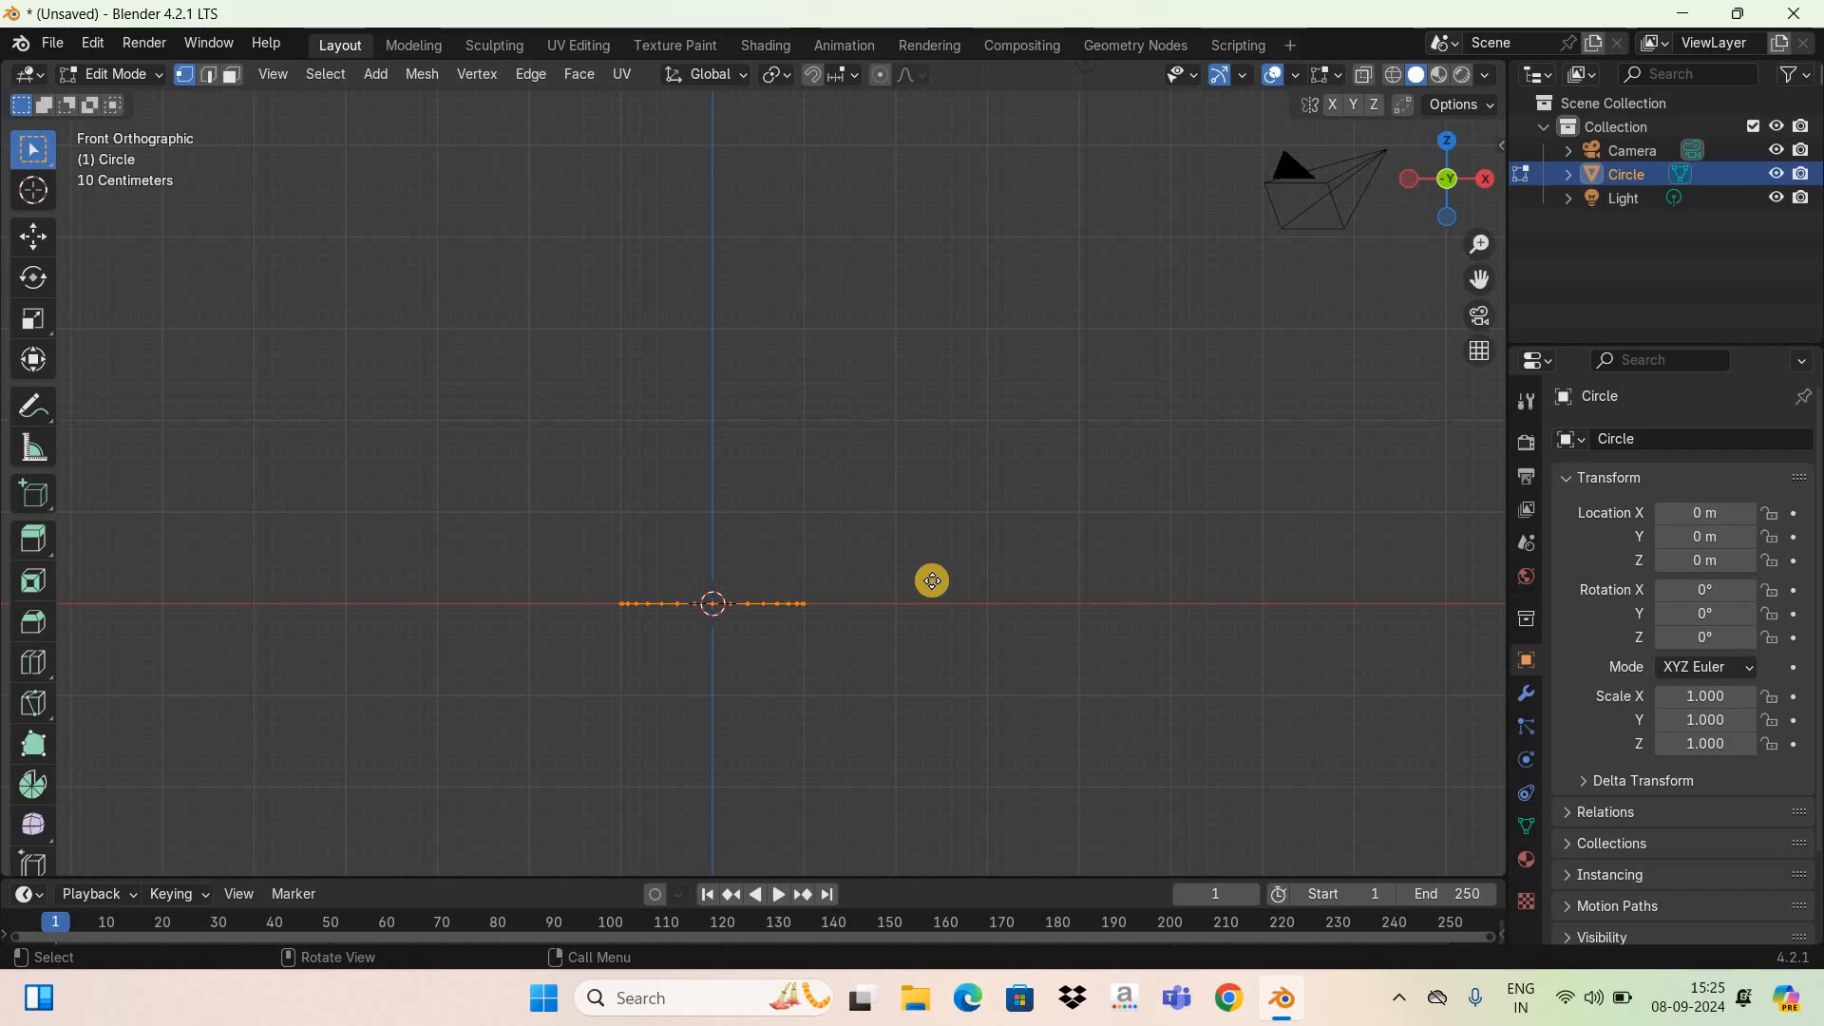
# Step: Extrude the circle's edge 3 m upward along the Z axis
pyautogui.press('g')
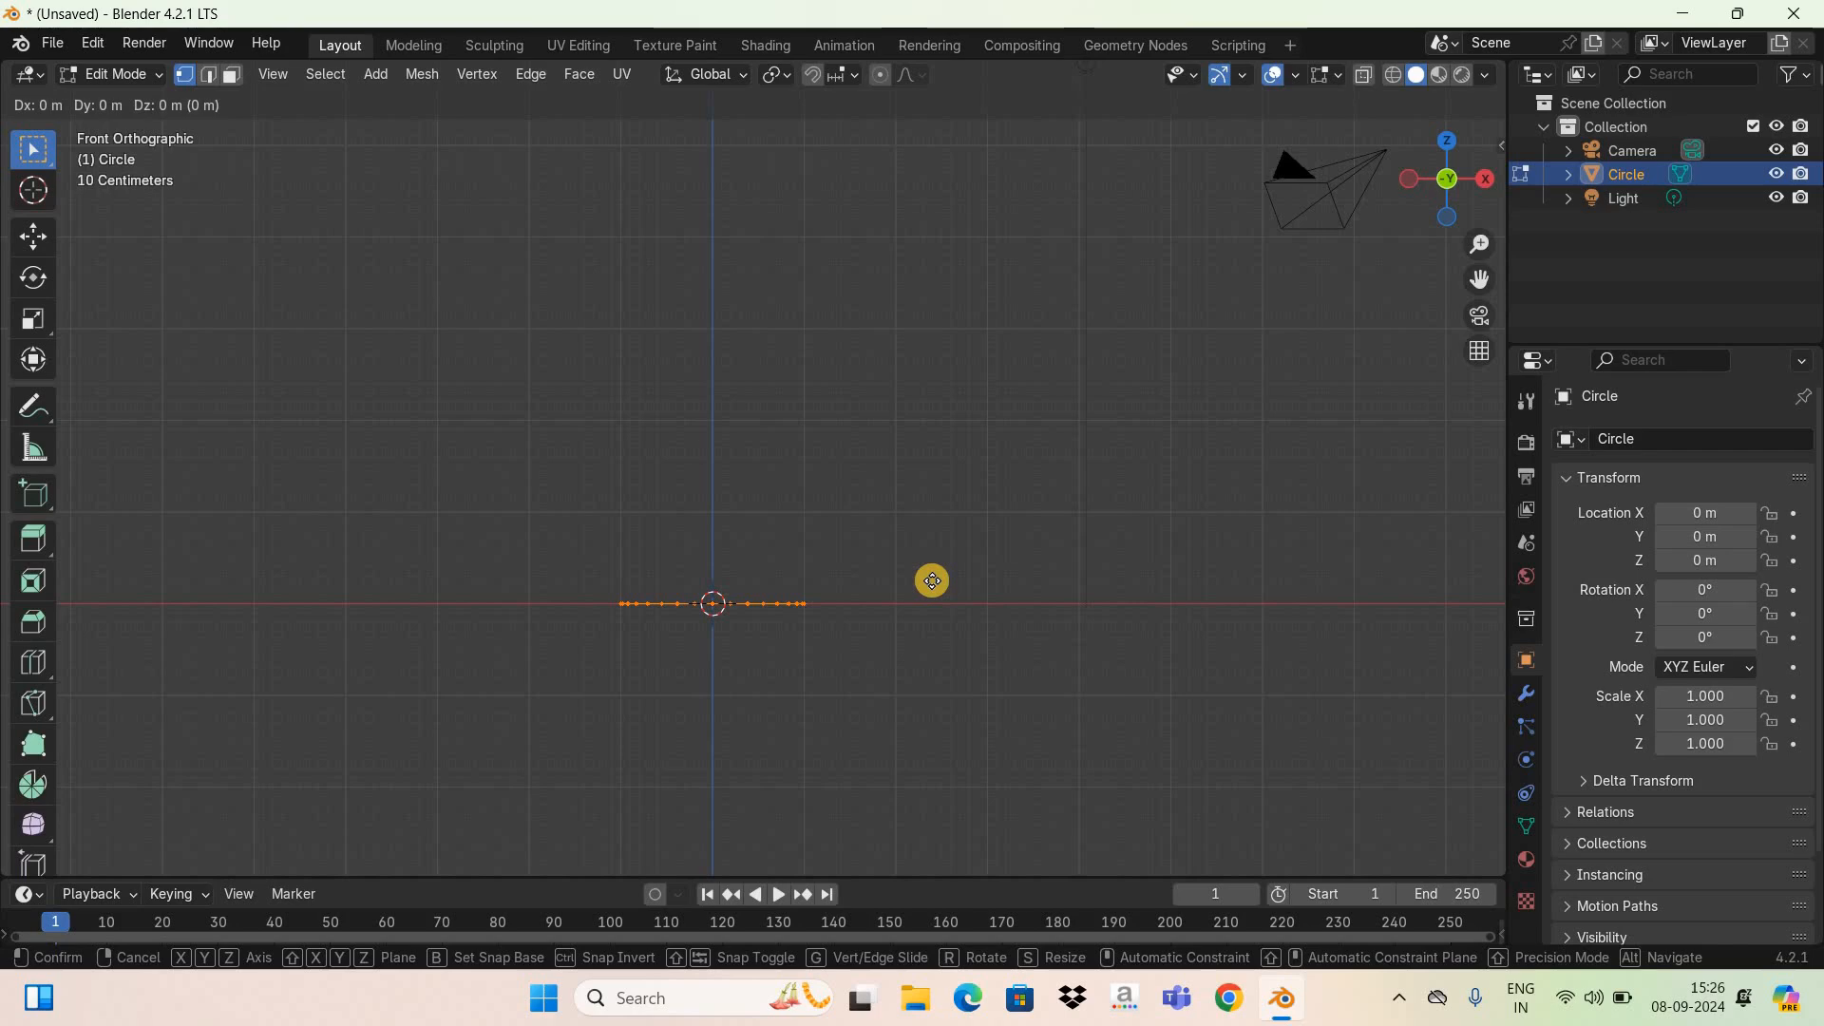
pyautogui.press('z')
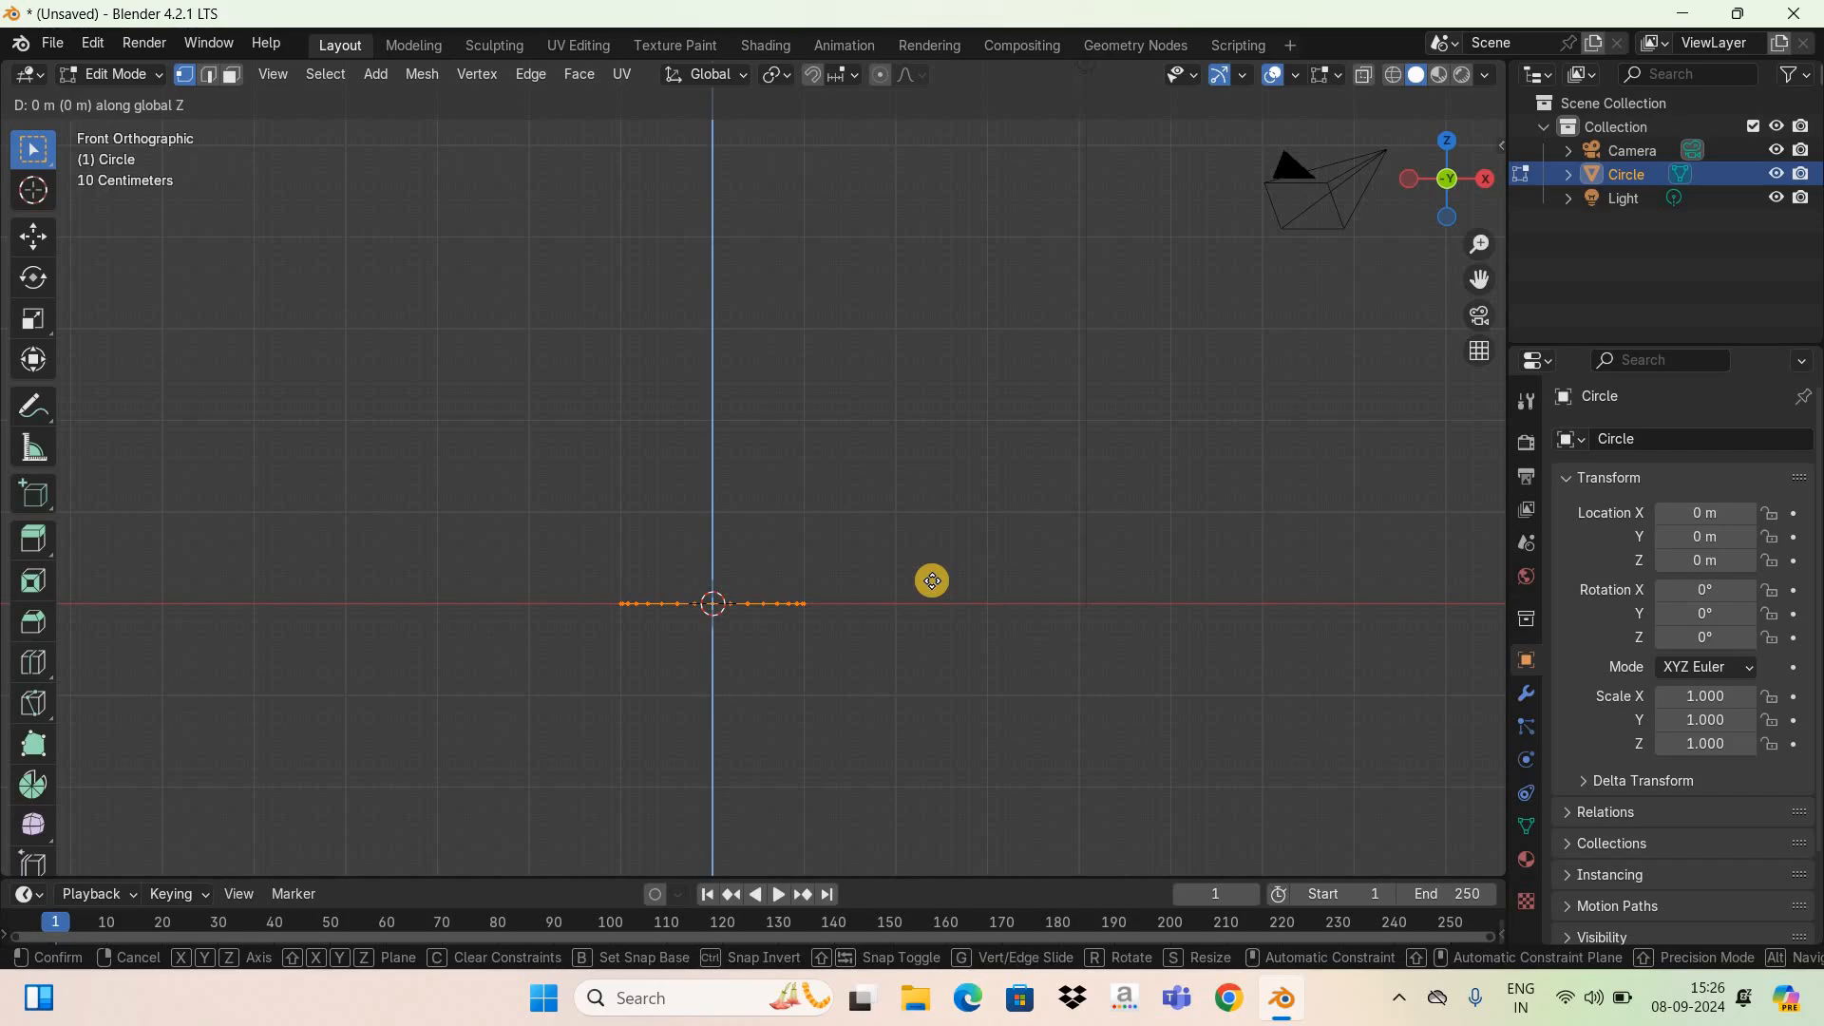
pyautogui.write('3')
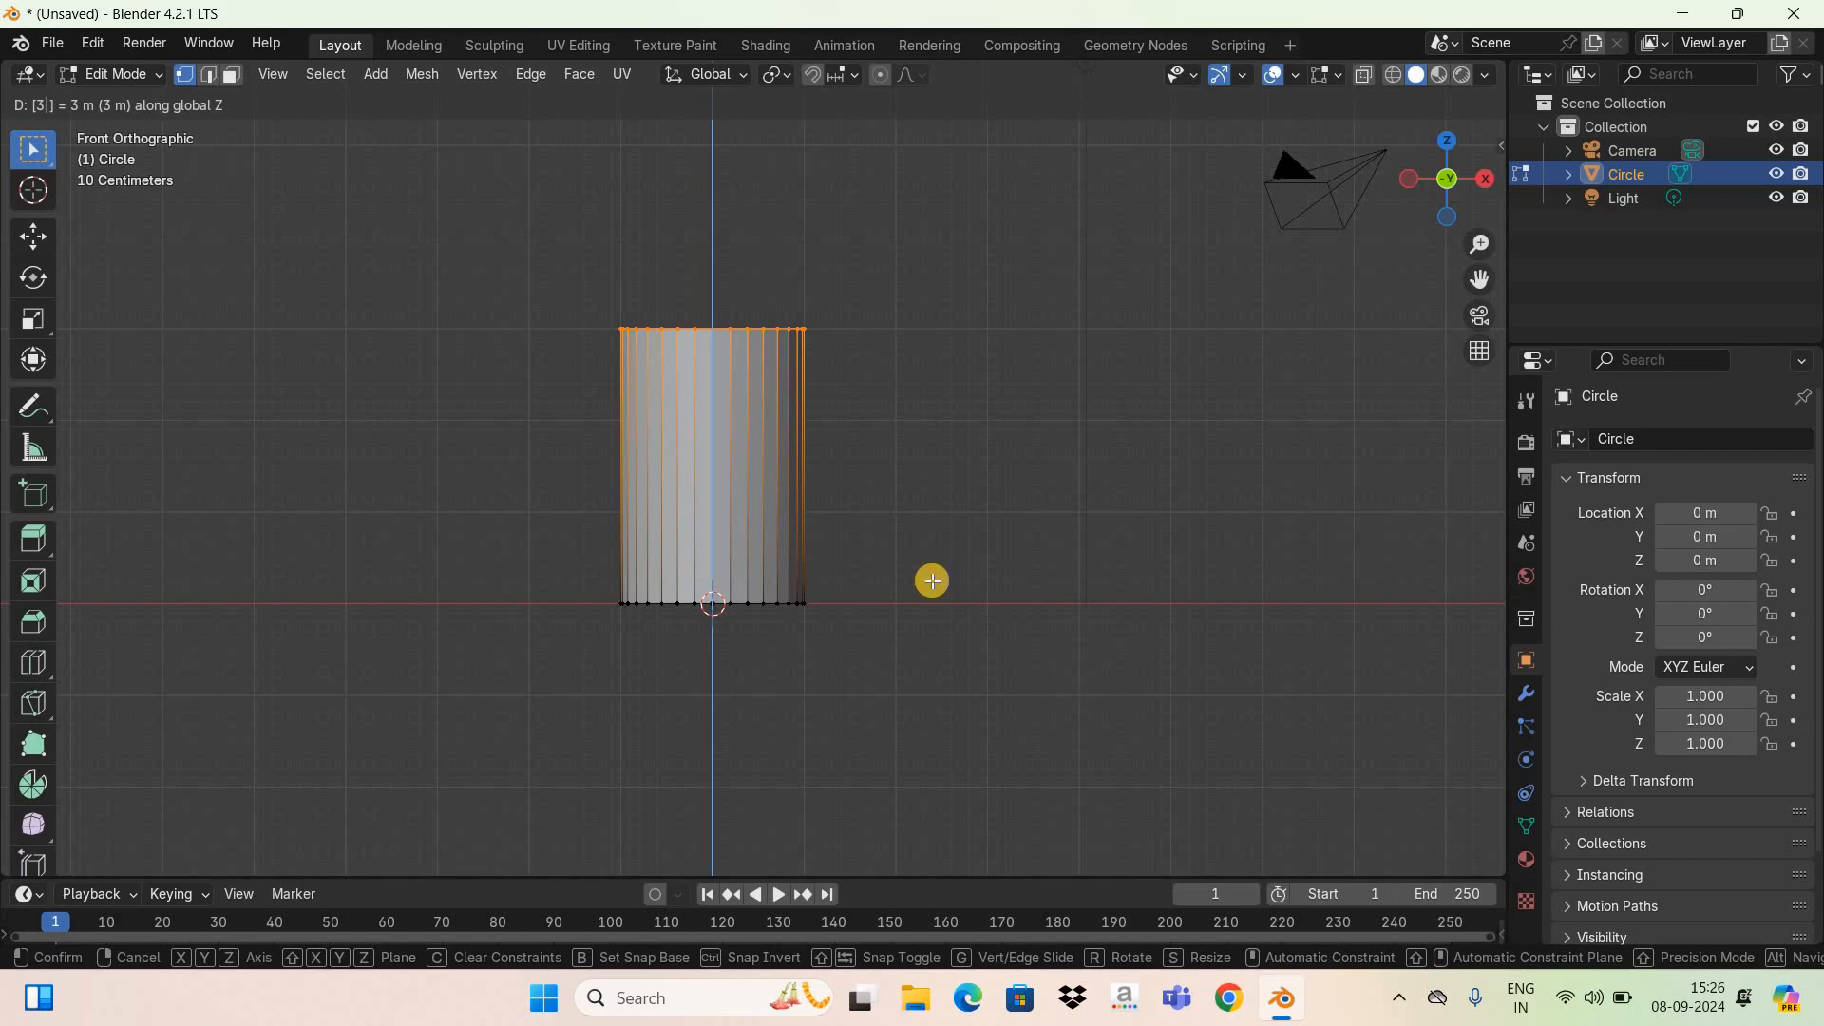
pyautogui.press('Return')
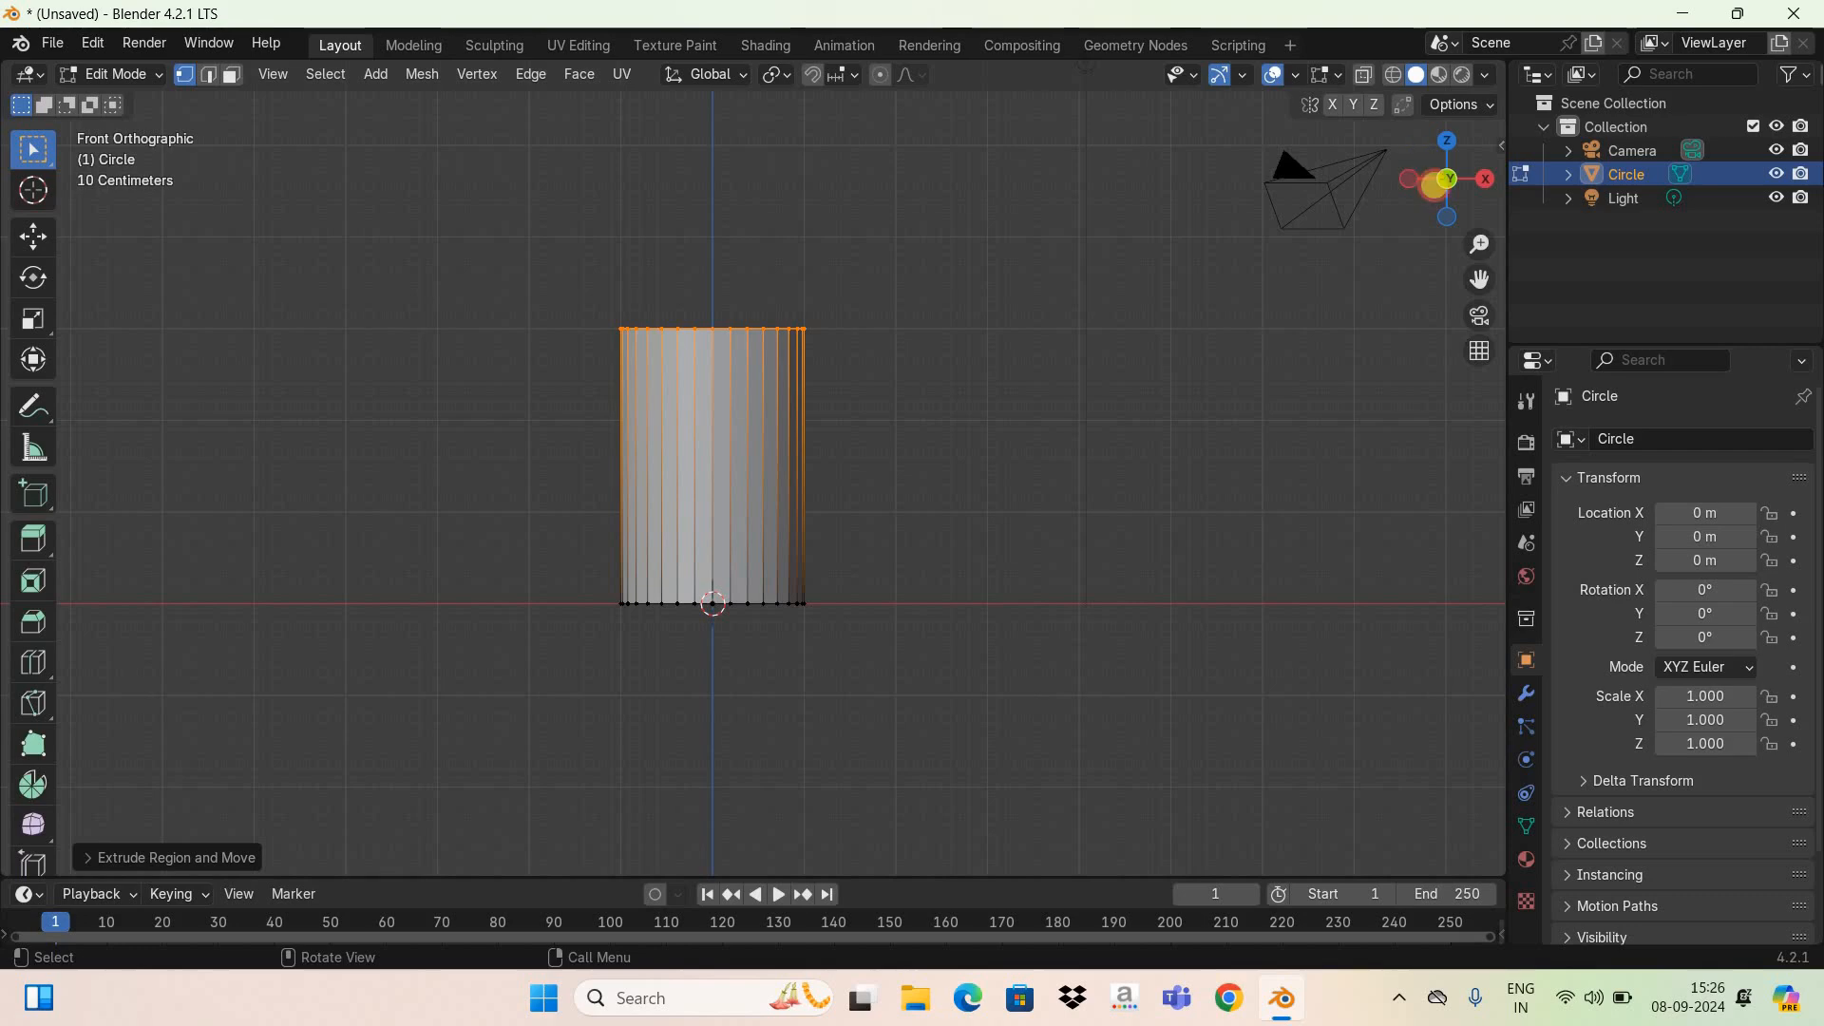
# Step: Scale the cylinder's top edge loop by 1.3 to widen the cup's rim
pyautogui.moveTo(1434, 185)
pyautogui.mouseDown()
pyautogui.moveTo(171, 244)
pyautogui.moveTo(1359, 188)
pyautogui.moveTo(1284, 160)
pyautogui.moveTo(1448, 248)
pyautogui.moveTo(27, 251)
pyautogui.moveTo(1295, 220)
pyautogui.moveTo(1425, 185)
pyautogui.moveTo(1423, 168)
pyautogui.mouseUp()
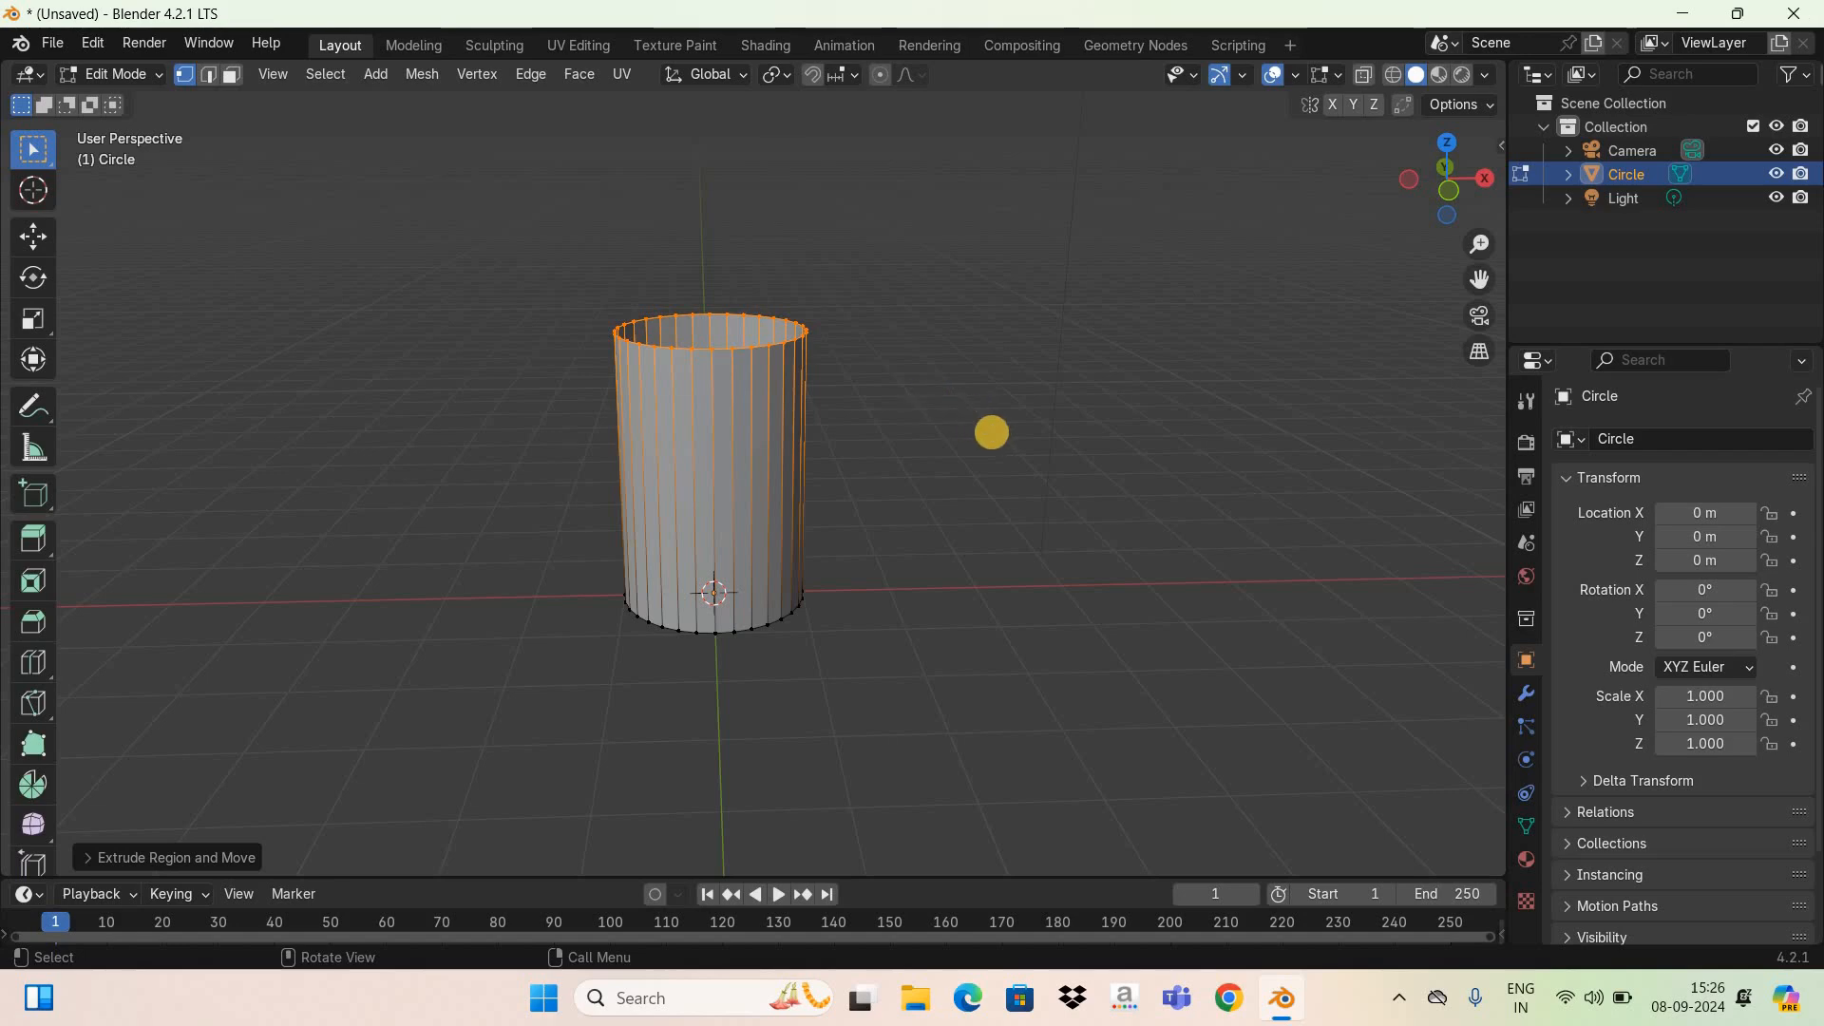
pyautogui.press('s')
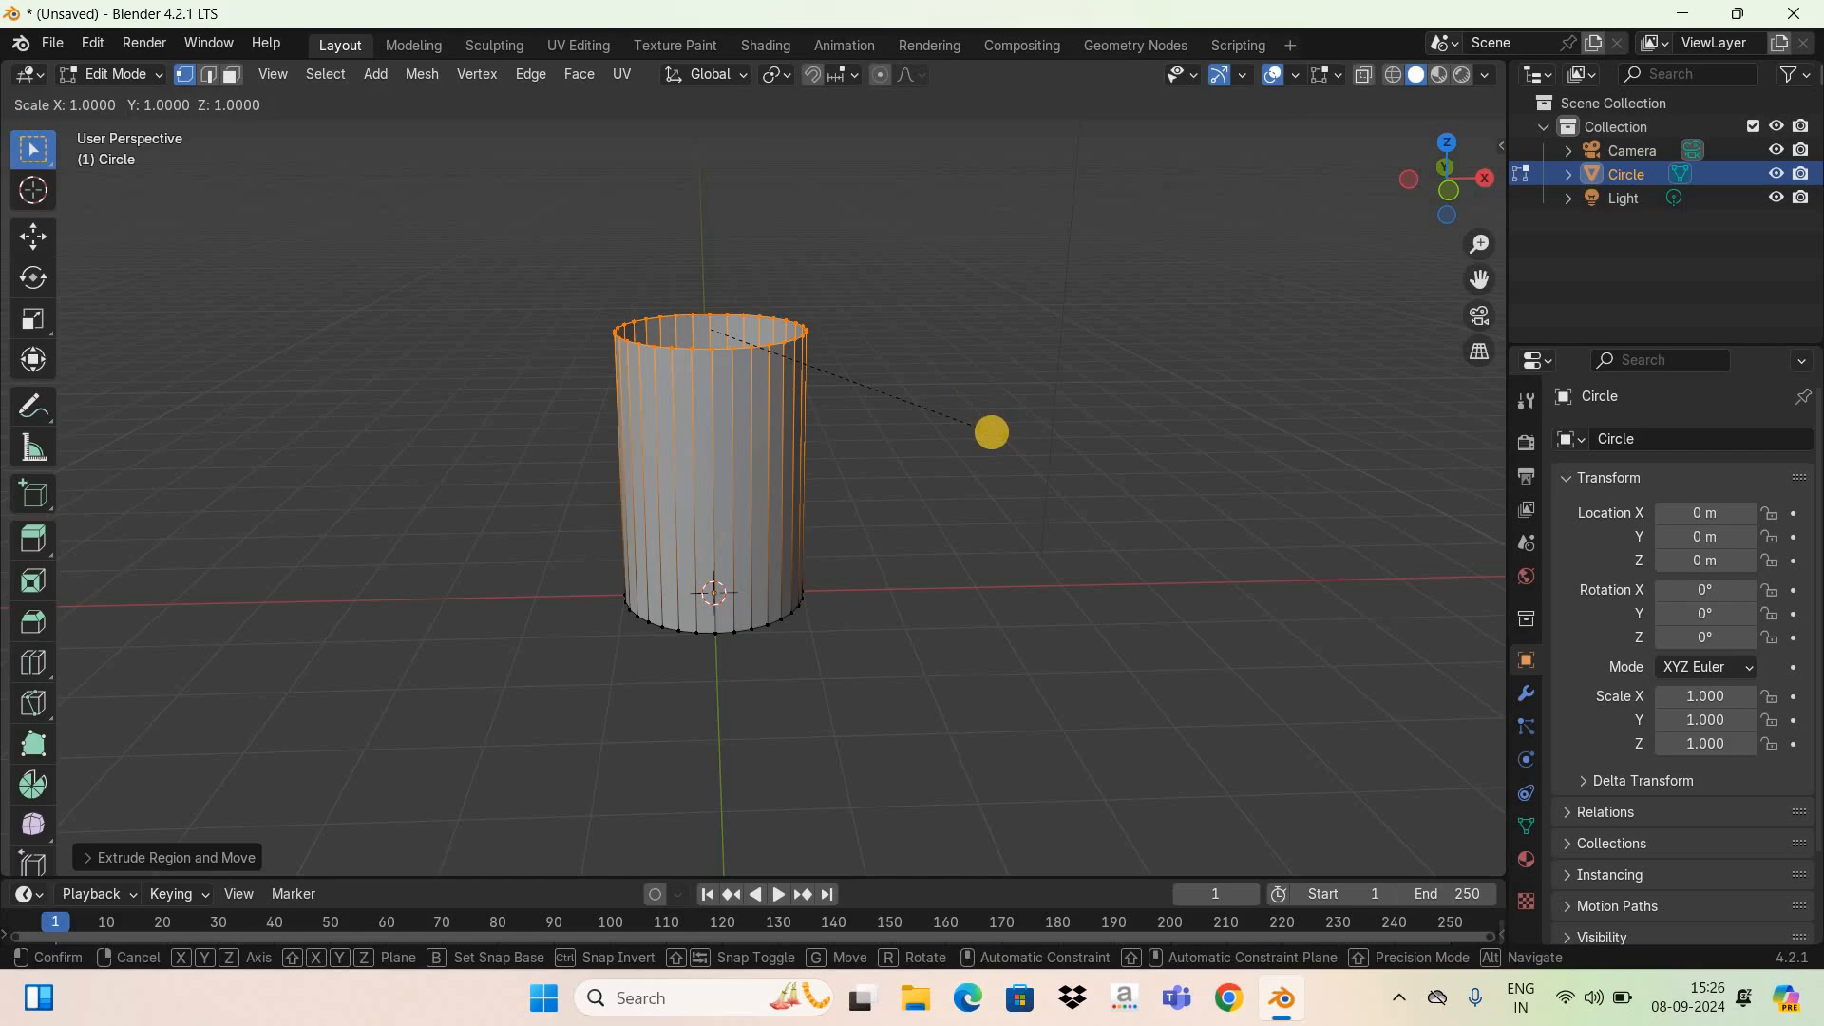
pyautogui.write('1.3')
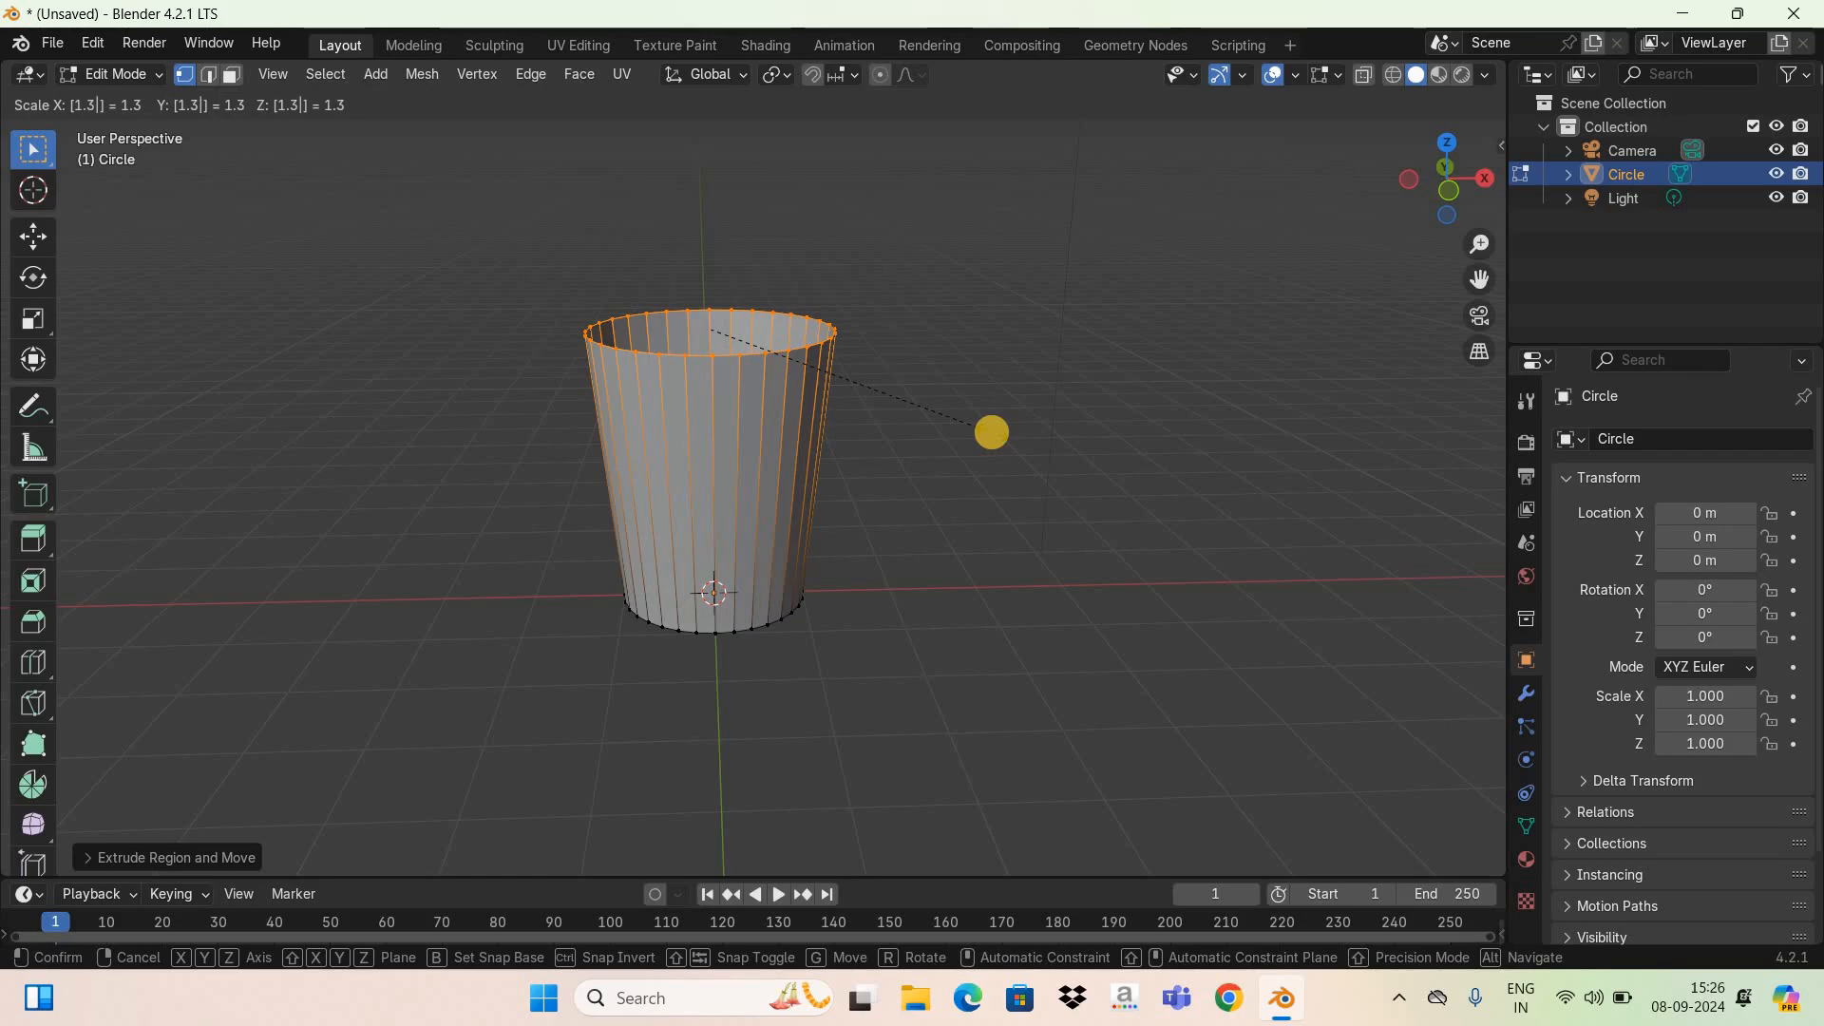
pyautogui.press('Return')
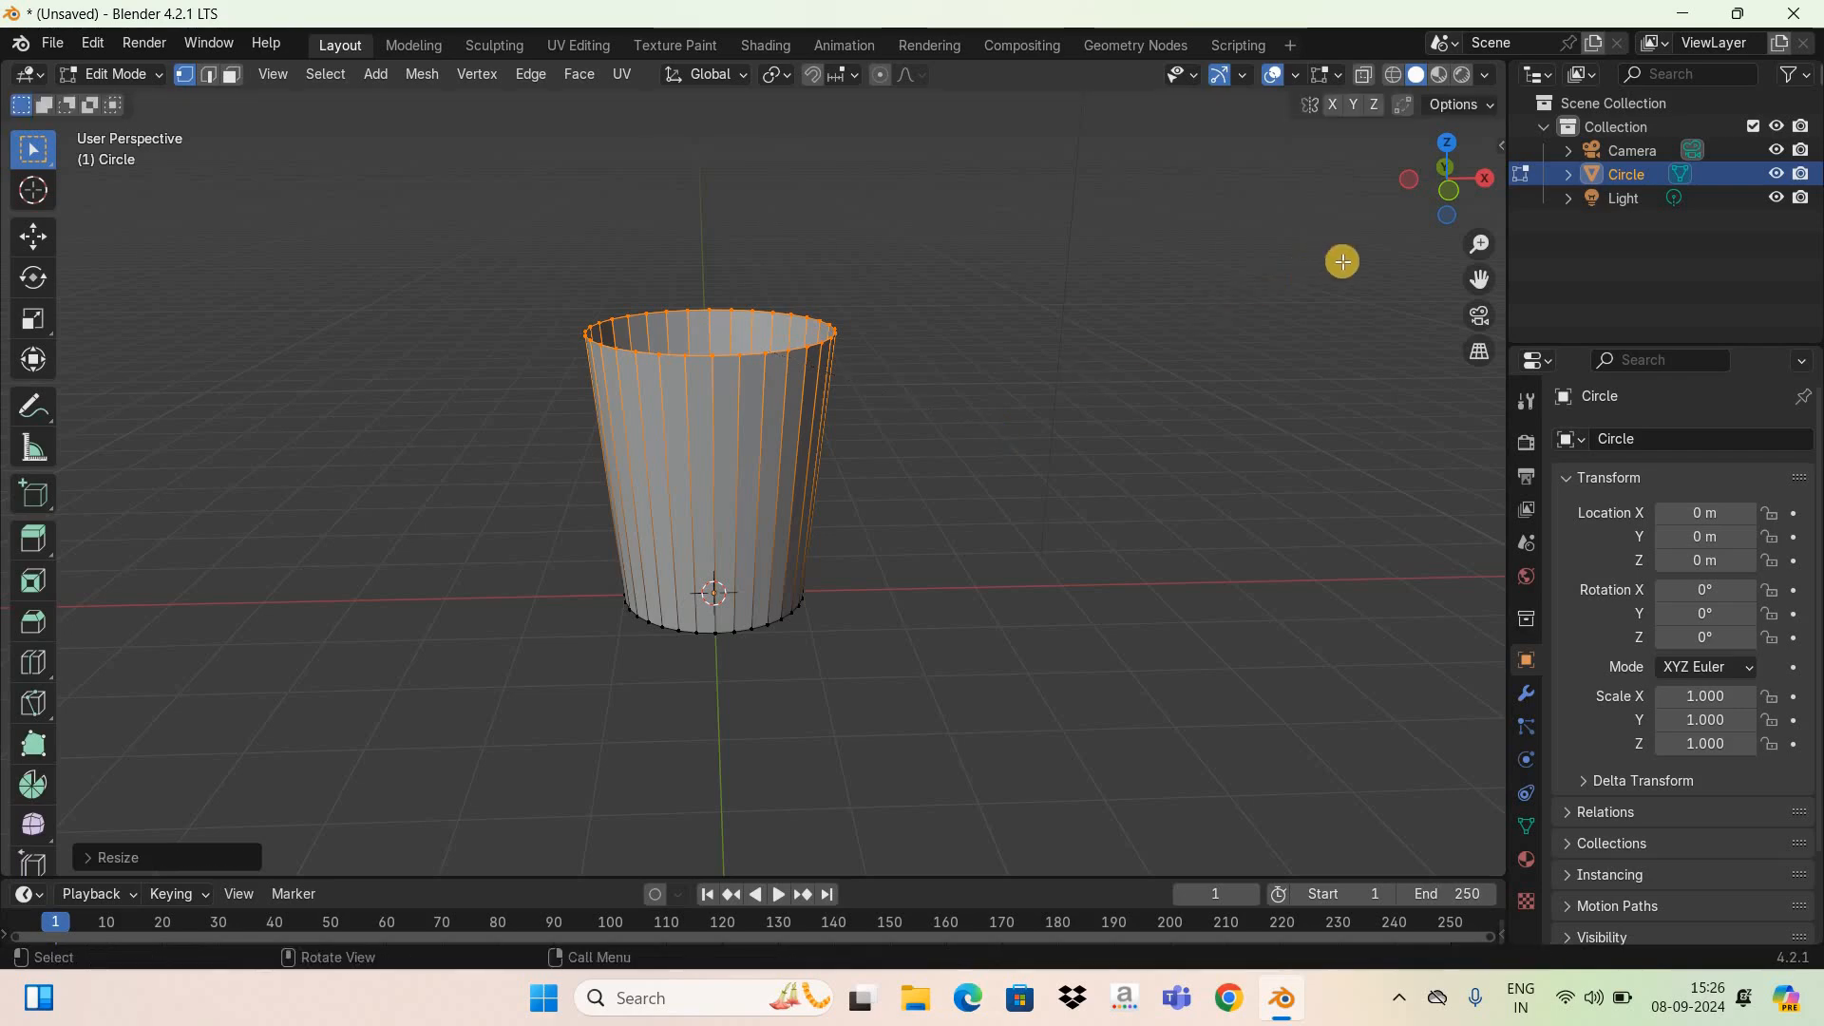
# Step: Add one horizontal loop cut around the cup wall and slide it down to just above the base
pyautogui.press('KP_1')
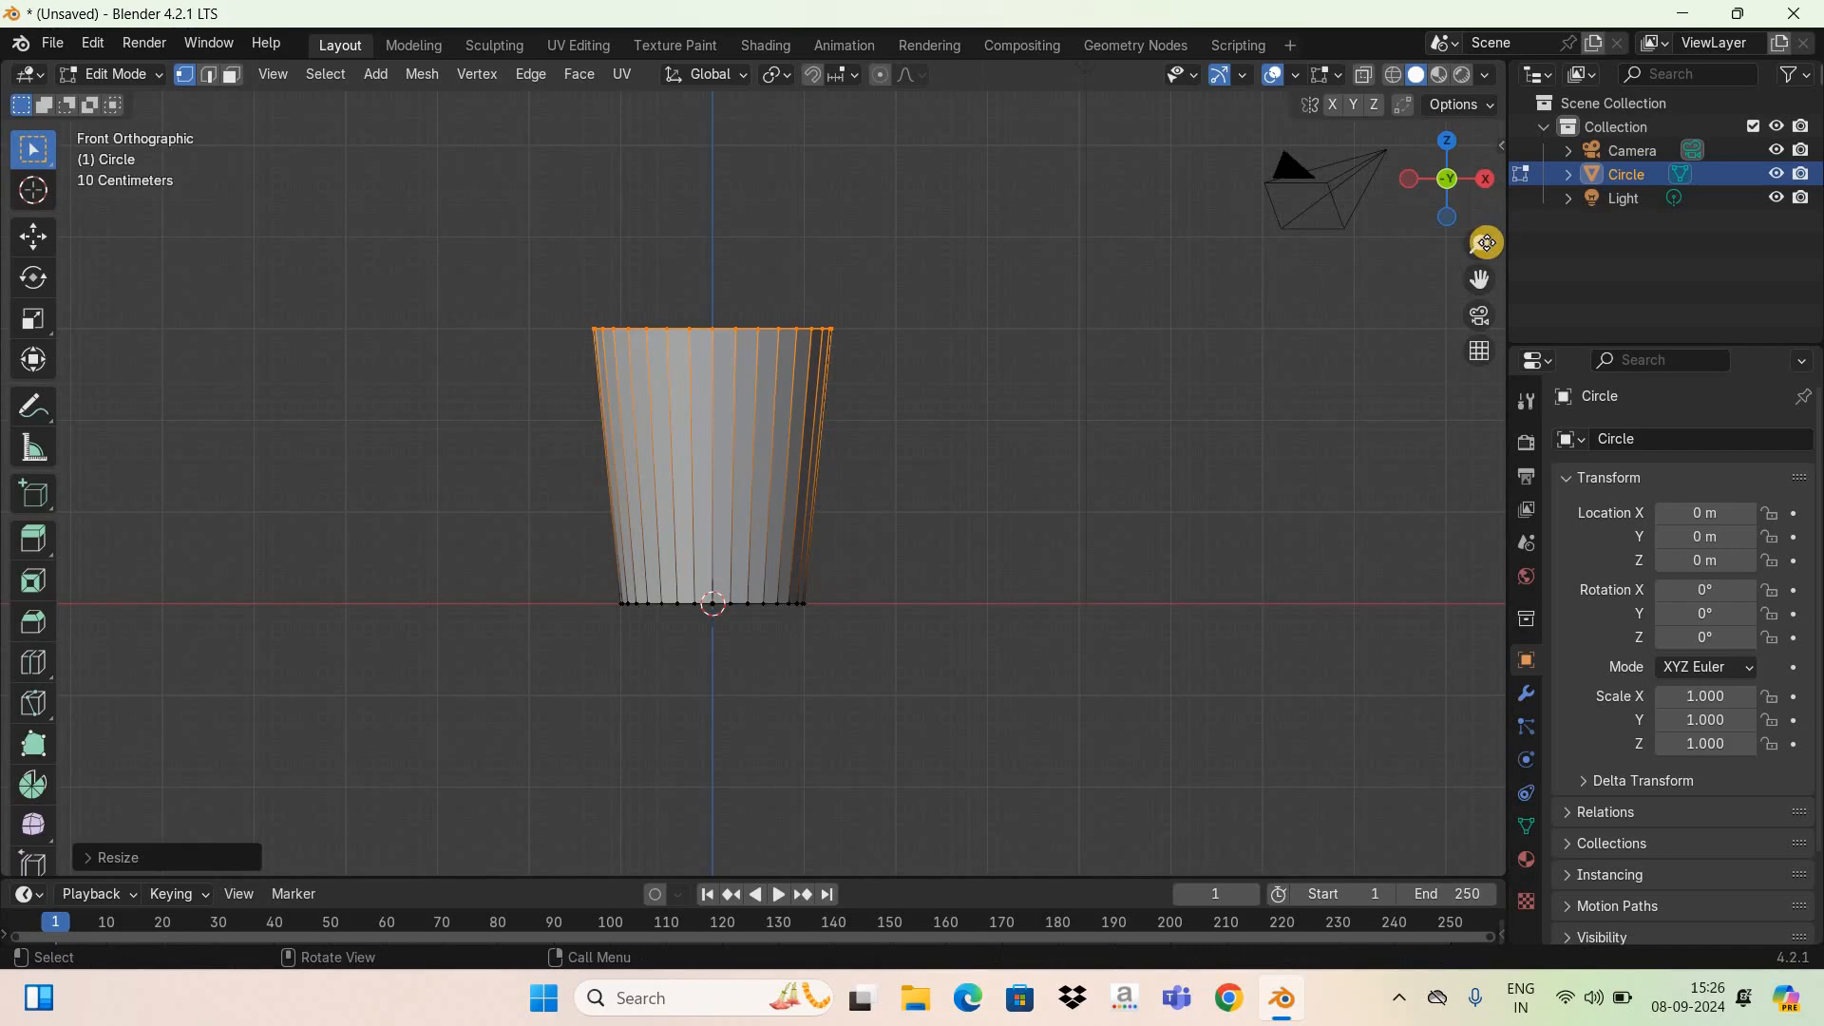
pyautogui.moveTo(1486, 241); pyautogui.dragTo(1009, 452)
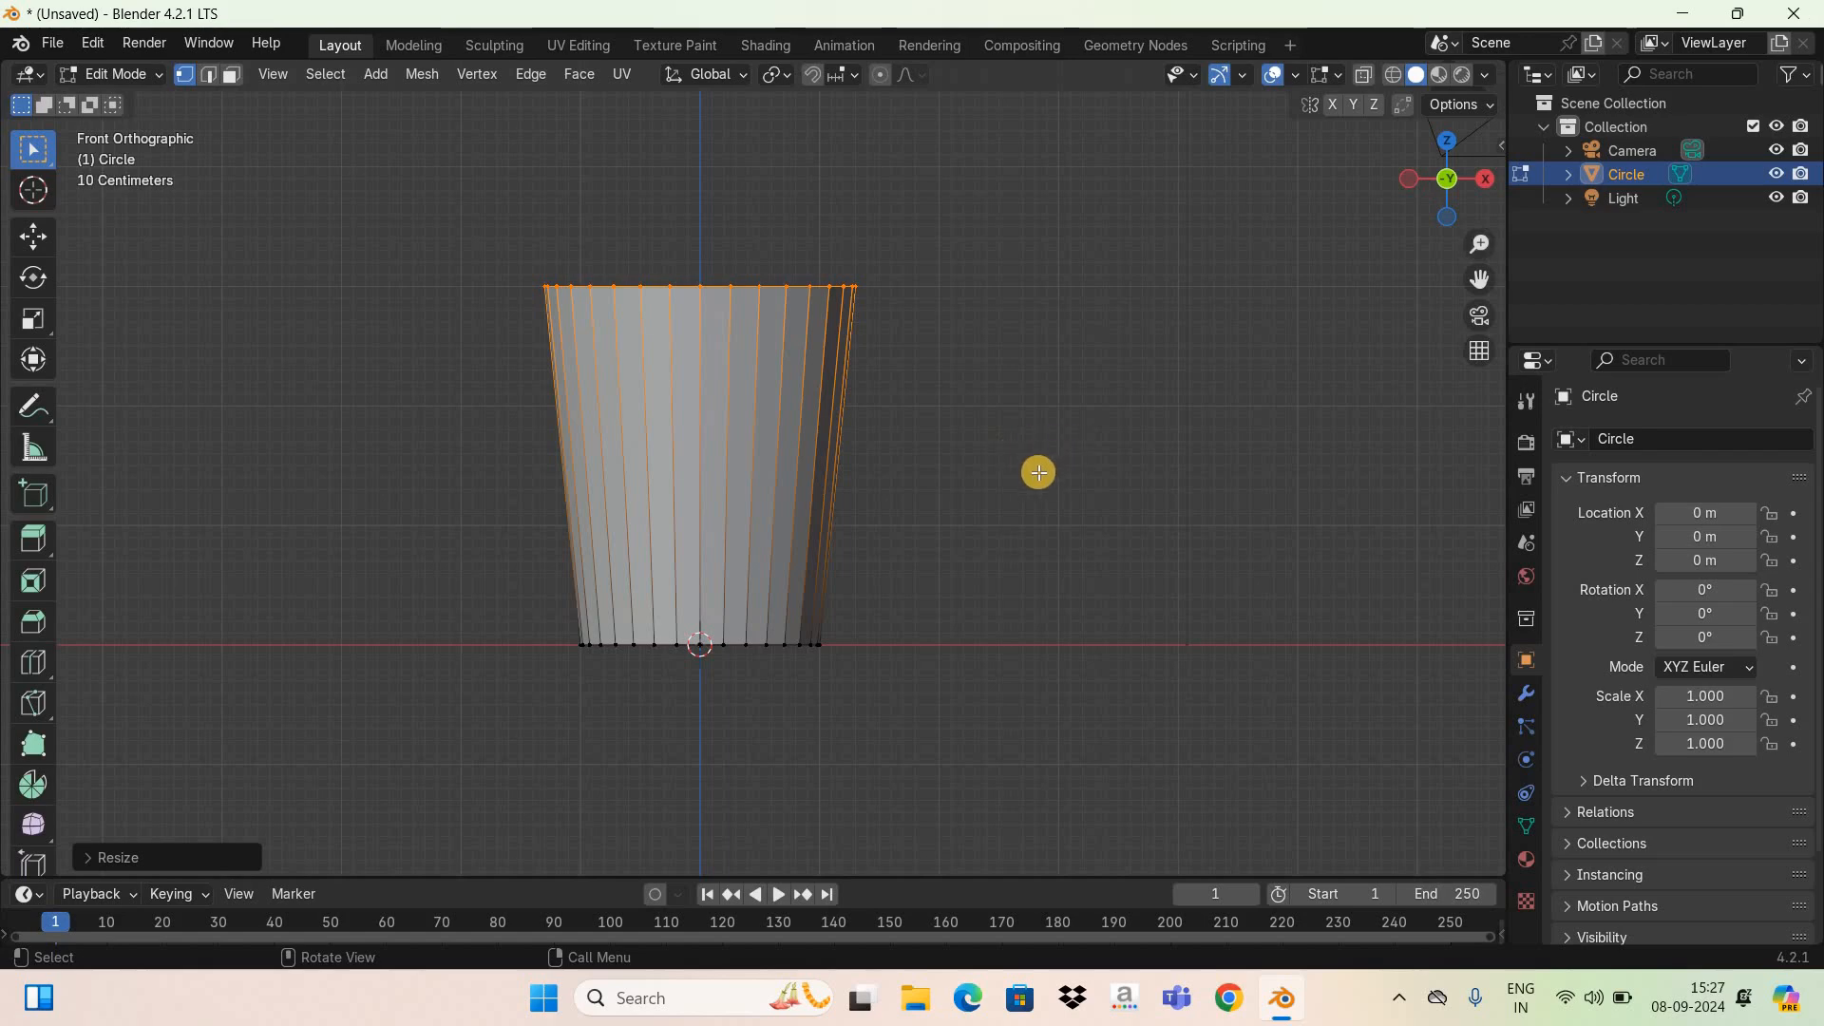
pyautogui.hotkey('ctrl', 'r')
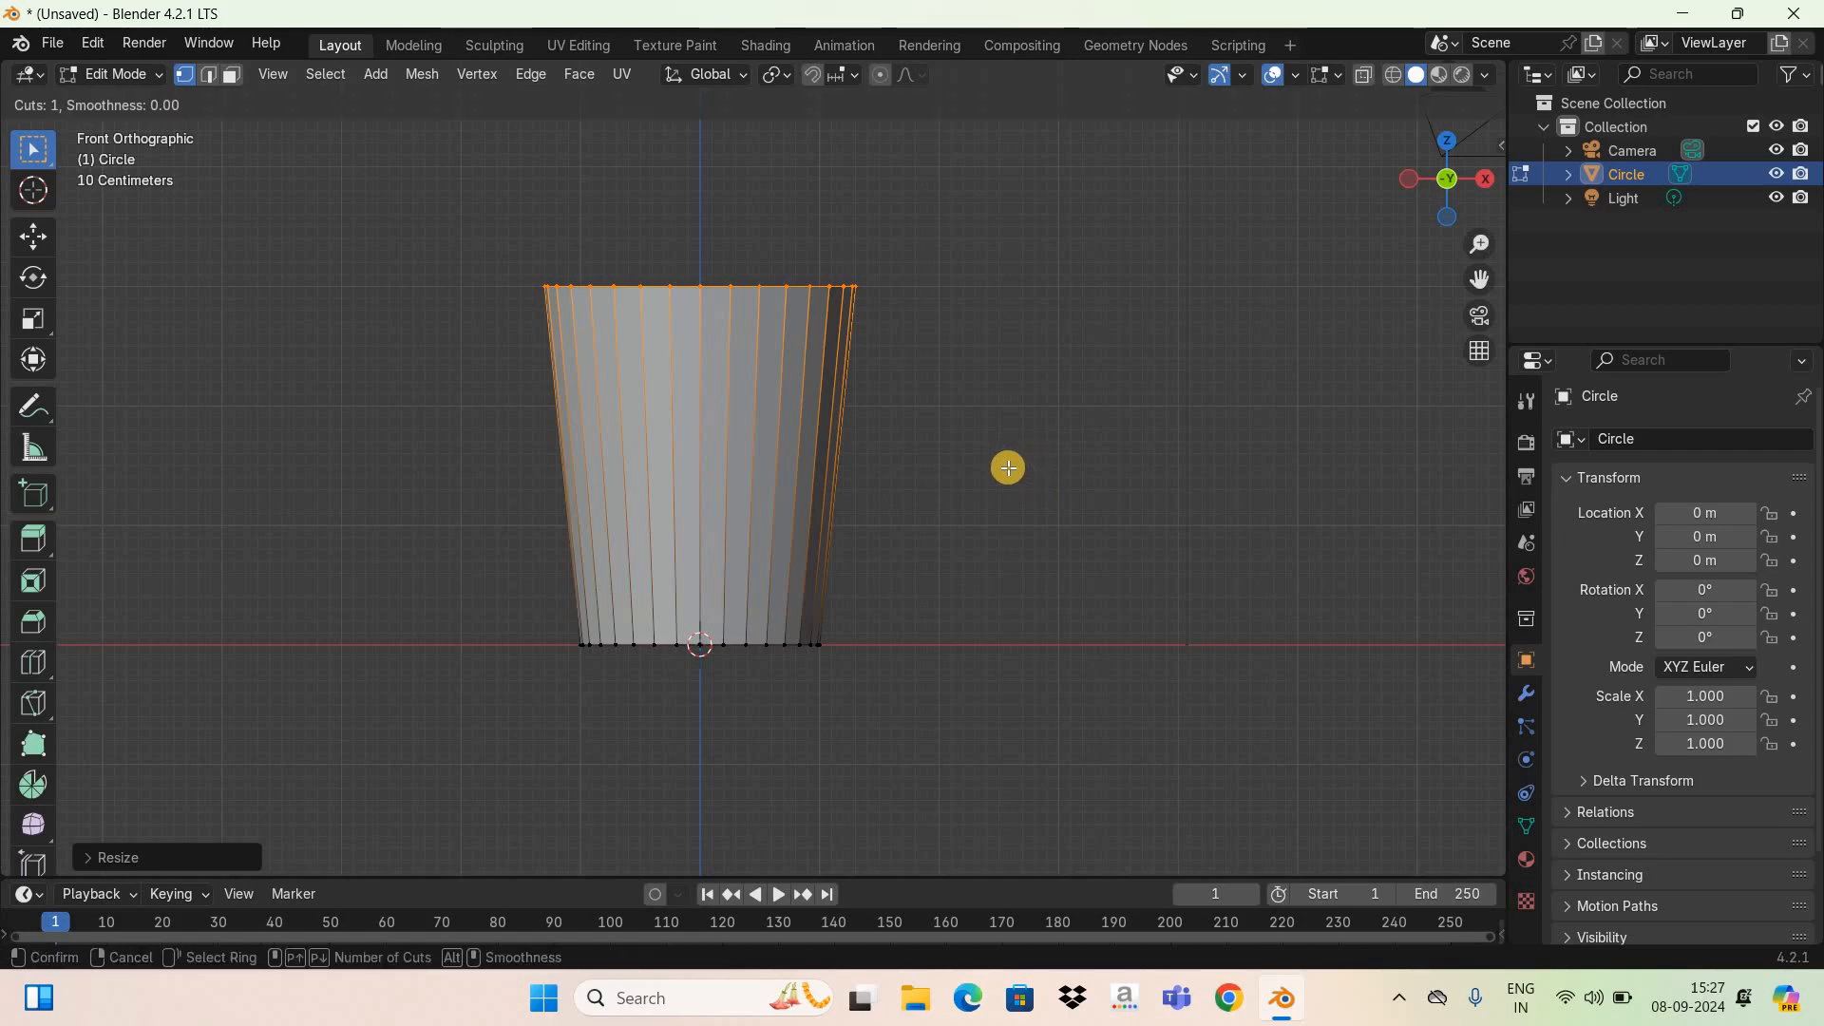
pyautogui.click(722, 464)
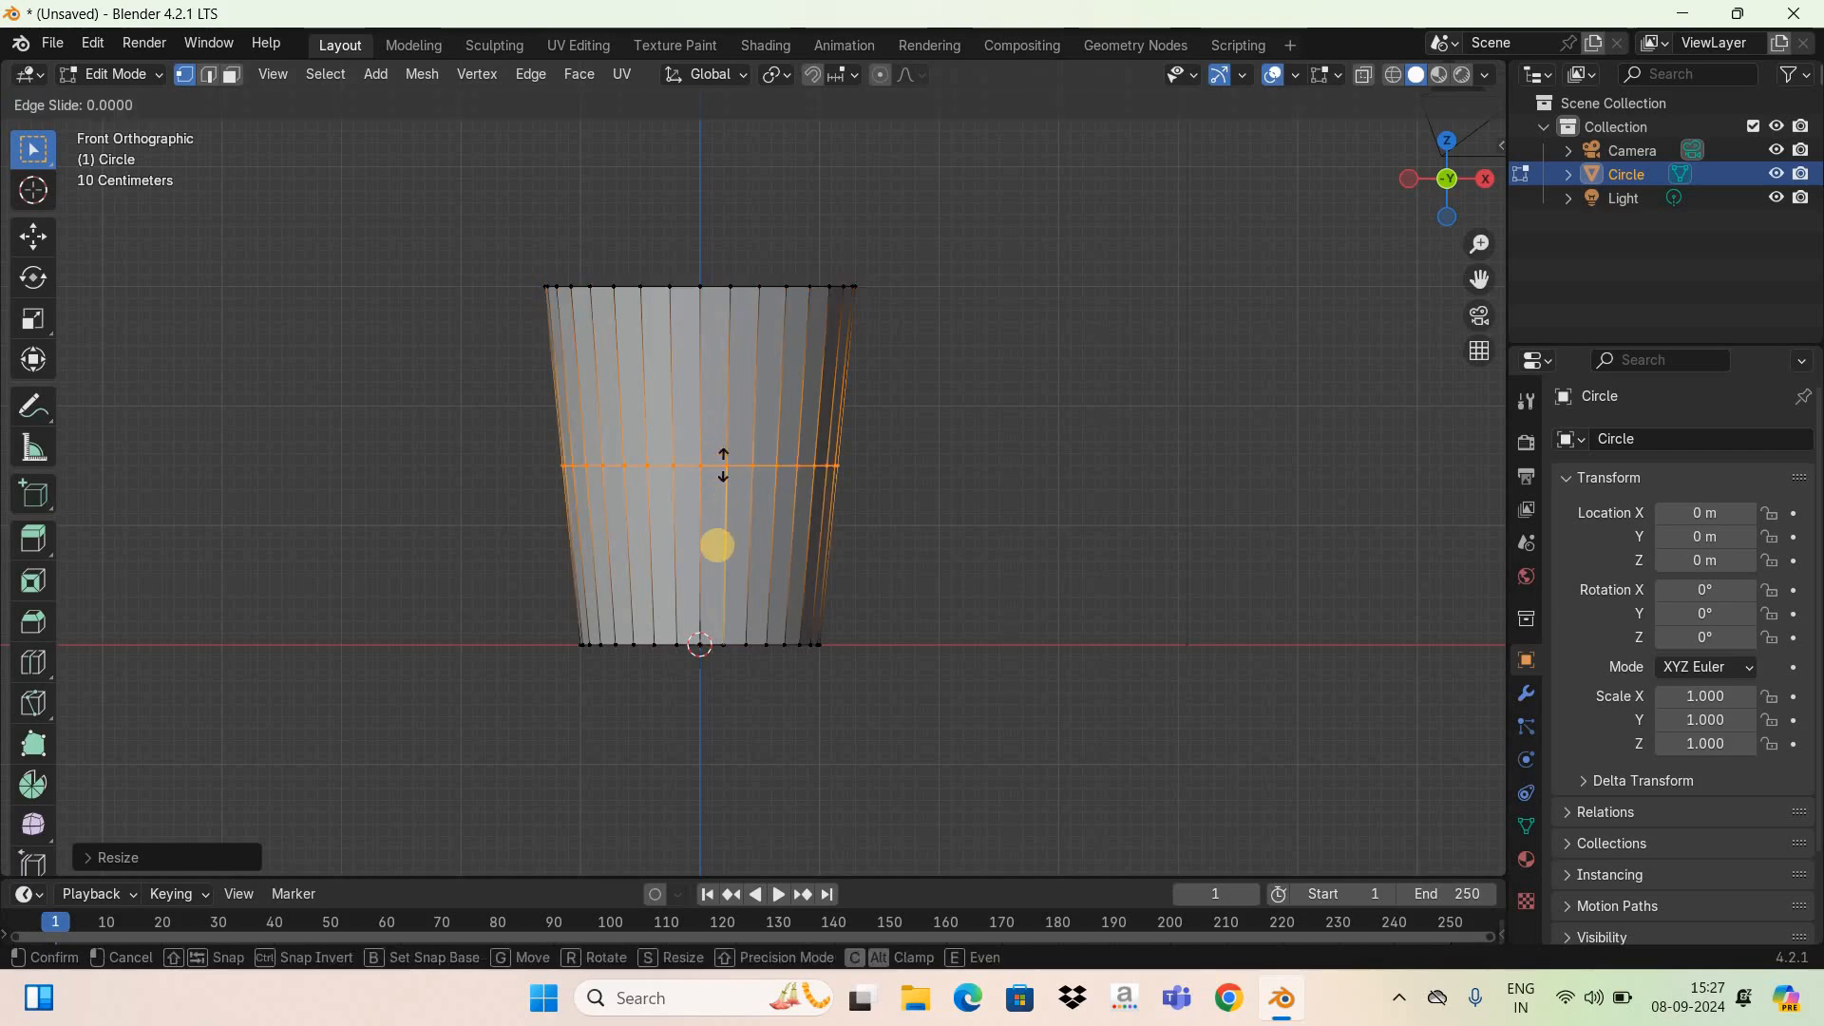
pyautogui.moveTo(718, 541); pyautogui.dragTo(720, 612)
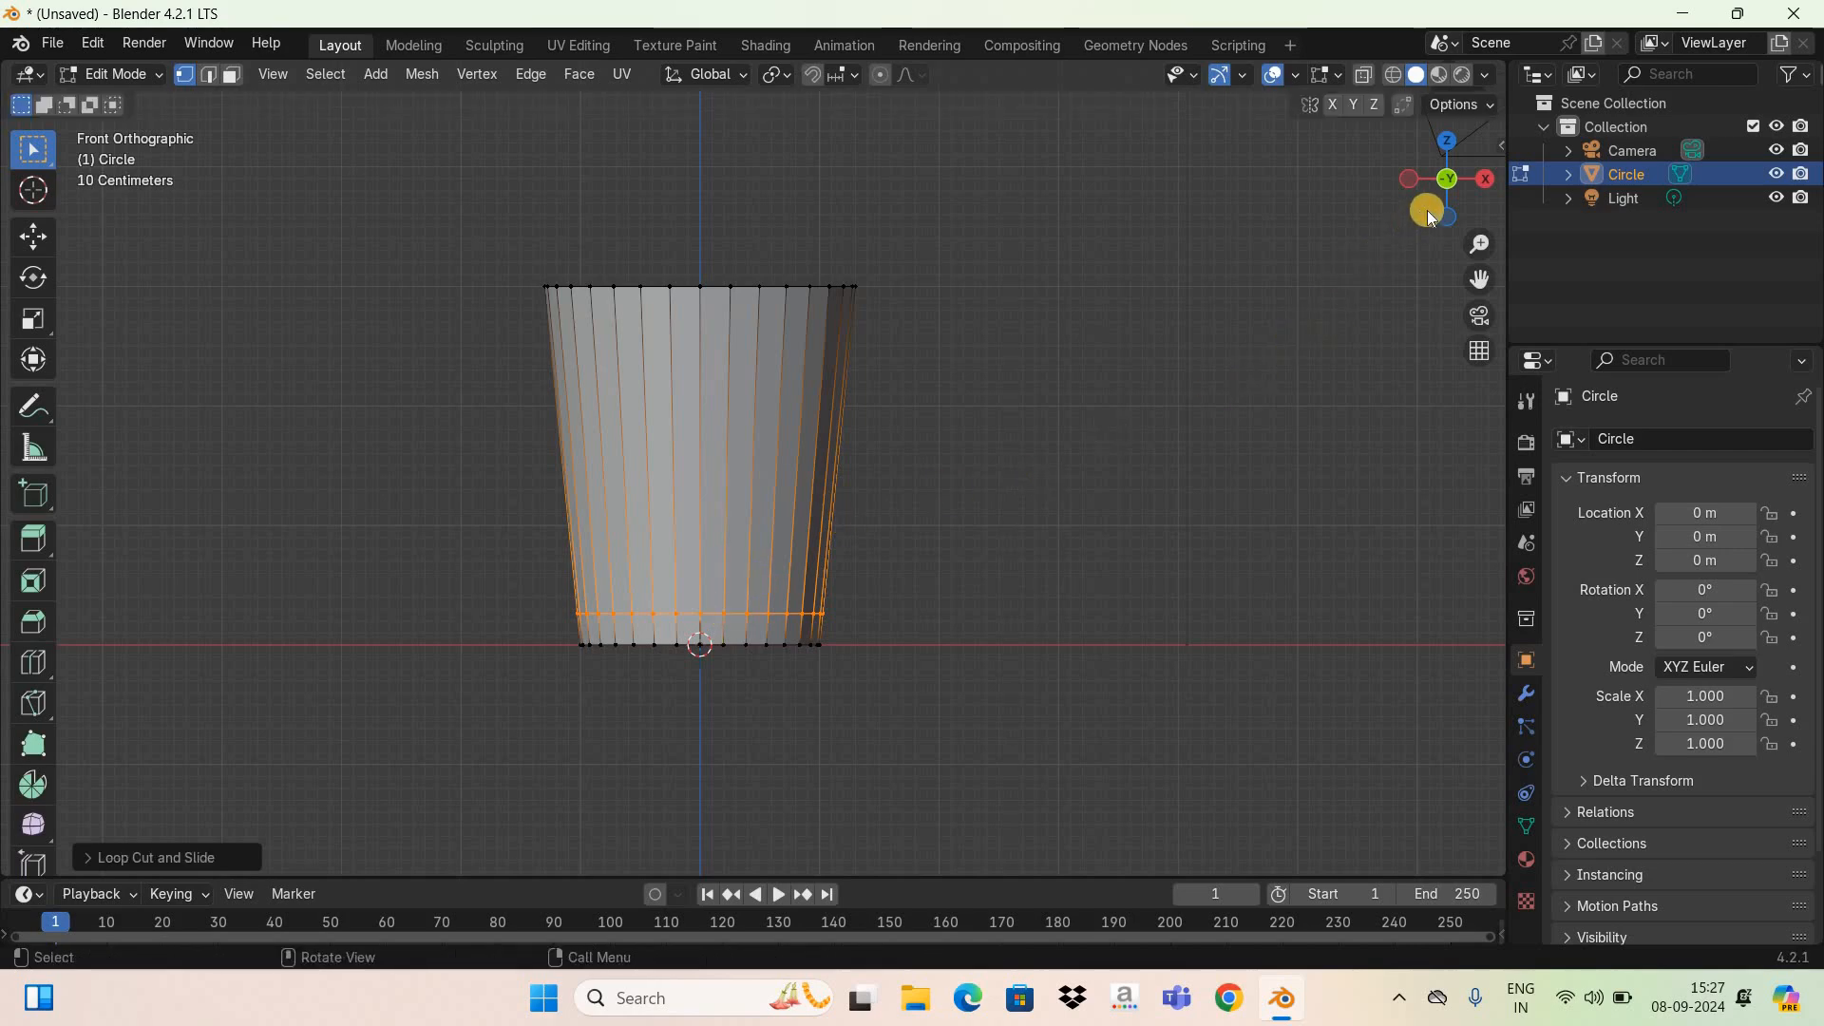
# Step: Select the edge loop of the cup's open bottom and fill it with a face
pyautogui.moveTo(1445, 181); pyautogui.dragTo(589, 642)
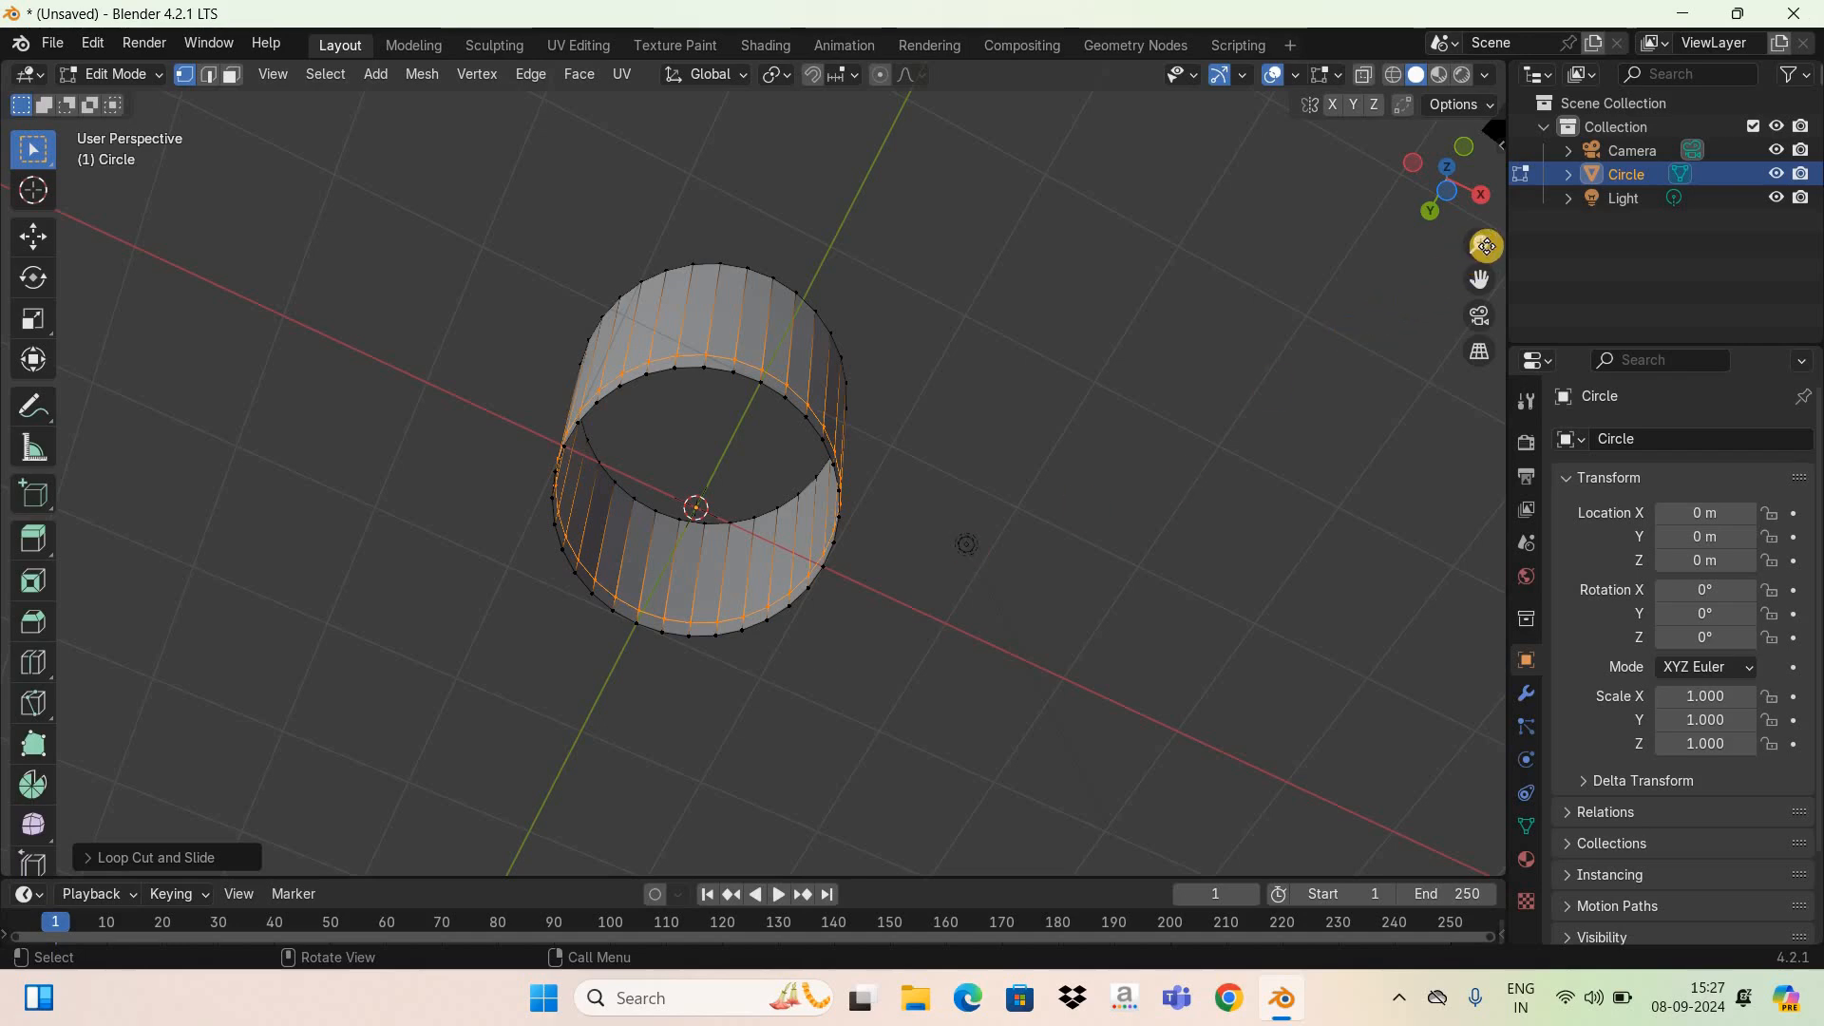
pyautogui.moveTo(1485, 246); pyautogui.dragTo(1034, 248)
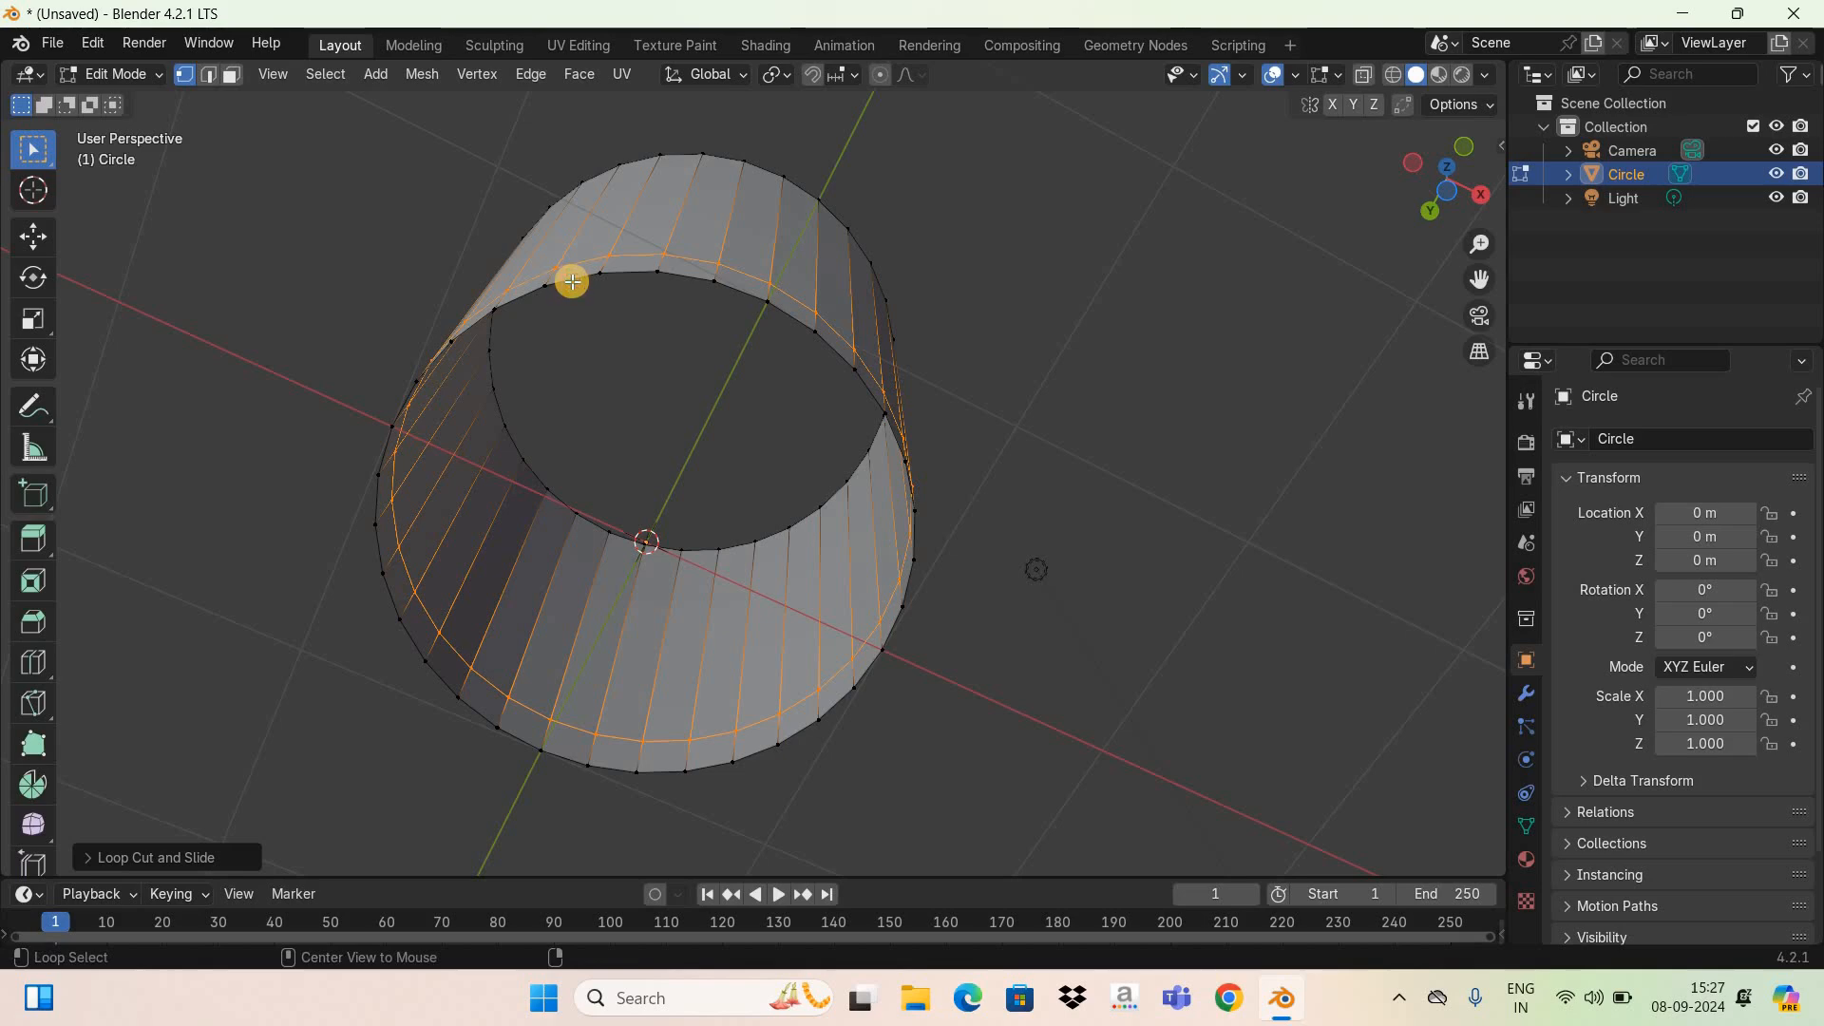
pyautogui.keyDown('alt'); pyautogui.click(571, 281); pyautogui.keyUp('alt')
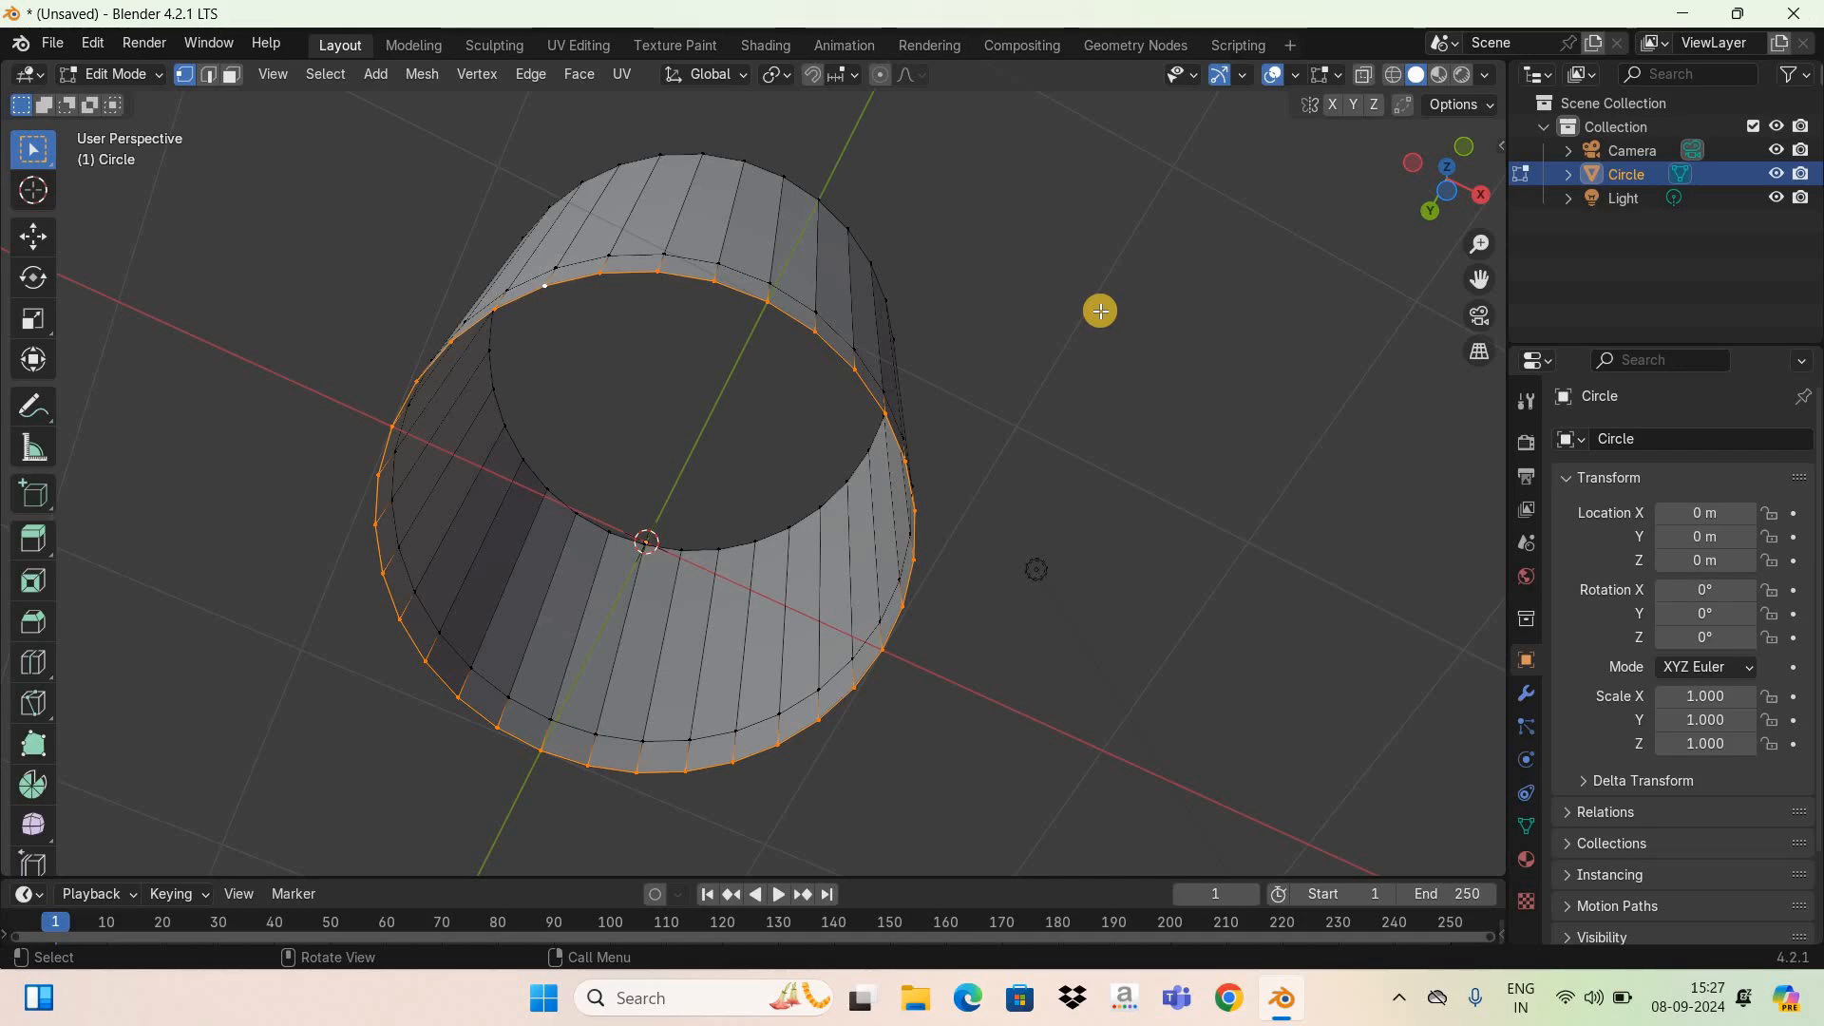
pyautogui.press('f')
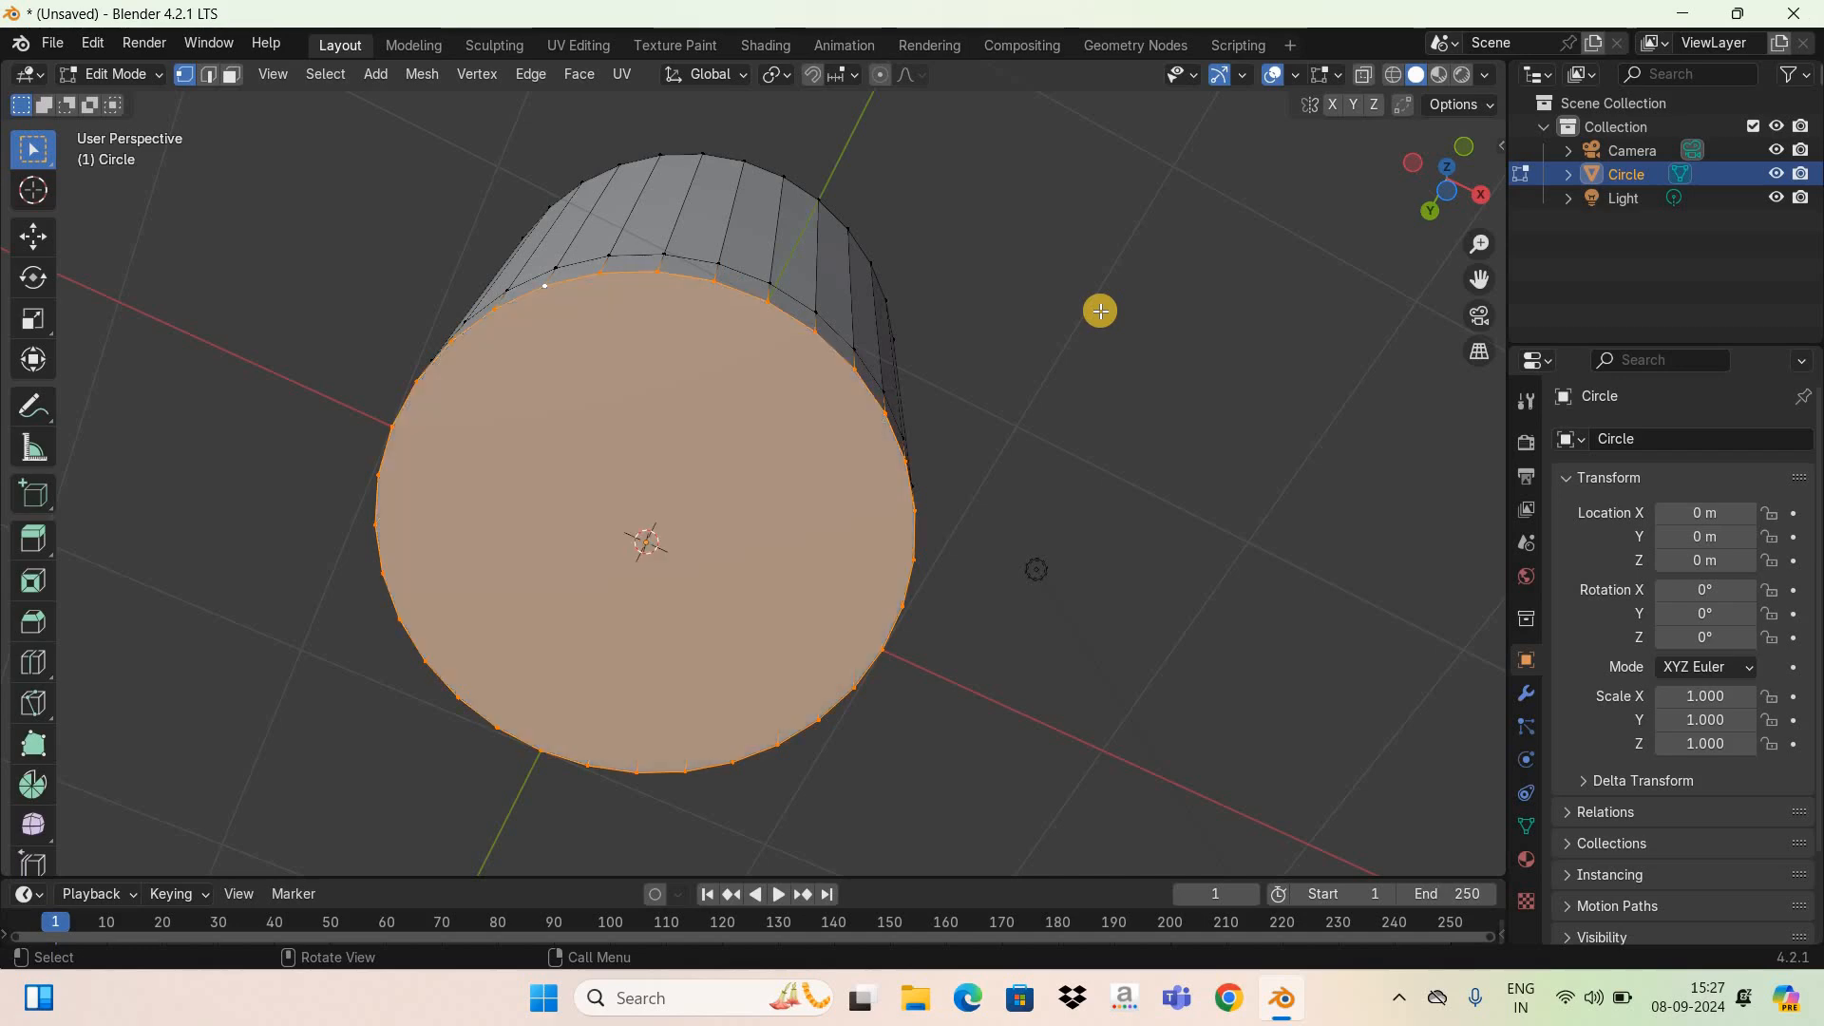
# Step: Inset the cup's bottom face by about 0.24 m
pyautogui.moveTo(1431, 160); pyautogui.dragTo(1235, 256)
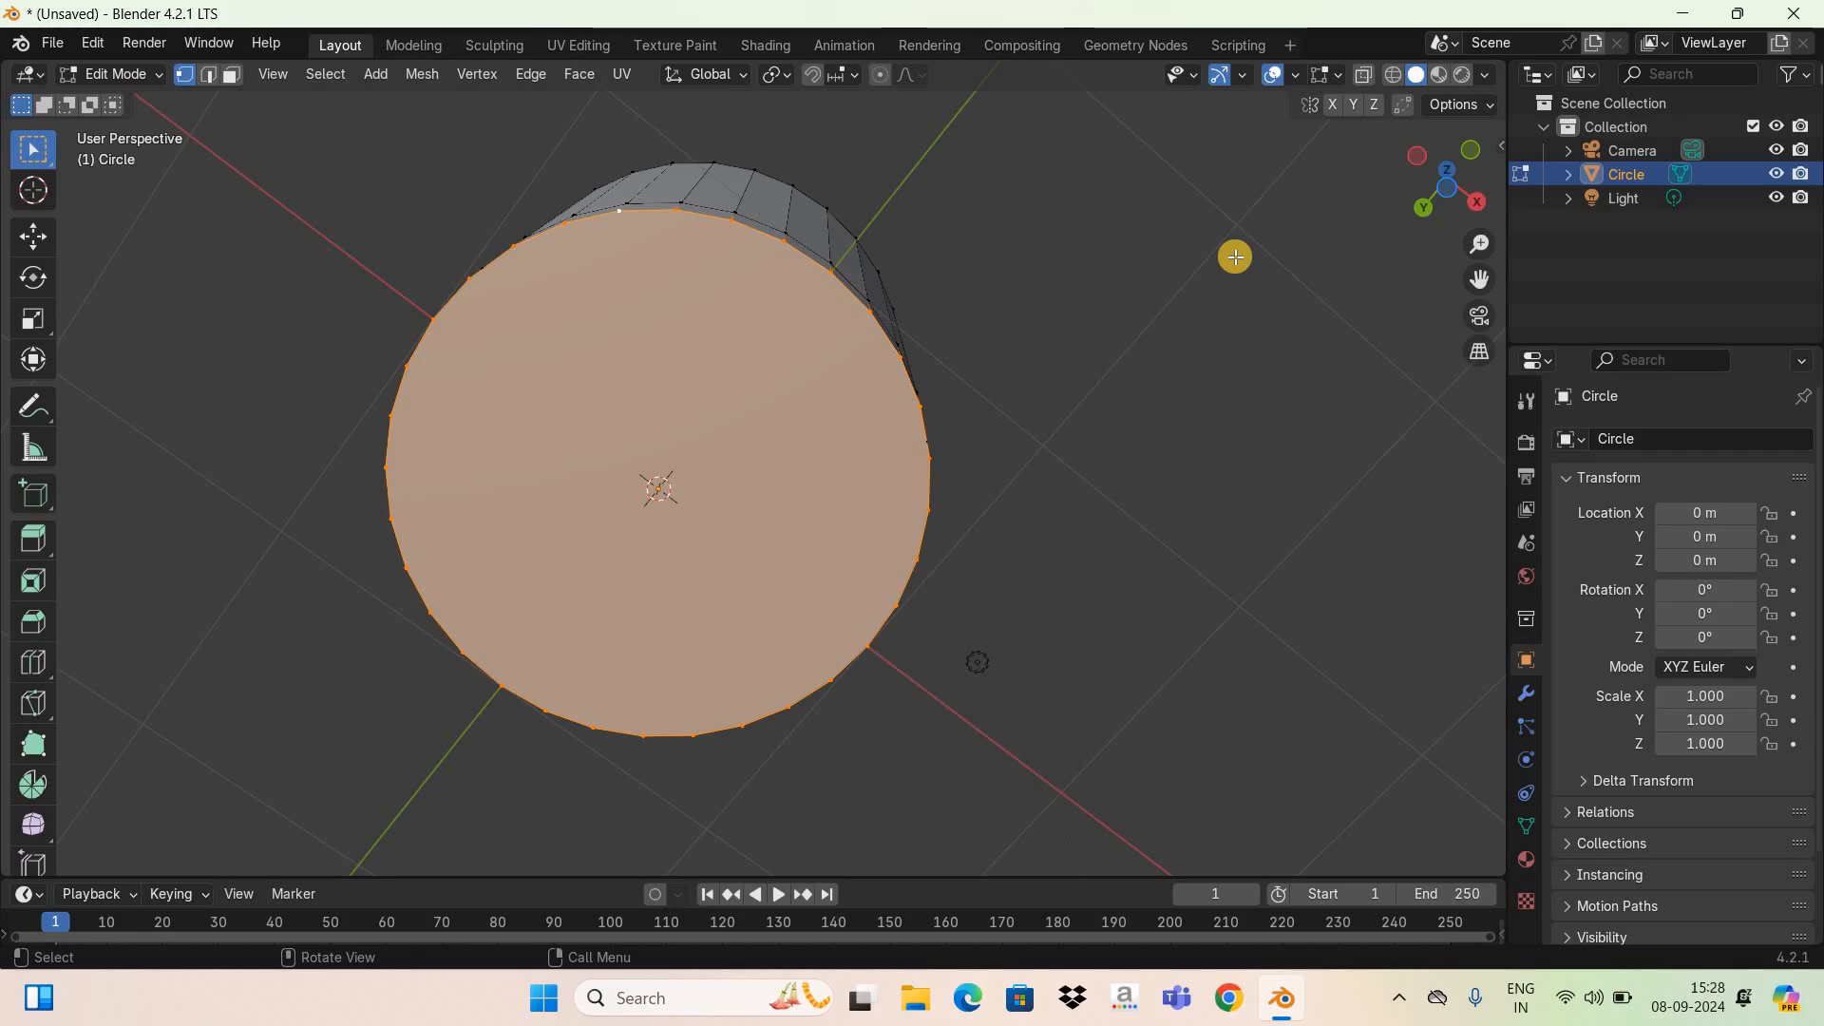
pyautogui.press('i')
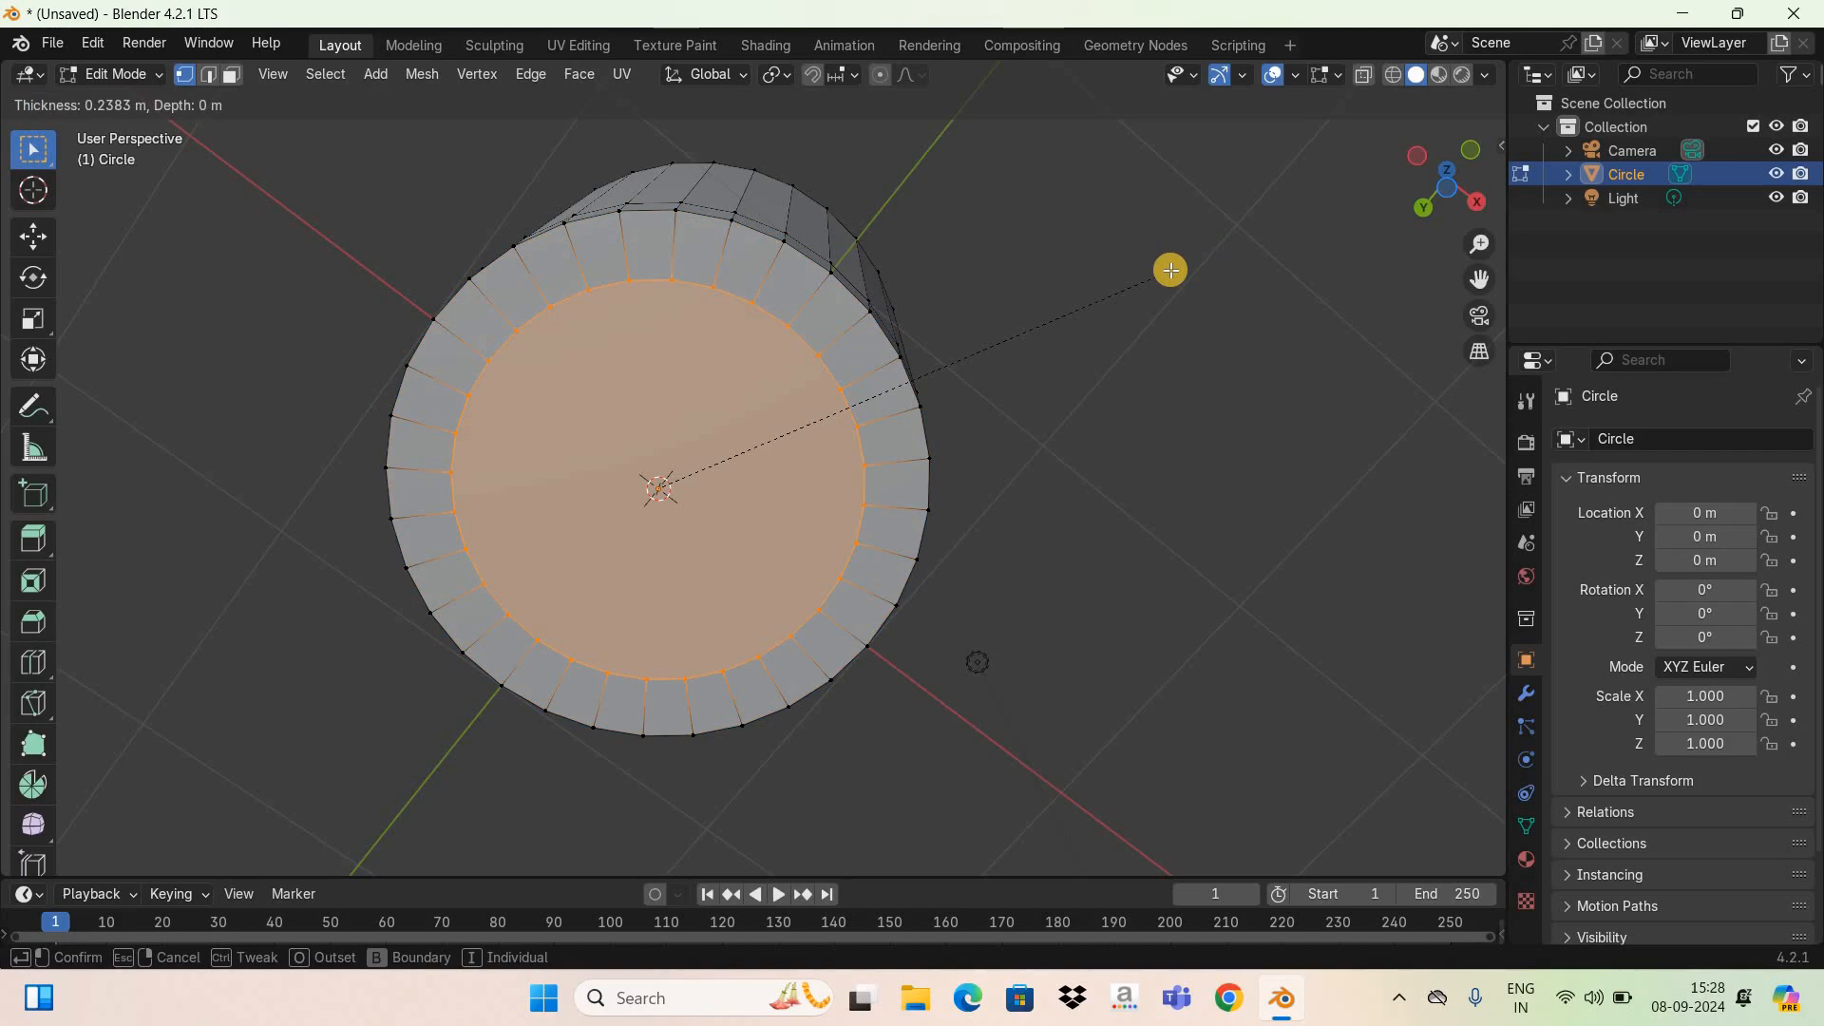
pyautogui.click(1170, 270)
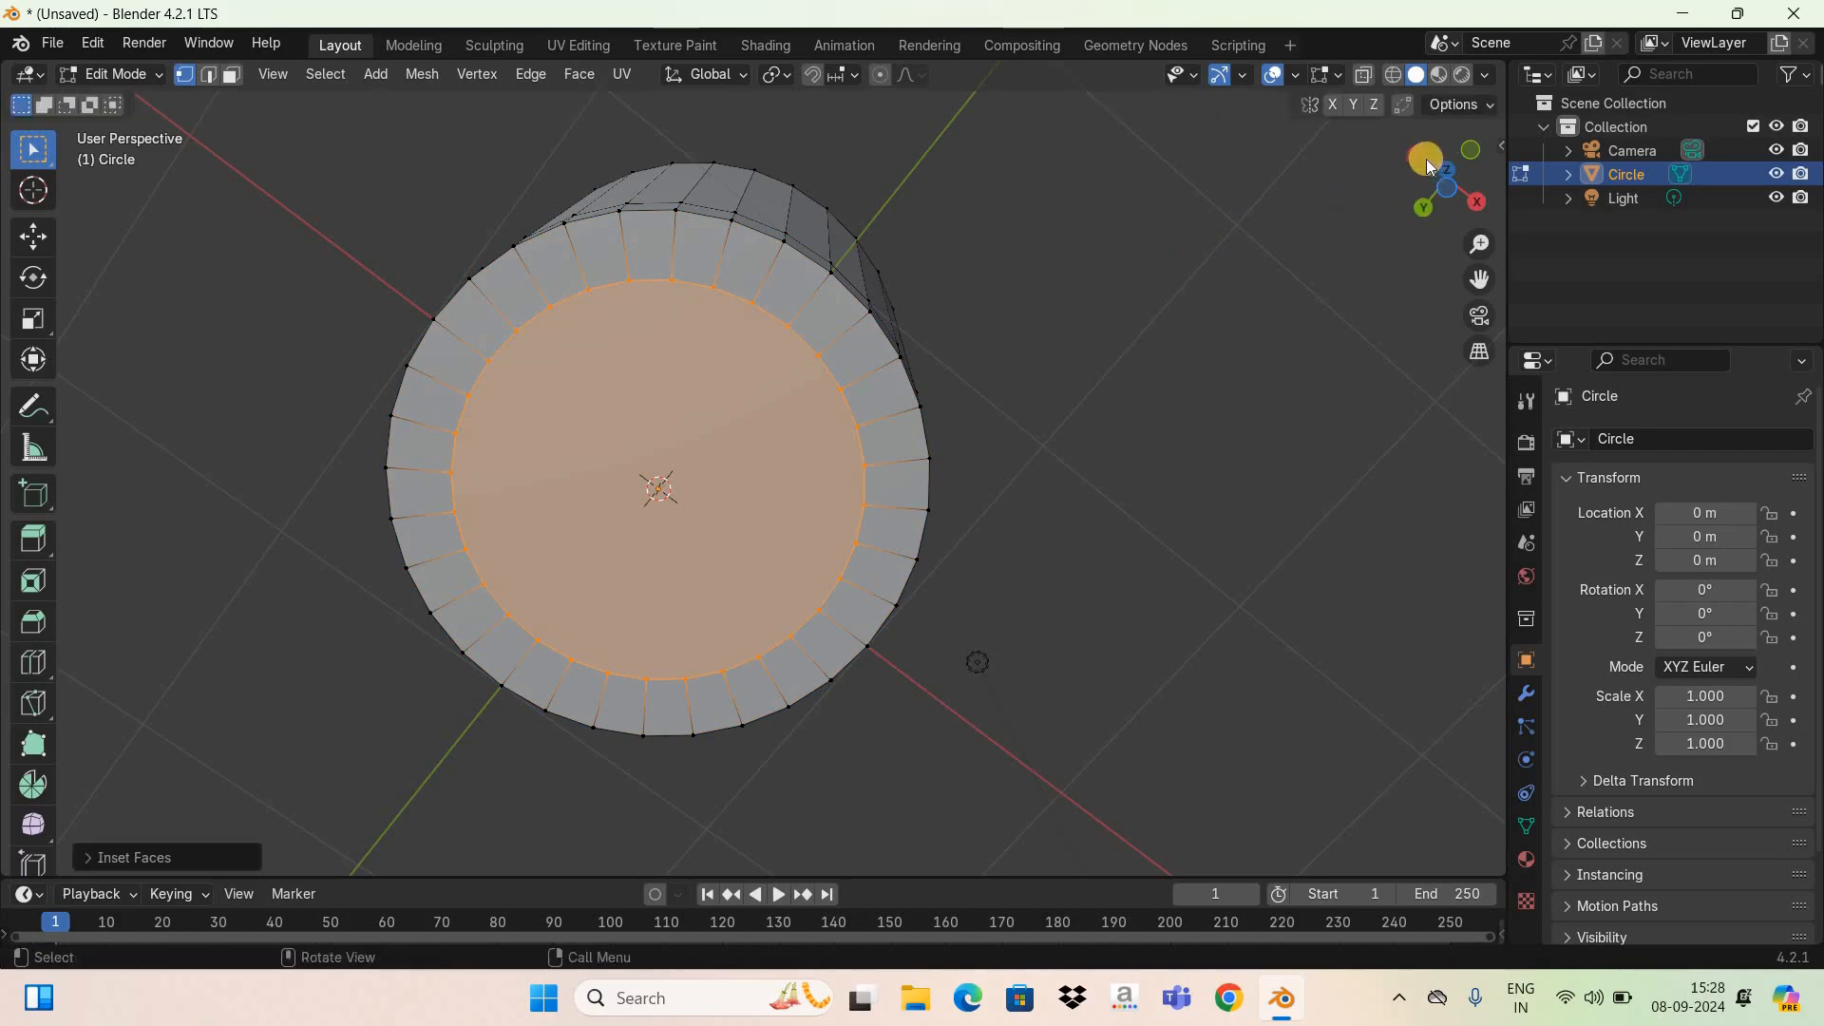
# Step: Return to Object Mode and add a Solidify modifier to the cup
pyautogui.moveTo(1435, 164); pyautogui.dragTo(1445, 214)
pyautogui.scroll(-5, 1288, 363)
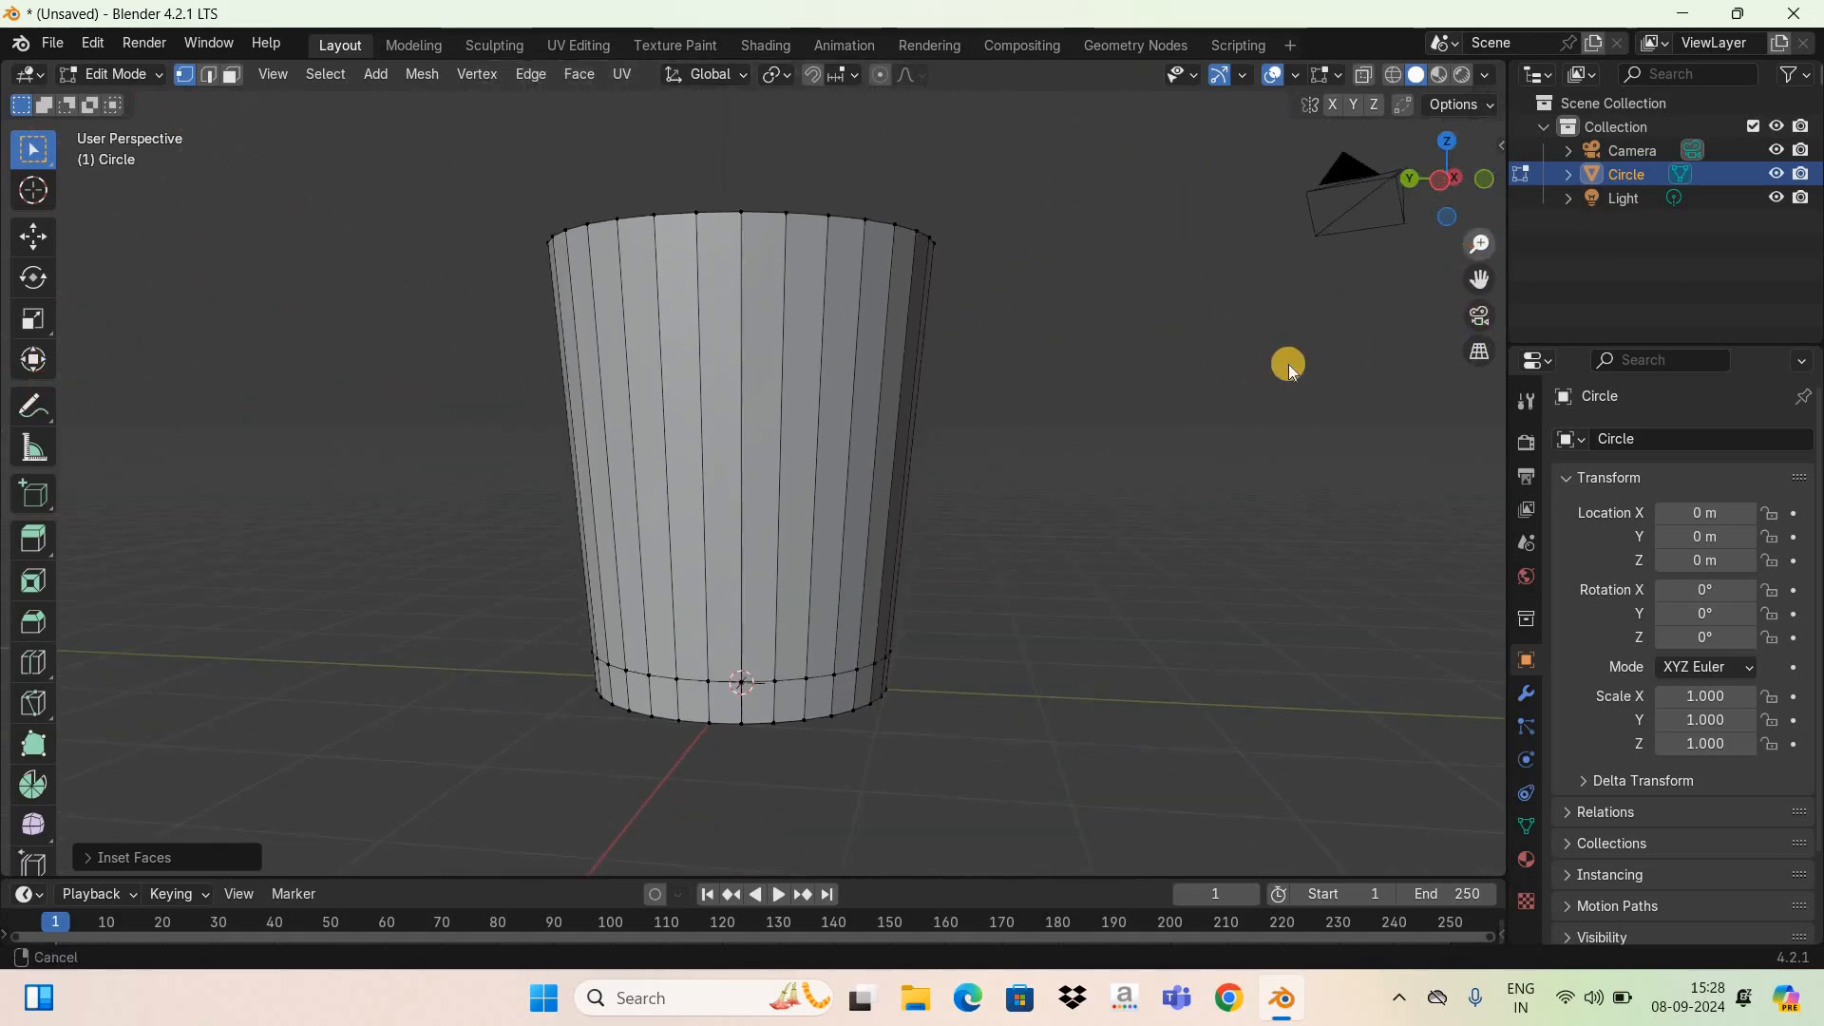
pyautogui.press('Tab')
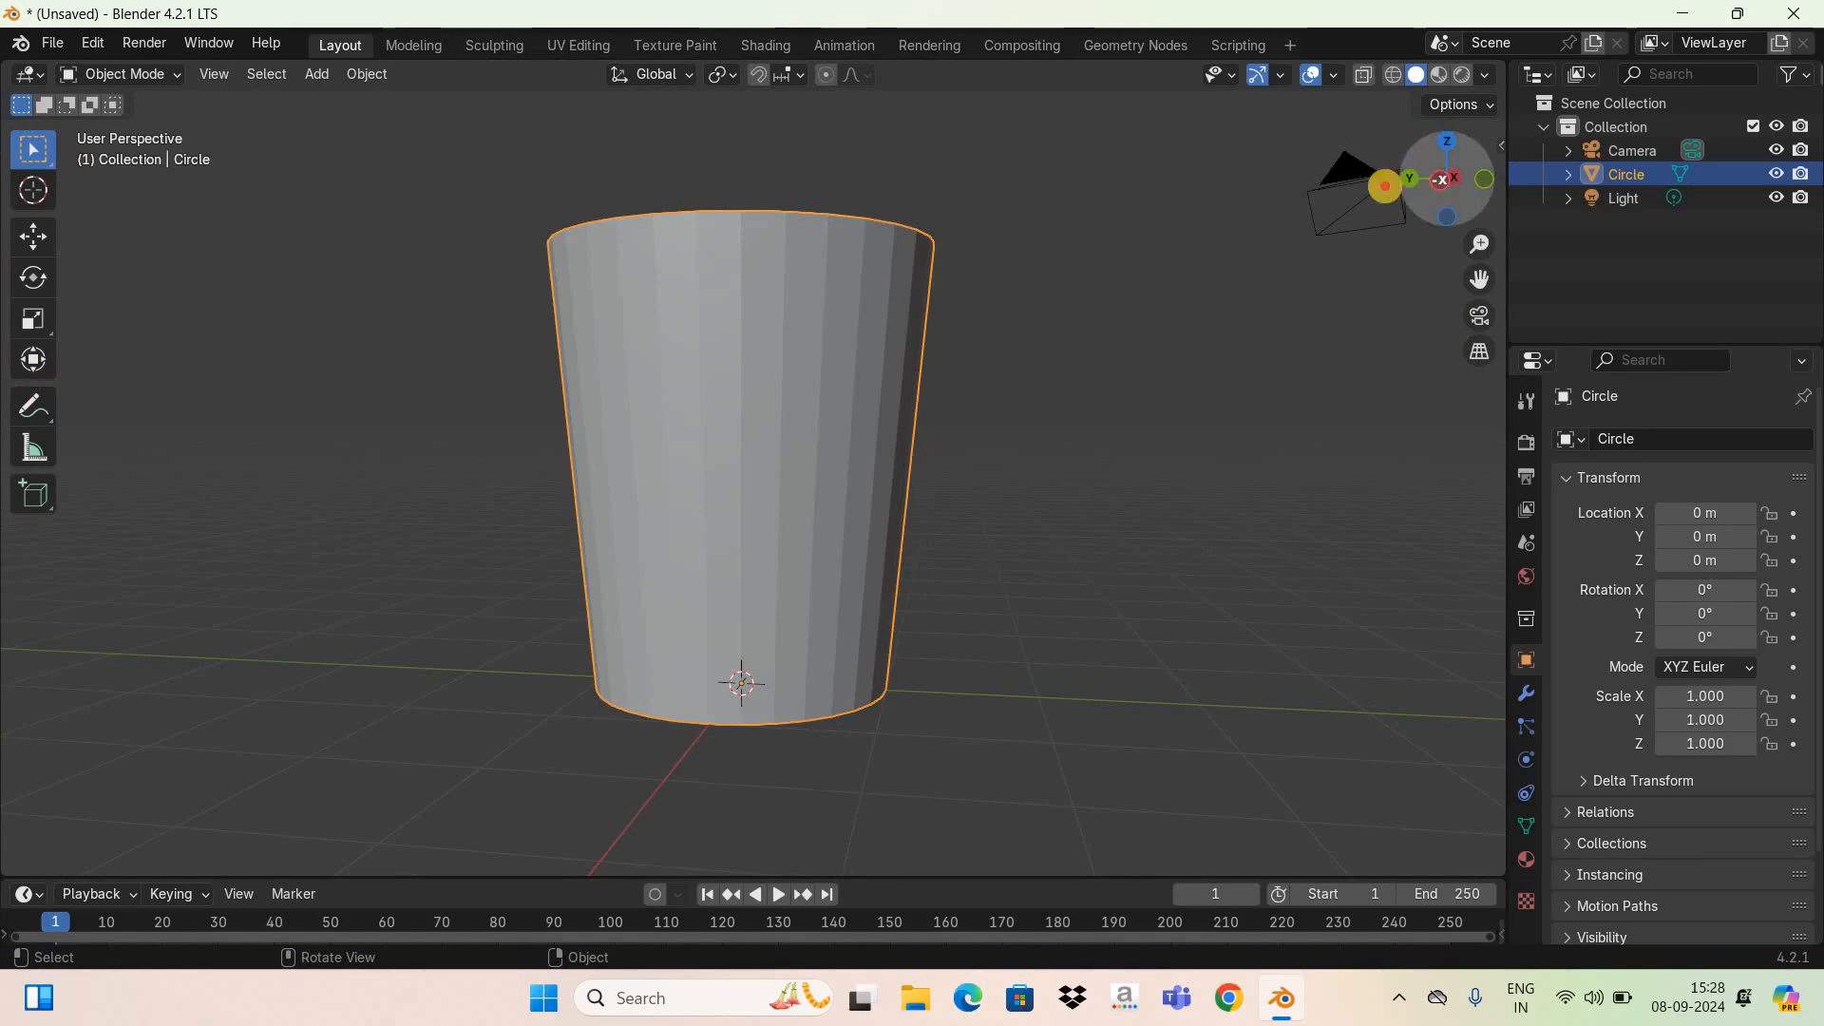
pyautogui.moveTo(1430, 157); pyautogui.dragTo(1103, 475)
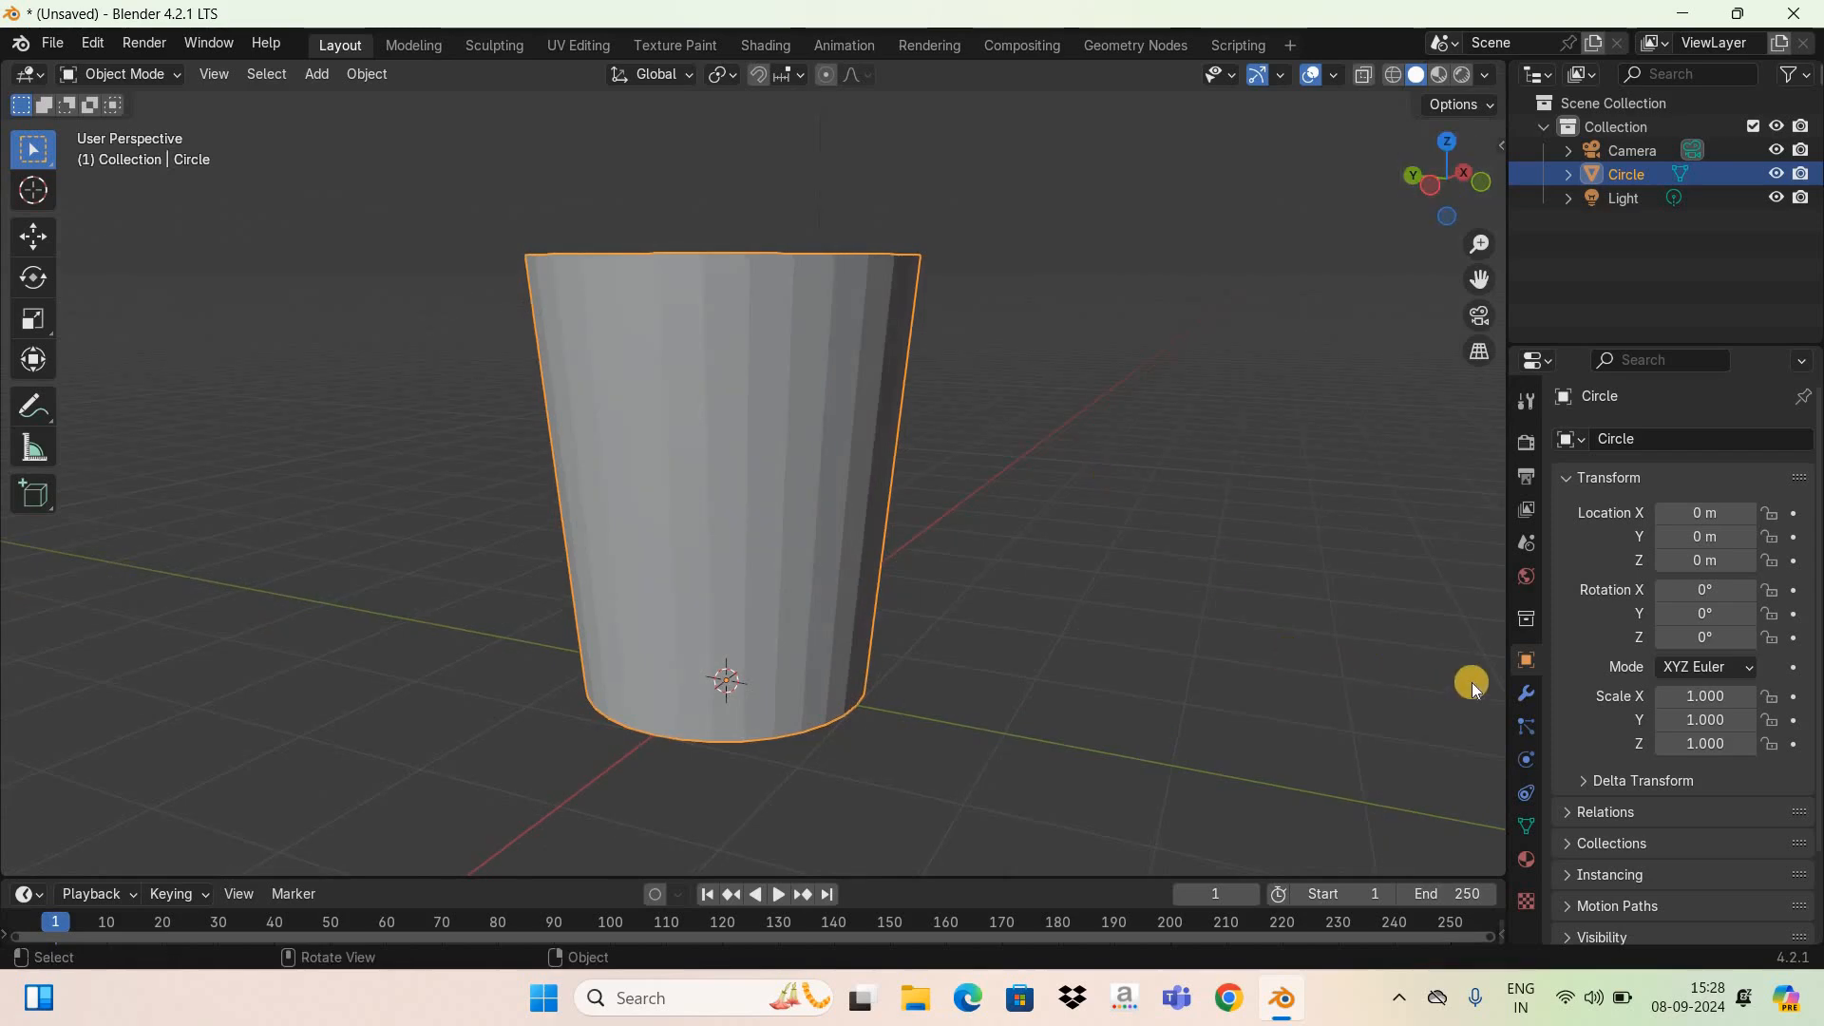
pyautogui.click(1525, 695)
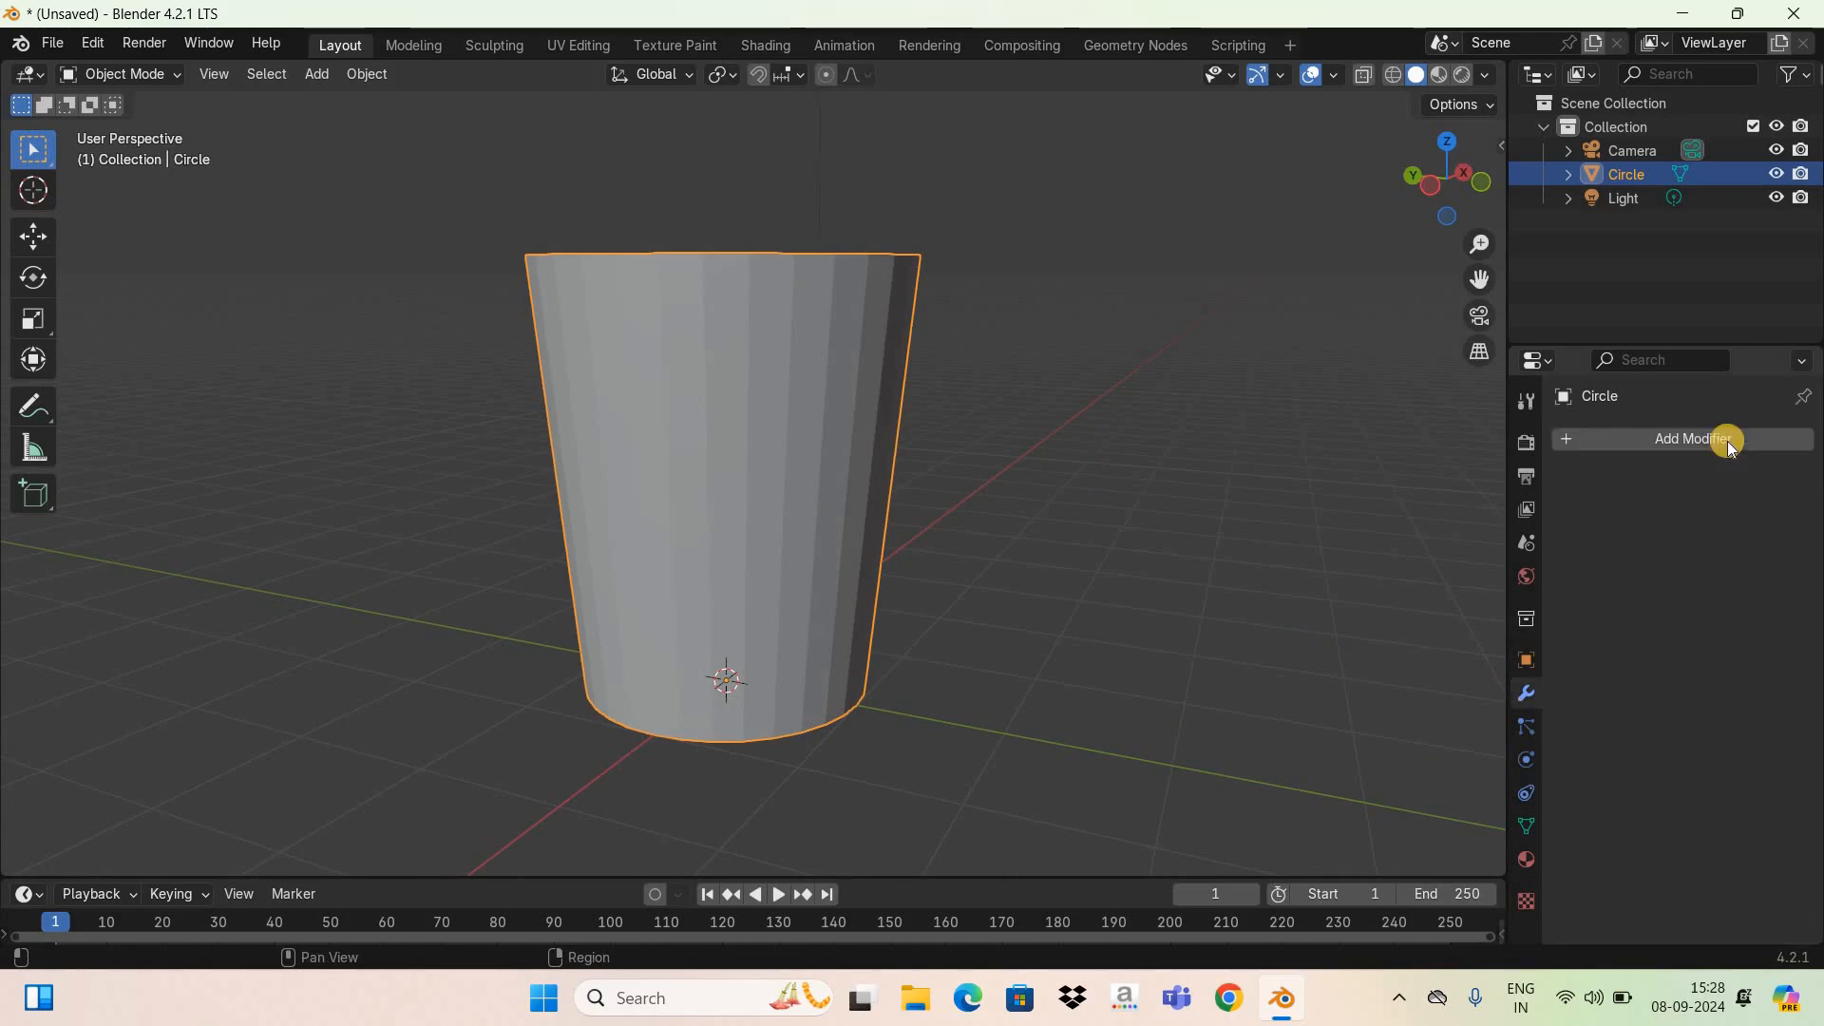
pyautogui.click(1727, 440)
pyautogui.moveTo(1684, 441)
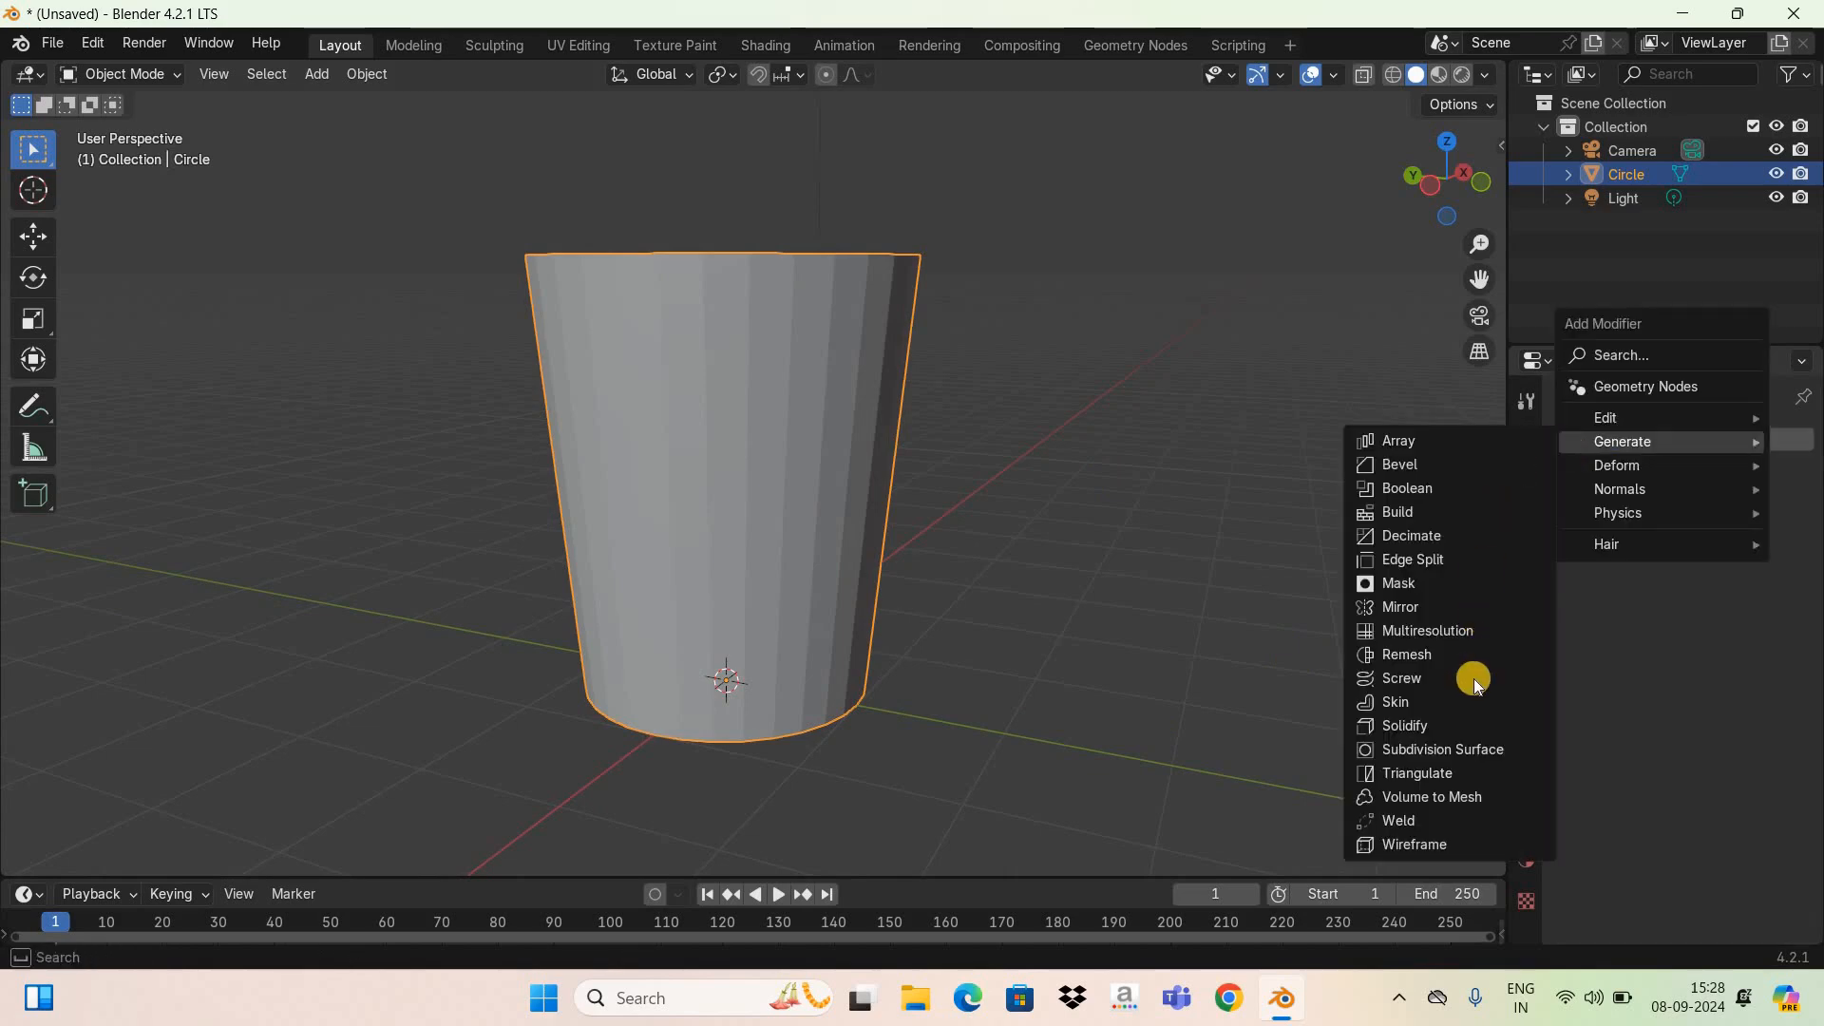
pyautogui.click(1474, 726)
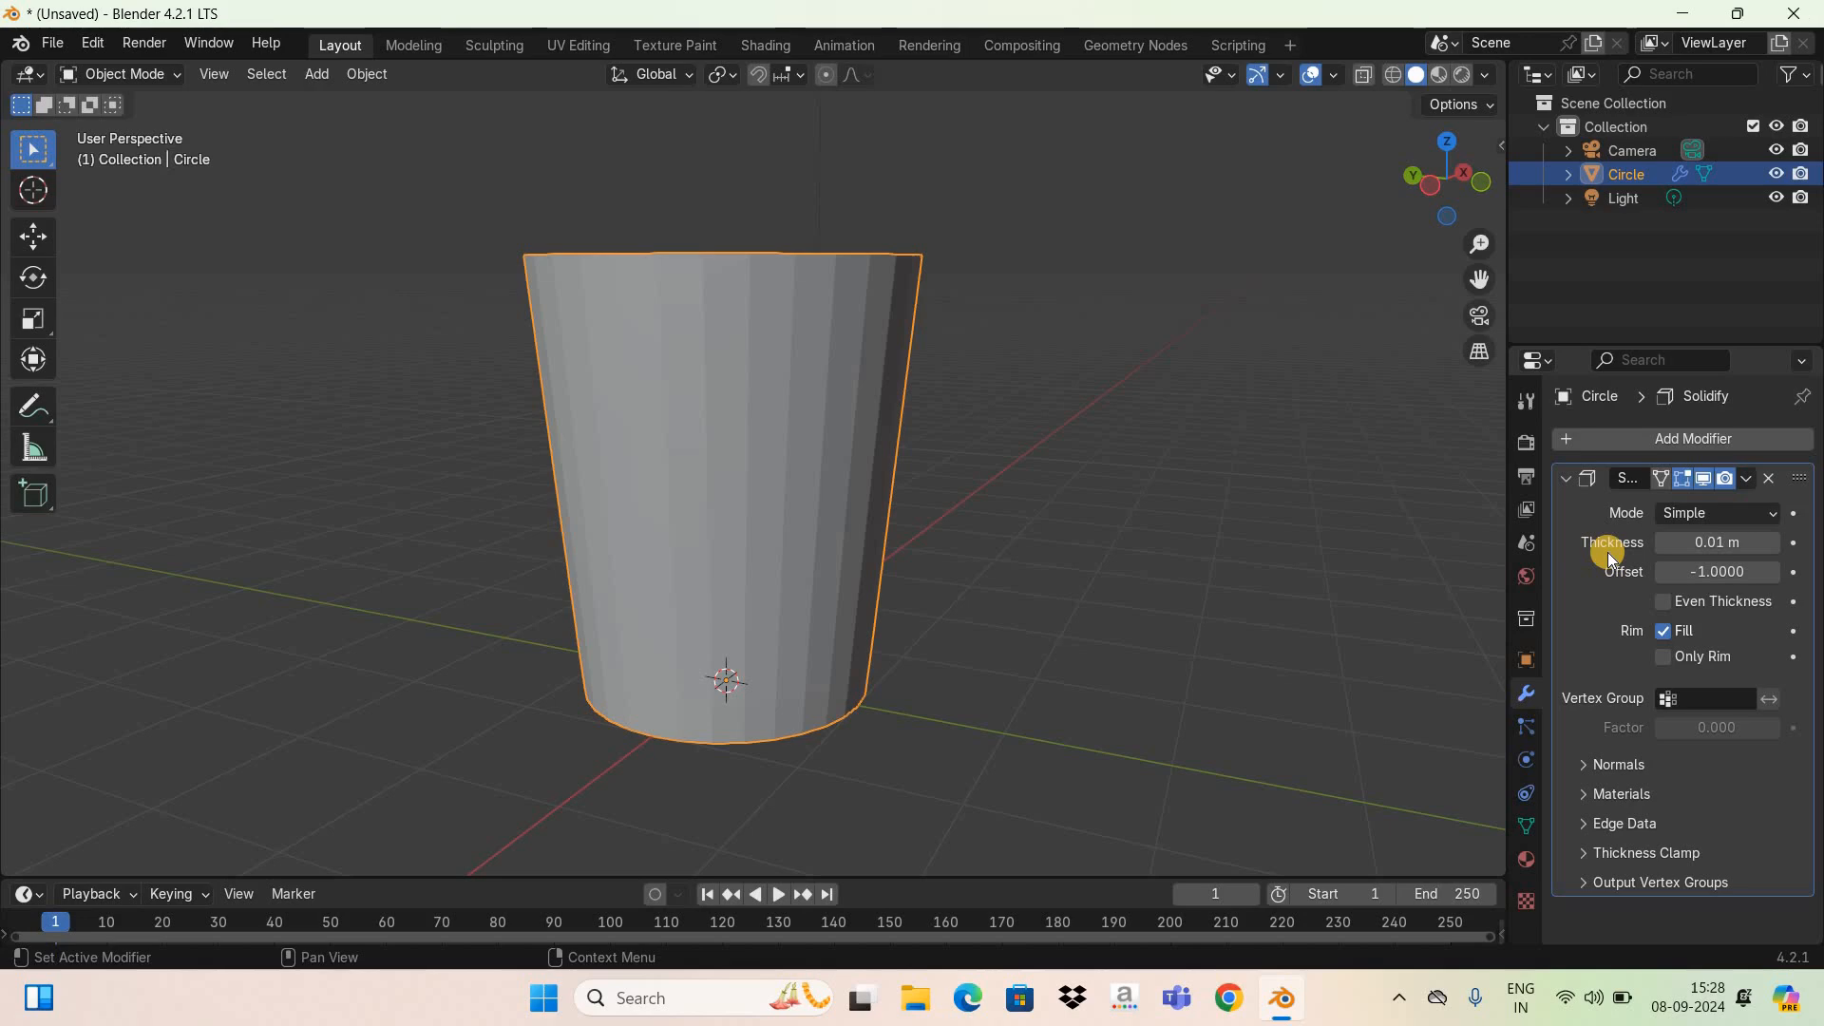
# Step: Set the Solidify thickness to 0.4 m and apply the modifier
pyautogui.click(1720, 542)
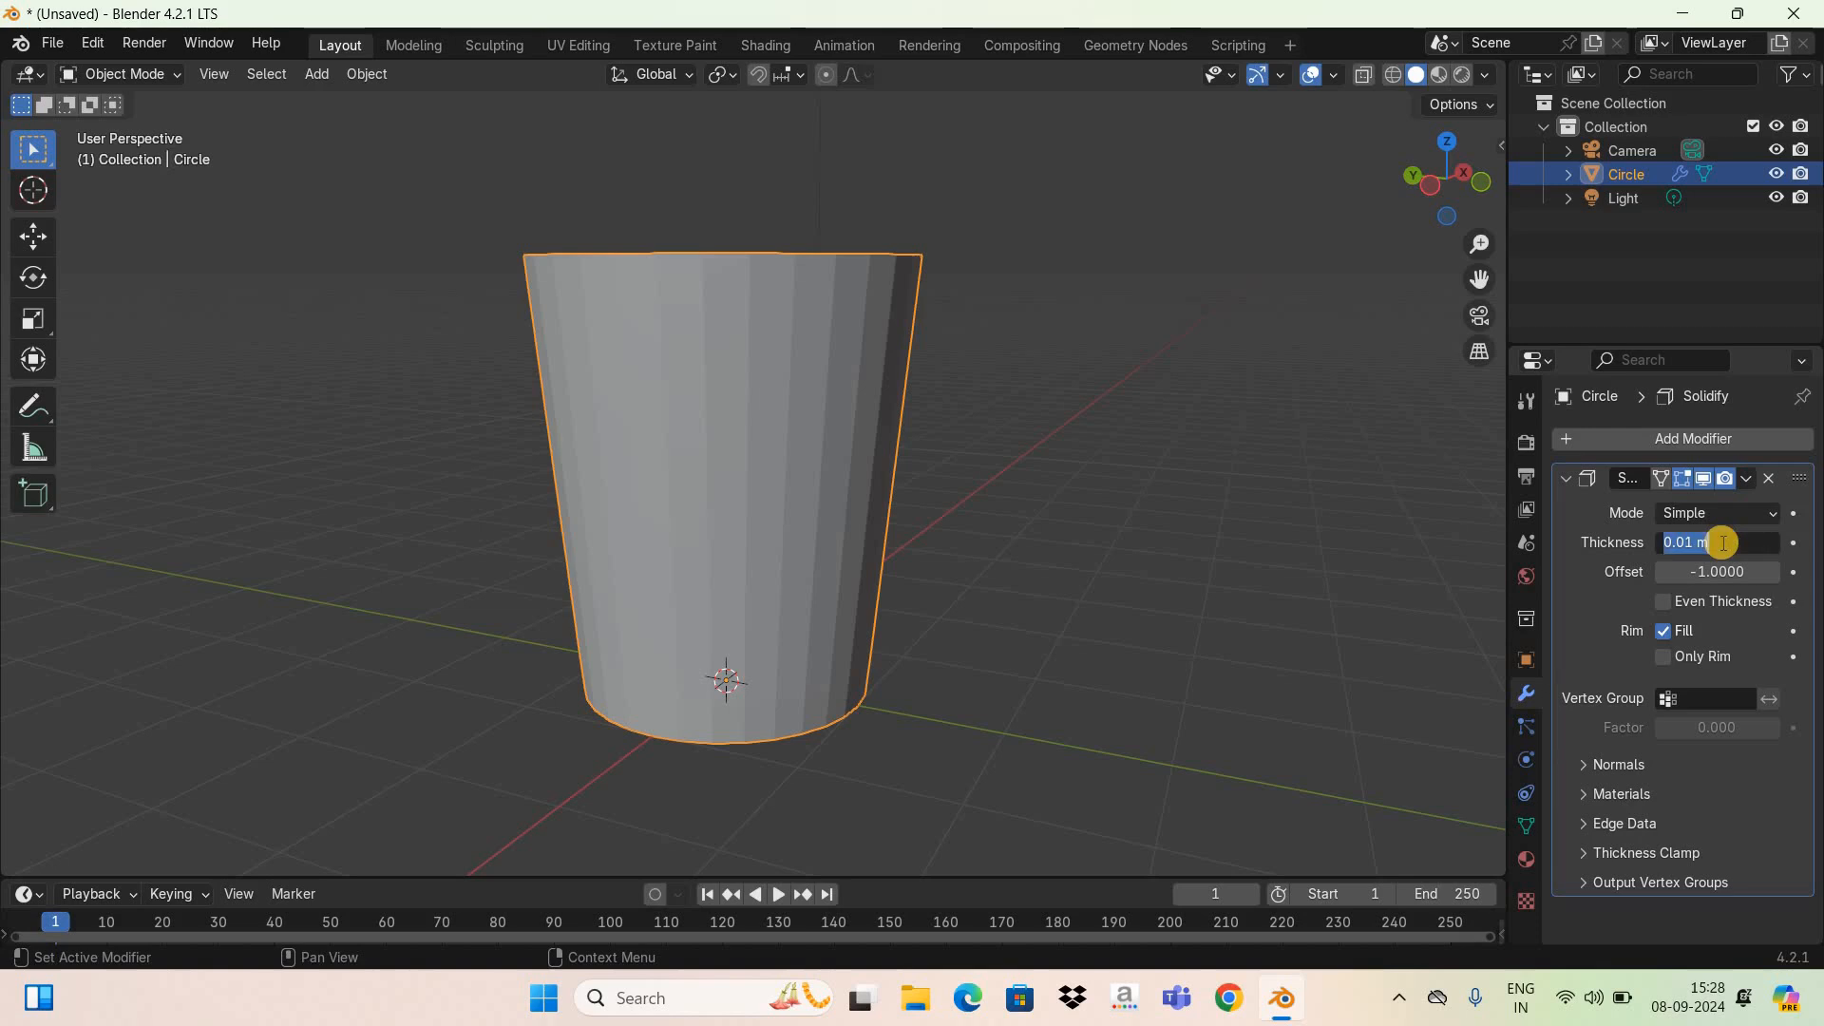
pyautogui.write('0.4')
pyautogui.press('Return')
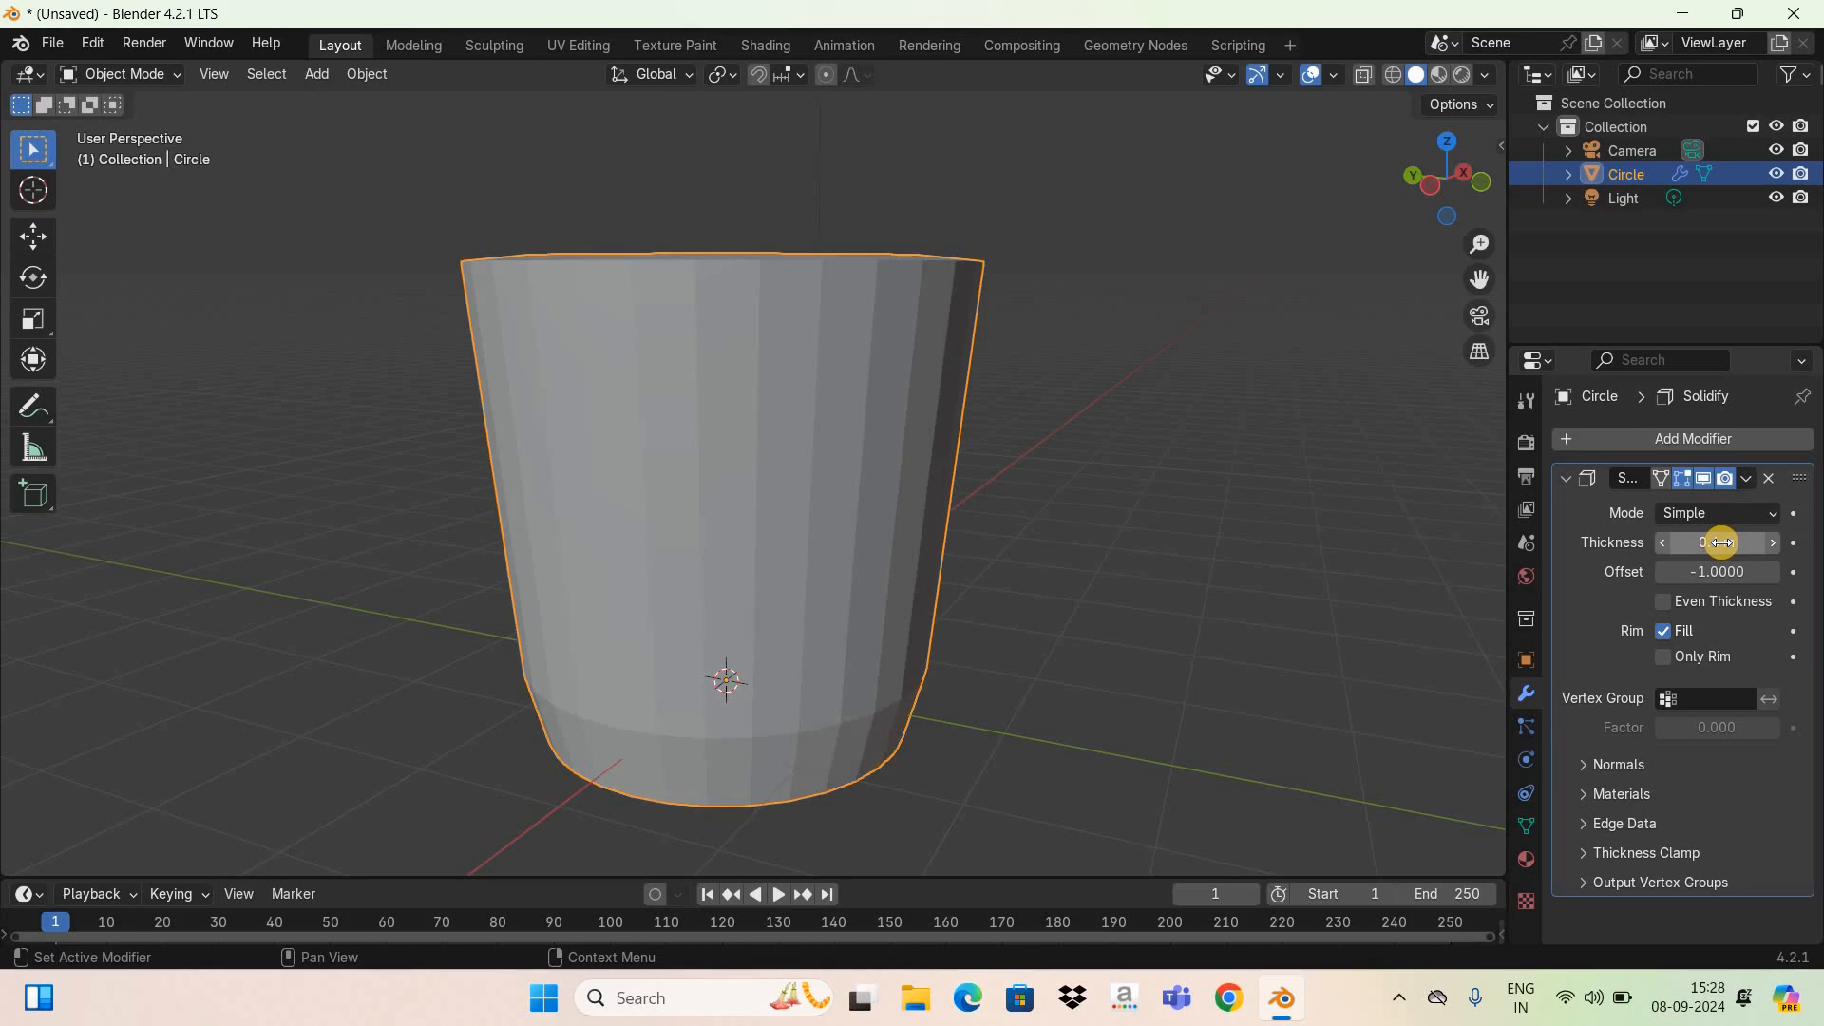
pyautogui.click(1737, 478)
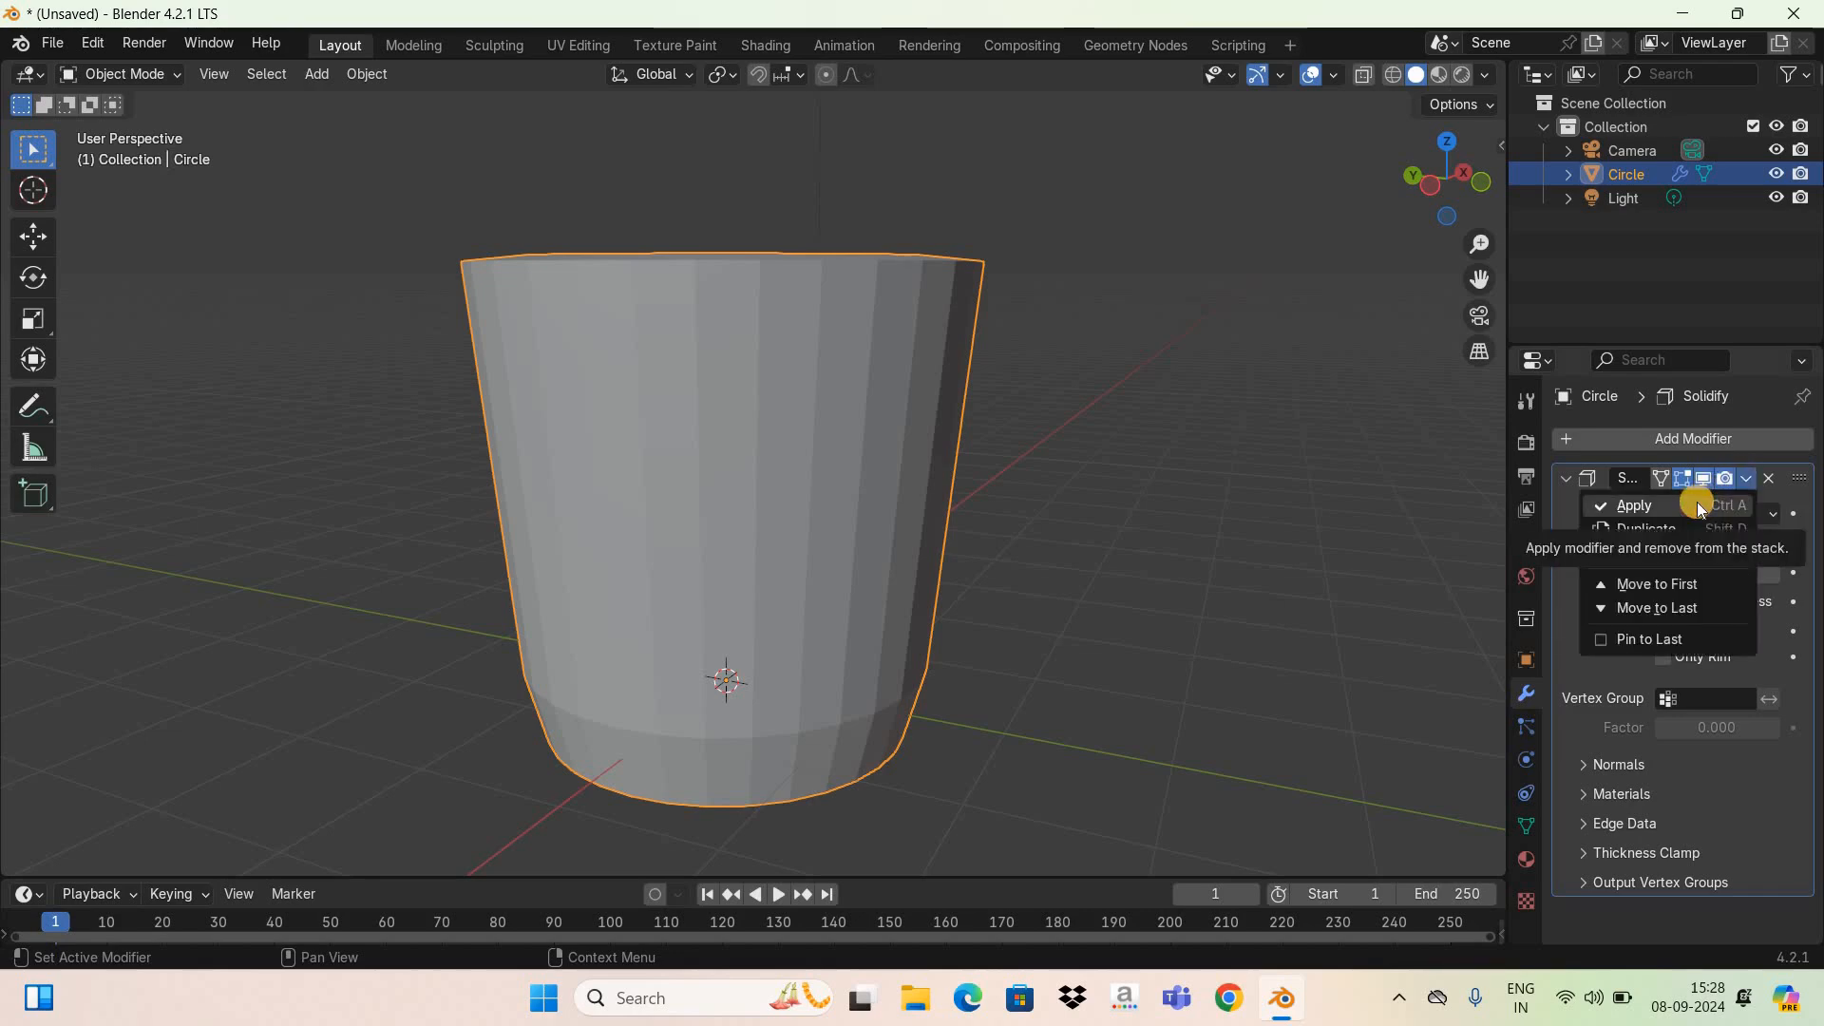
pyautogui.click(1696, 504)
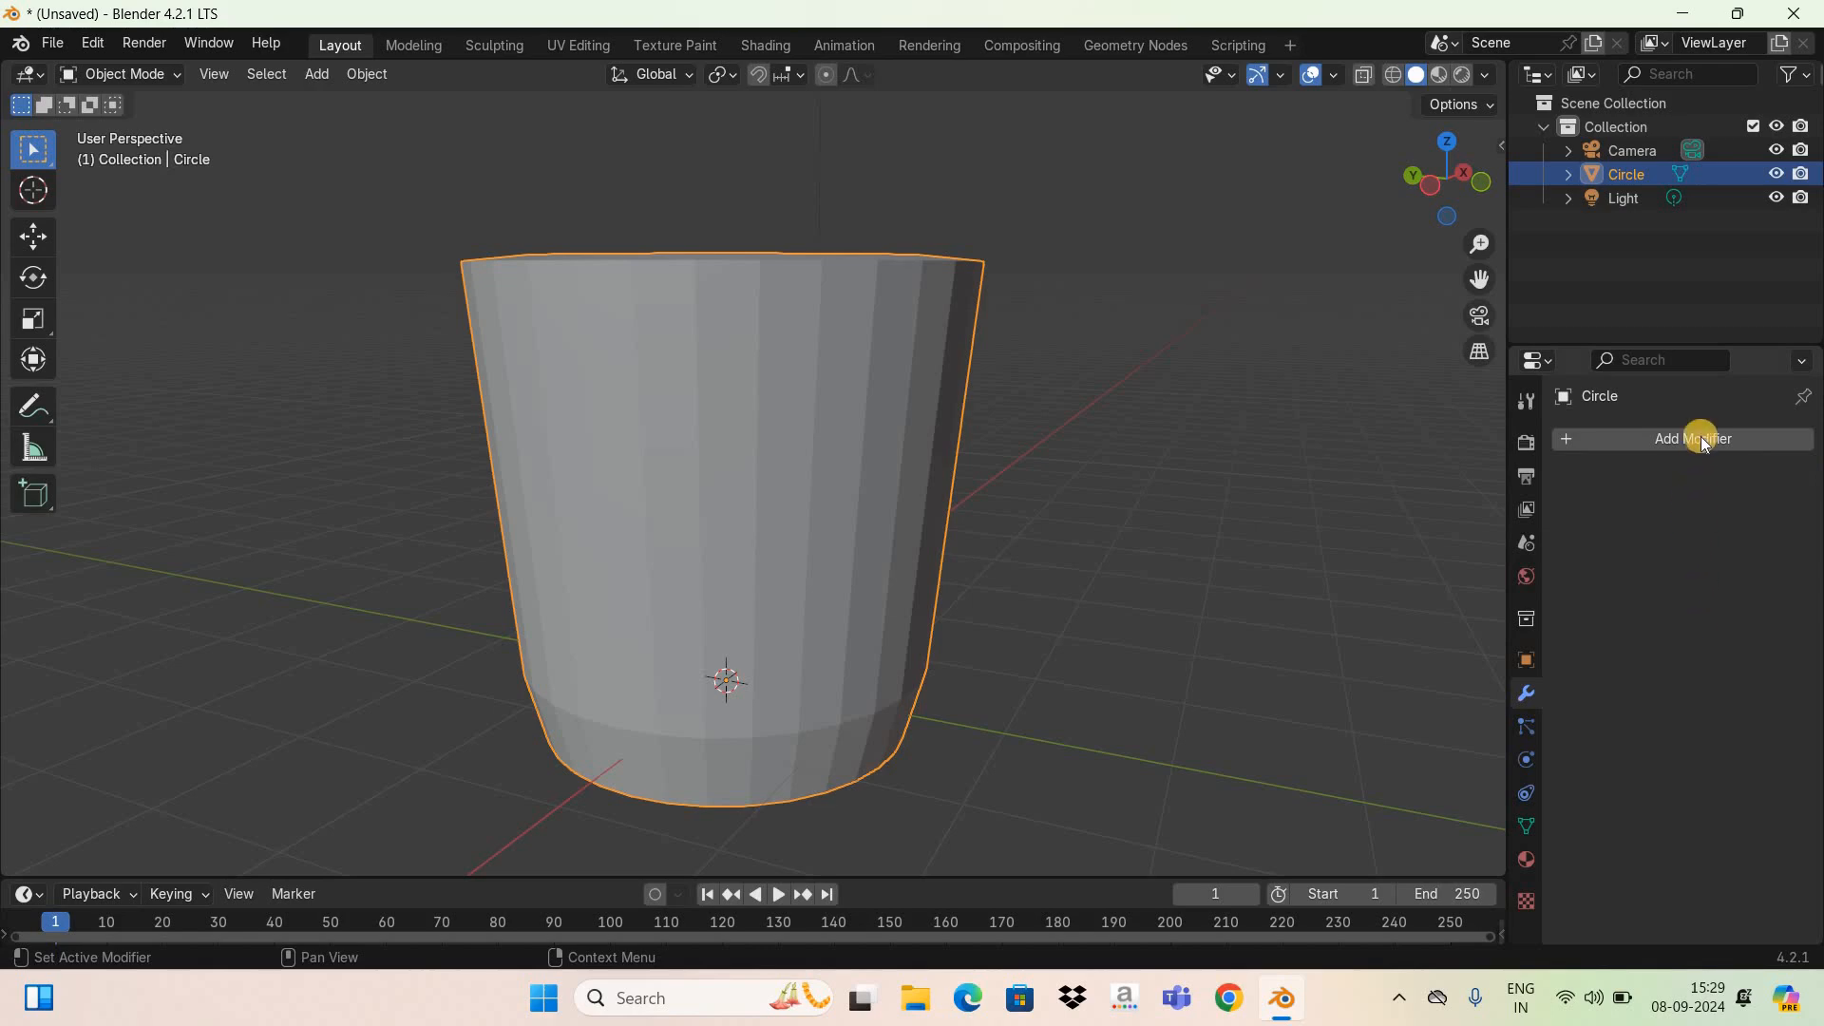
# Step: Add a Subdivision Surface modifier with viewport and render levels of 3, and shade the cup smooth
pyautogui.click(1638, 440)
pyautogui.moveTo(1626, 436)
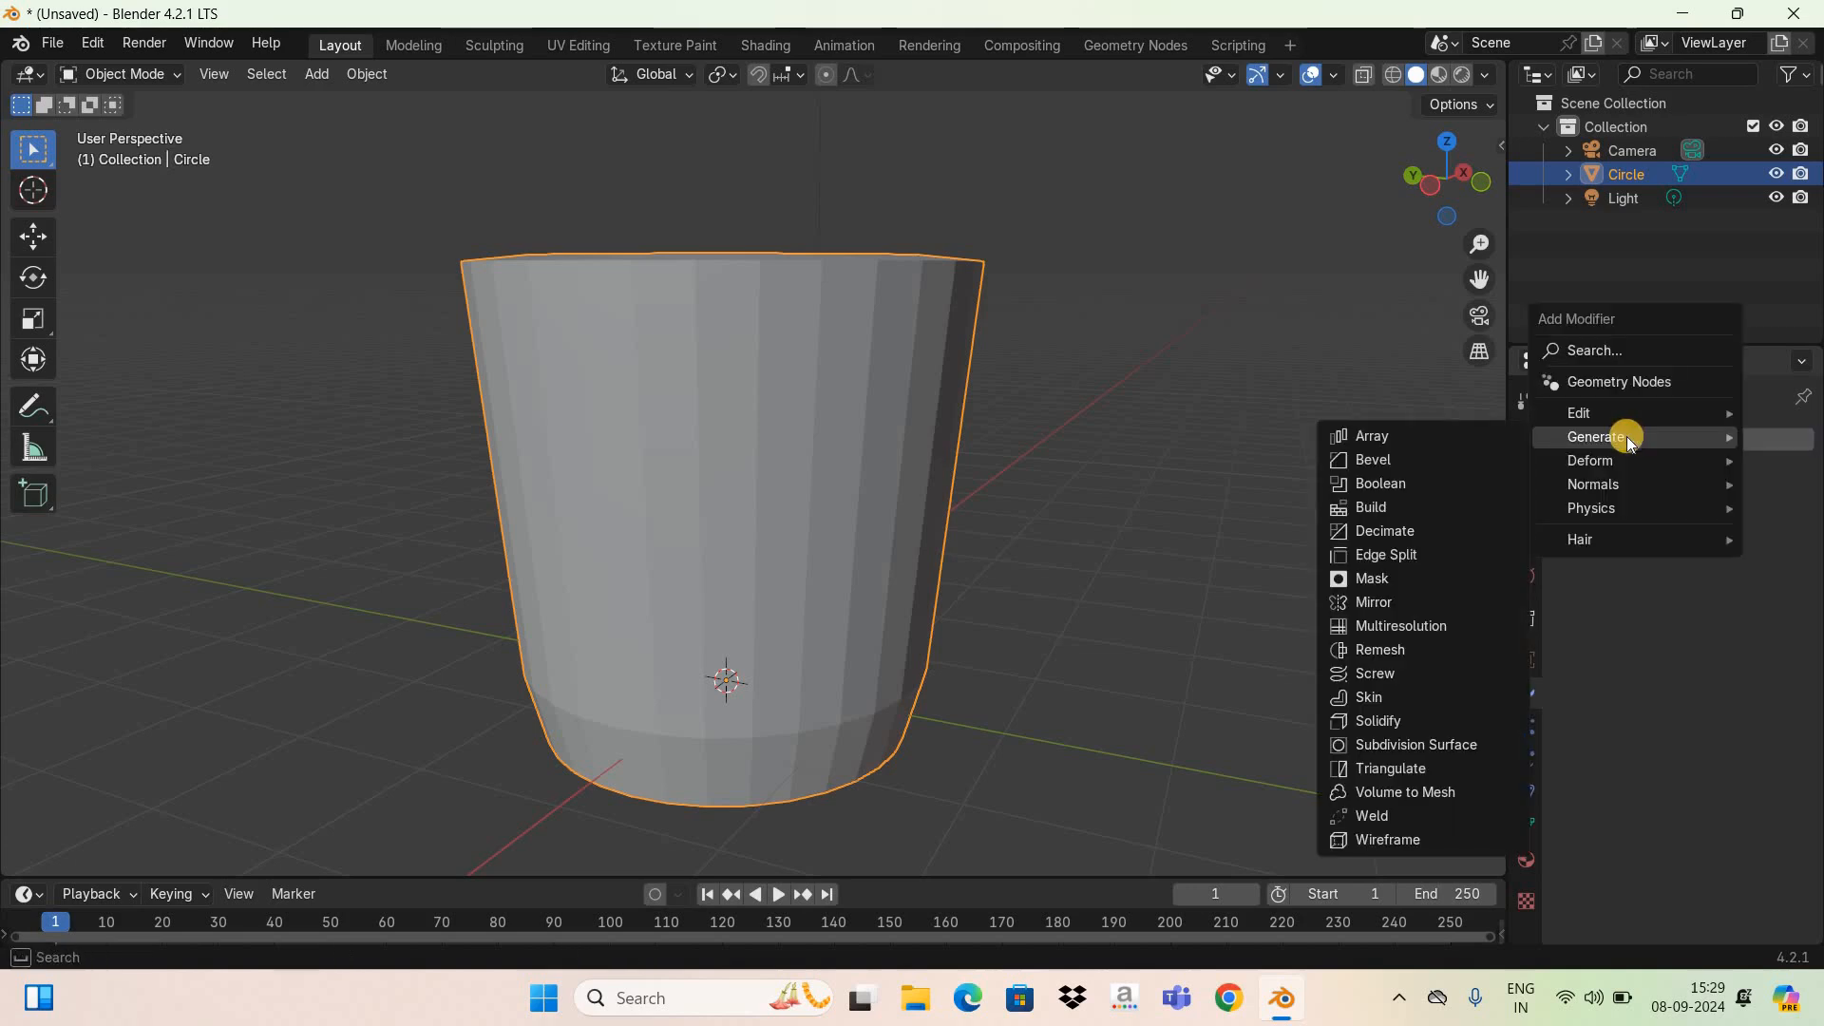
pyautogui.click(1490, 743)
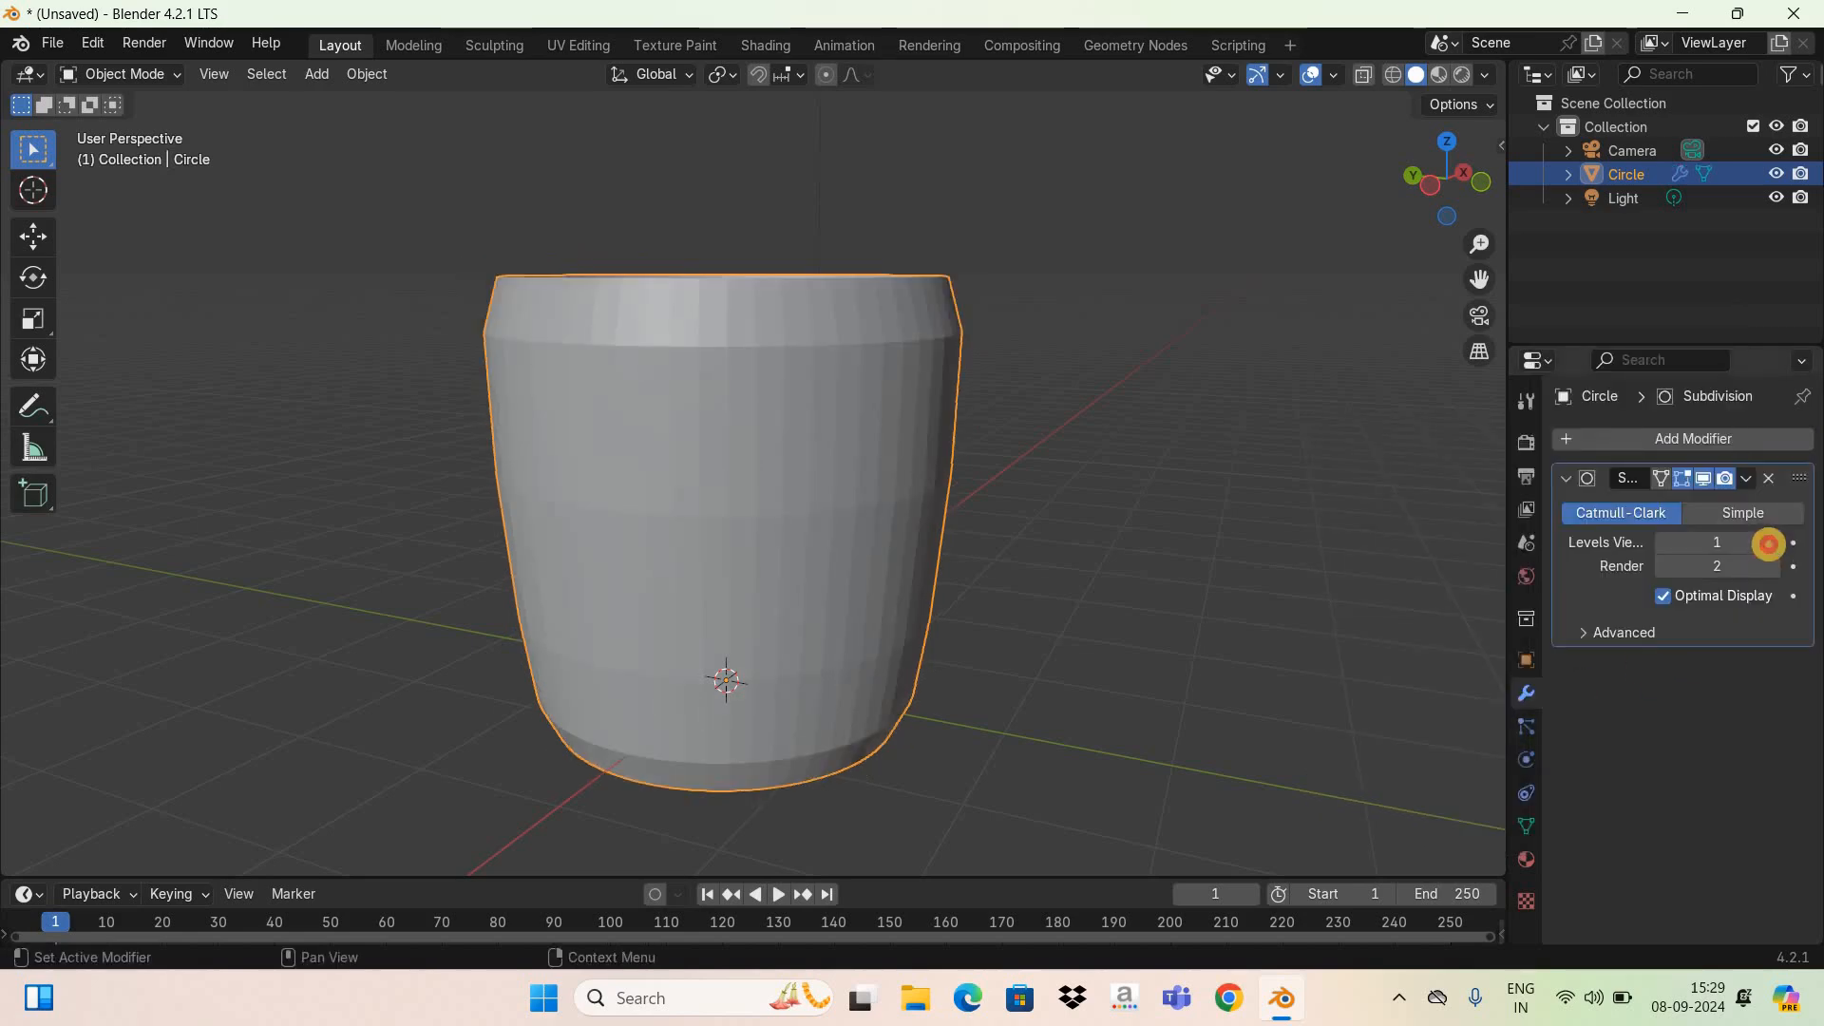
pyautogui.click(1769, 545)
pyautogui.click(1773, 542)
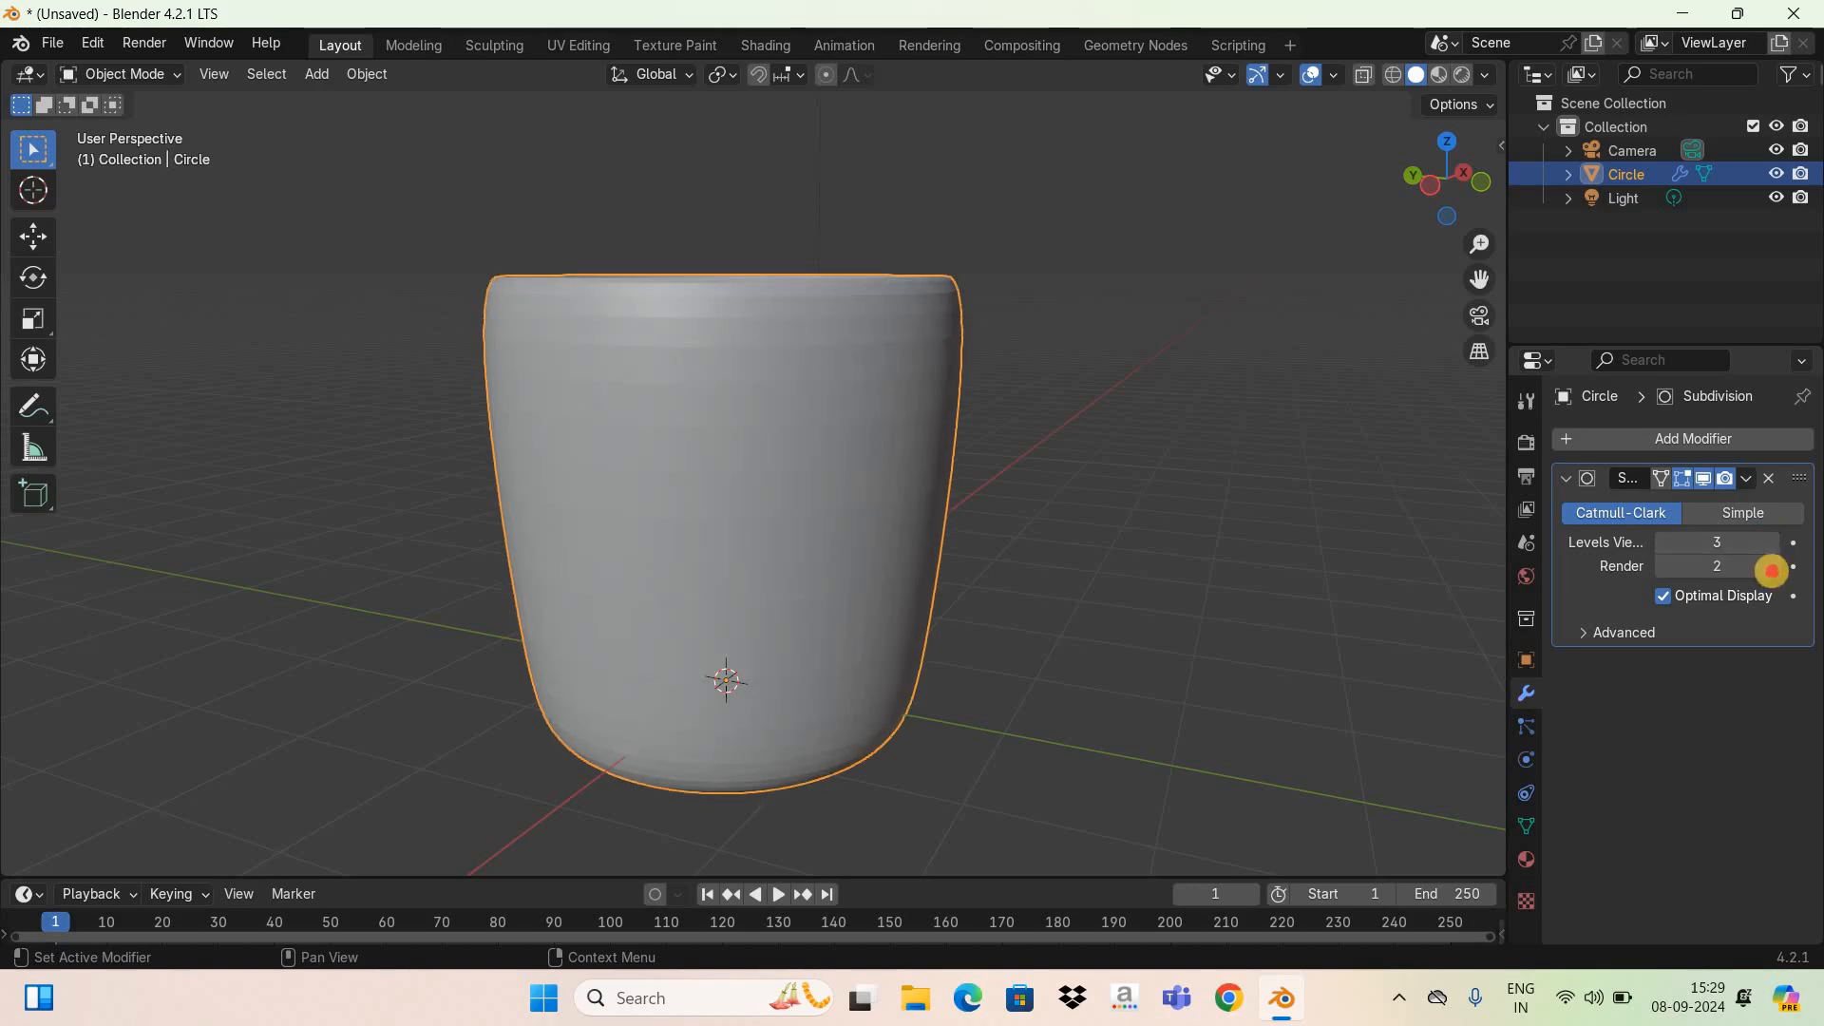
pyautogui.click(1772, 567)
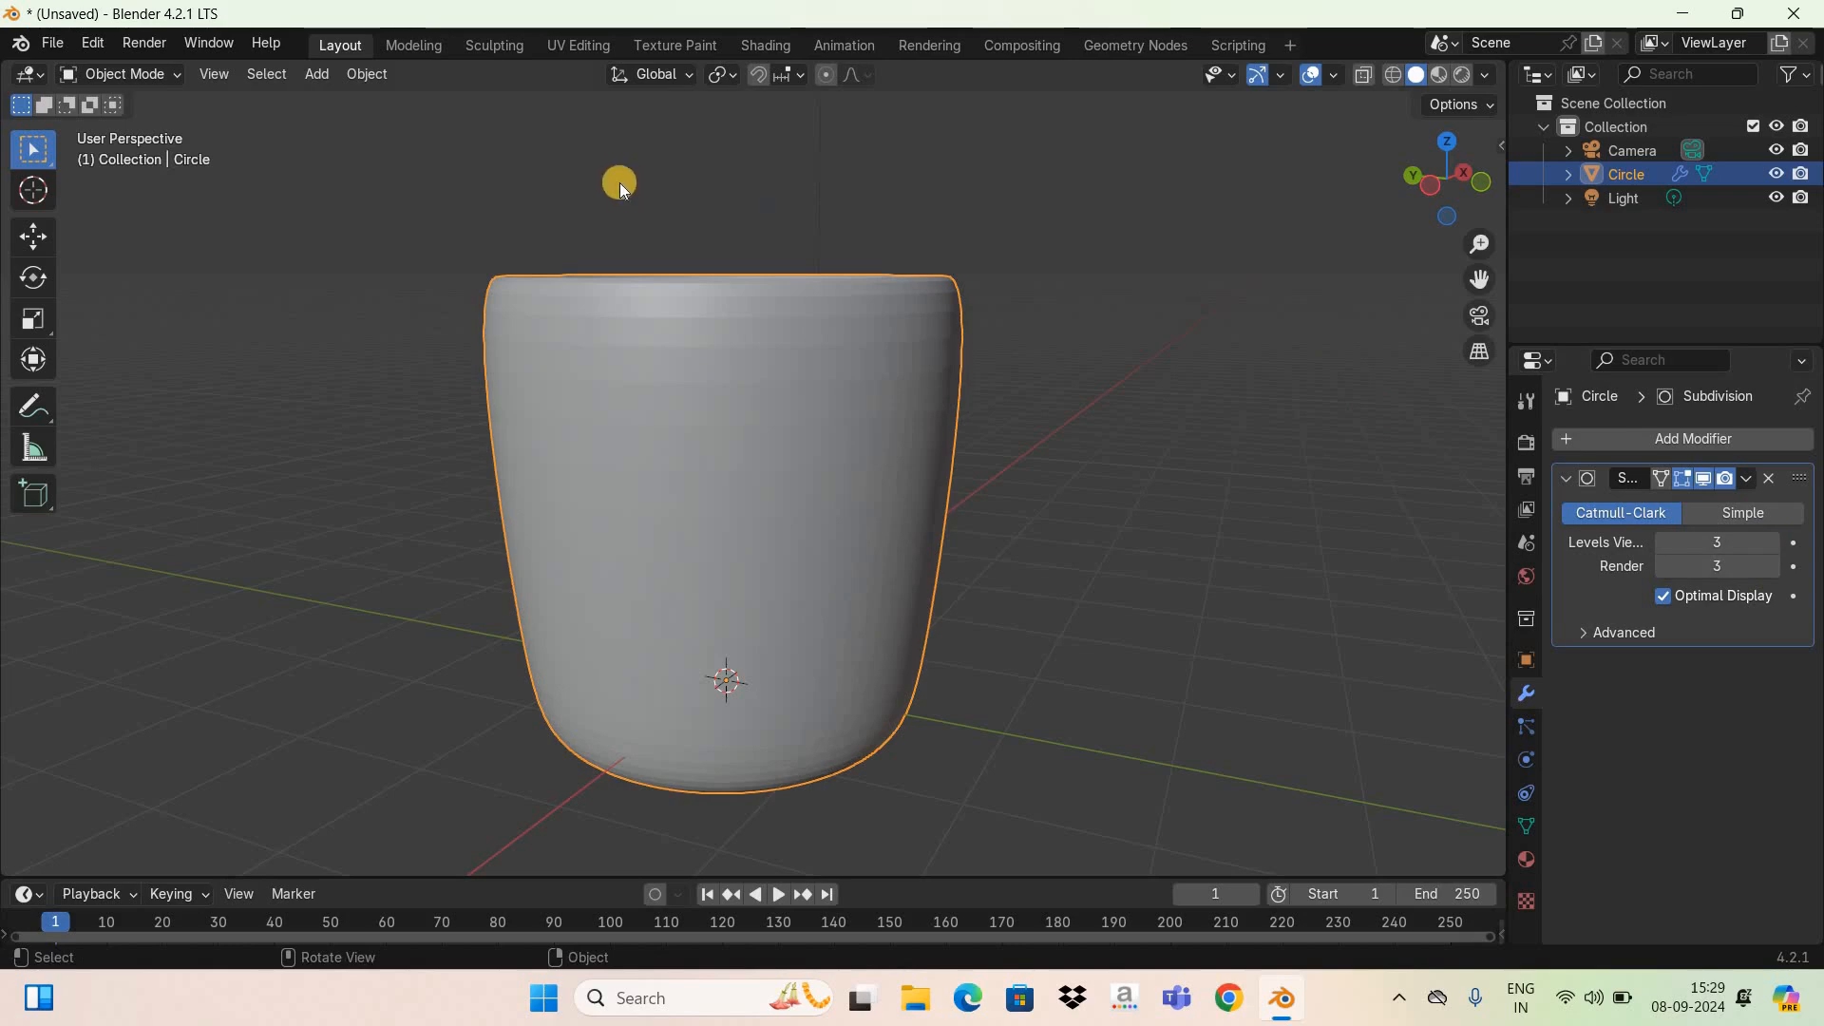
pyautogui.click(367, 74)
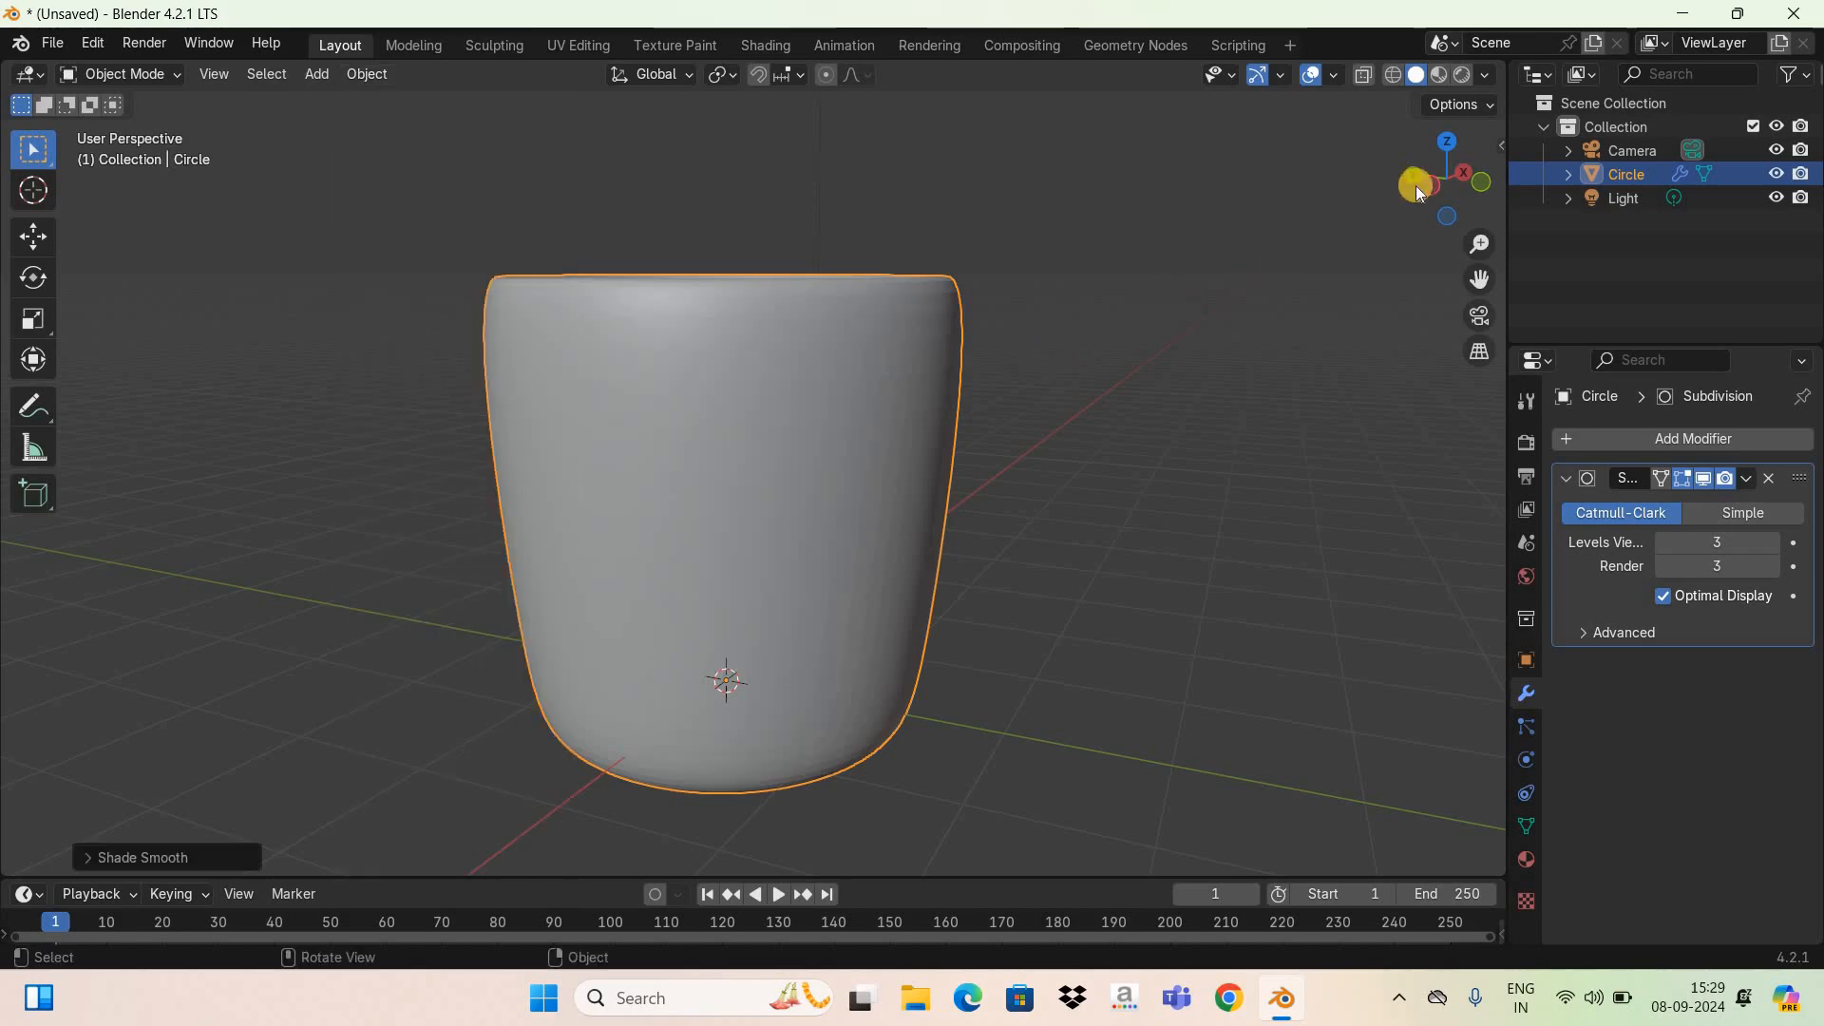
# Step: Inset the cup's bottom face again by about 0.34 m in Edit Mode, and return to Object Mode
pyautogui.moveTo(1422, 184); pyautogui.dragTo(790, 346)
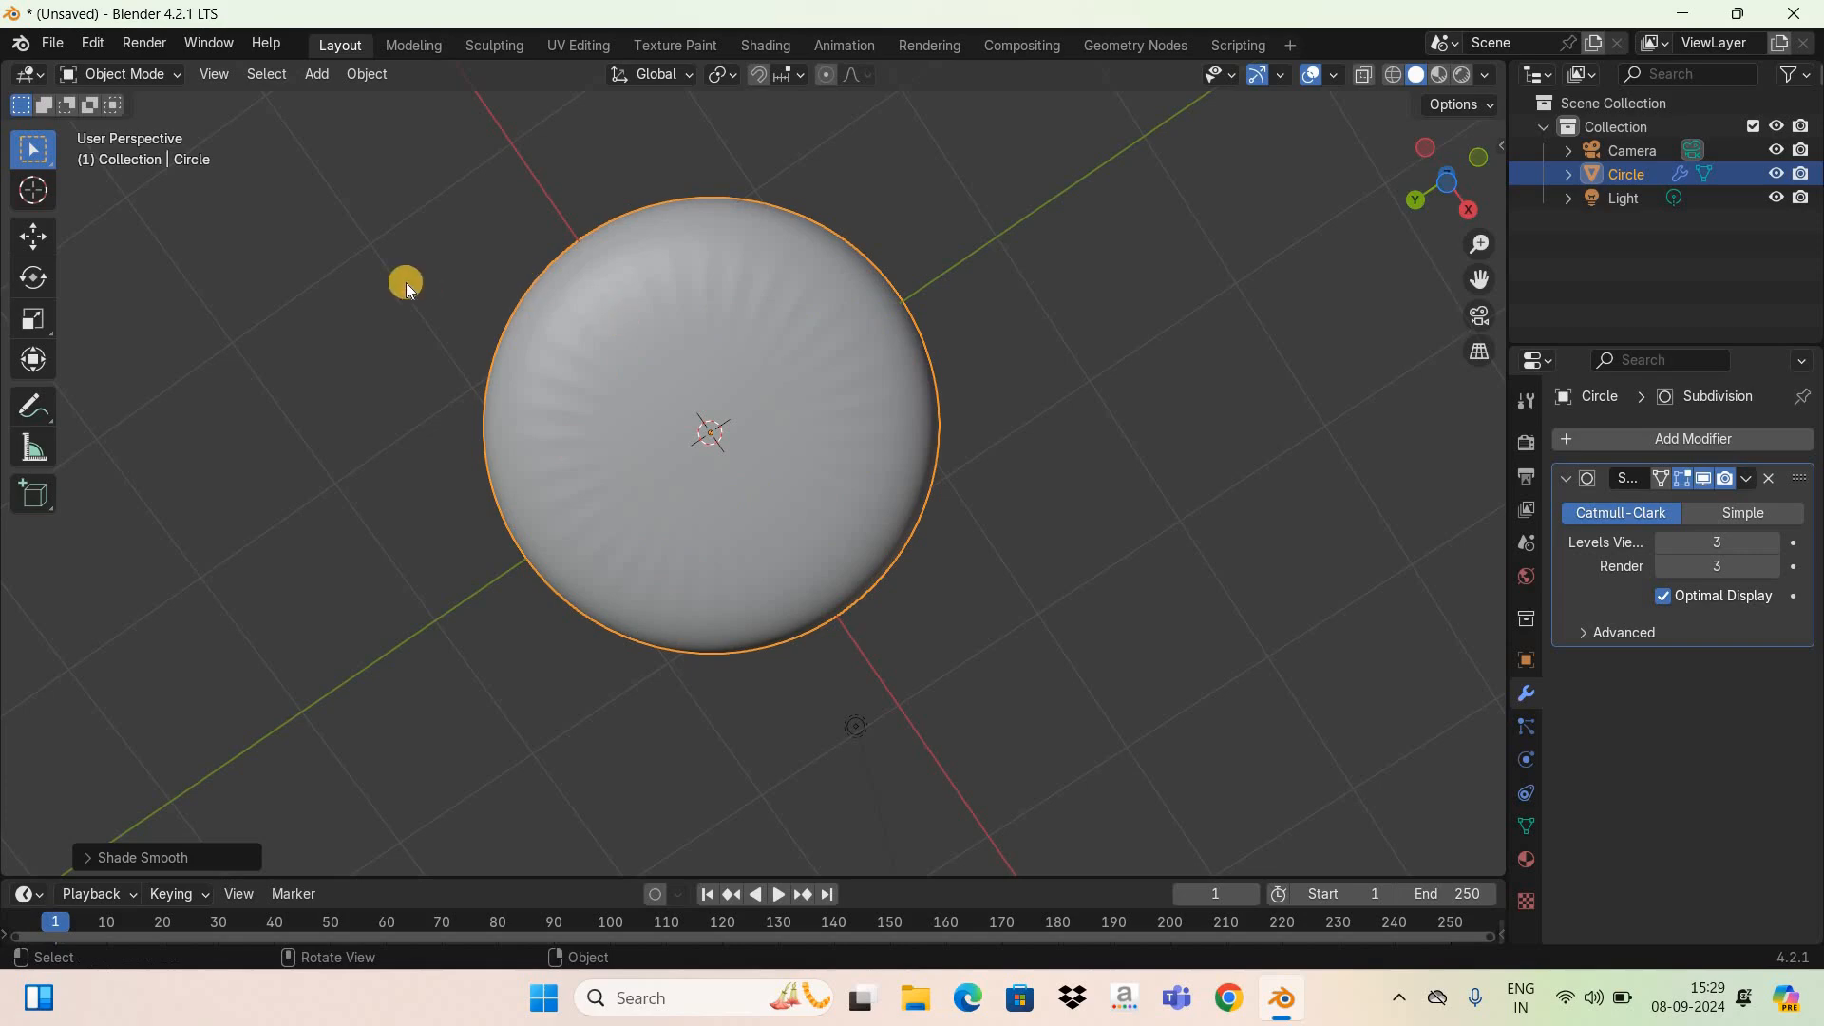
pyautogui.press('Tab')
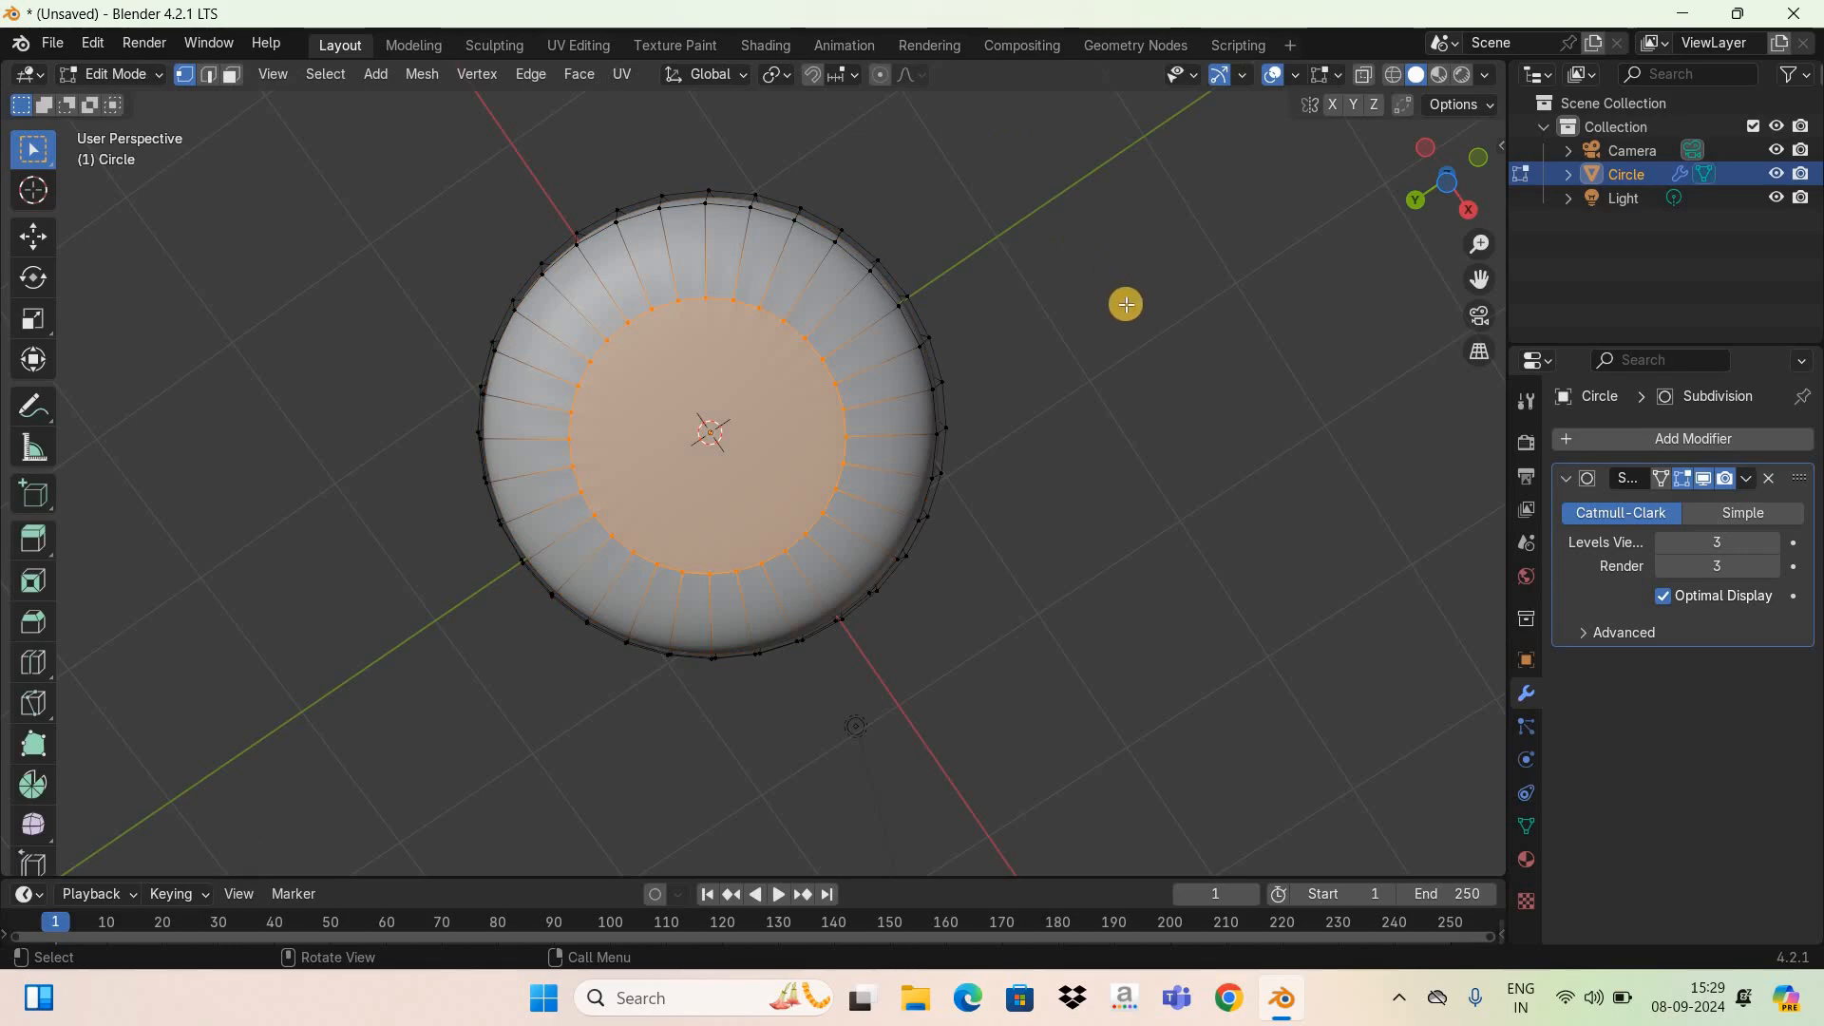
pyautogui.press('i')
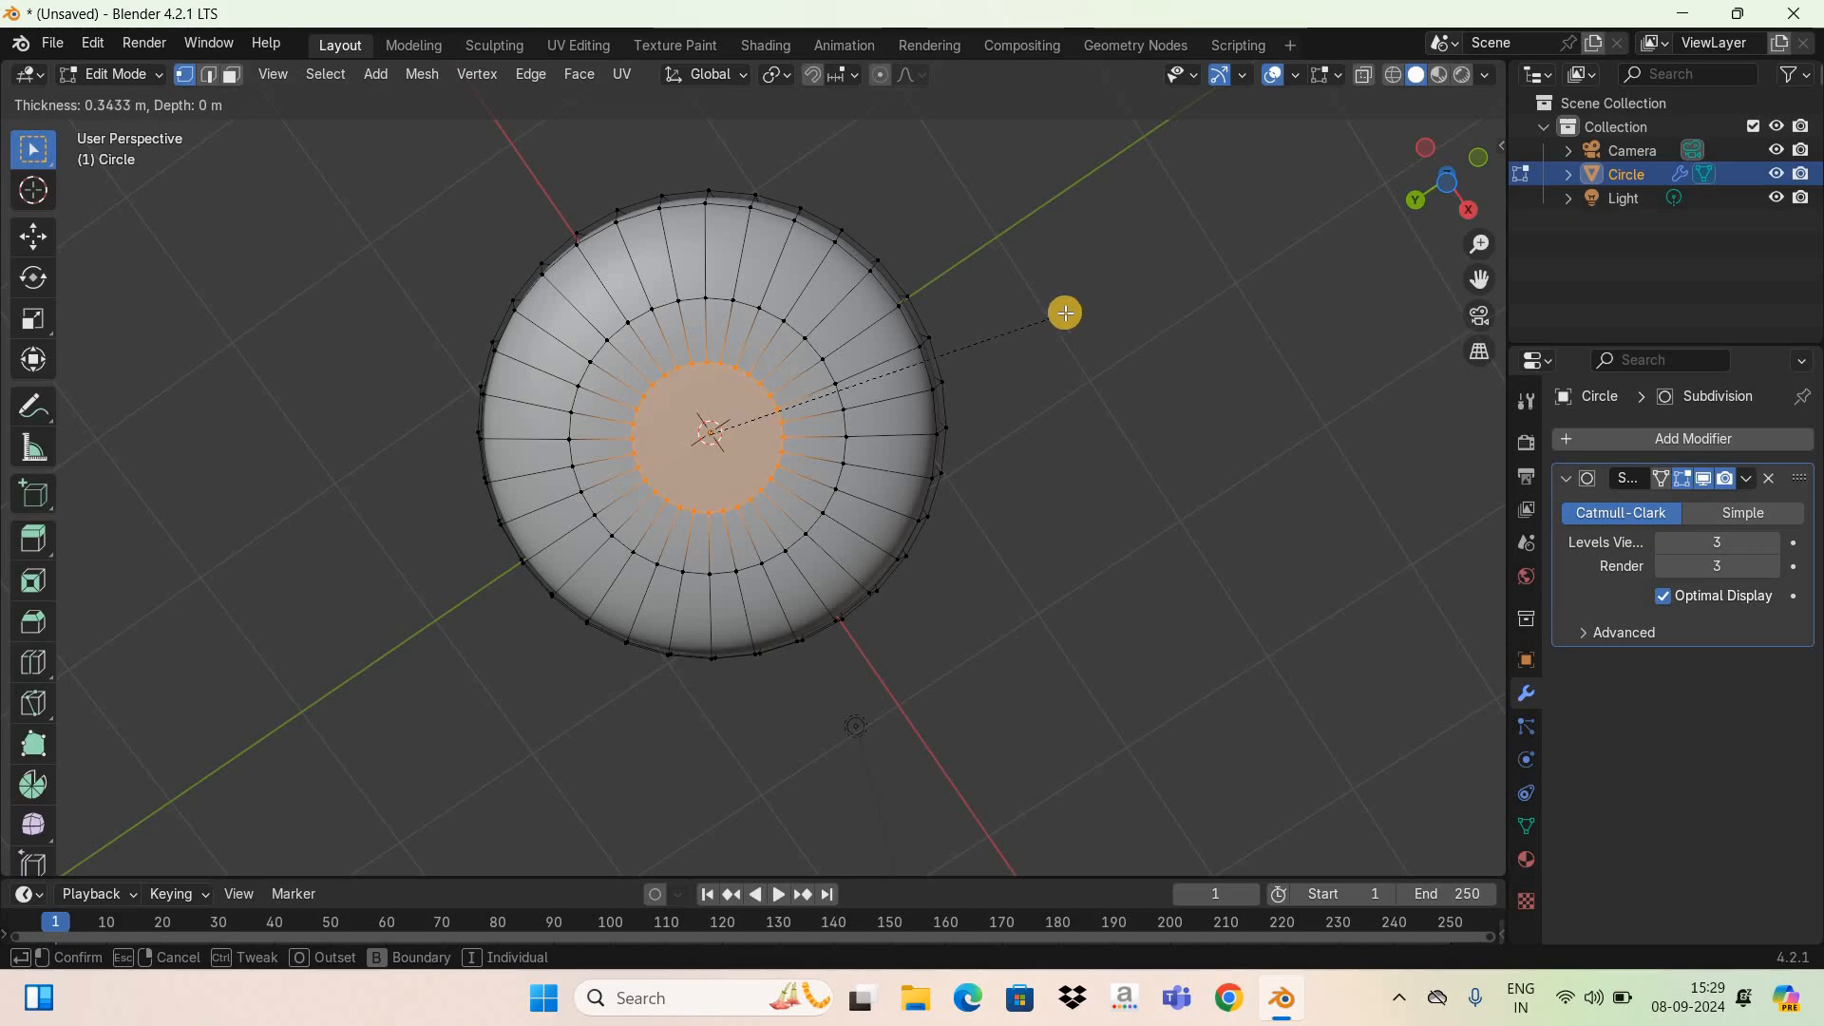
pyautogui.click(1139, 336)
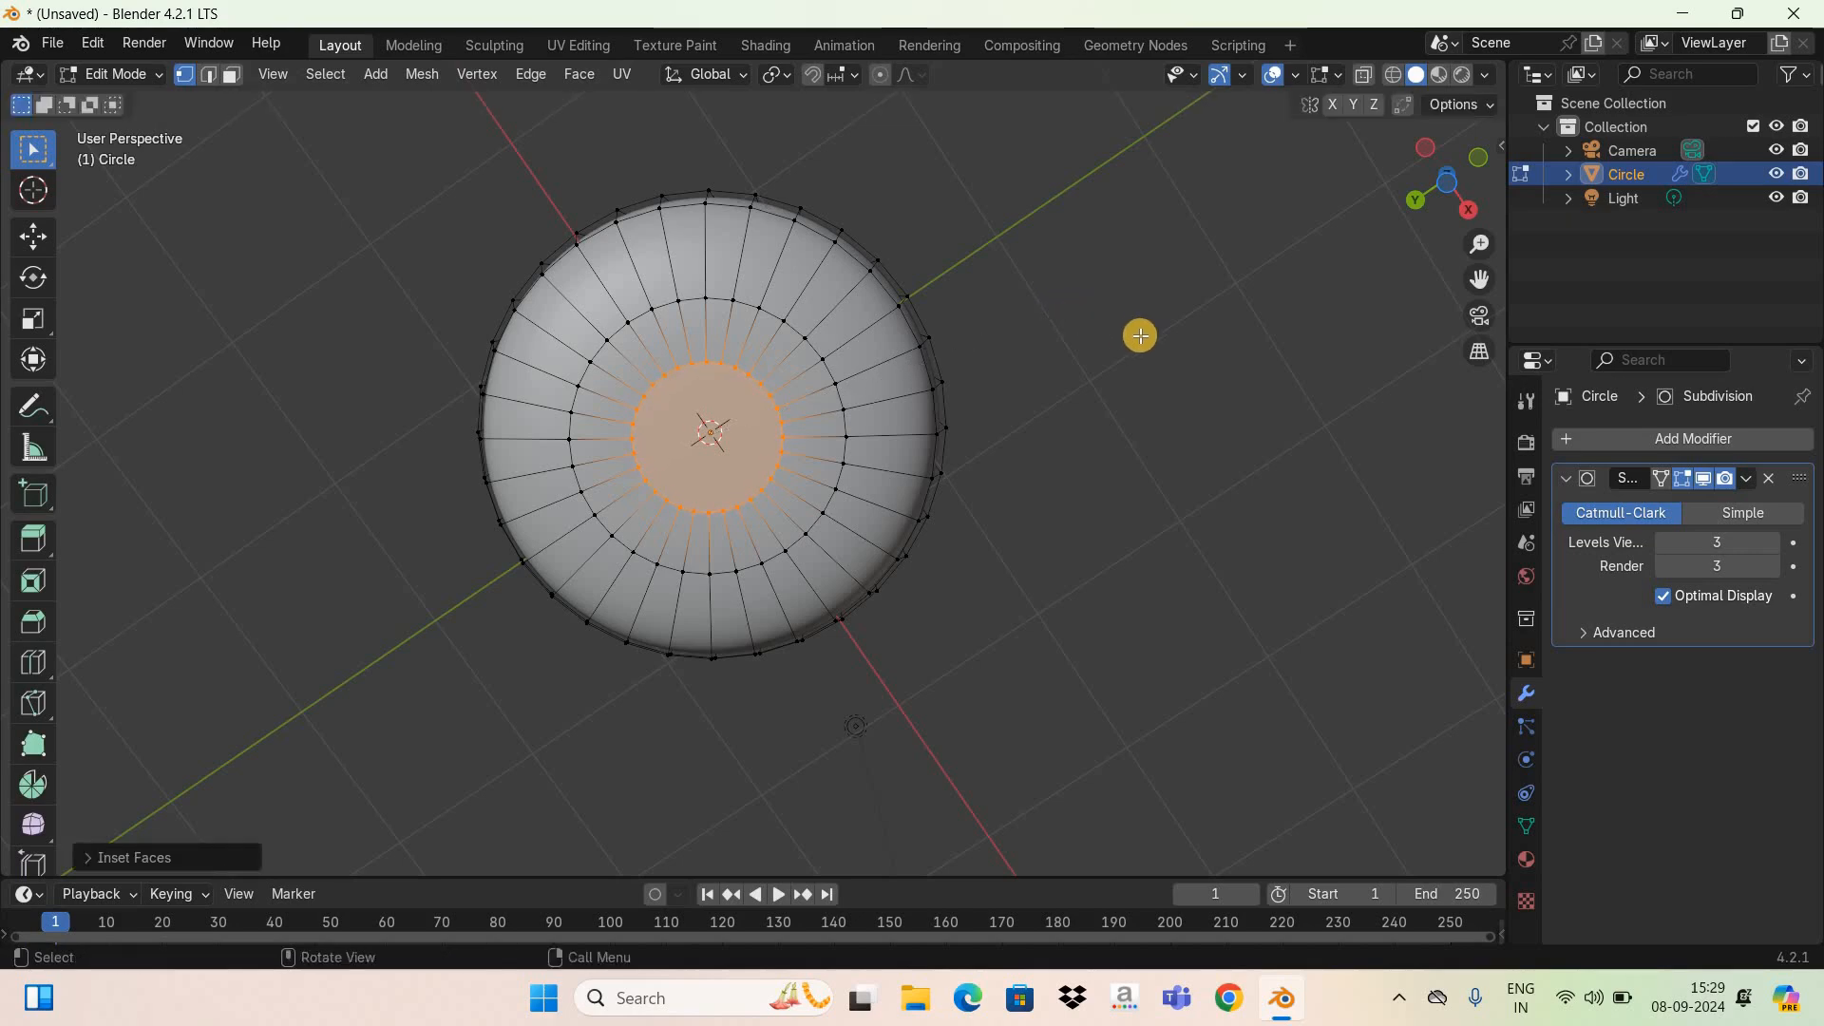
pyautogui.press('Tab')
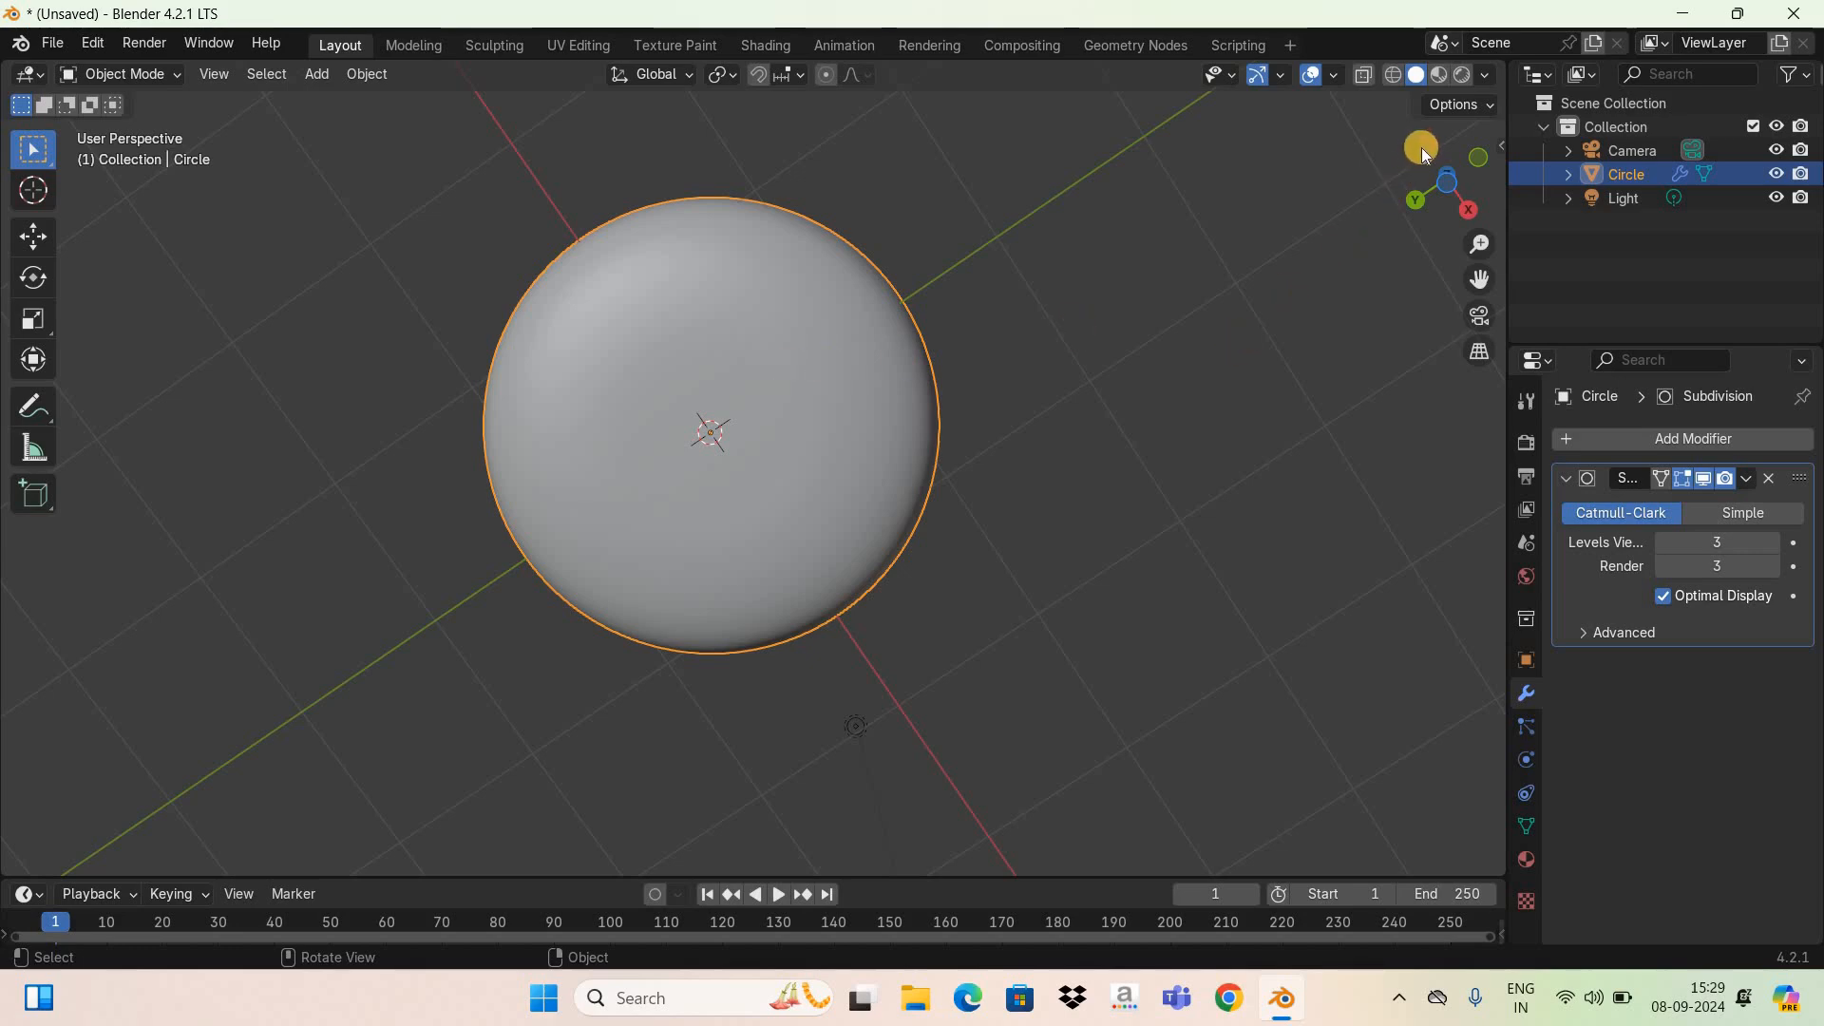
# Step: Add a single loop cut around the cup's outer wall in Edit Mode, slid down just above the existing lower loop with a factor of about 0.74
pyautogui.moveTo(1436, 520); pyautogui.dragTo(1206, 268, button='middle')
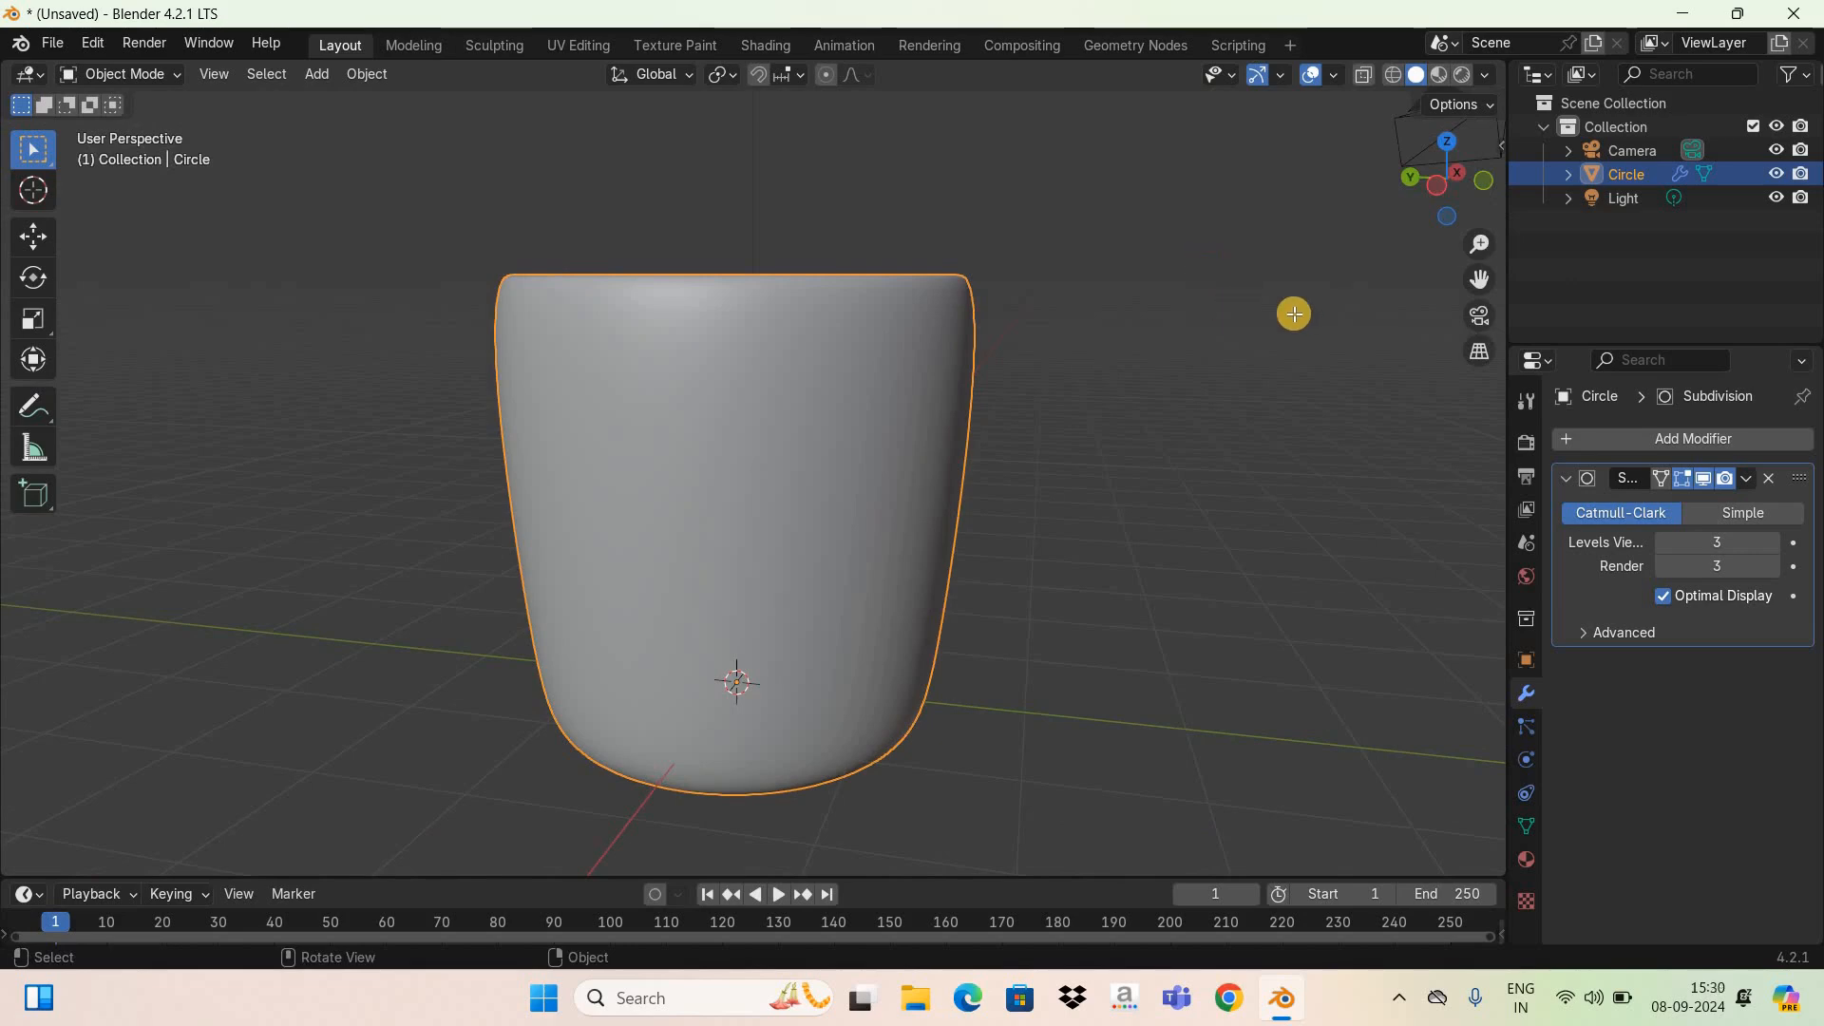
pyautogui.press('Tab')
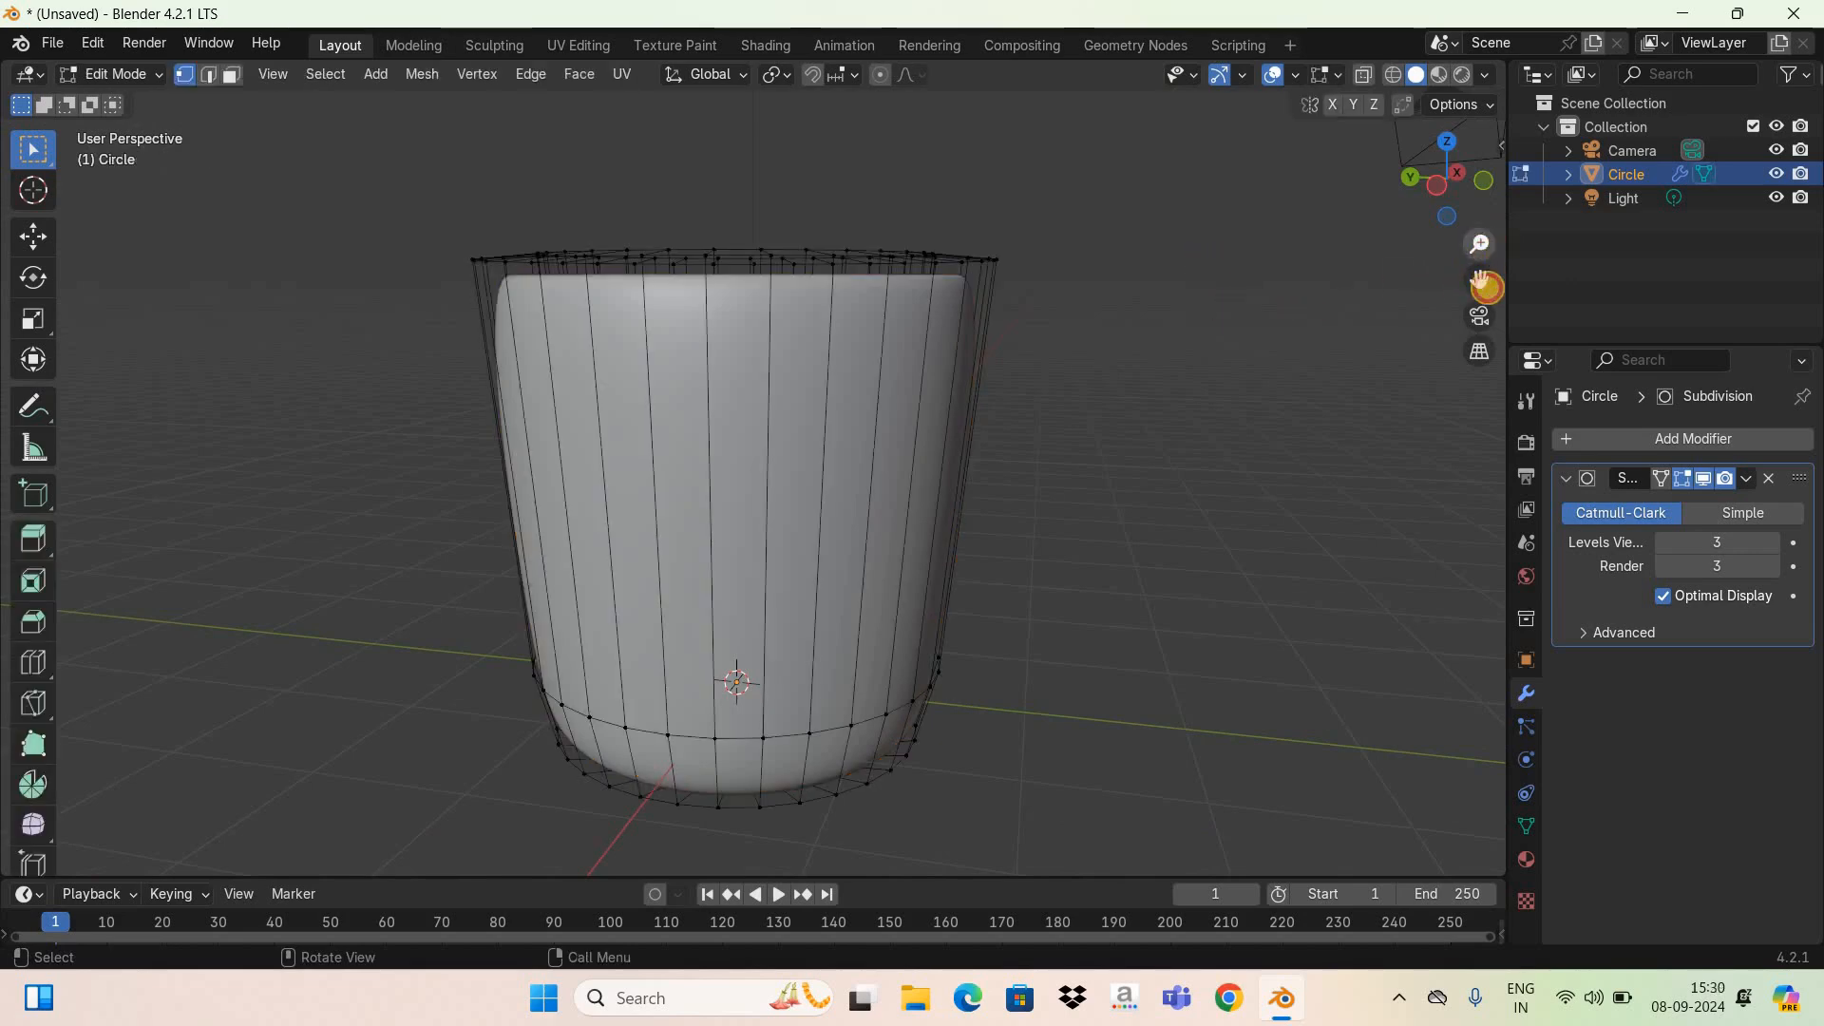
pyautogui.moveTo(1444, 200); pyautogui.dragTo(1130, 487)
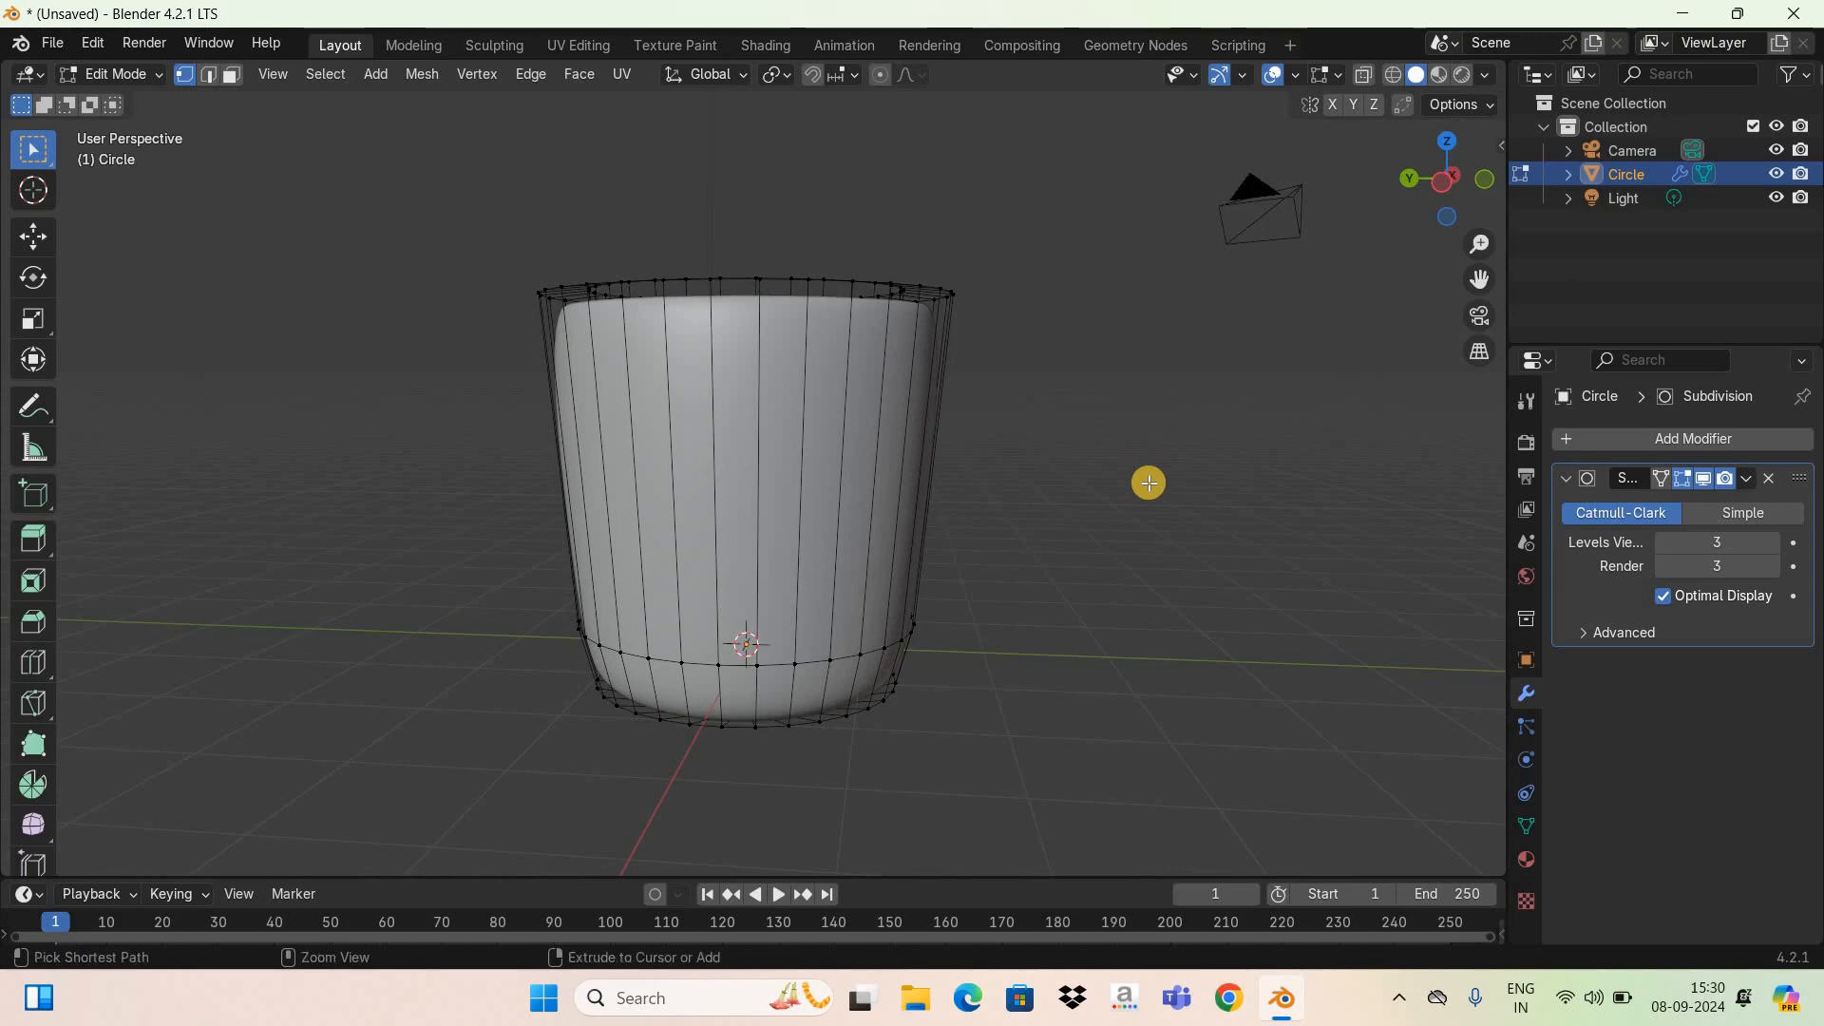
pyautogui.hotkey('ctrl', 'r')
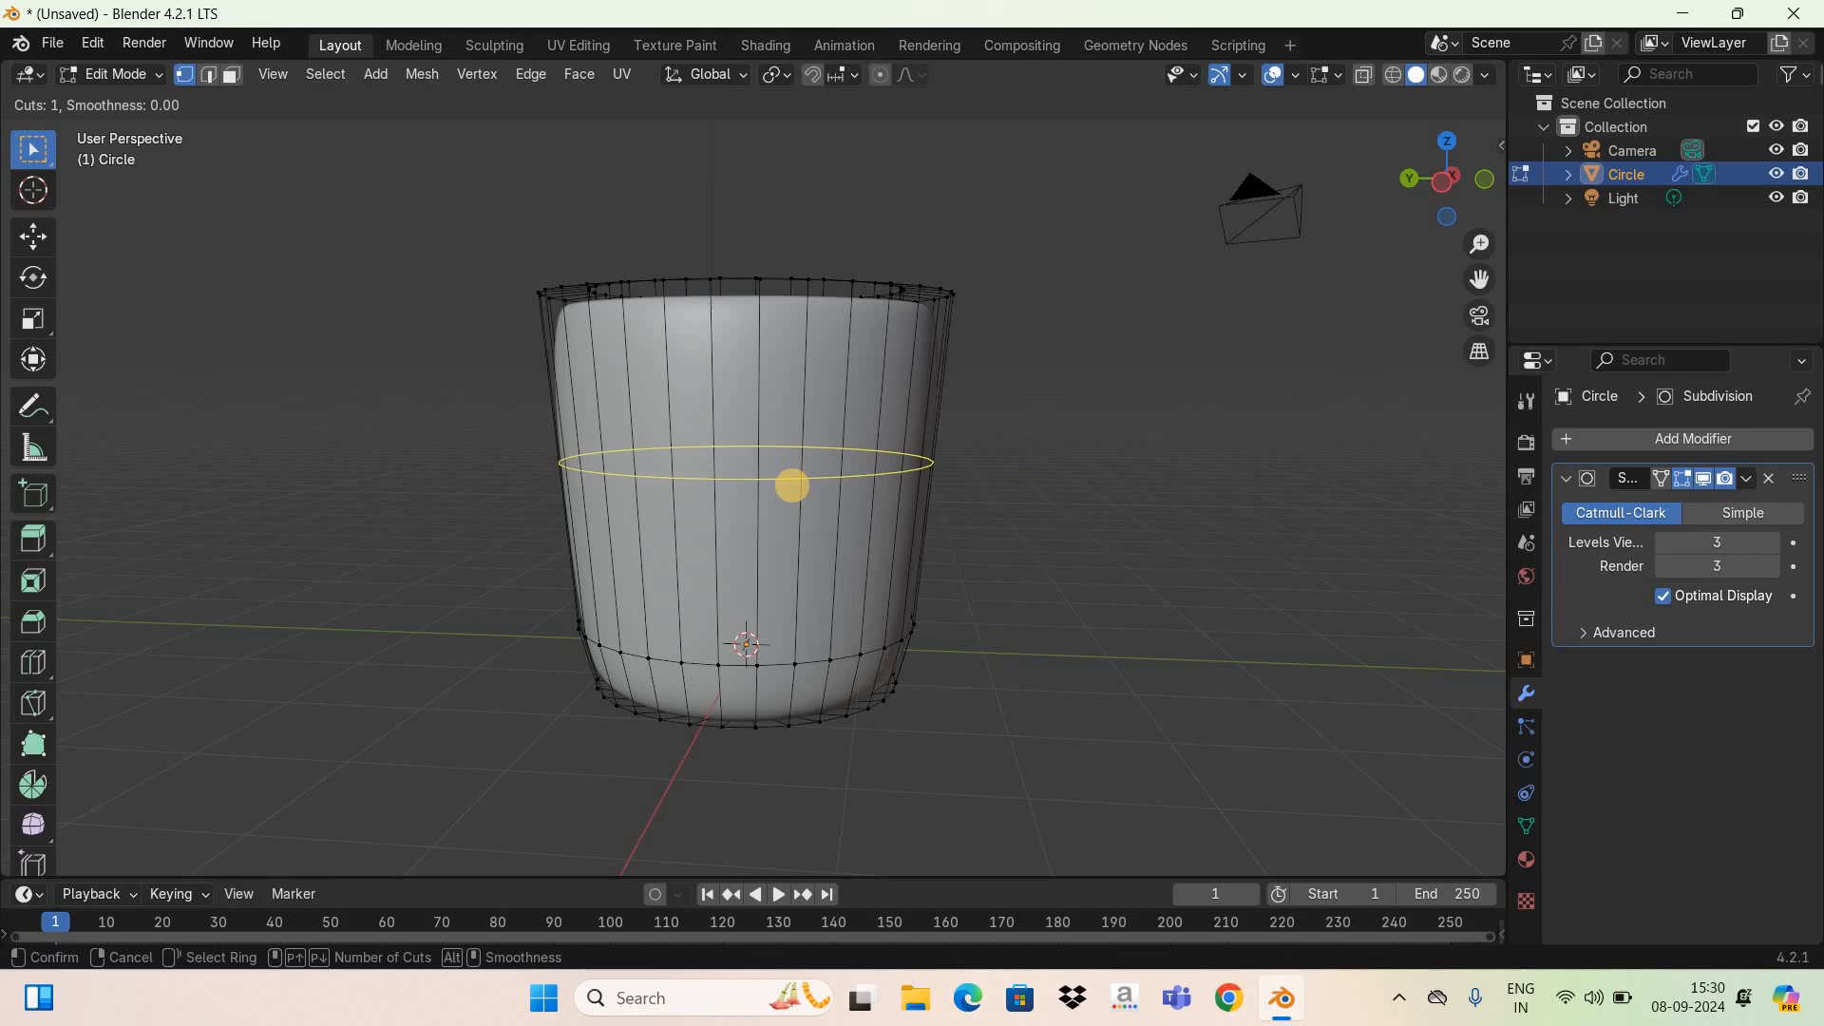
pyautogui.click(792, 486)
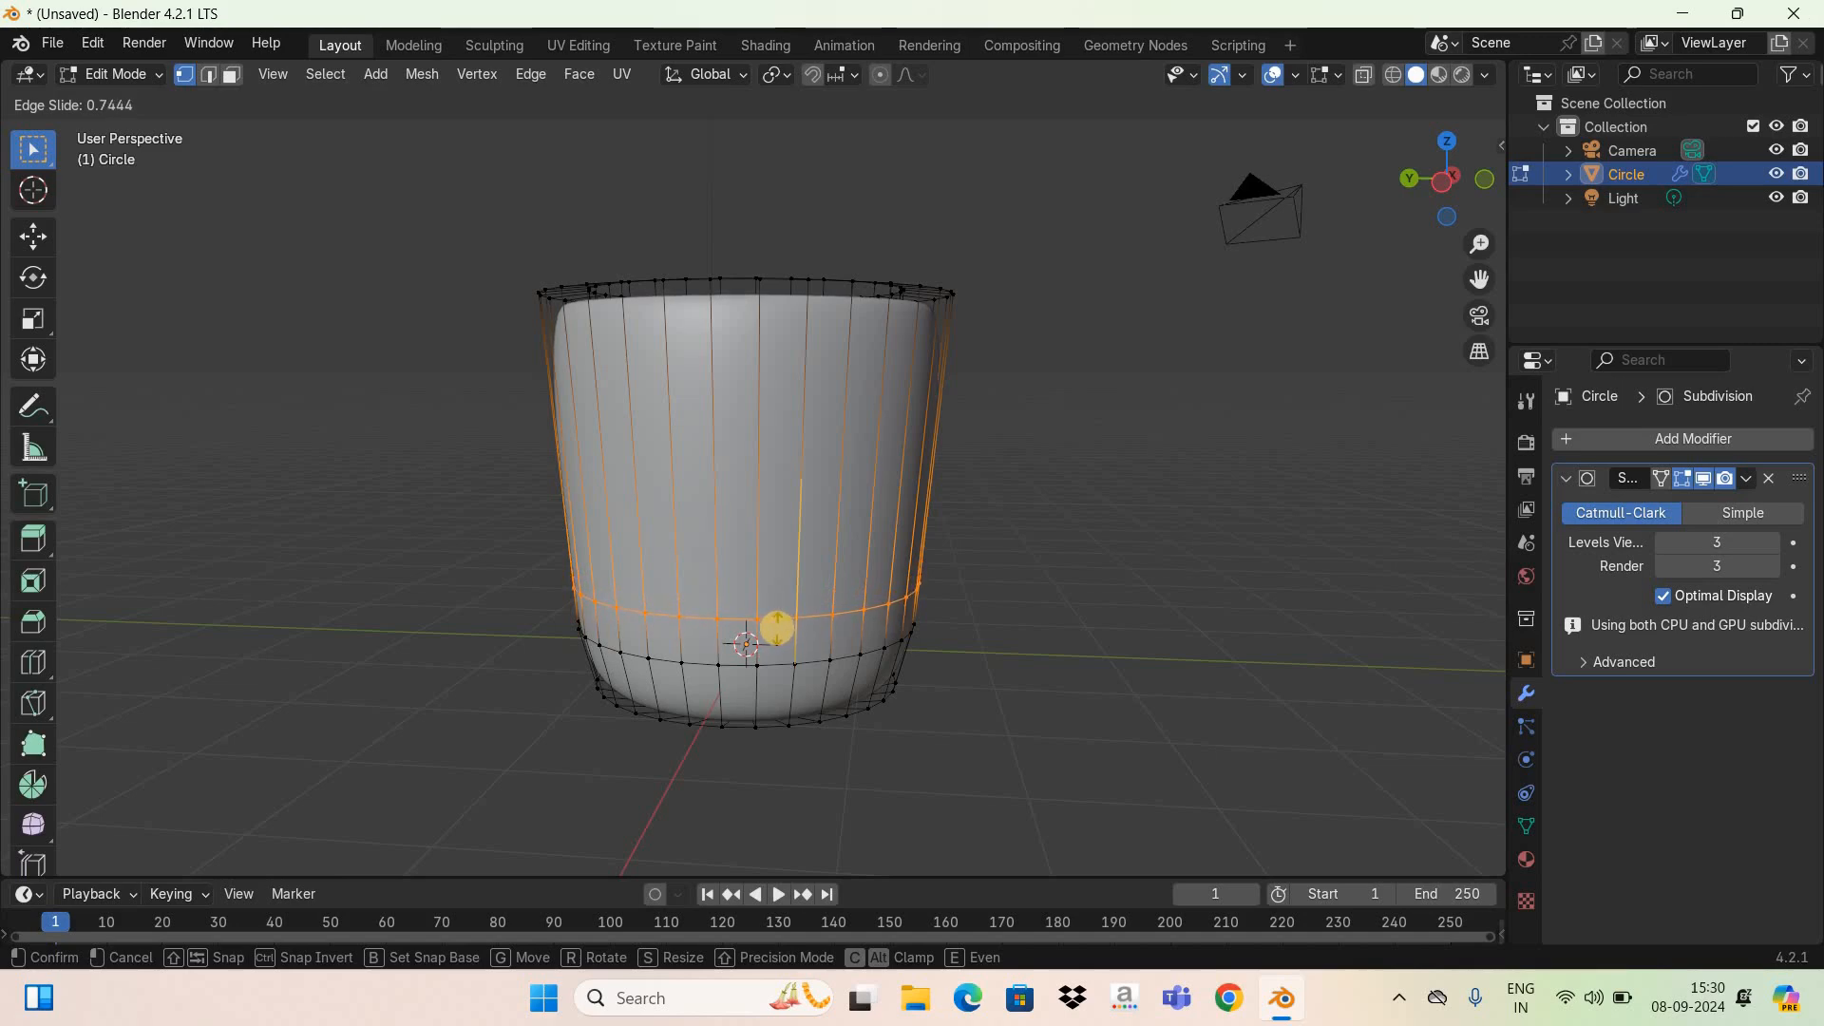
pyautogui.click(1110, 520)
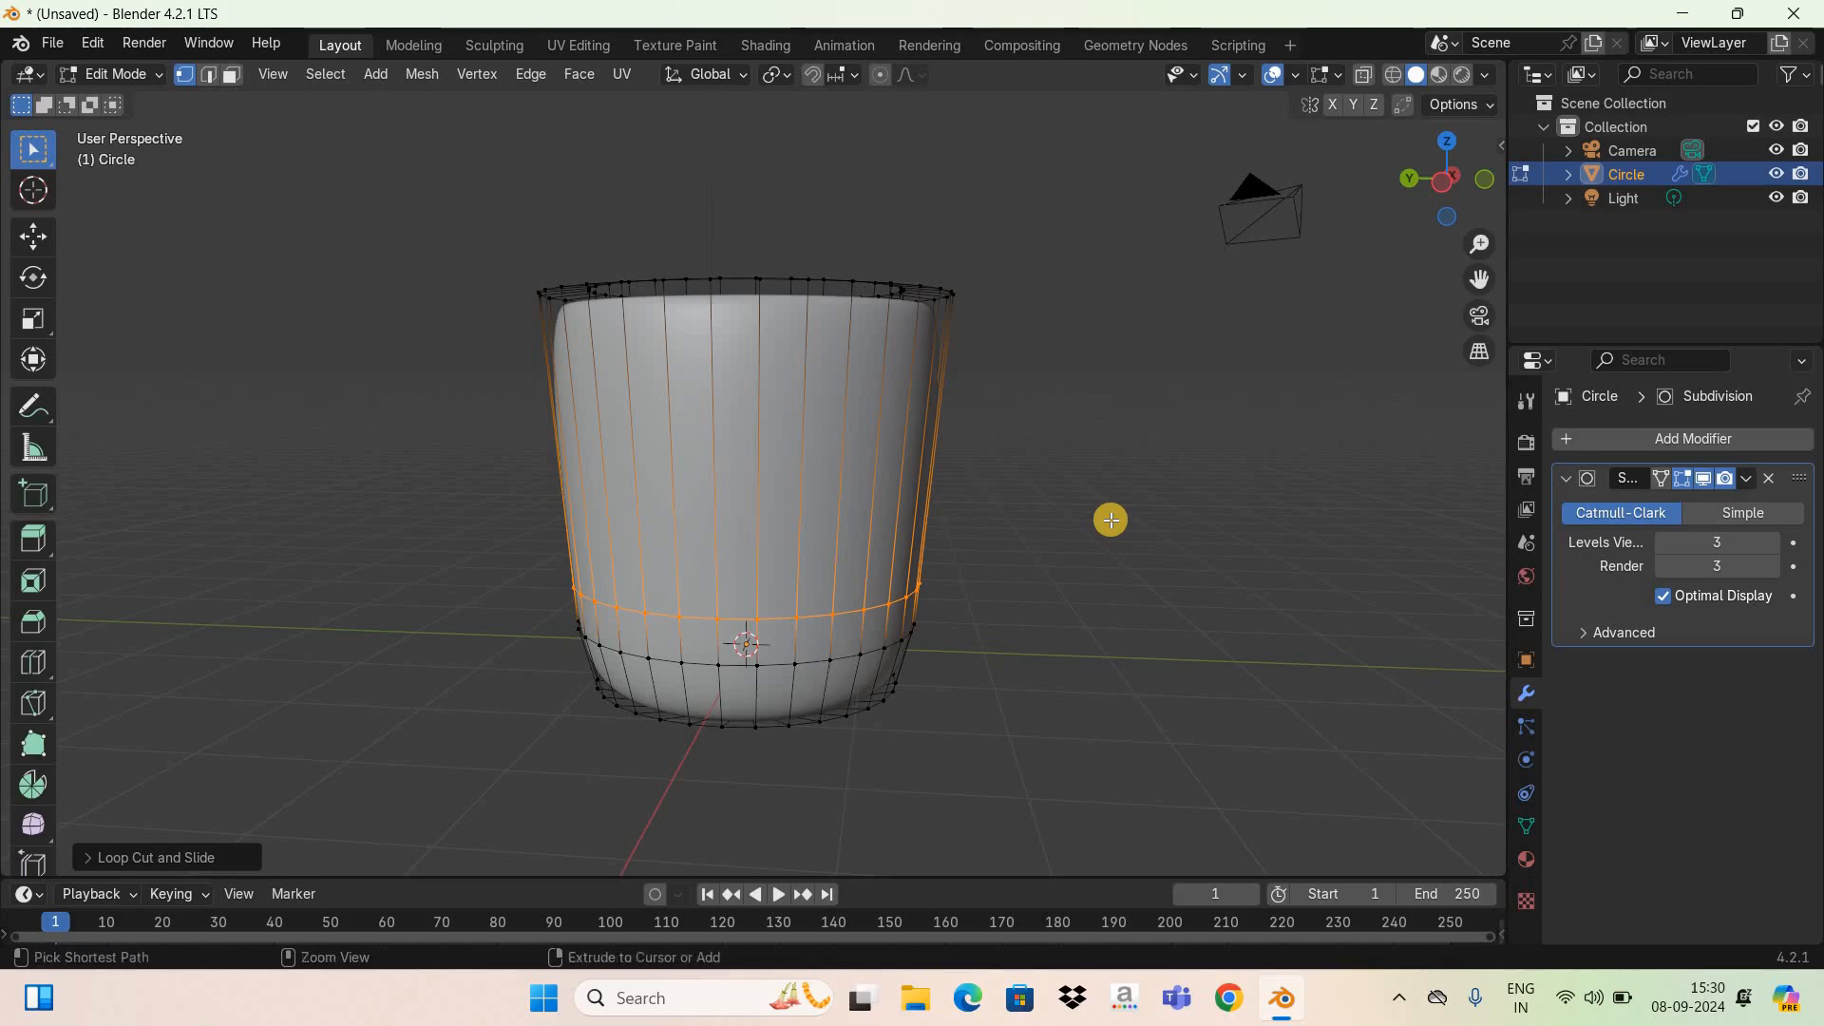
# Step: Add a second single loop cut around the outer wall, slid up near the rim with a factor of about -0.66
pyautogui.hotkey('ctrl', 'r')
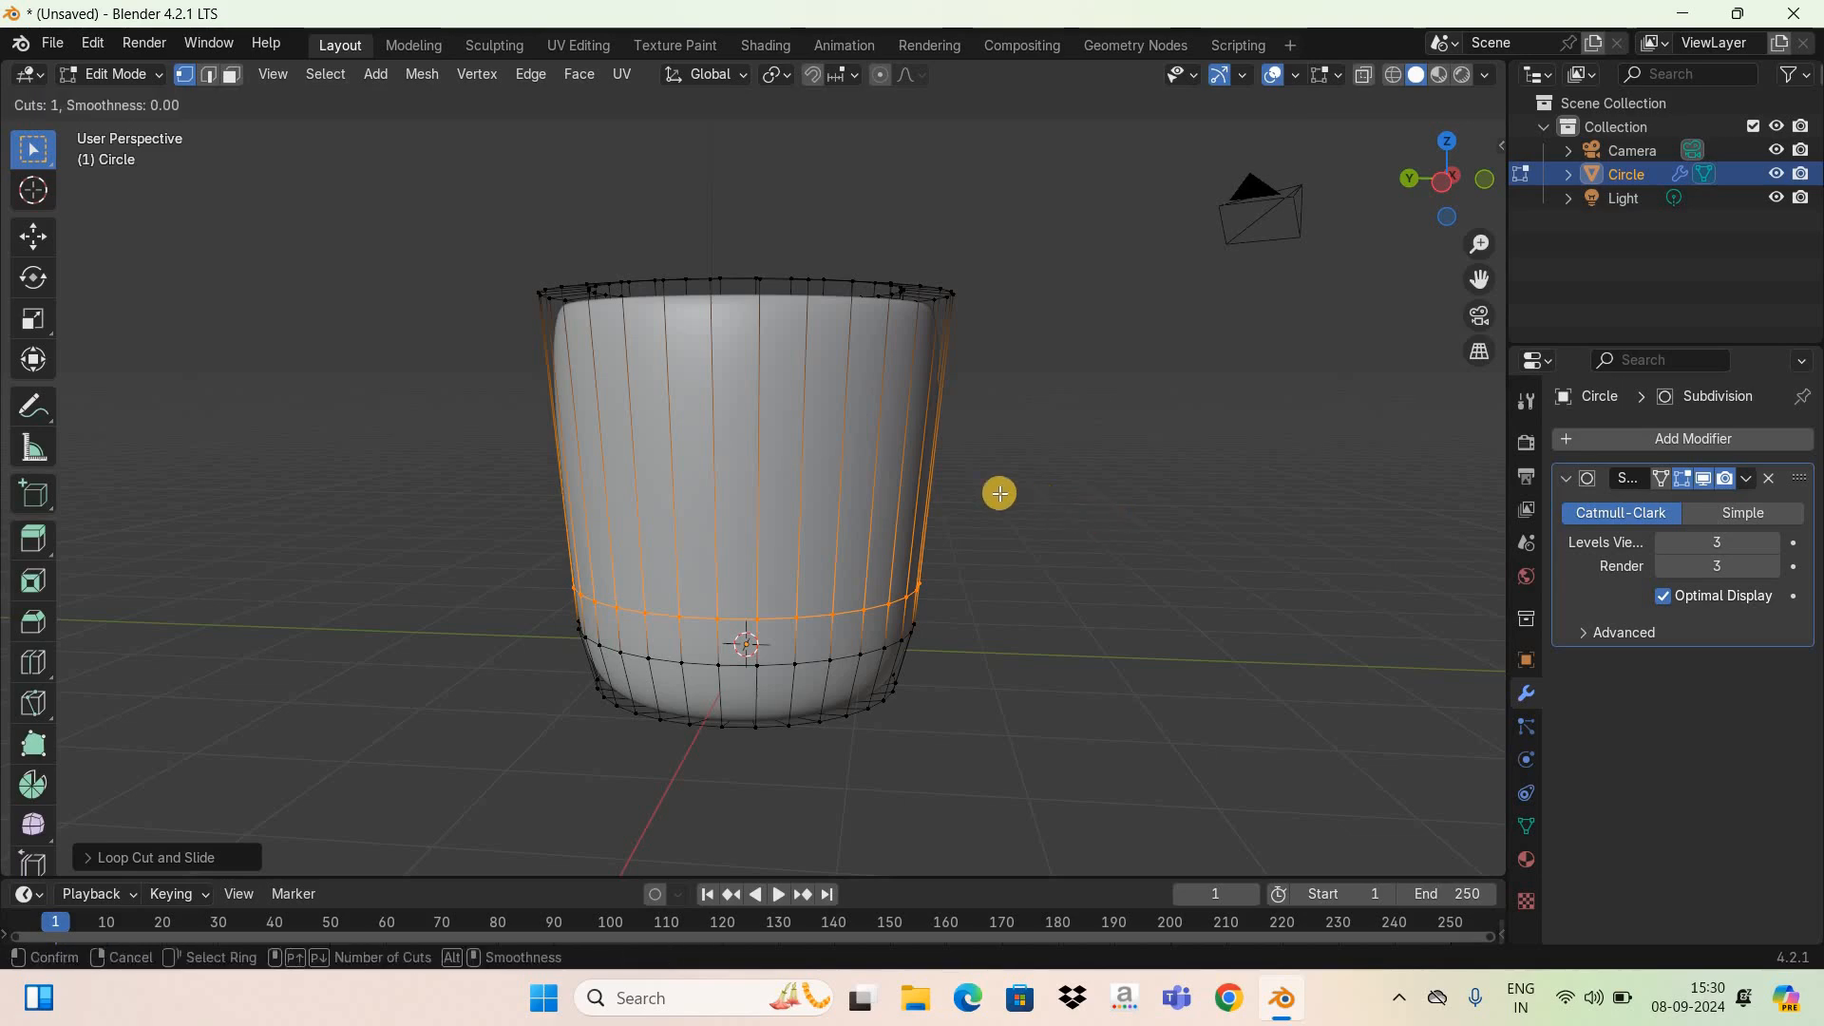
pyautogui.click(814, 478)
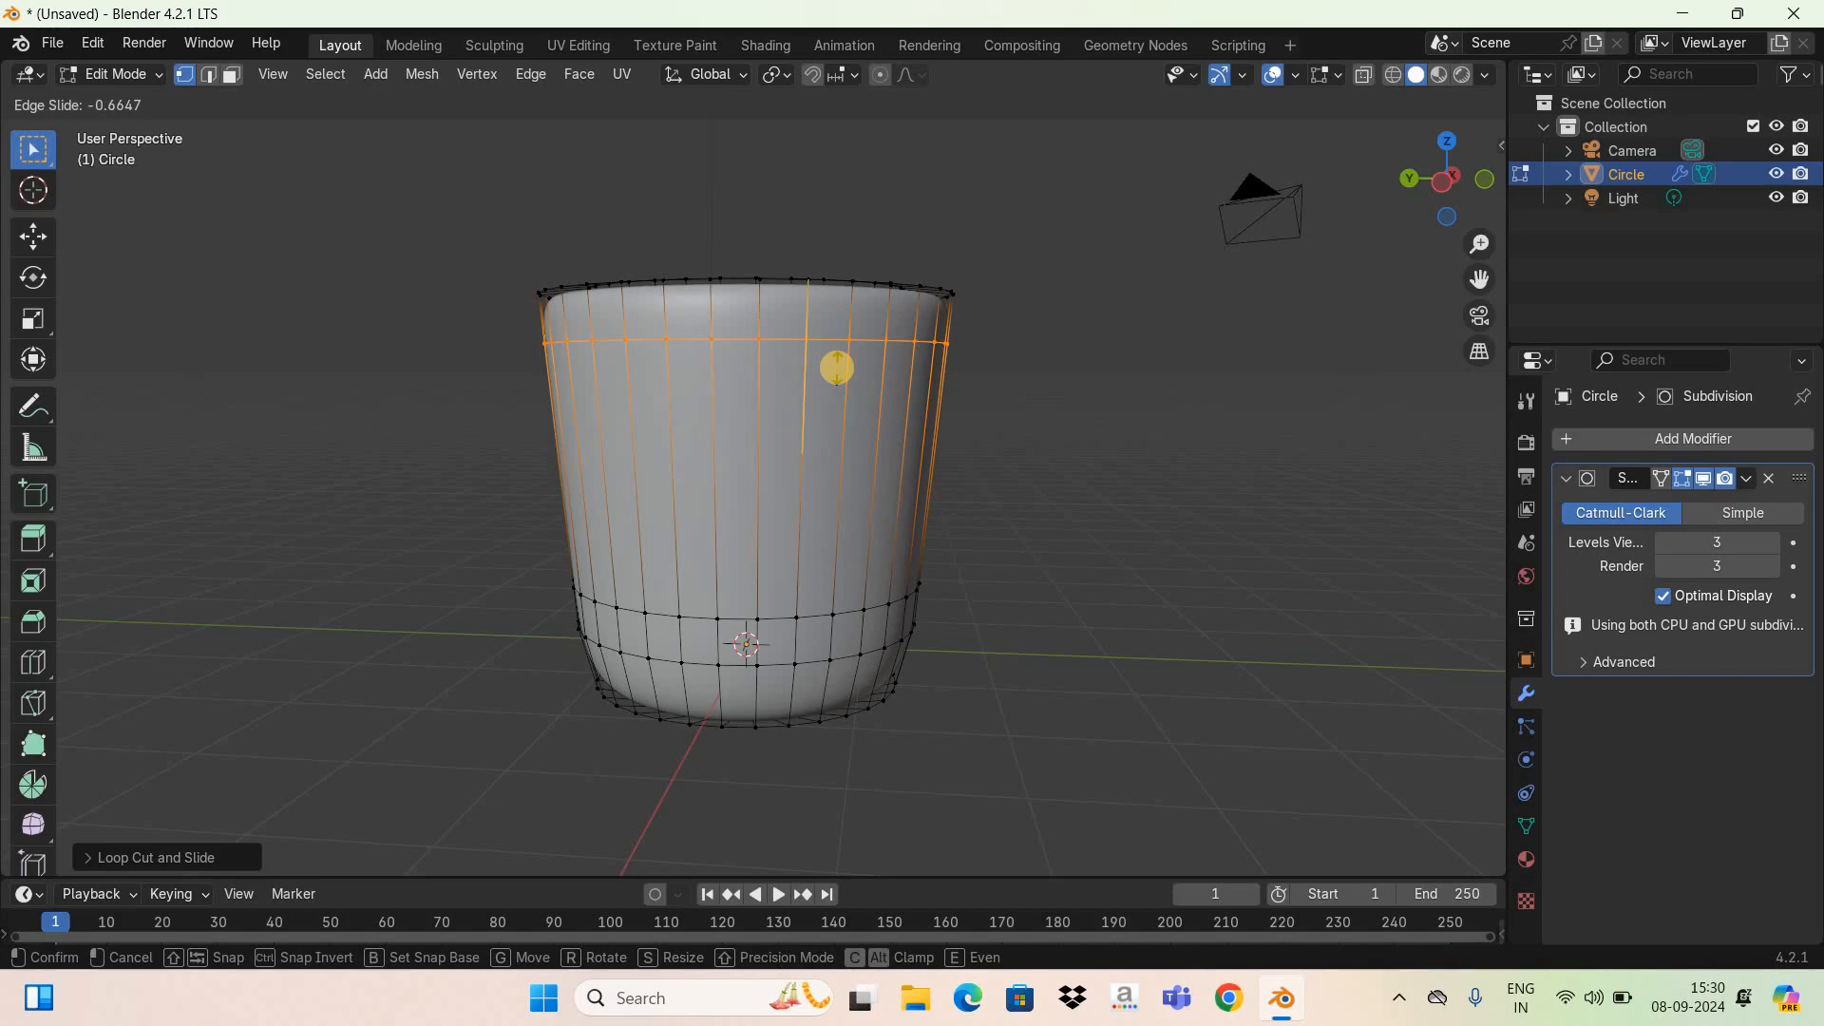
pyautogui.click(837, 368)
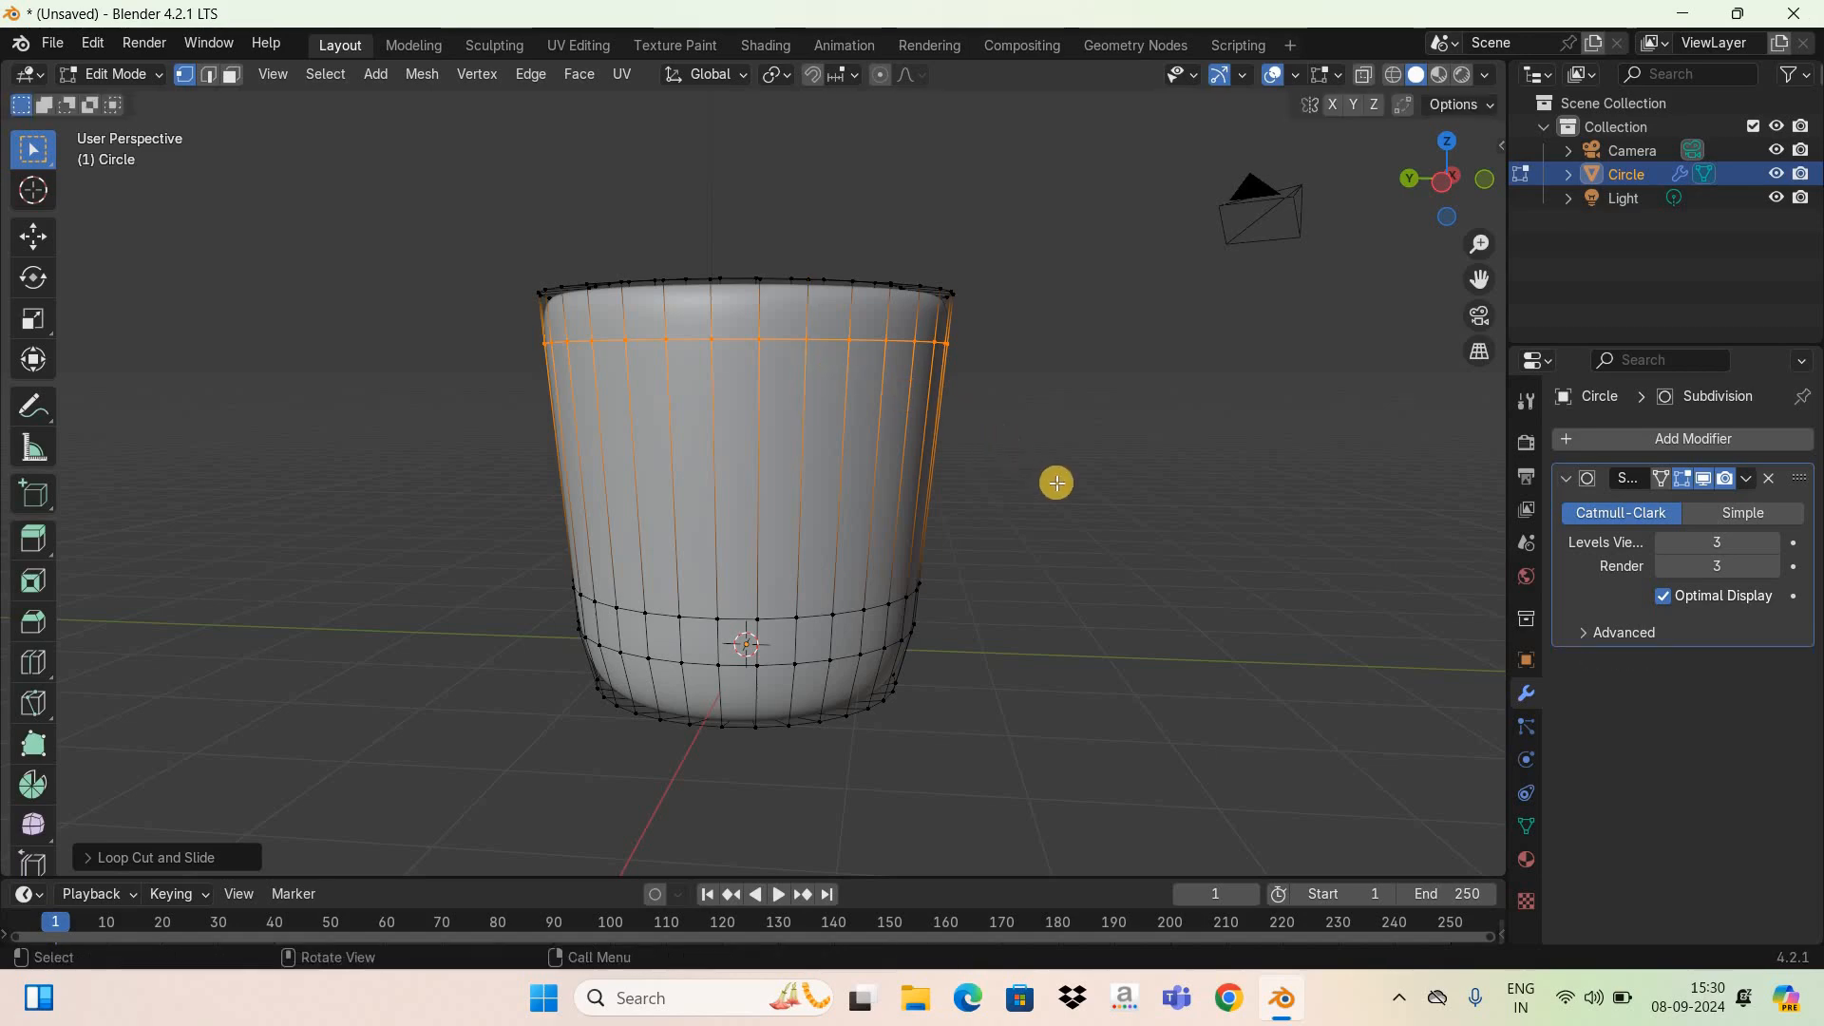
# Step: Extrude the two adjacent central faces on the front of the outer wall, between the upper and lower loop cuts, by 1.6 m
pyautogui.press('KP_1')
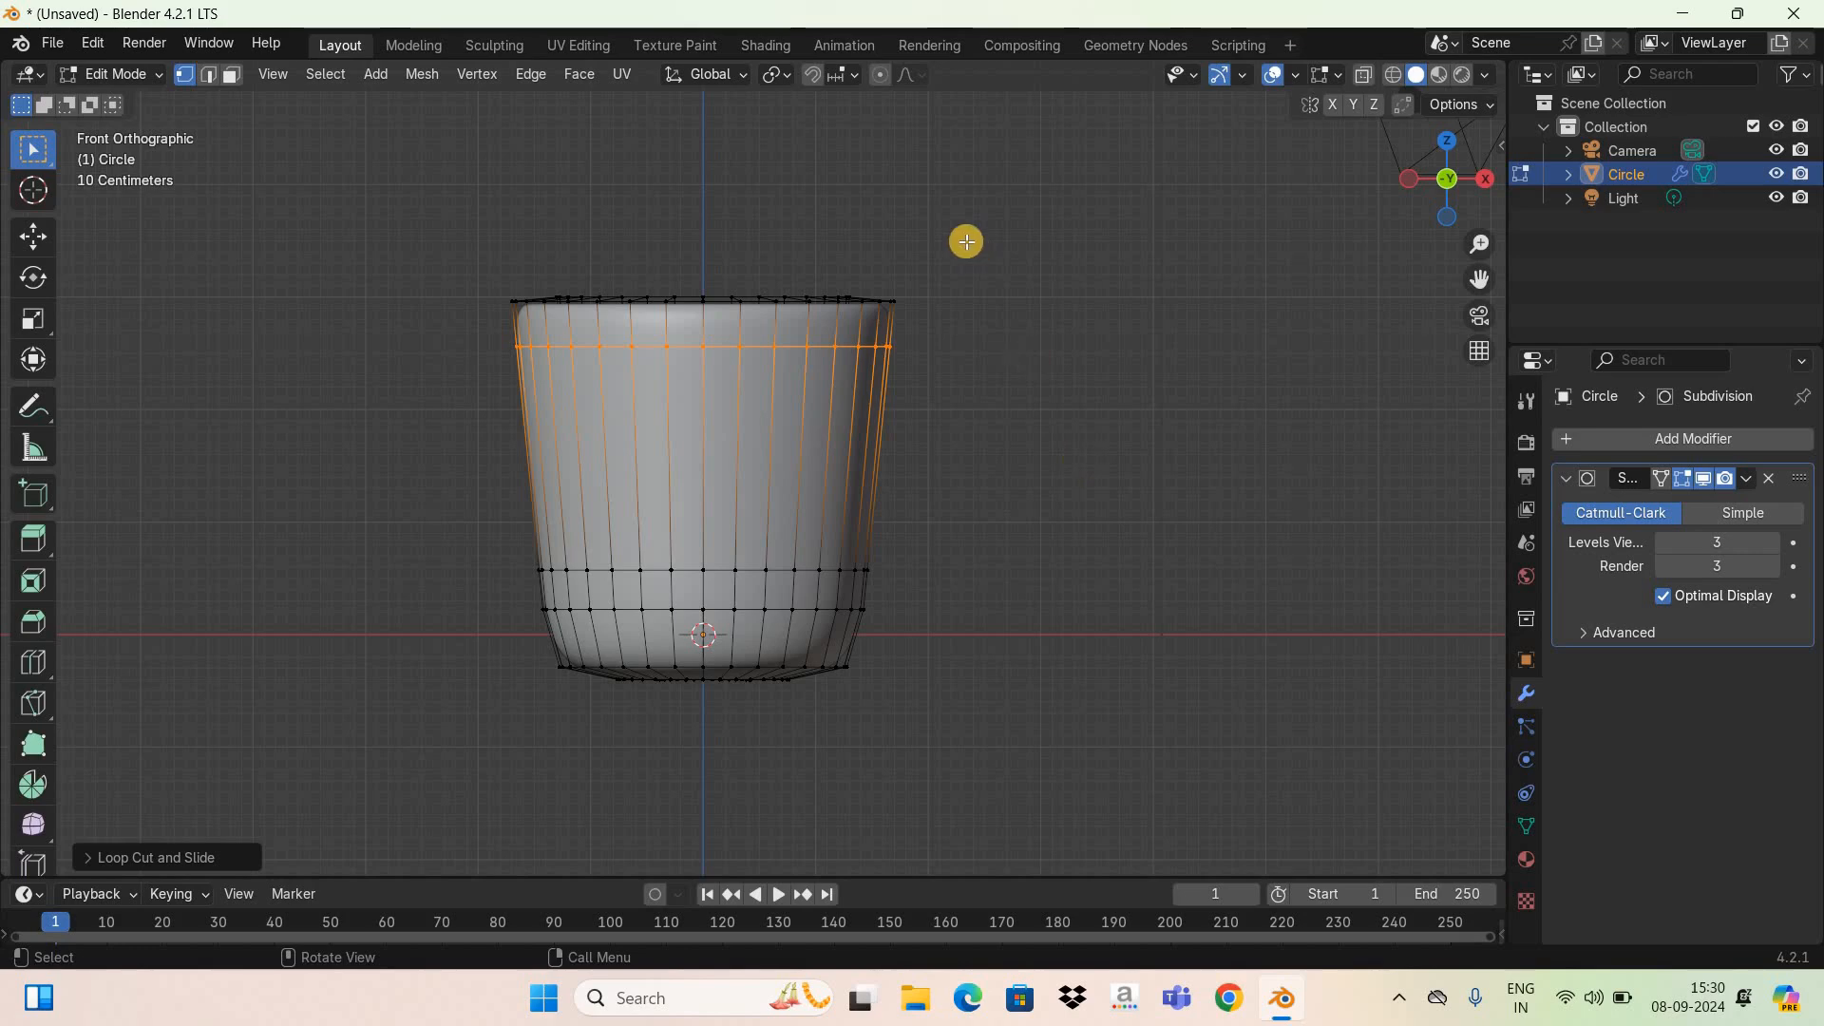
pyautogui.click(231, 76)
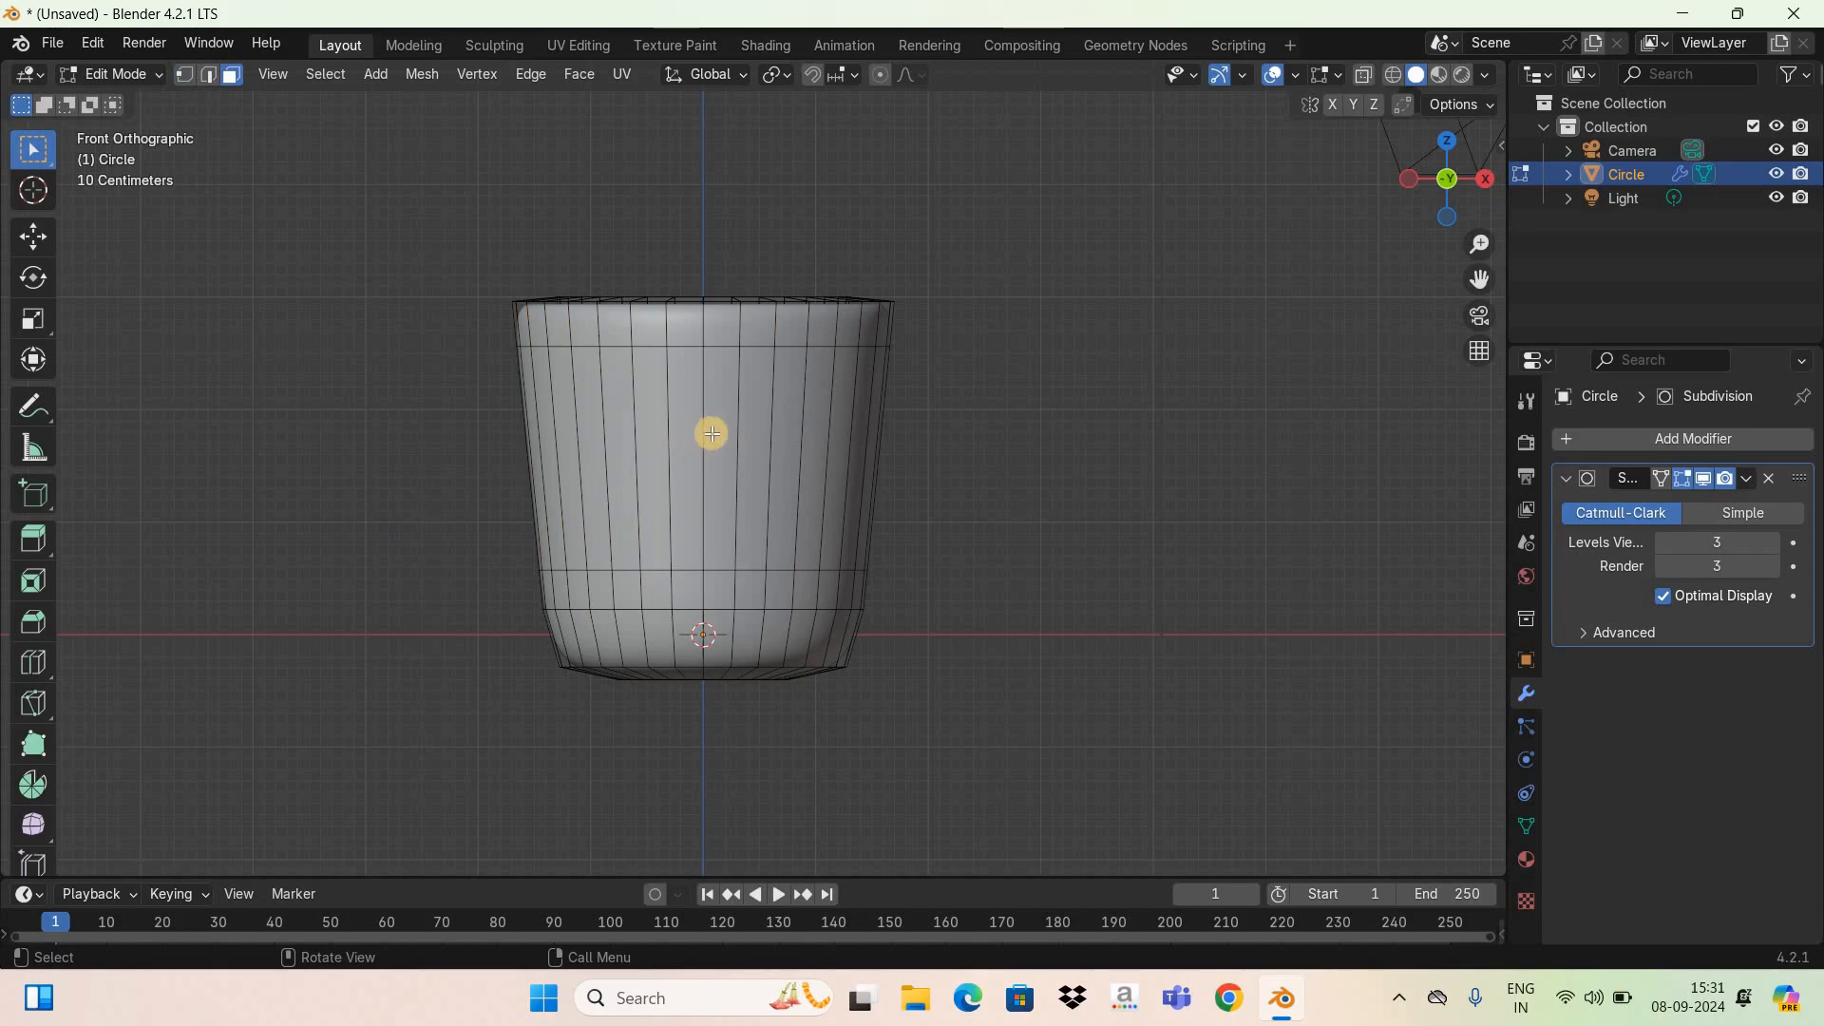
pyautogui.click(716, 434)
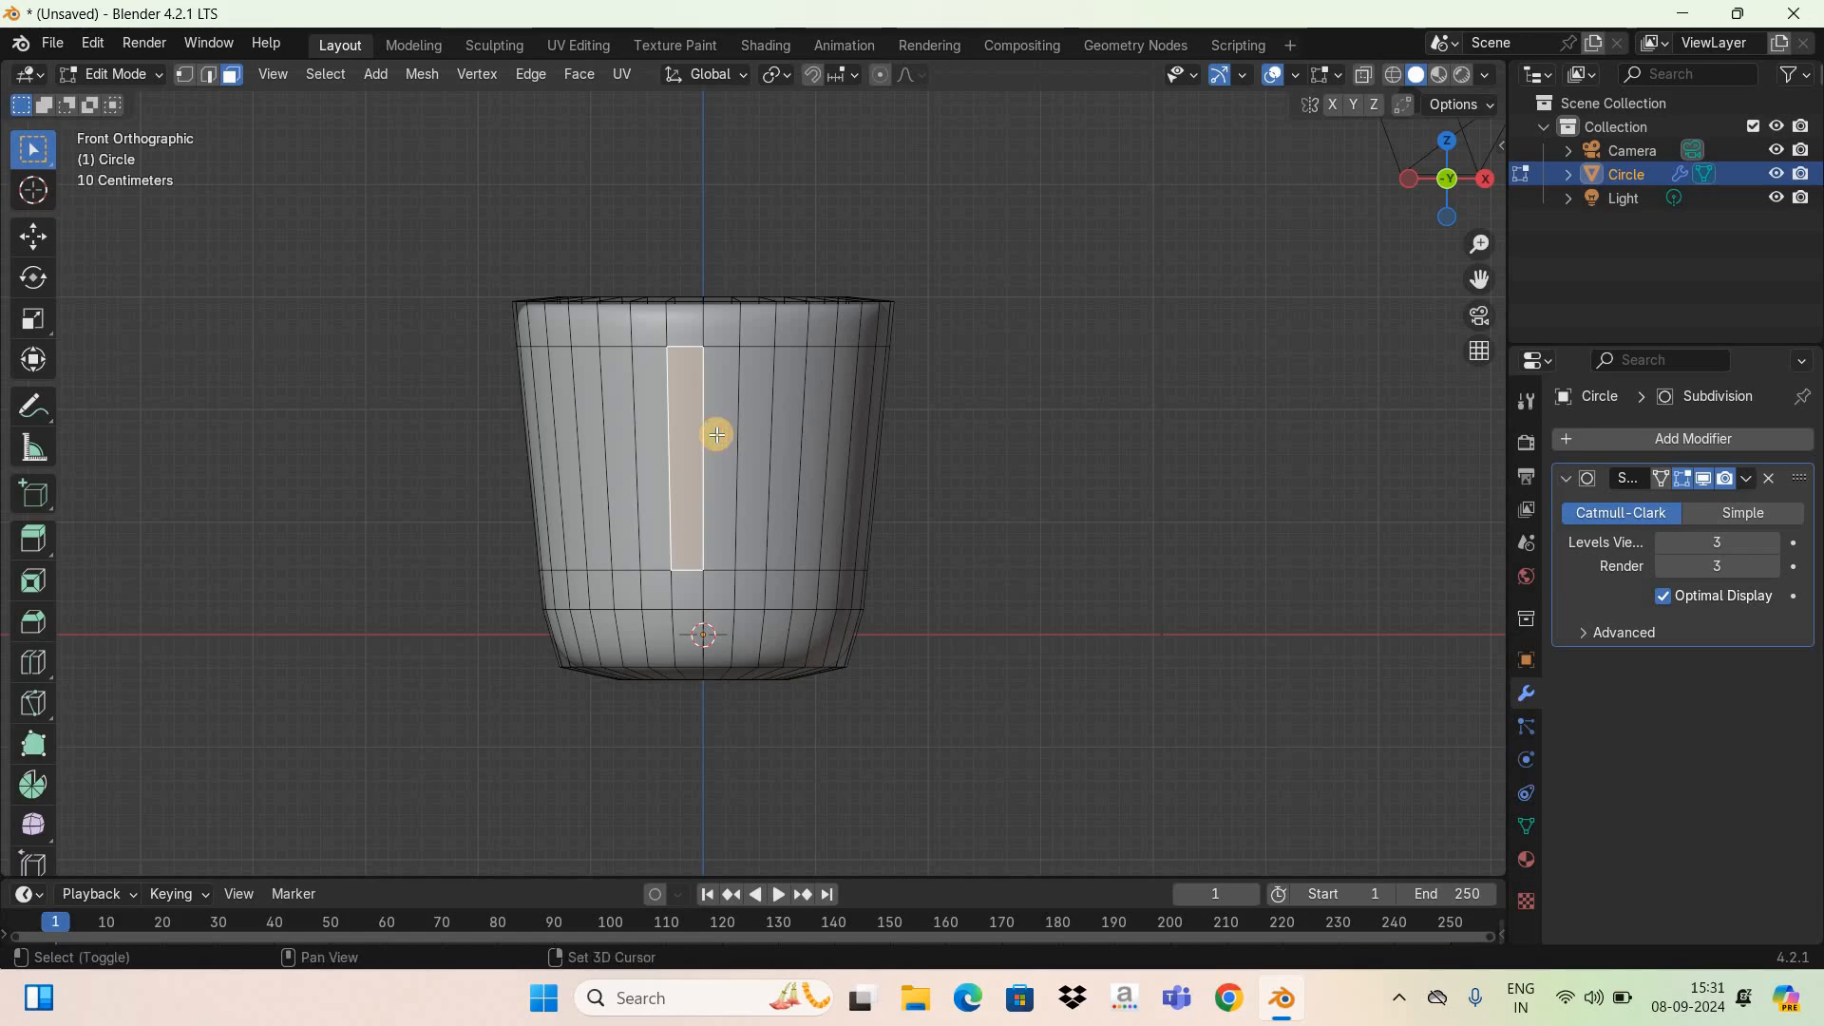
pyautogui.keyDown('shift'); pyautogui.click(716, 434); pyautogui.keyUp('shift')
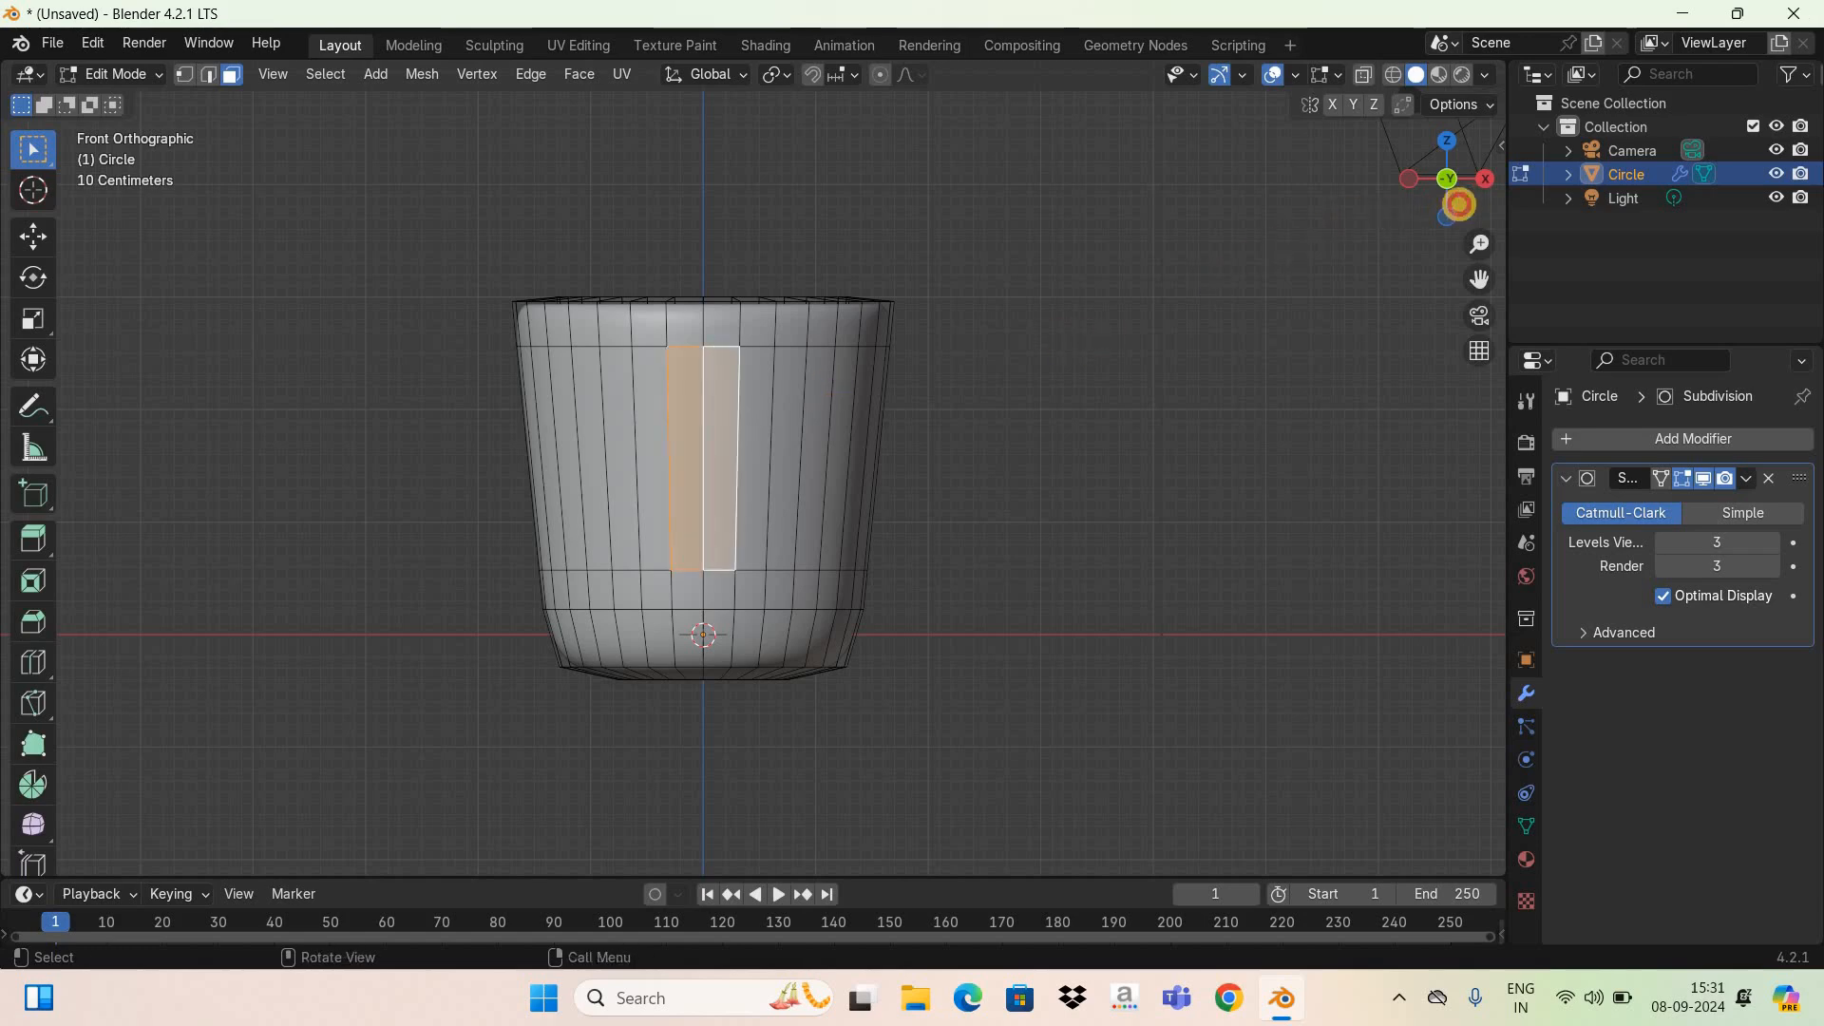
pyautogui.moveTo(1444, 183); pyautogui.dragTo(945, 470)
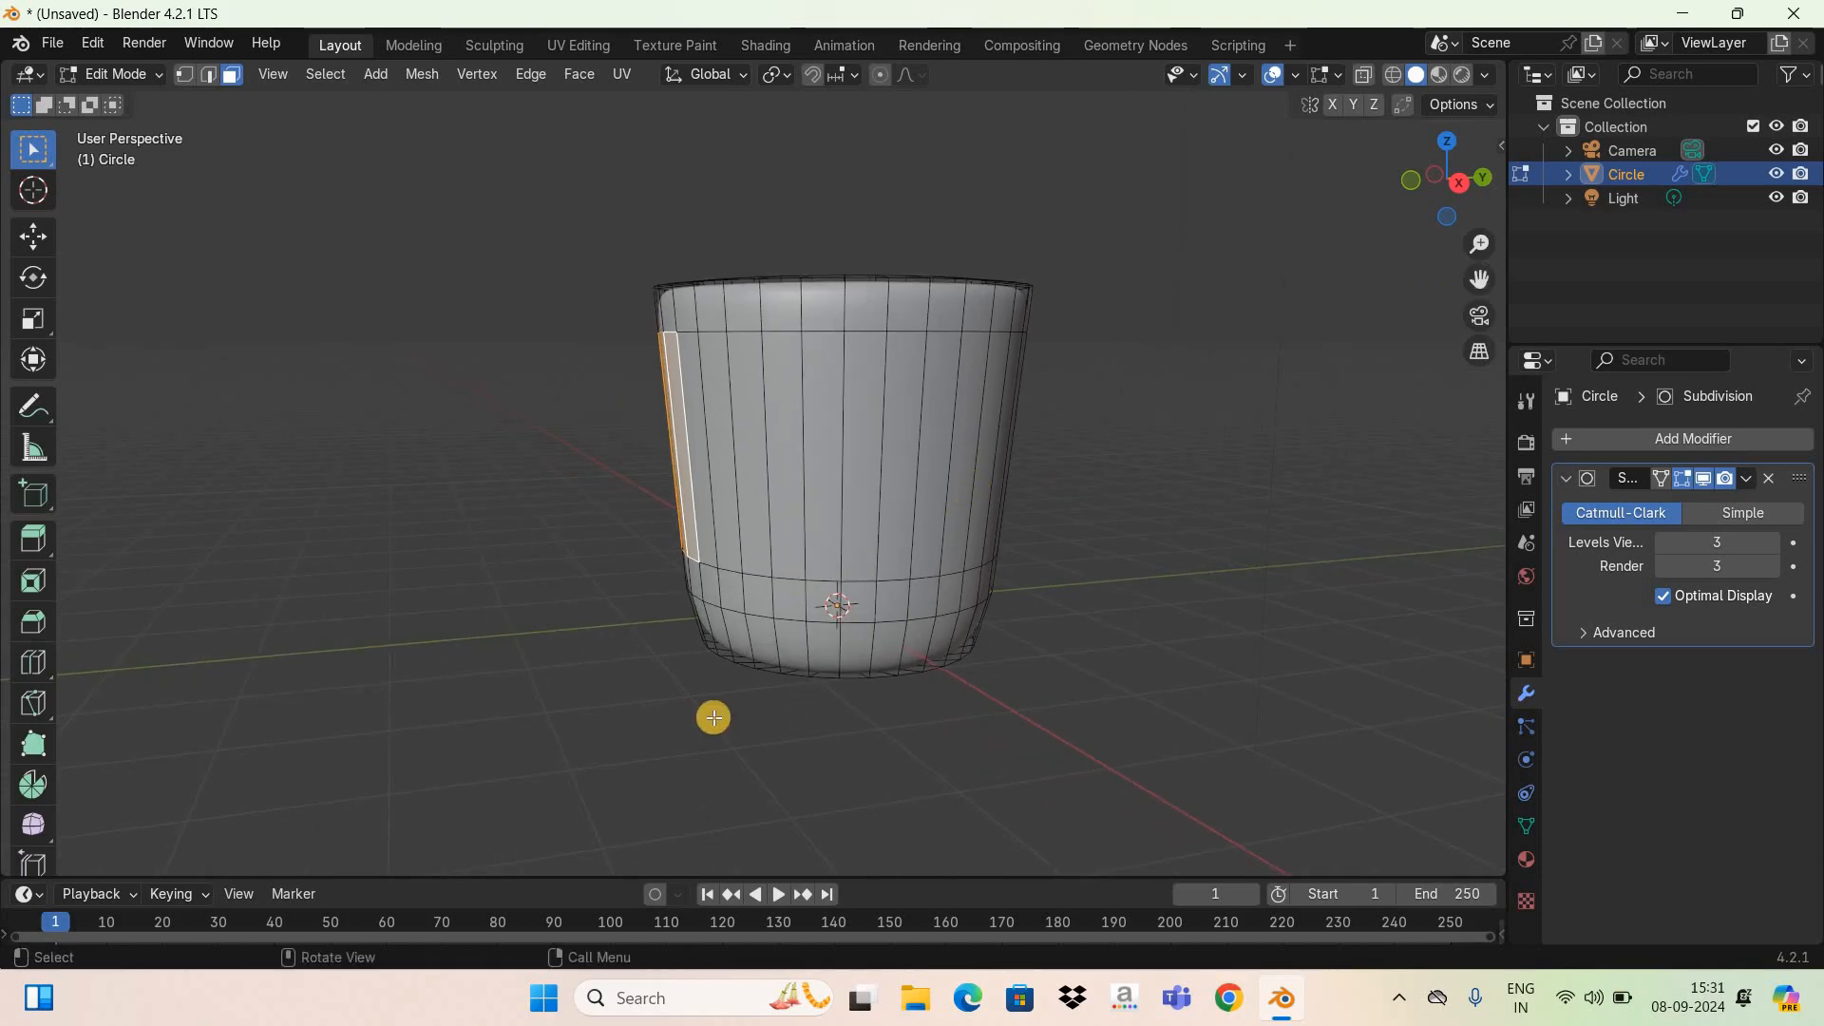
pyautogui.press('e')
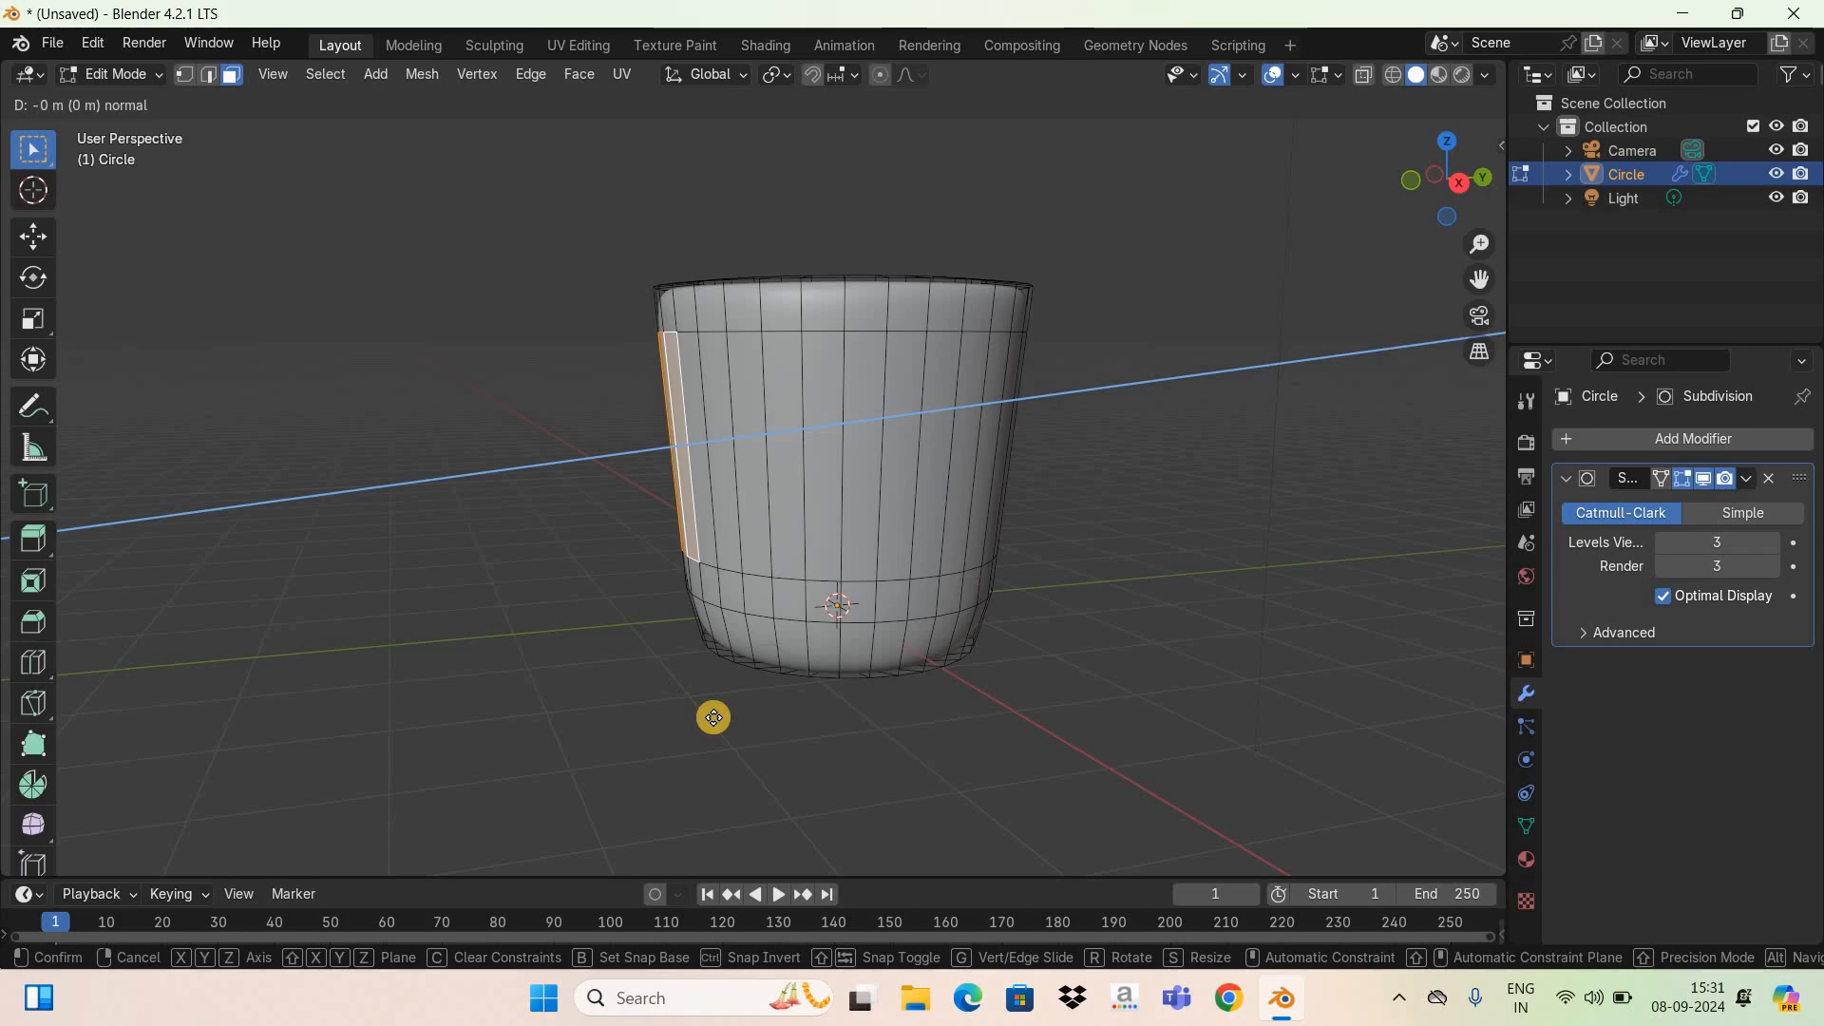
pyautogui.write('1.')
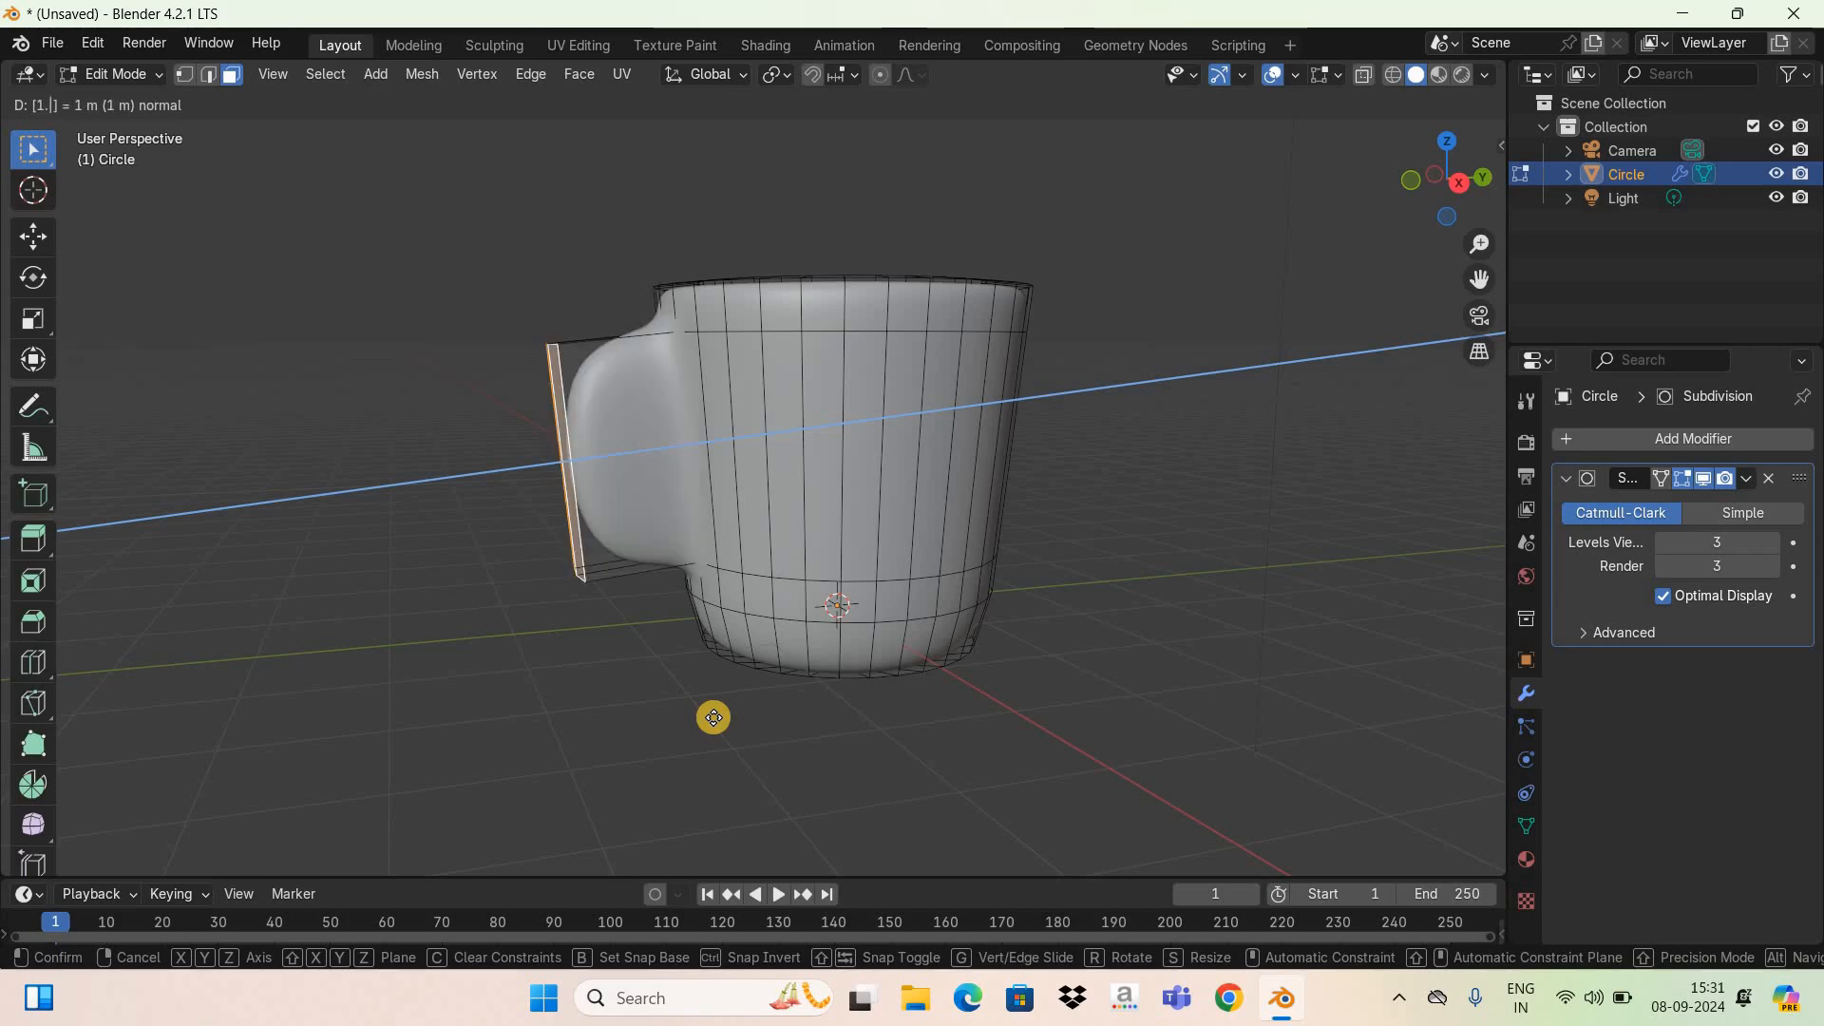
pyautogui.write('6')
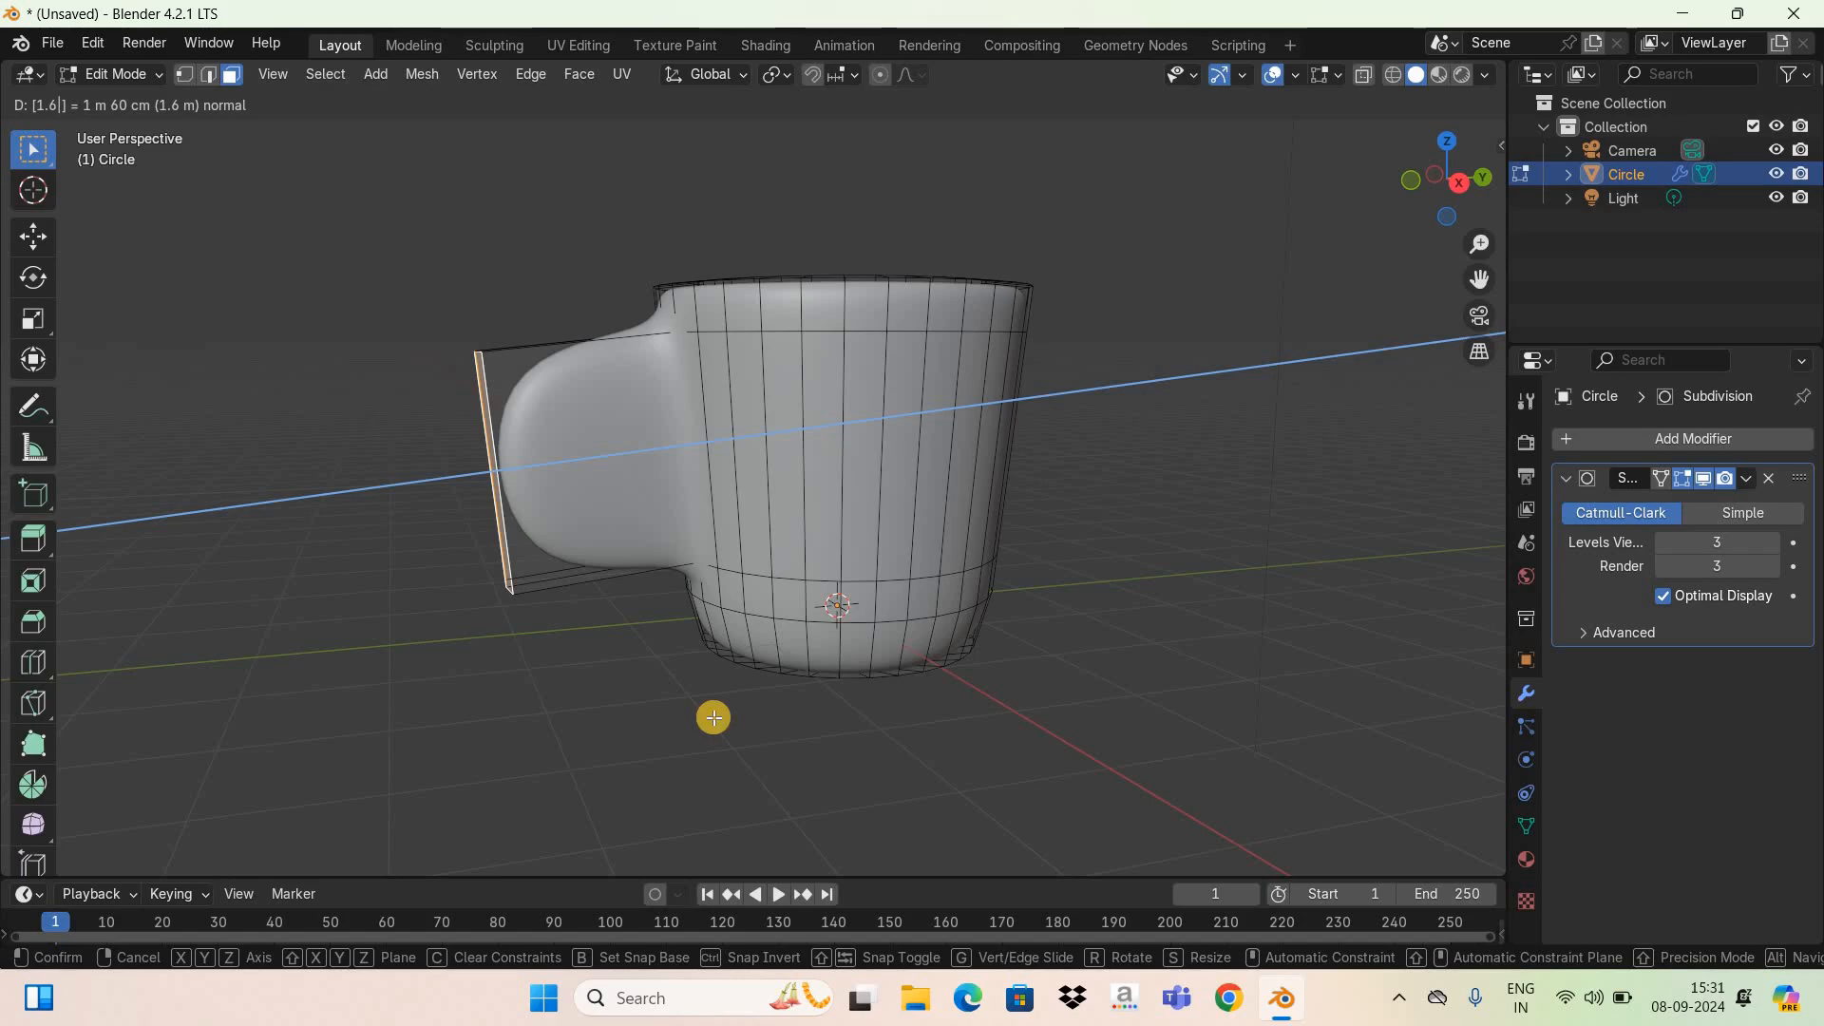
pyautogui.press('Return')
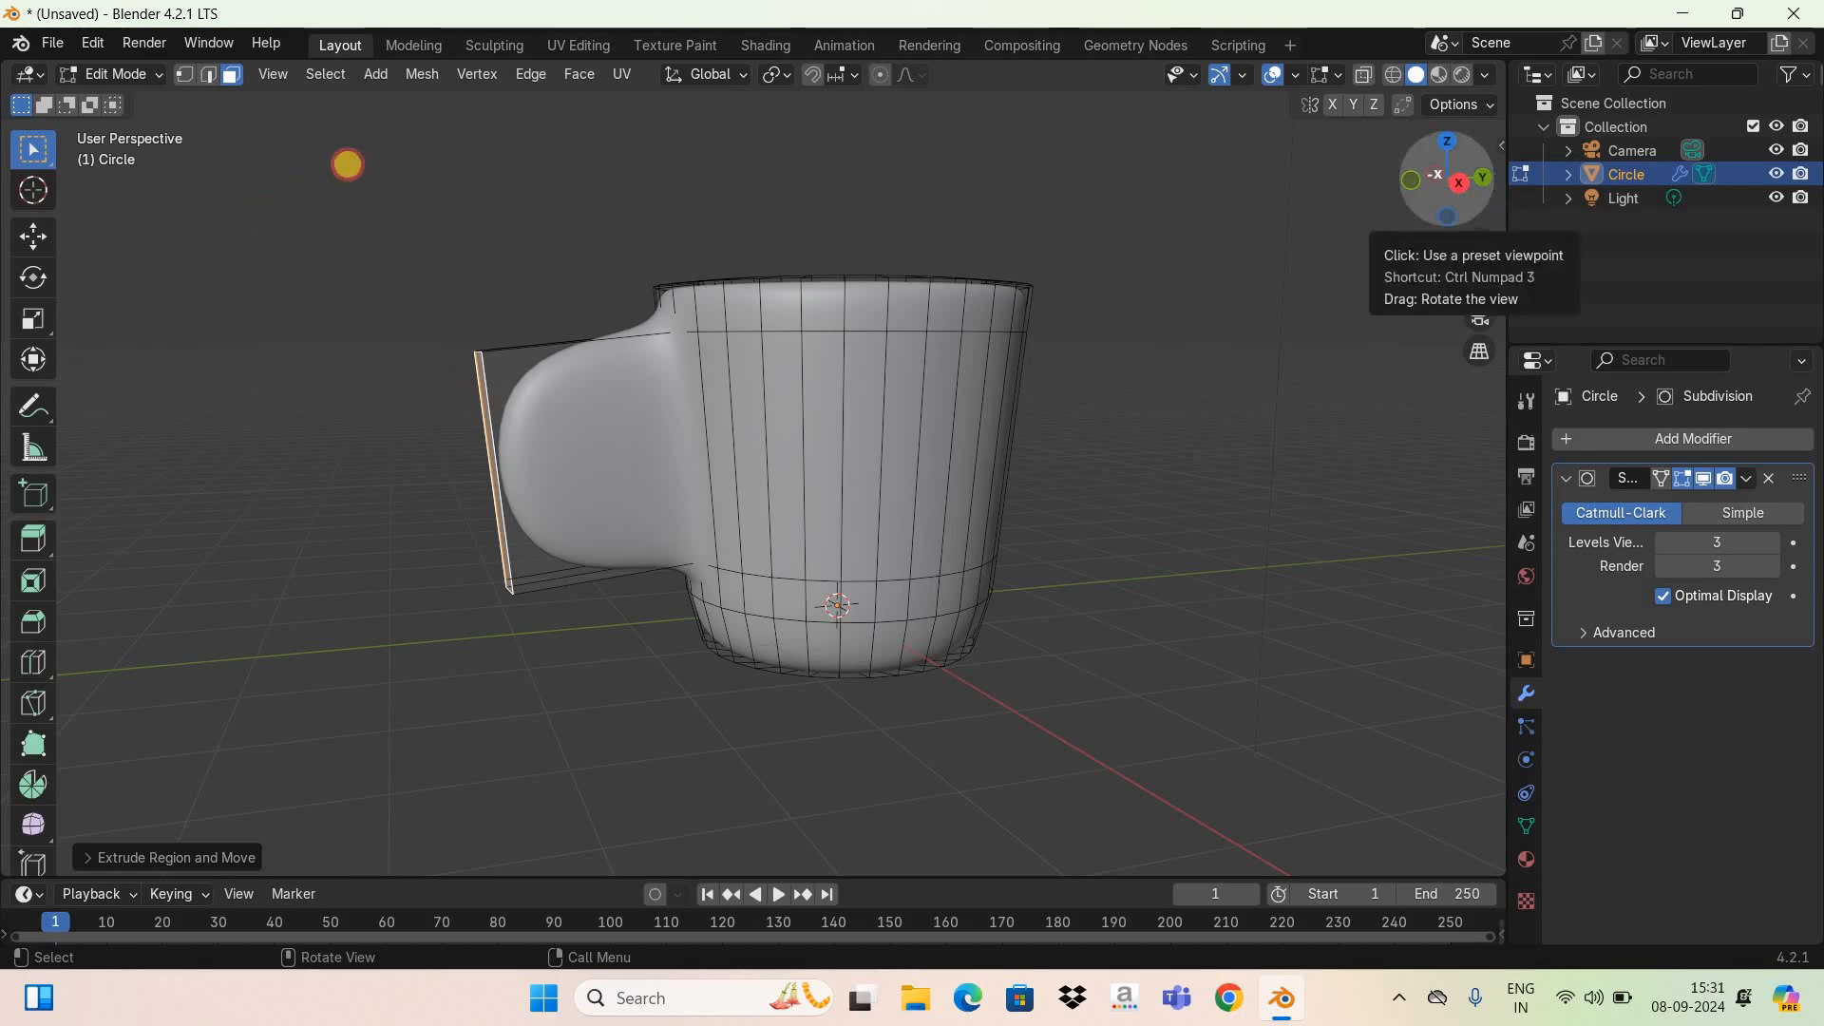
# Step: Inset the two opposite side faces of the extruded handle block by 0.35 m
pyautogui.moveTo(1422, 157); pyautogui.dragTo(903, 439)
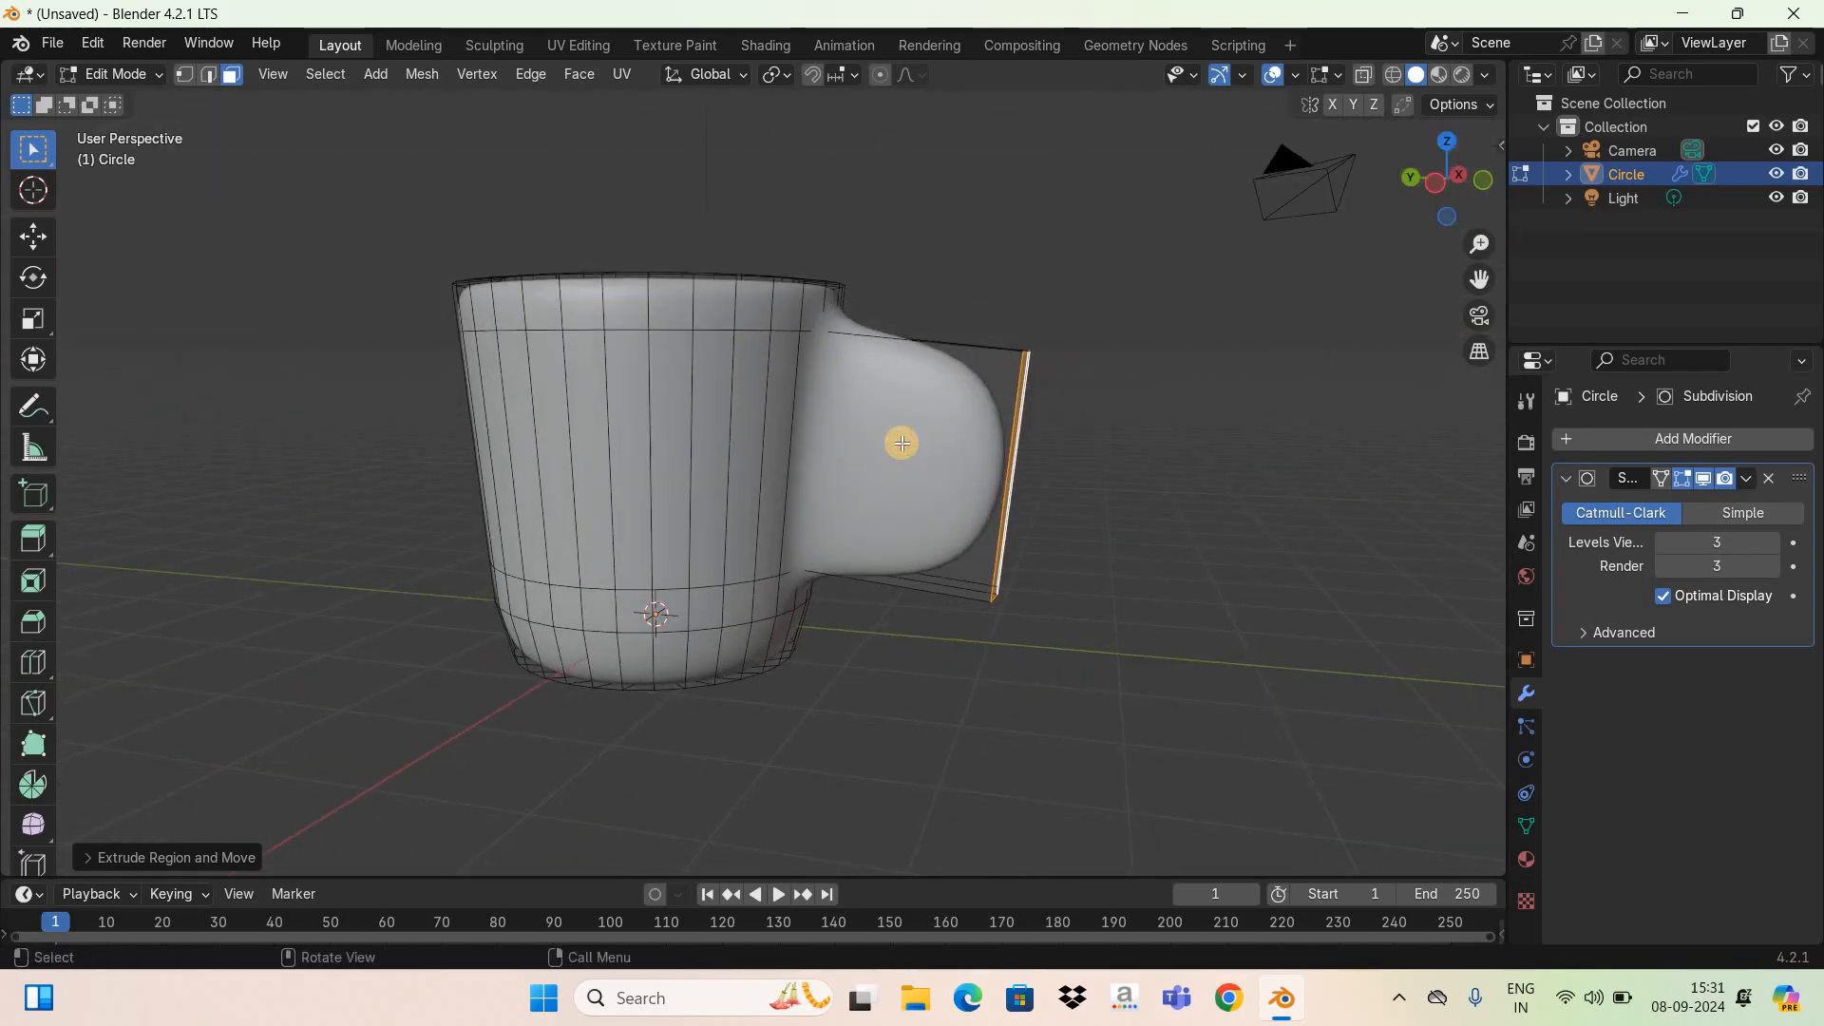
pyautogui.click(901, 443)
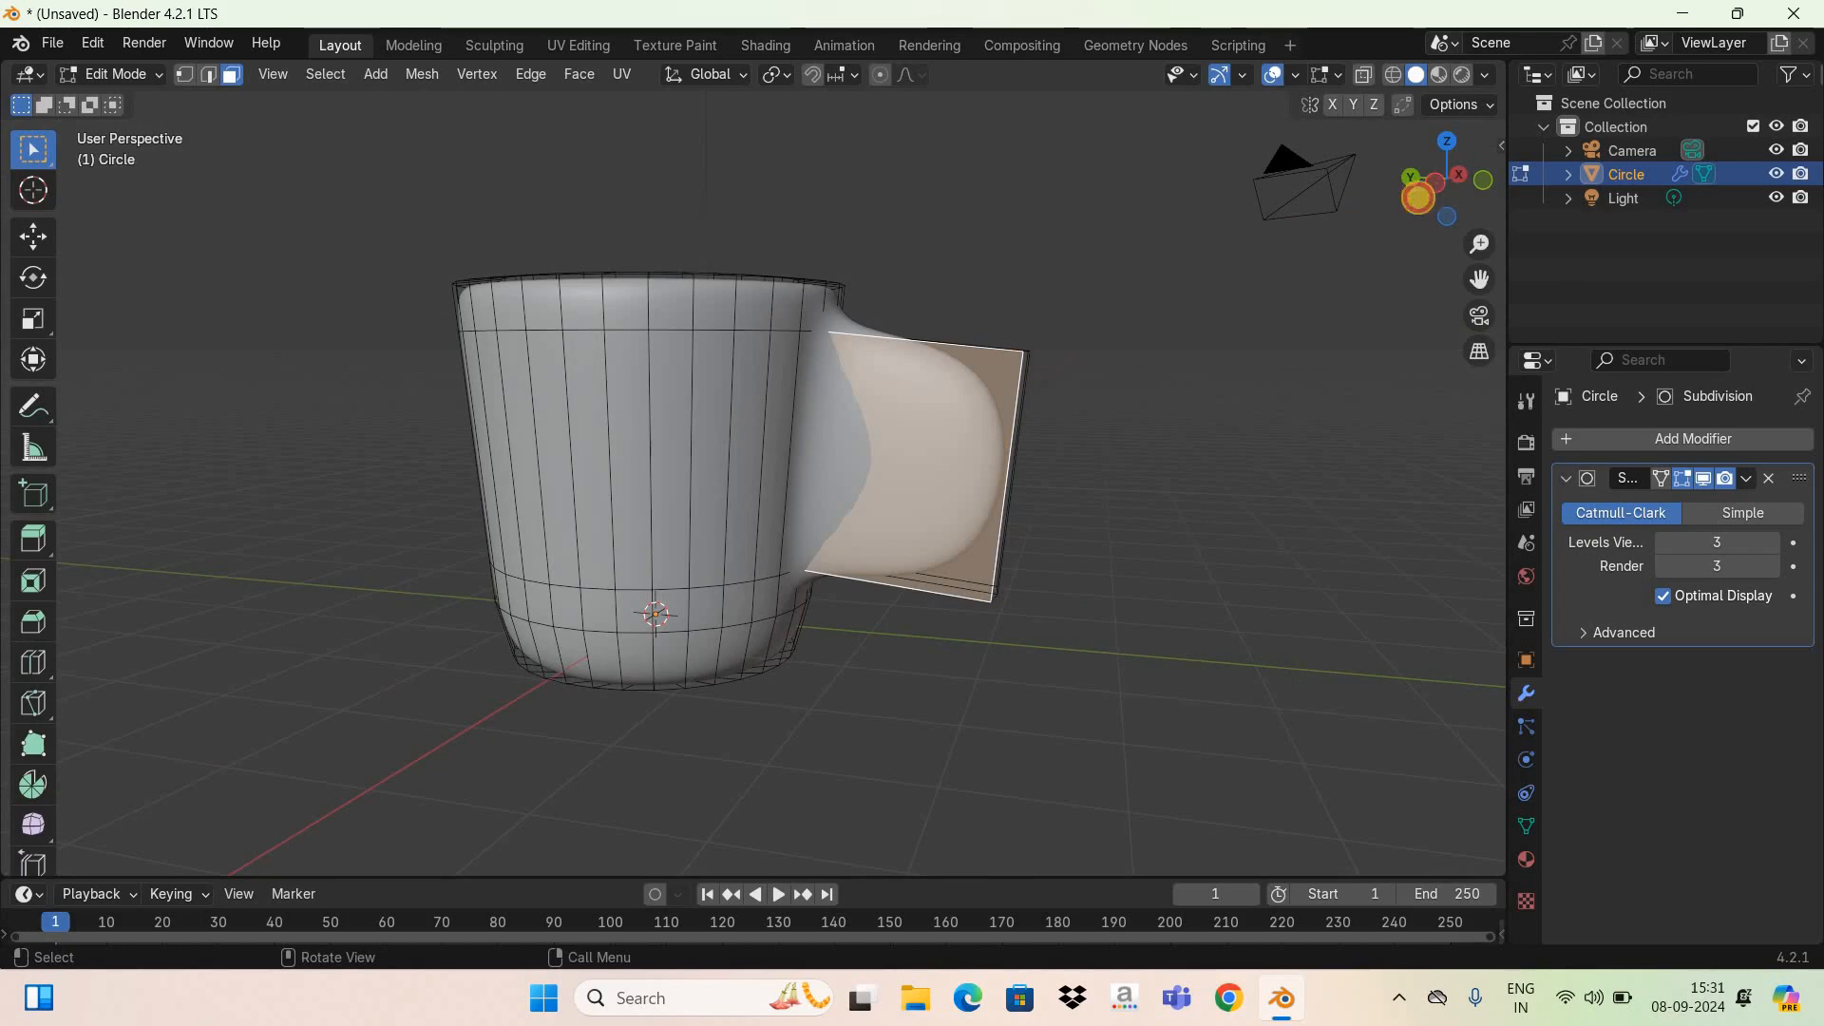
pyautogui.moveTo(1038, 180); pyautogui.dragTo(616, 421, button='middle')
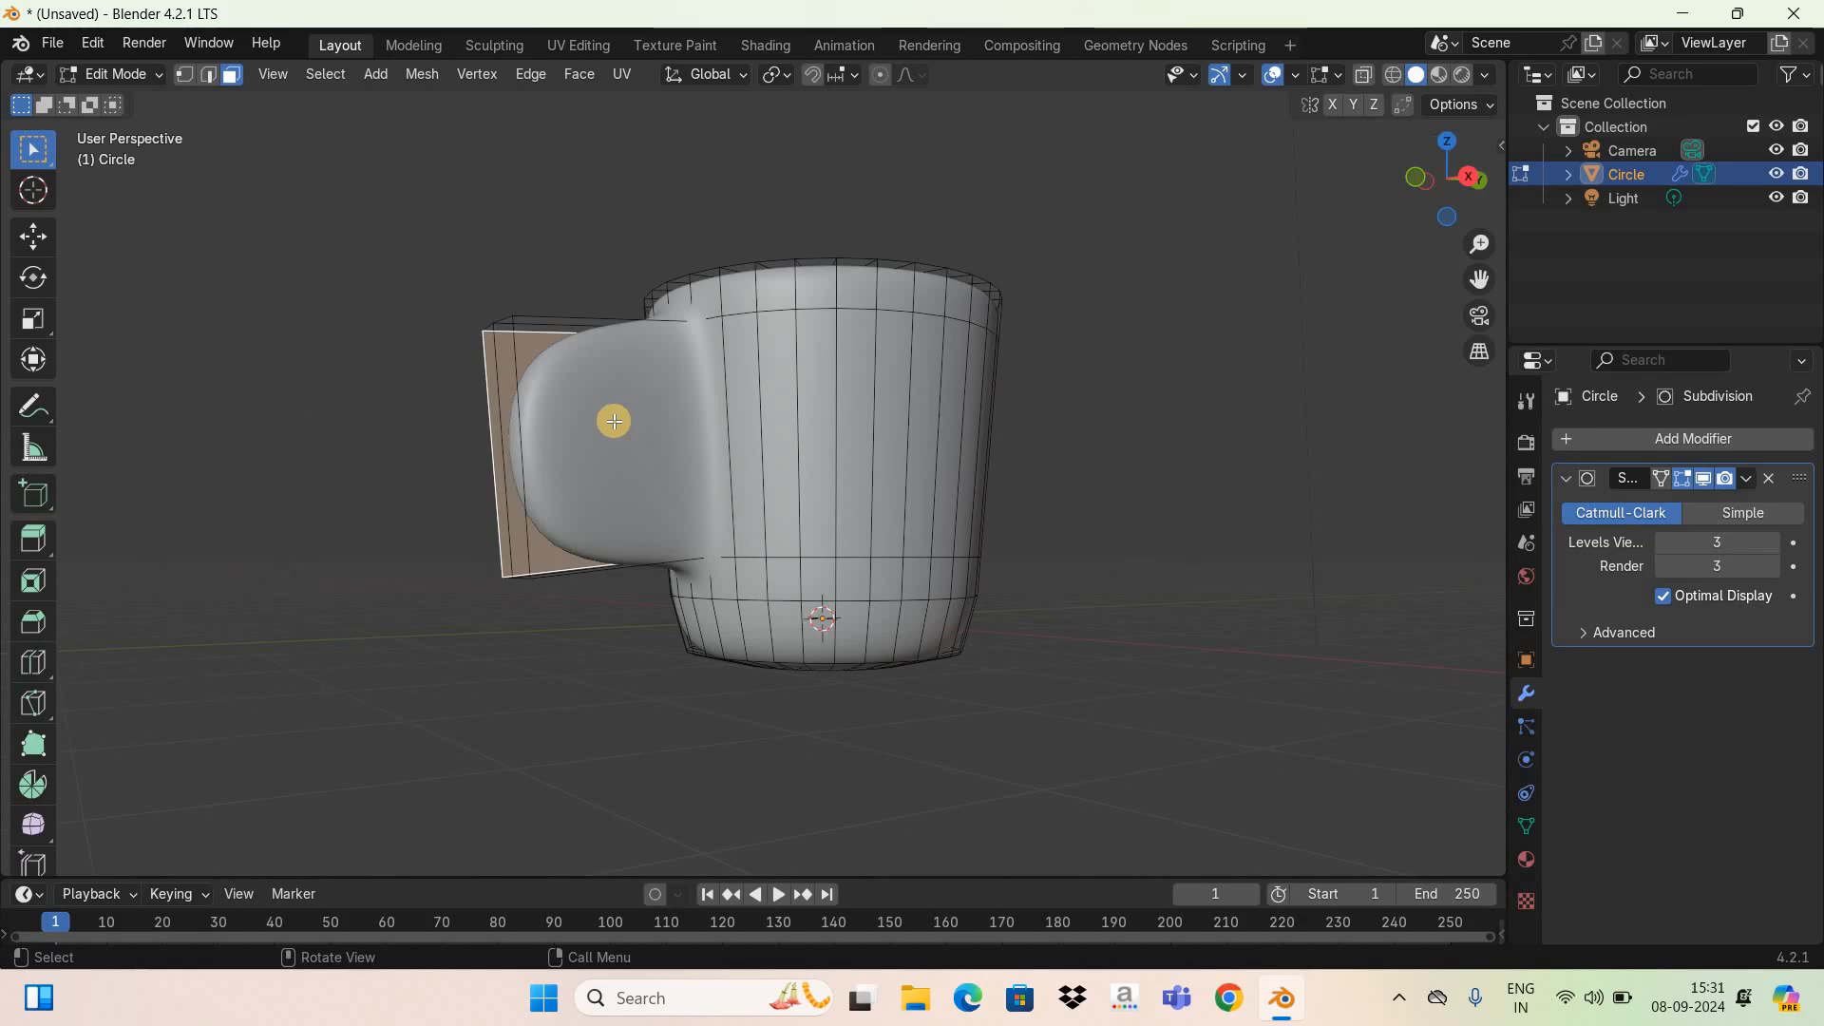
pyautogui.keyDown('alt'); pyautogui.click(614, 421); pyautogui.keyUp('alt')
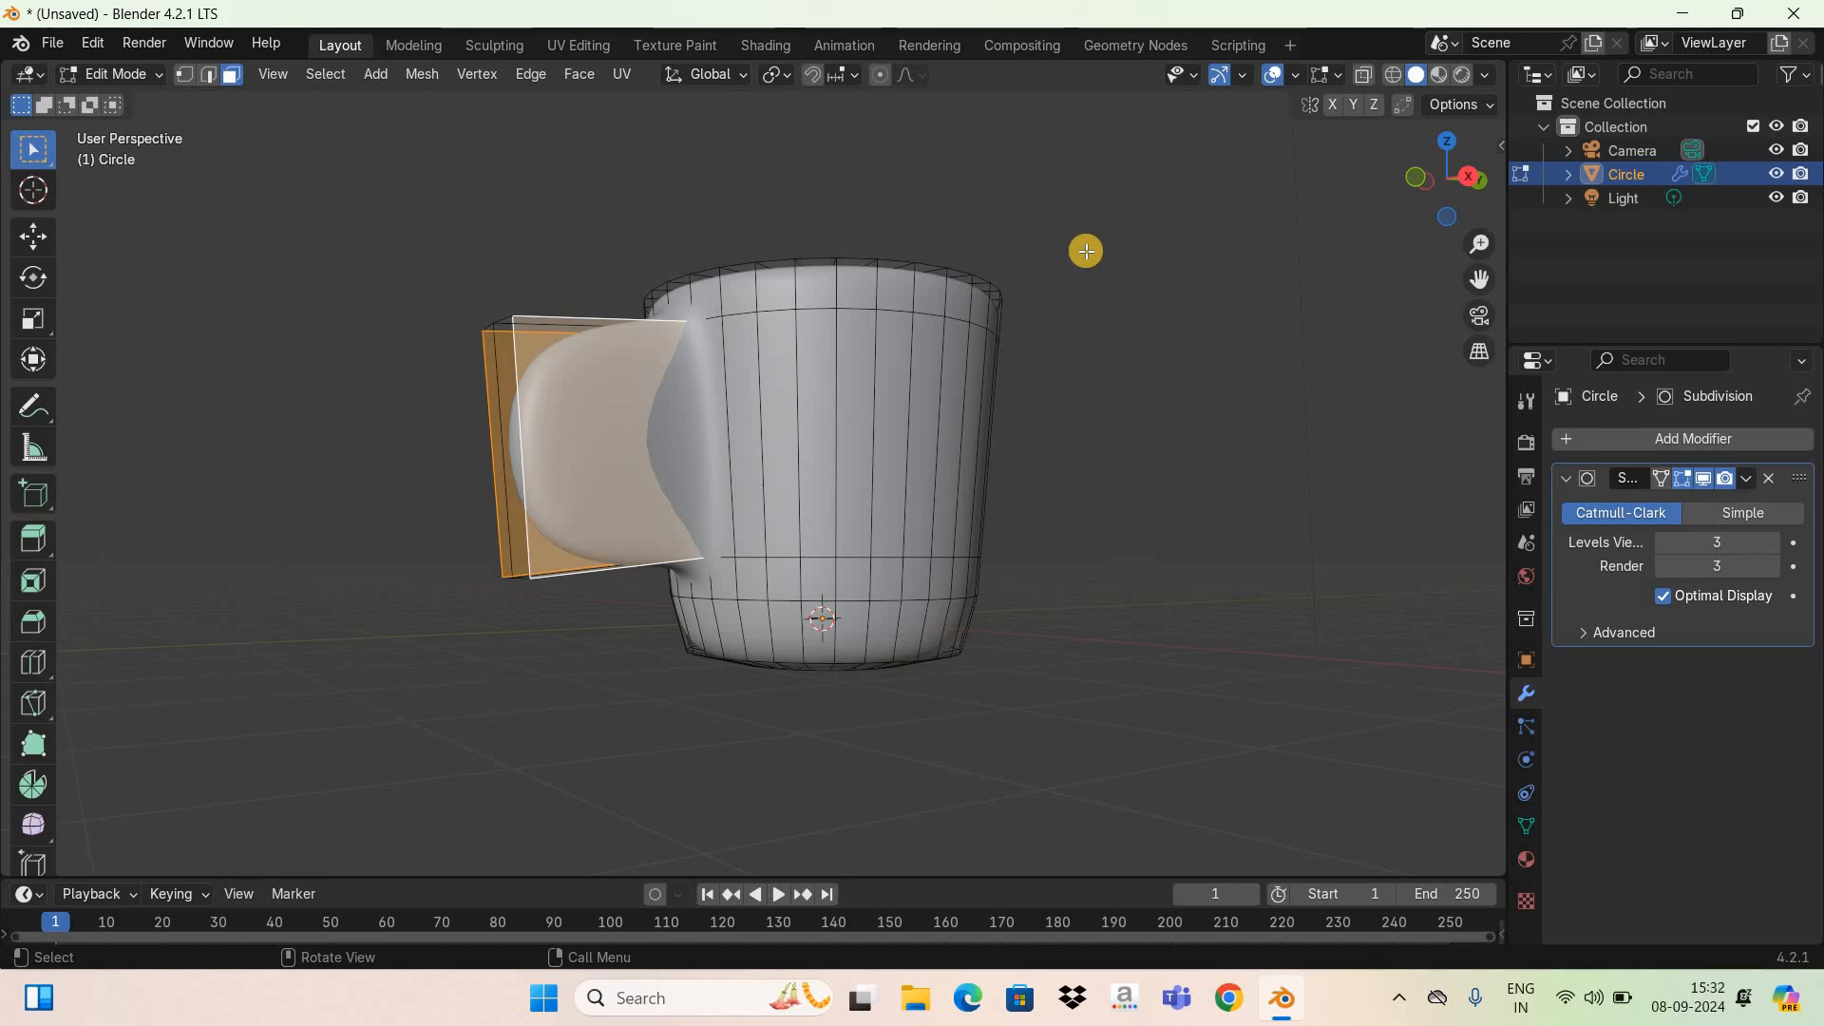
pyautogui.press('i')
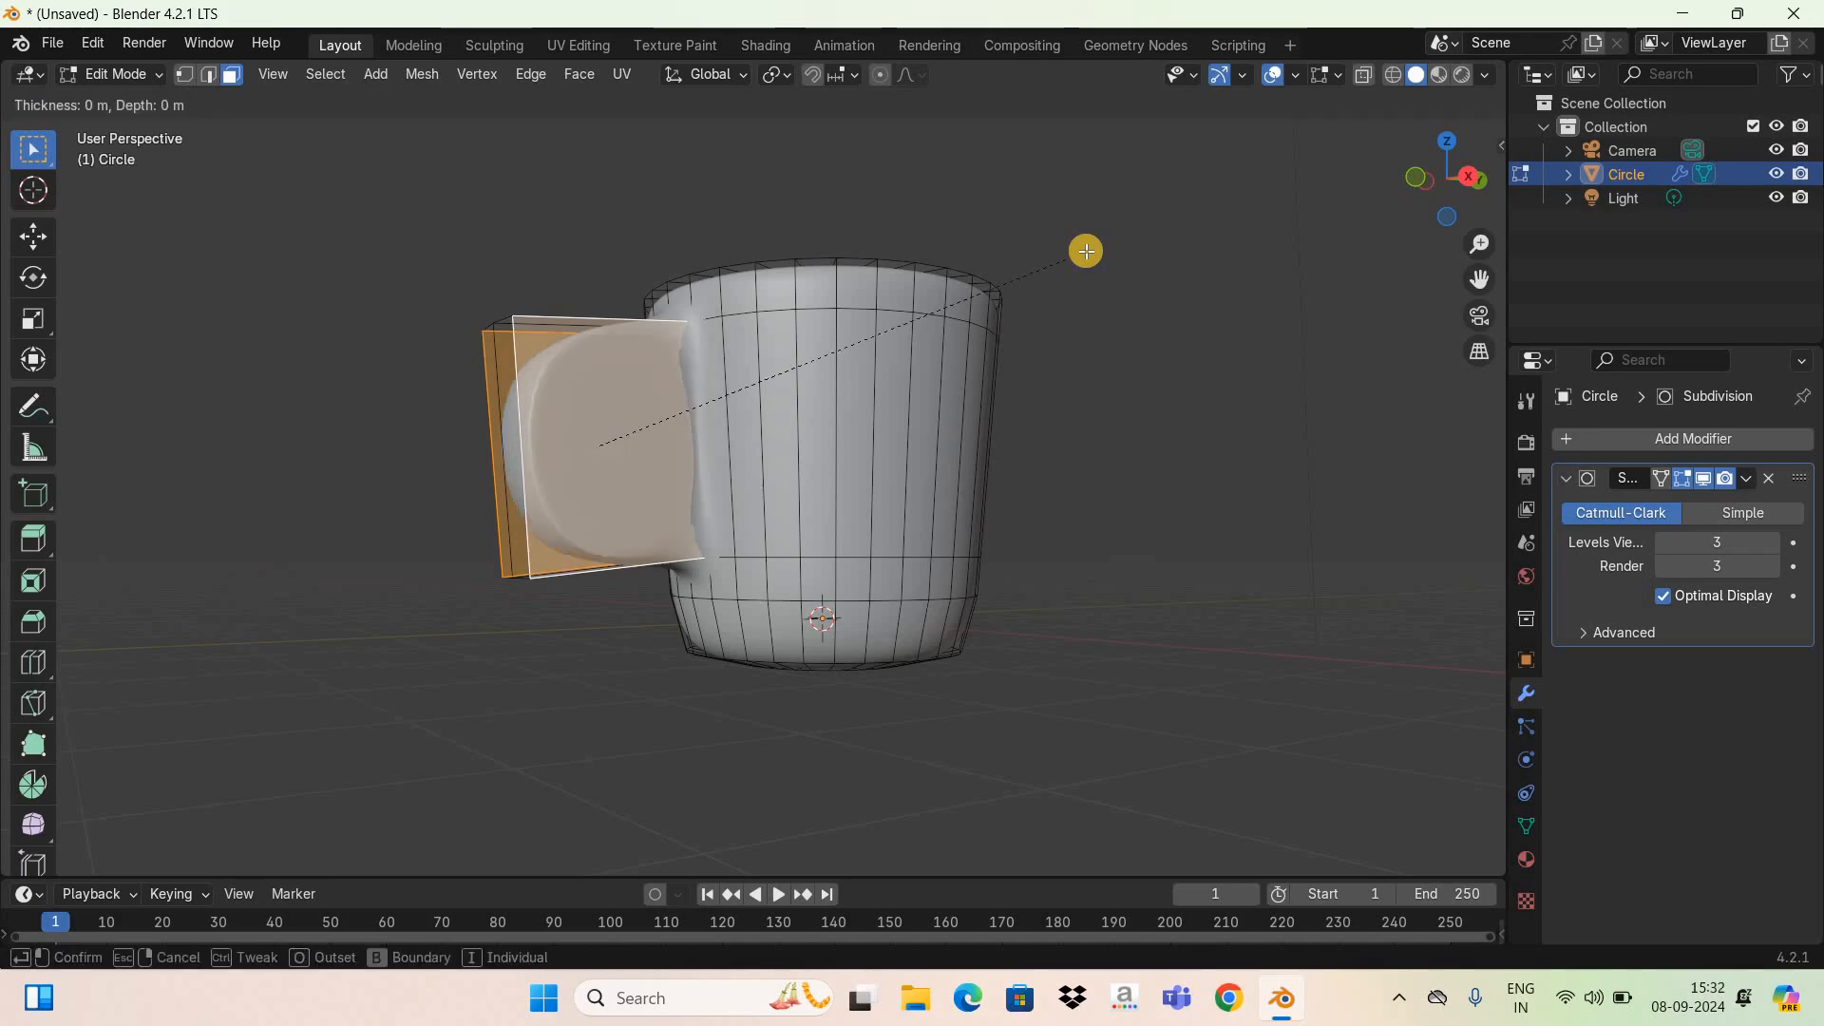
pyautogui.write('0.35')
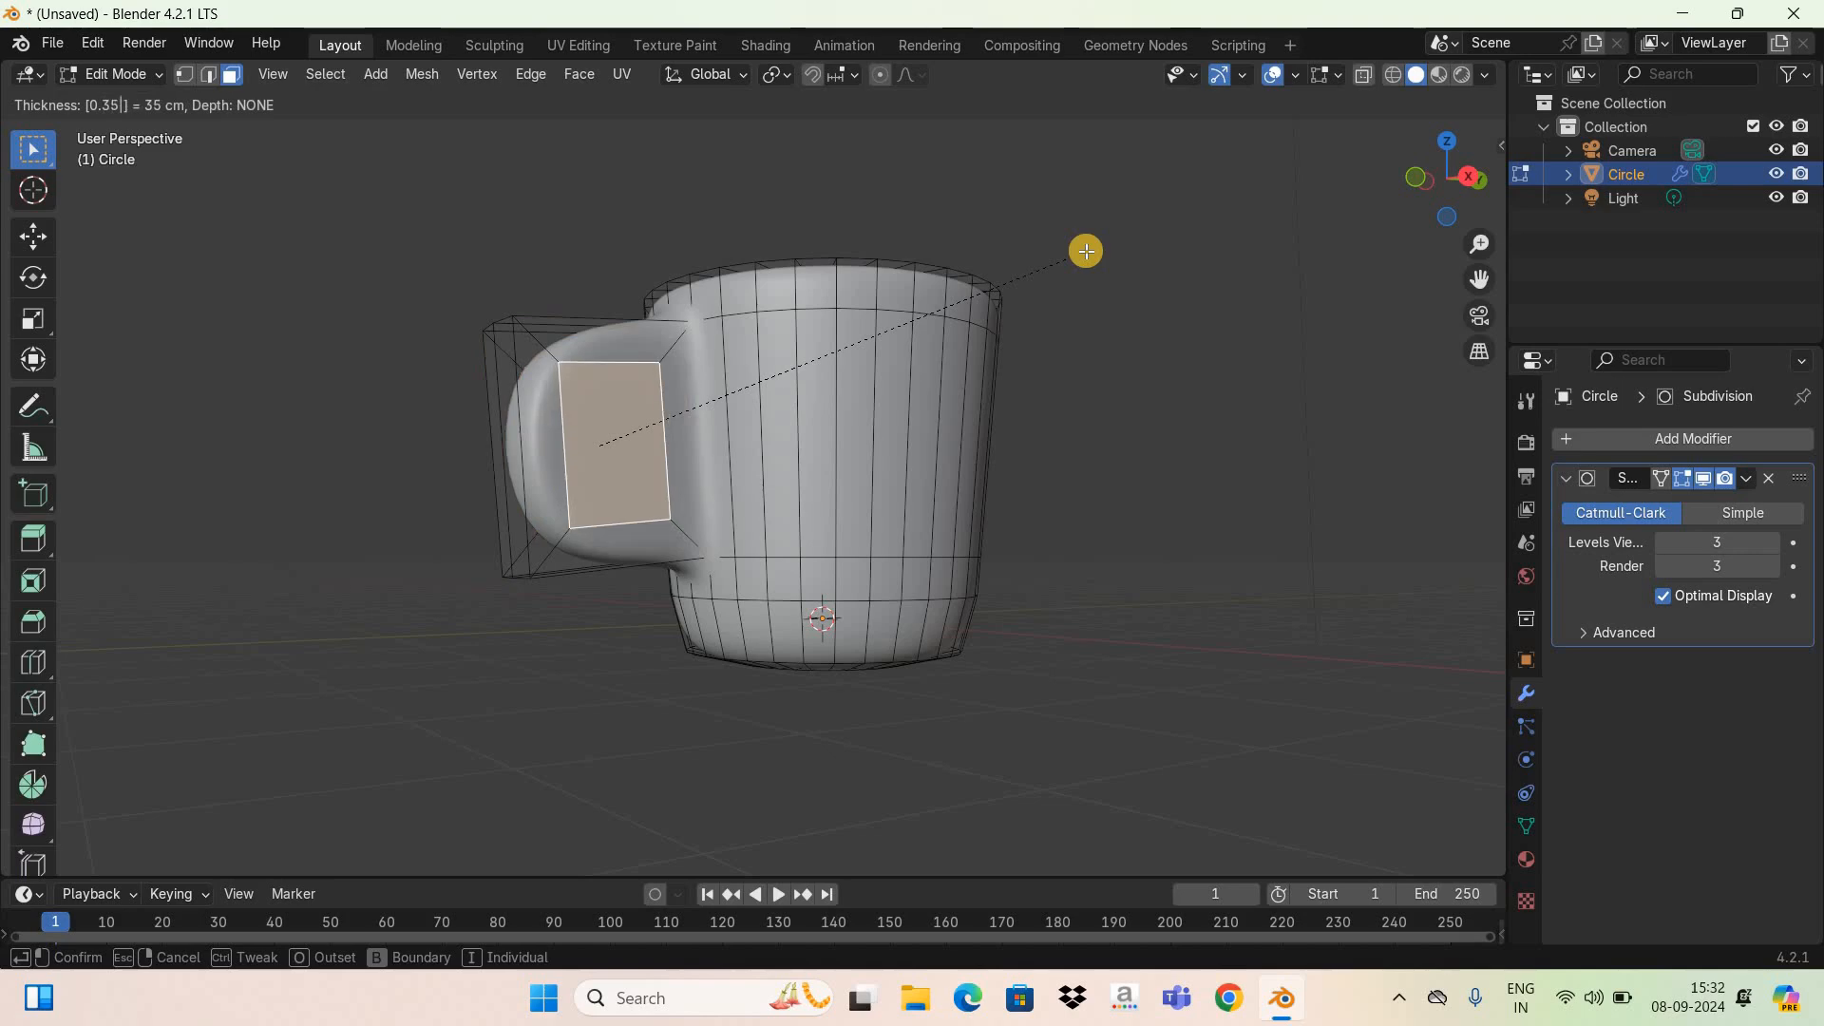
pyautogui.press('Return')
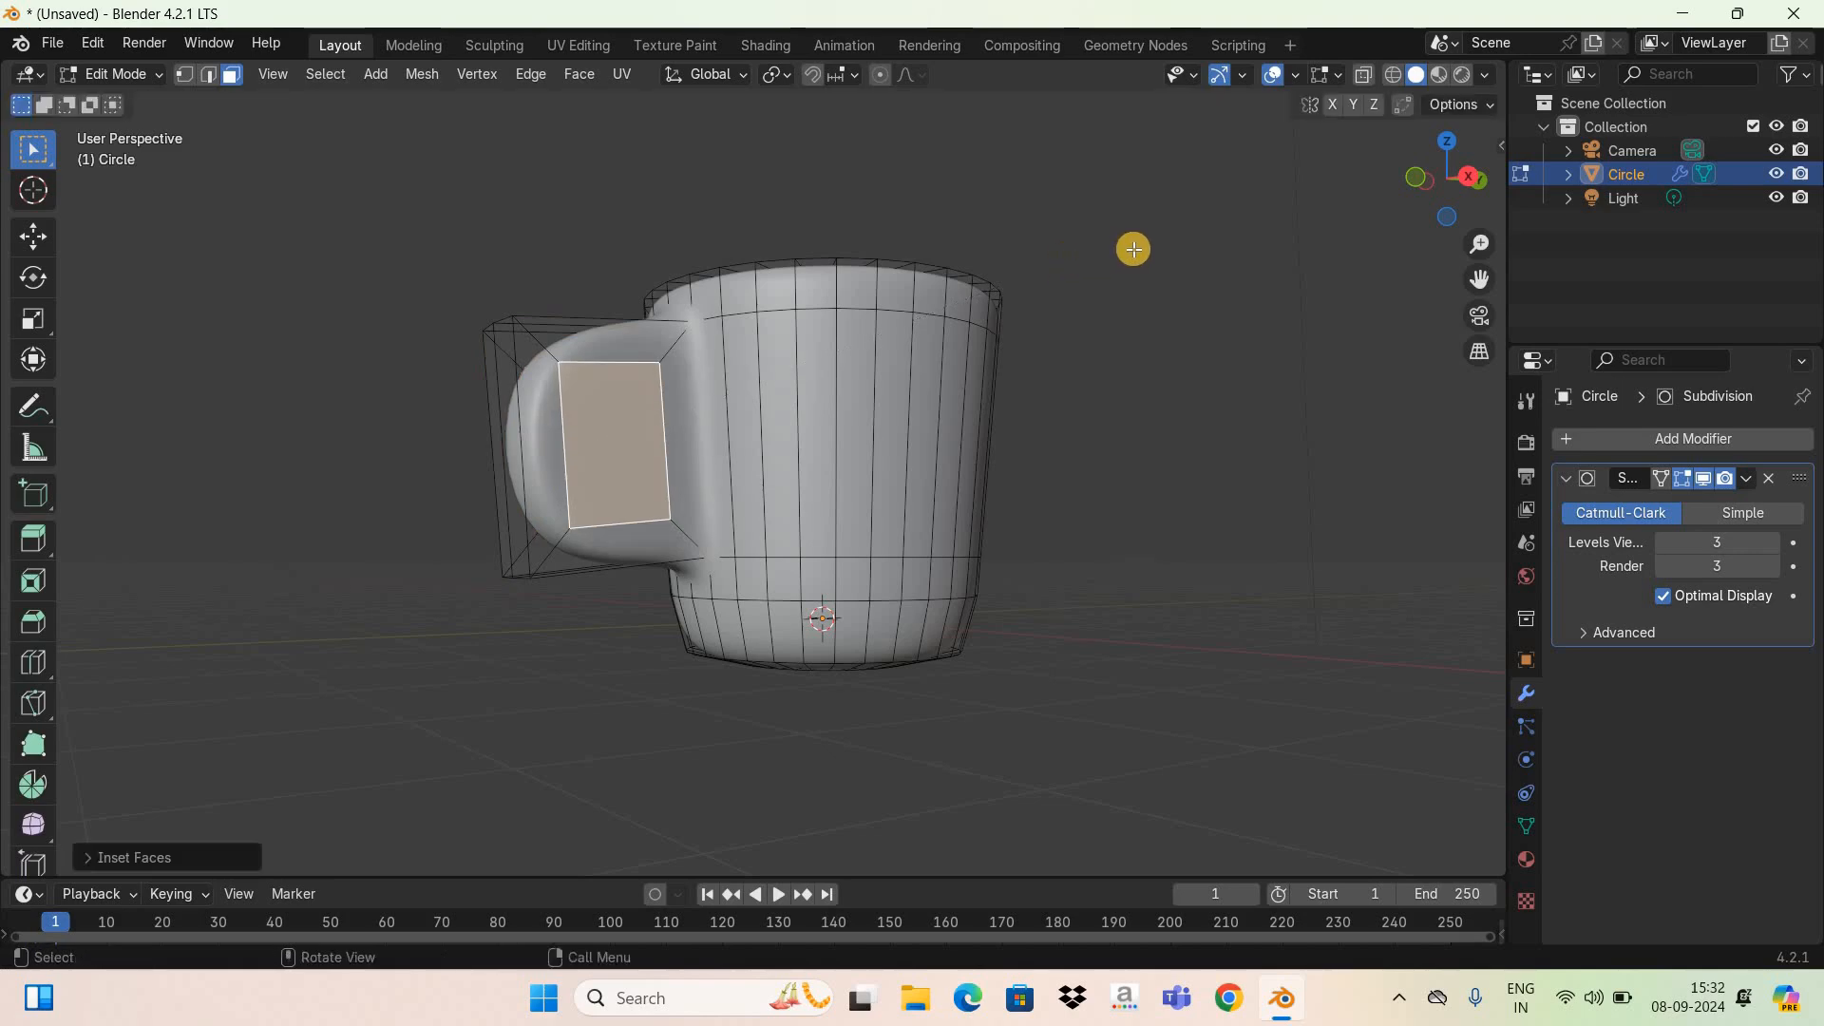
# Step: Bridge the edge loops of the two inset side faces to open a hole through the handle
pyautogui.click(531, 75)
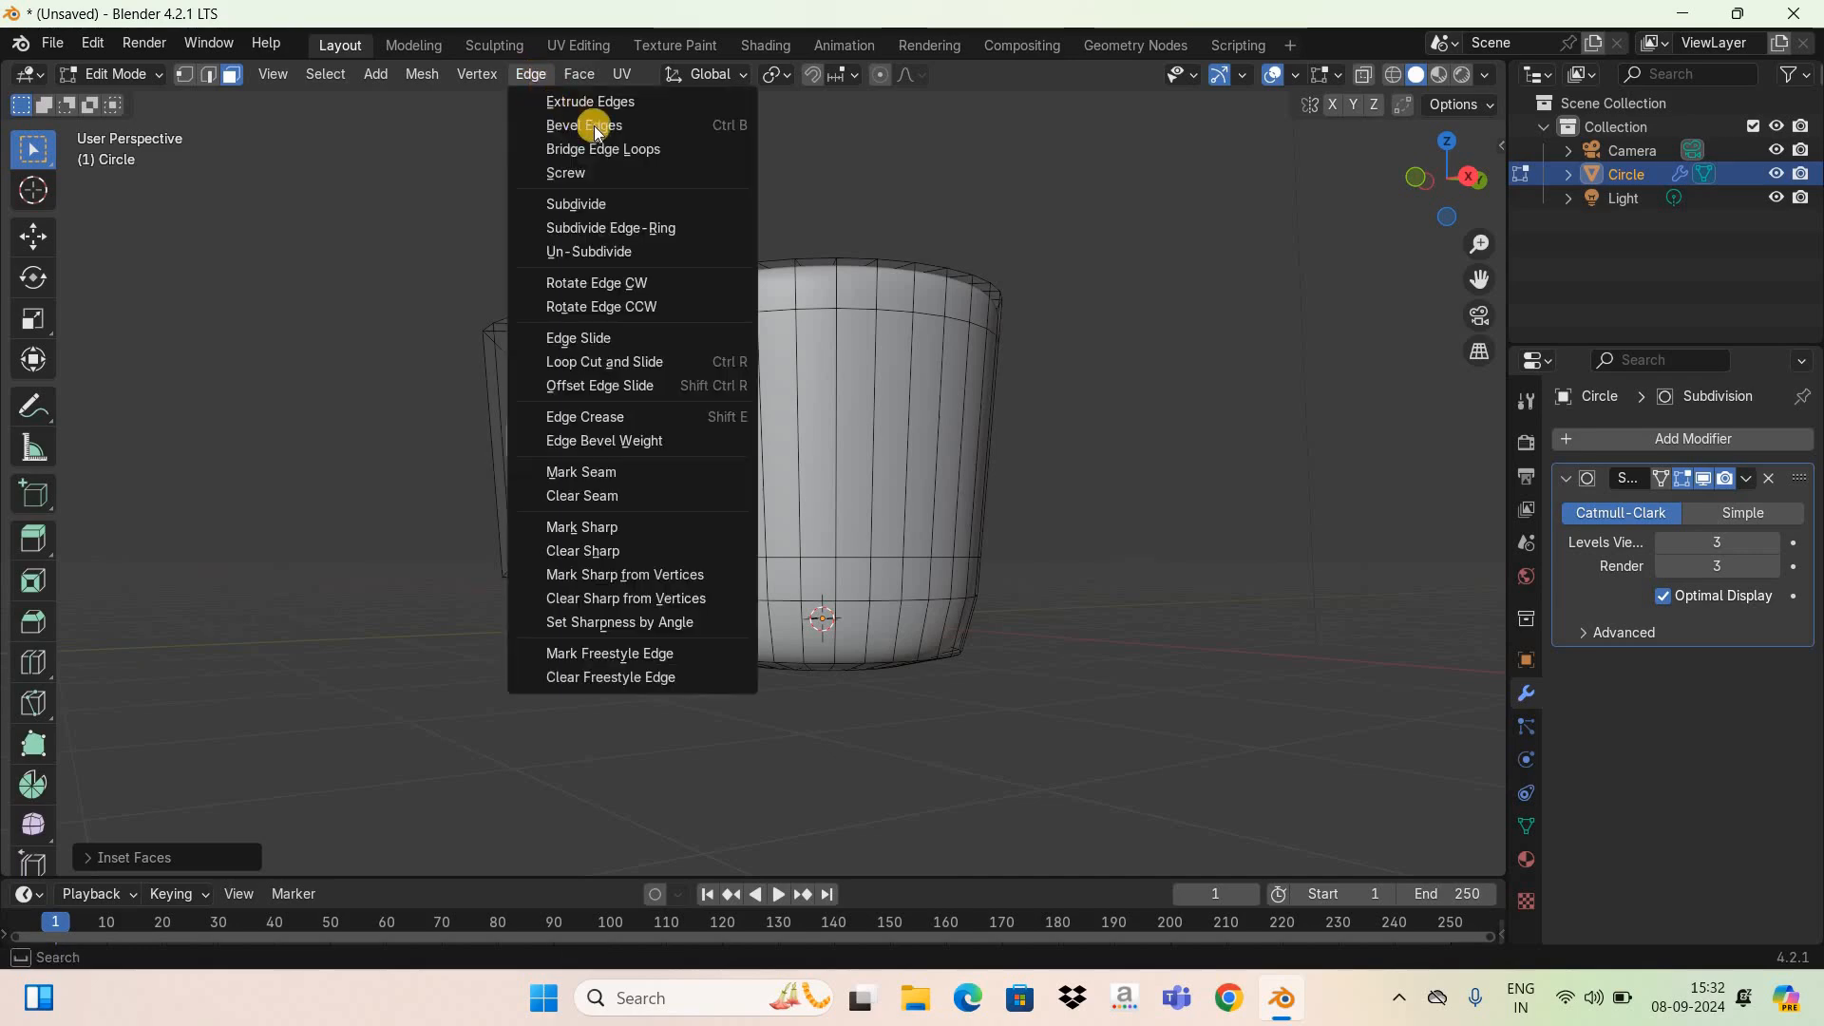
pyautogui.click(695, 152)
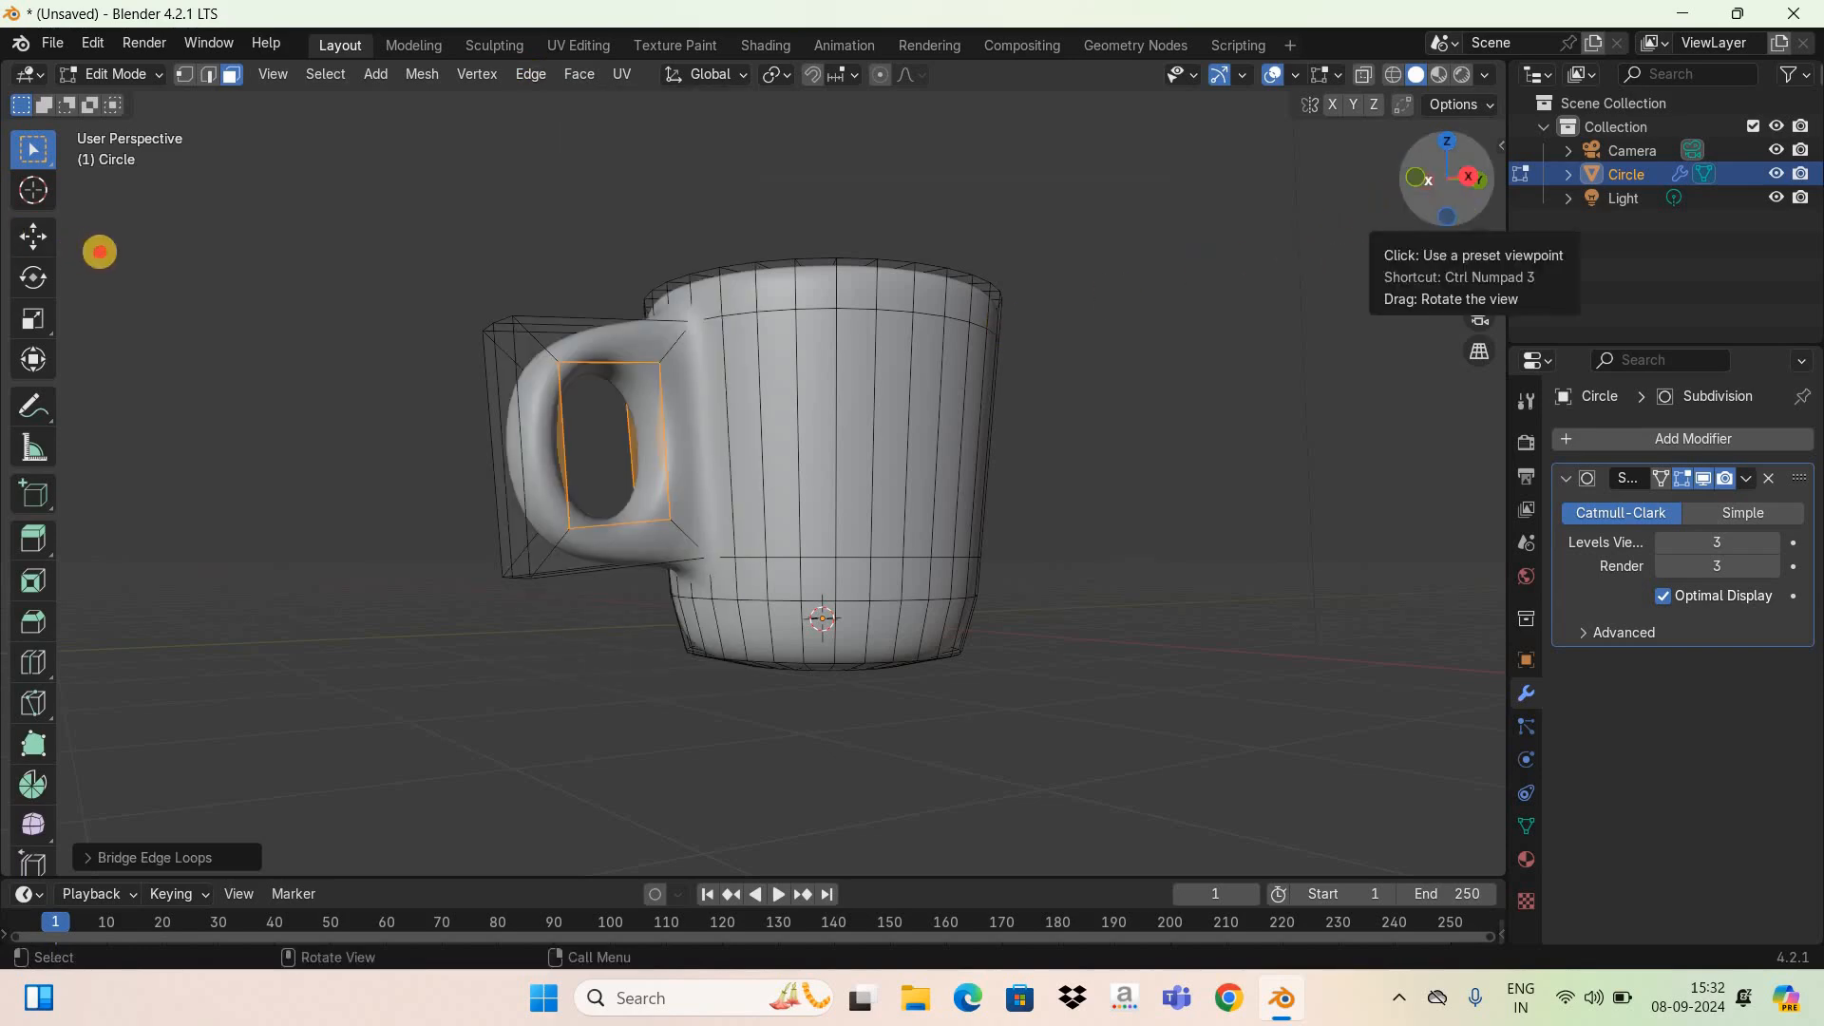
pyautogui.moveTo(100, 252); pyautogui.dragTo(532, 456, button='middle')
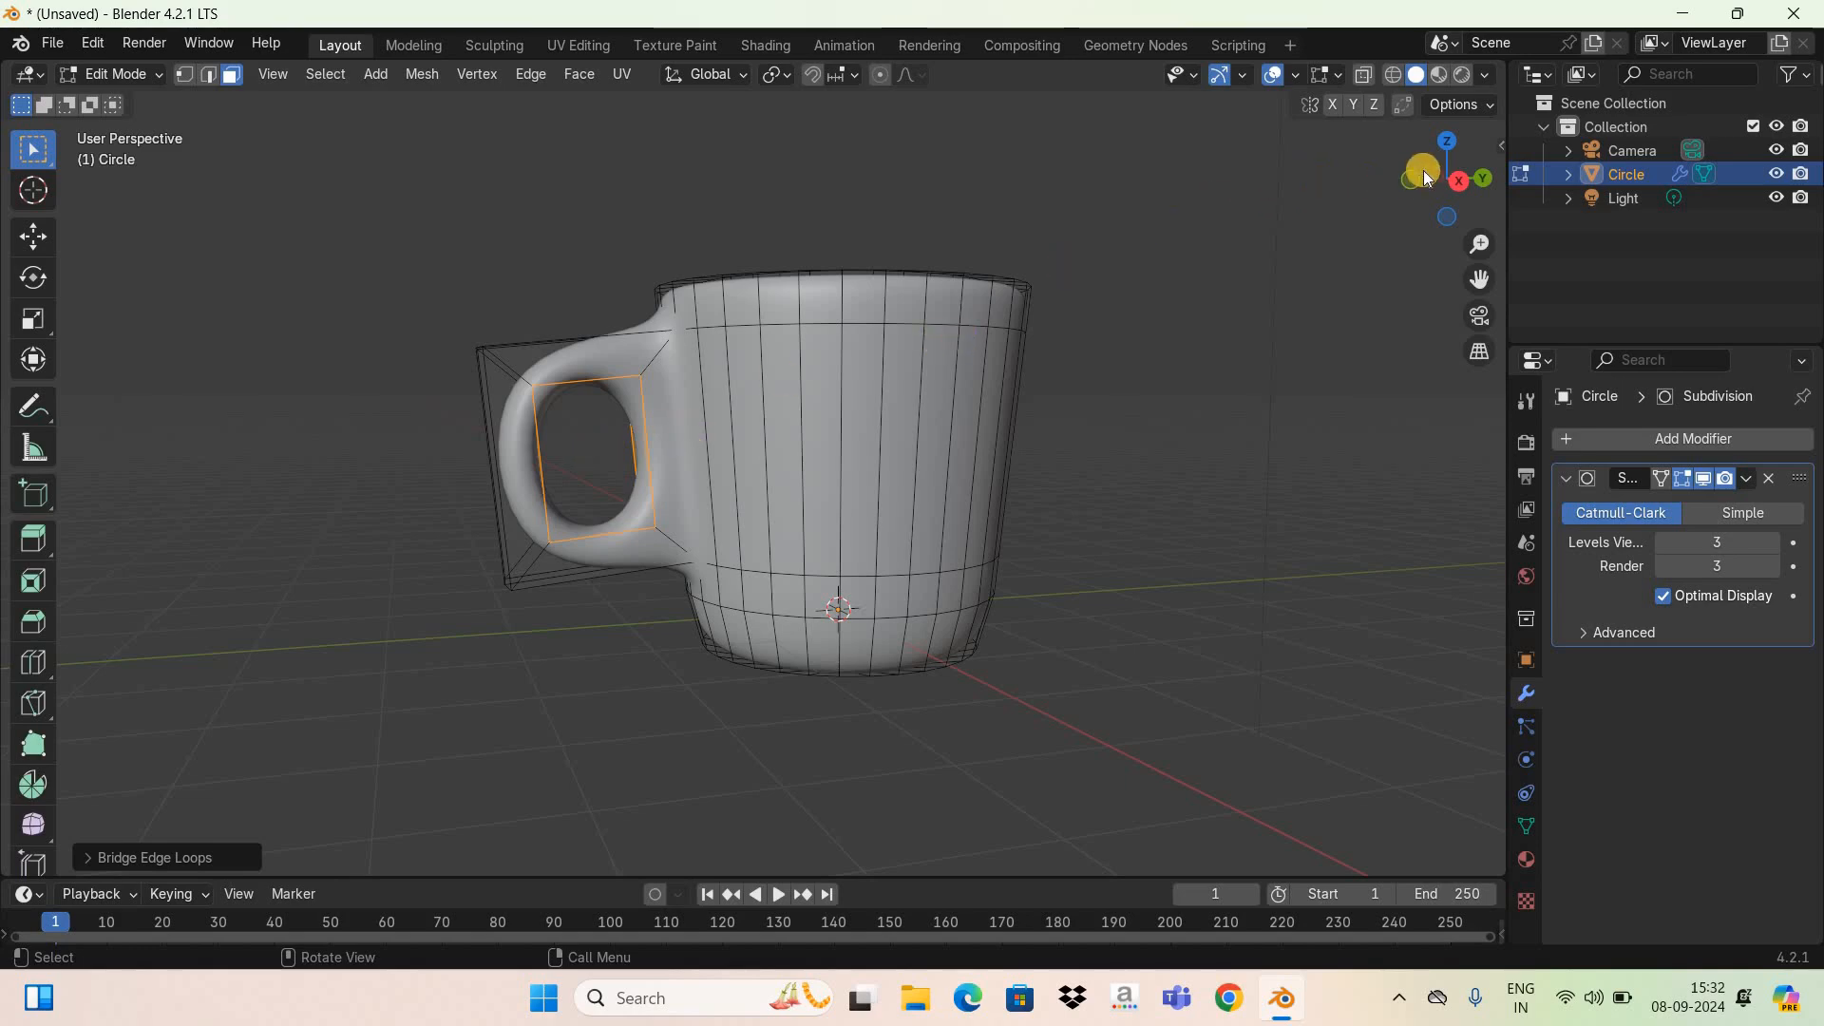
# Step: Move the two outer end faces of the handle block 0.15 m along the Y axis, toward the cup
pyautogui.moveTo(1423, 177); pyautogui.dragTo(133, 157)
pyautogui.moveTo(746, 488); pyautogui.dragTo(739, 479, button='middle')
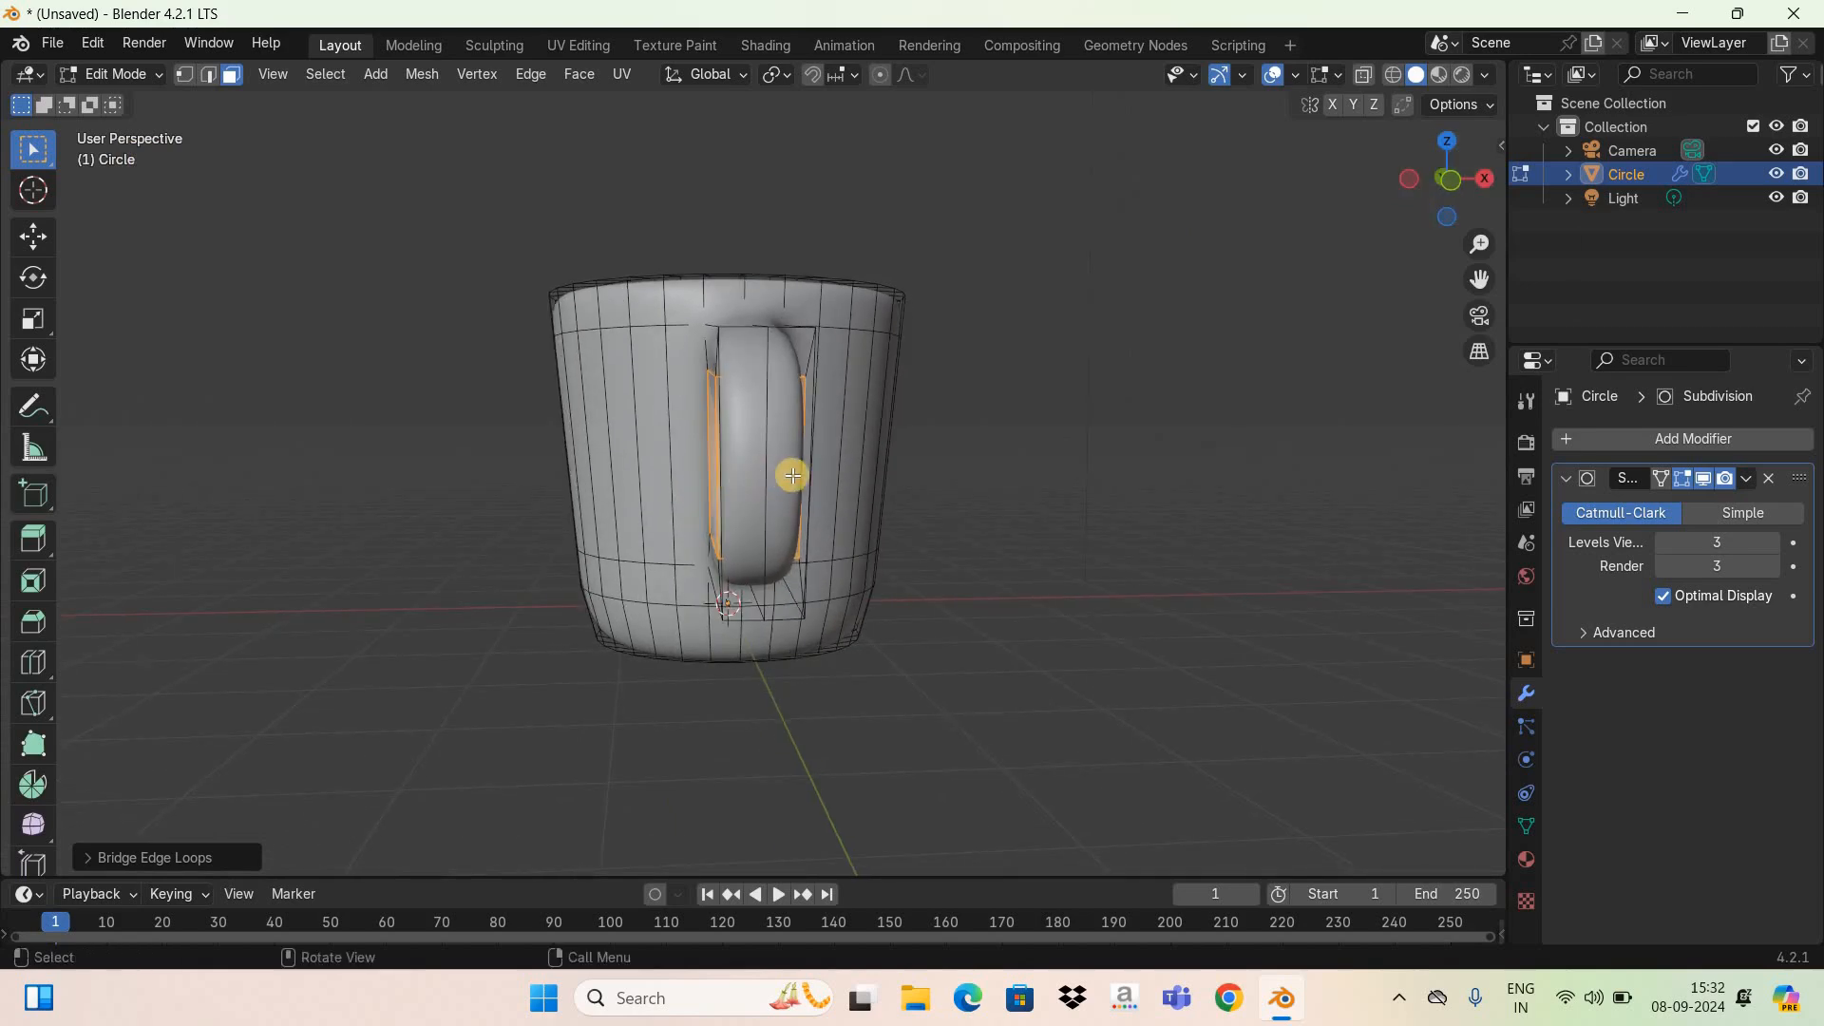
pyautogui.click(785, 477)
pyautogui.keyDown('shift'); pyautogui.click(784, 478); pyautogui.keyUp('shift')
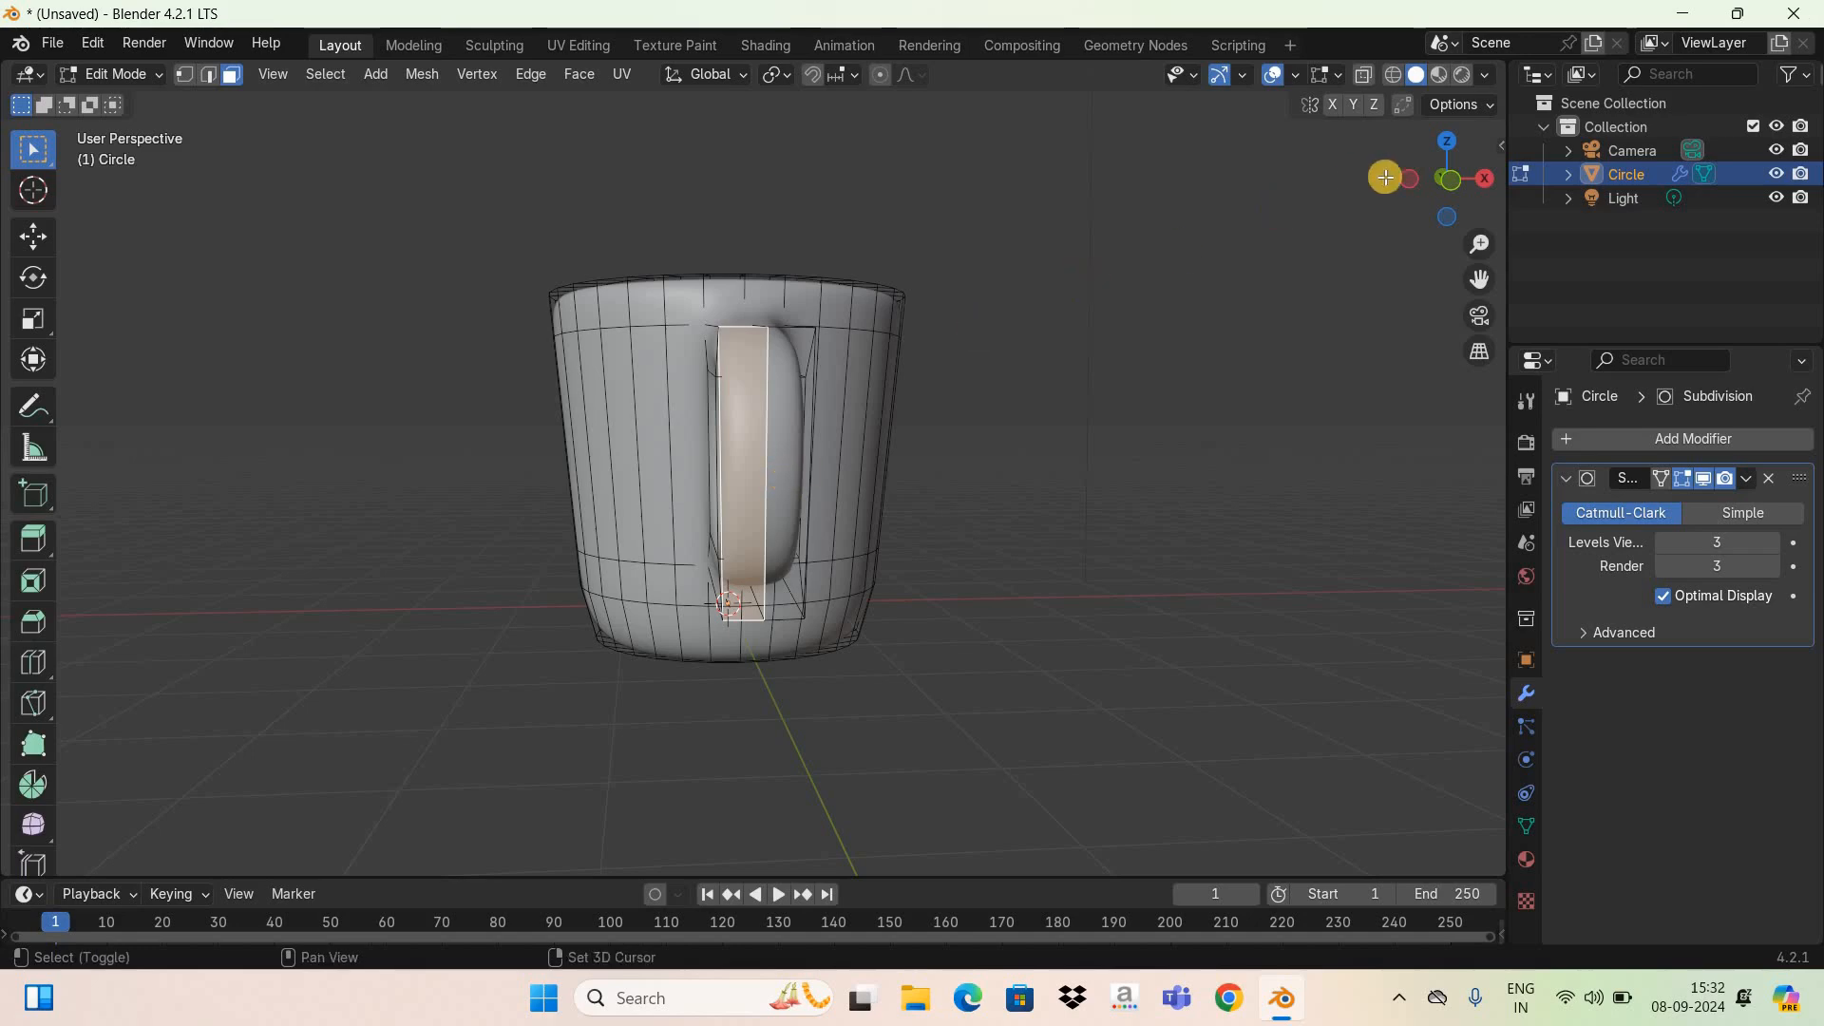
pyautogui.moveTo(1477, 193); pyautogui.dragTo(1340, 201)
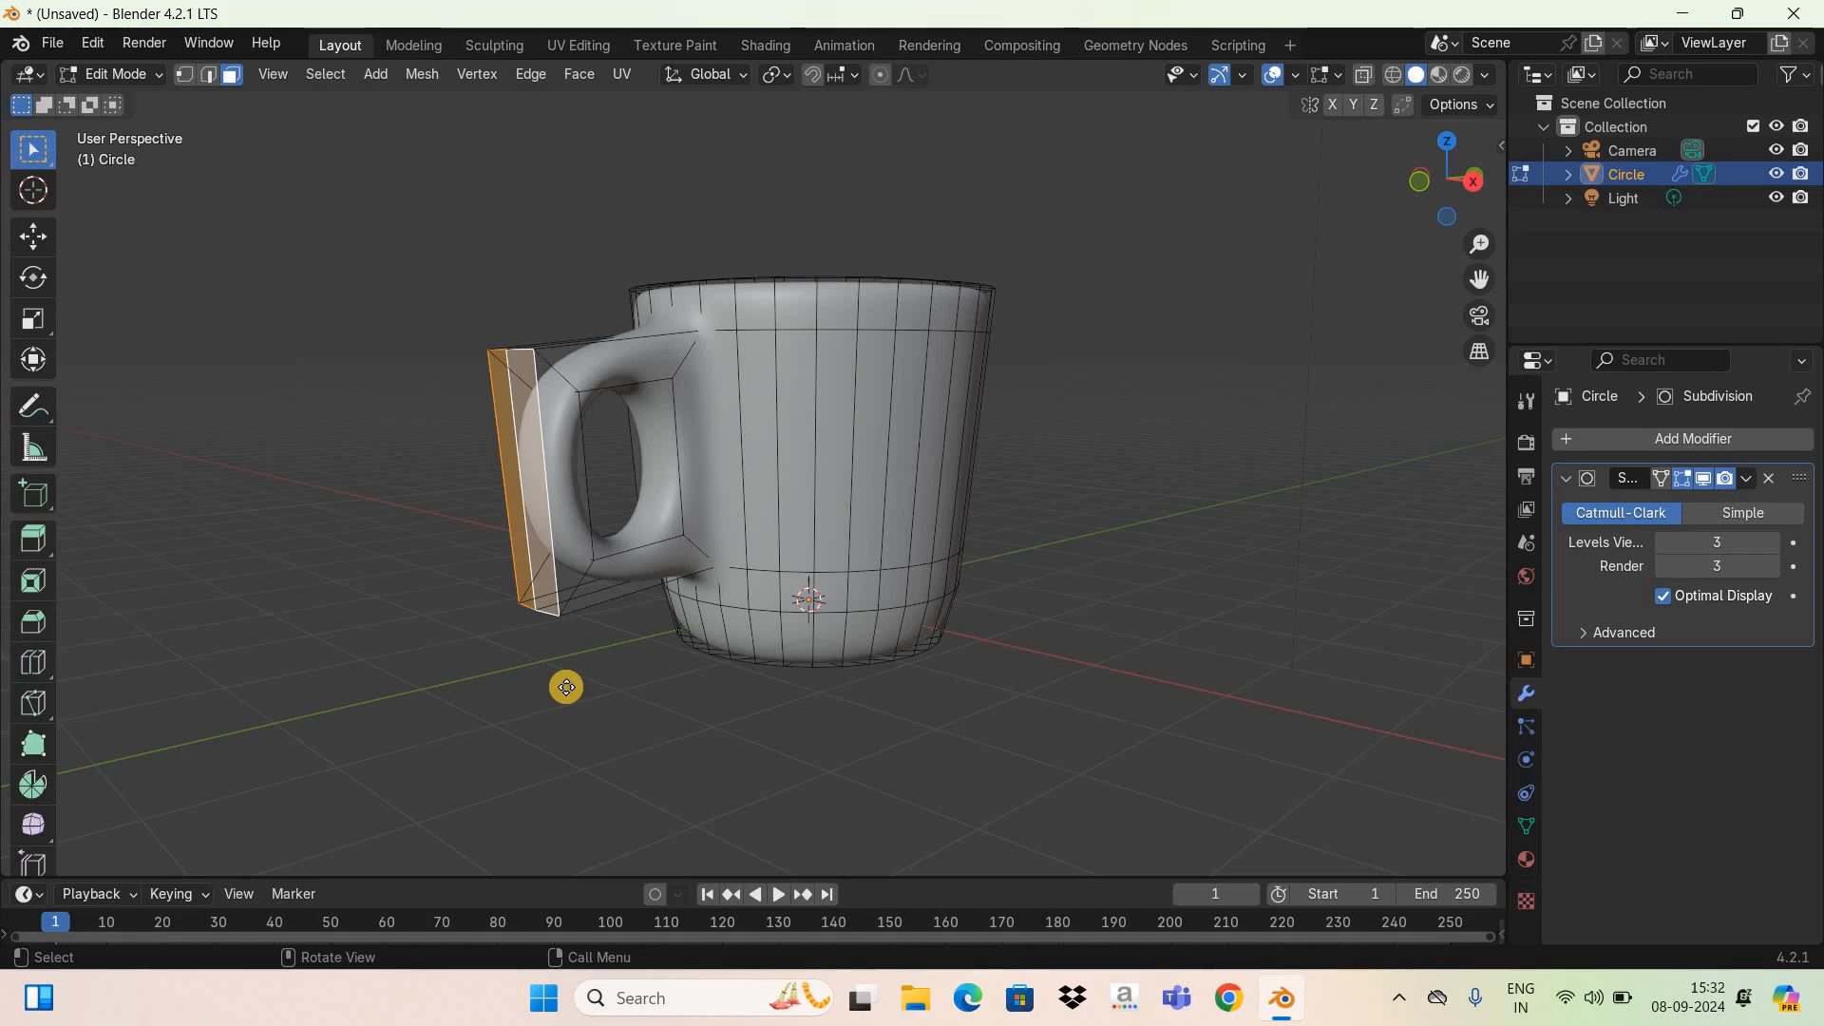
pyautogui.press('g')
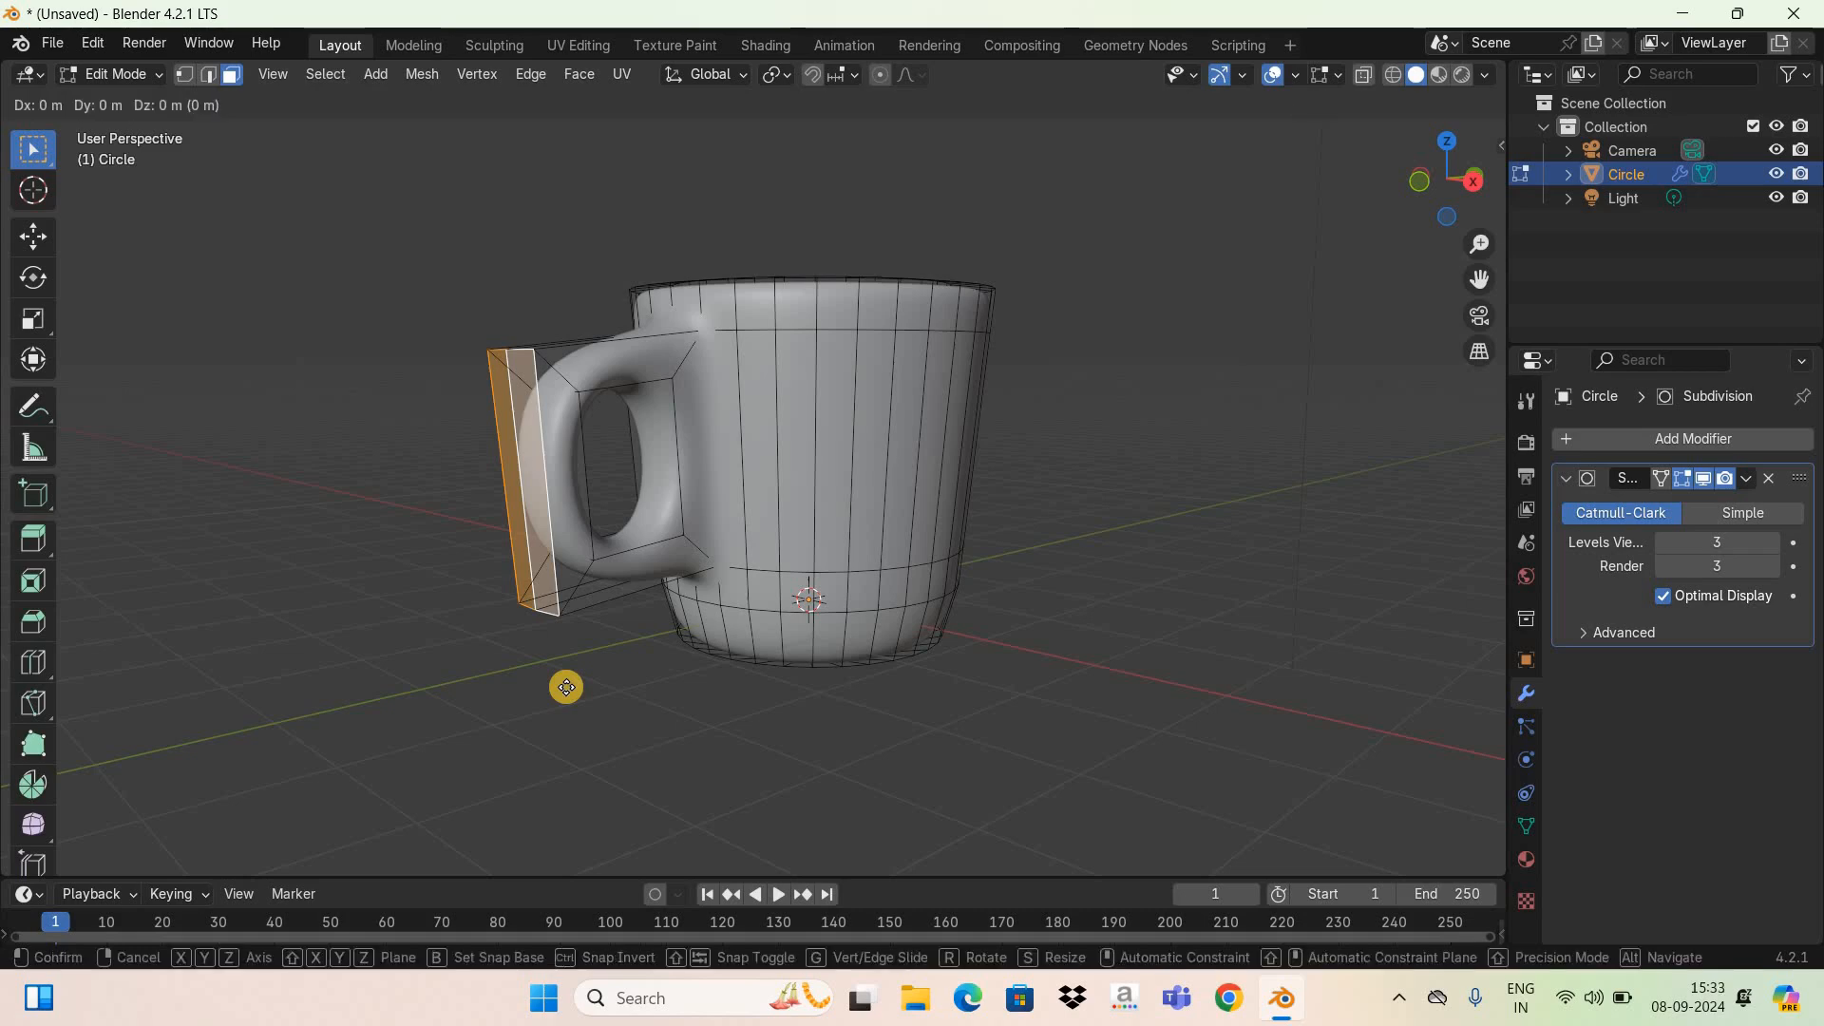
pyautogui.press('y')
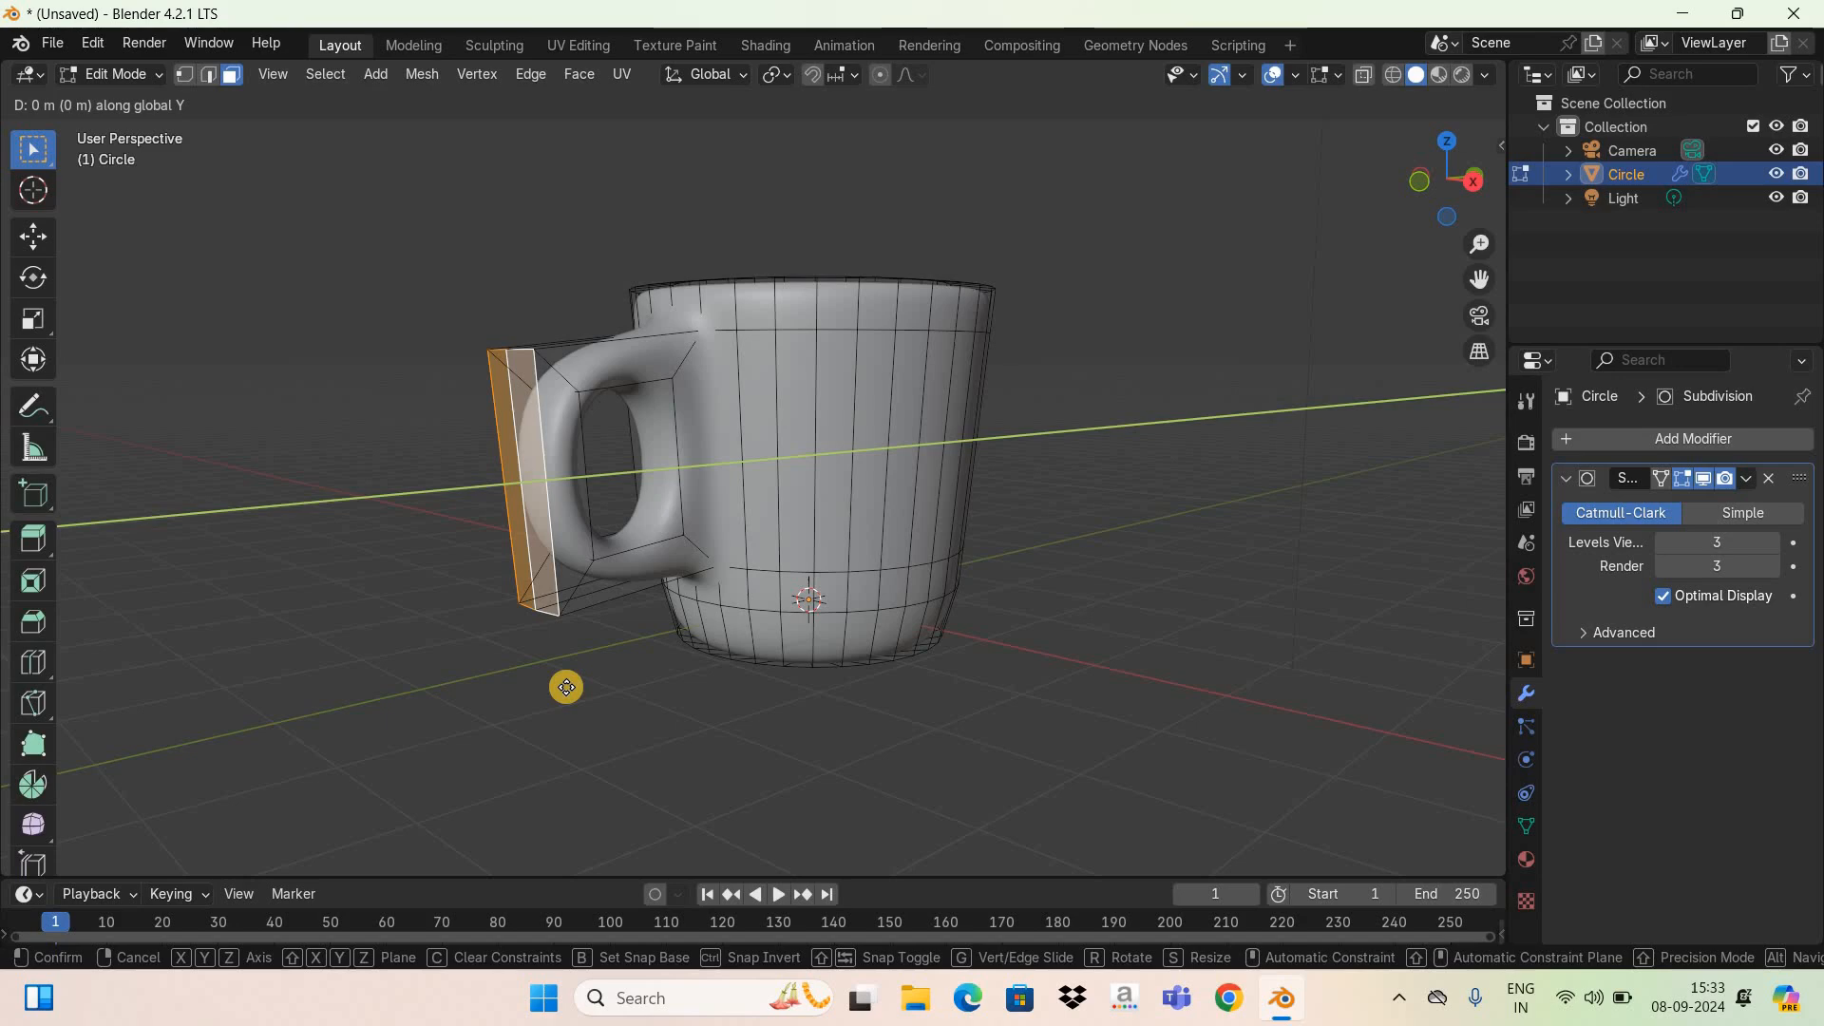
pyautogui.write('0.1')
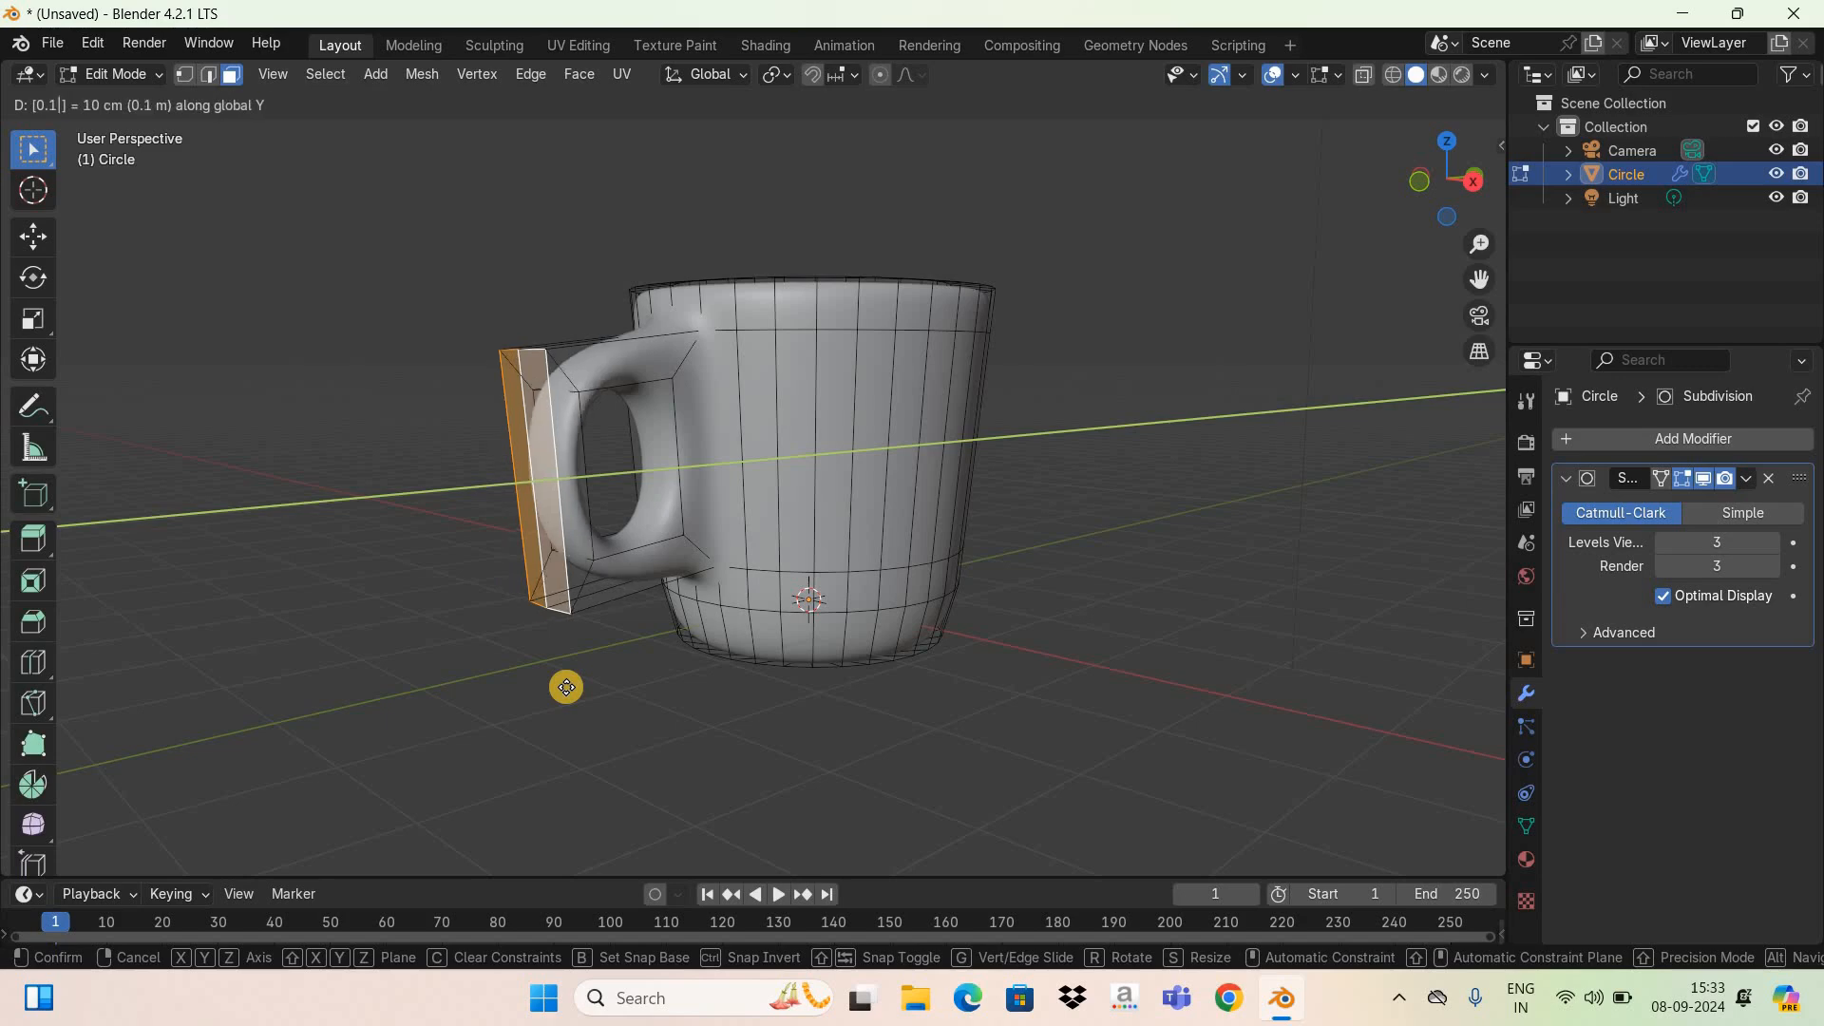
pyautogui.write('5')
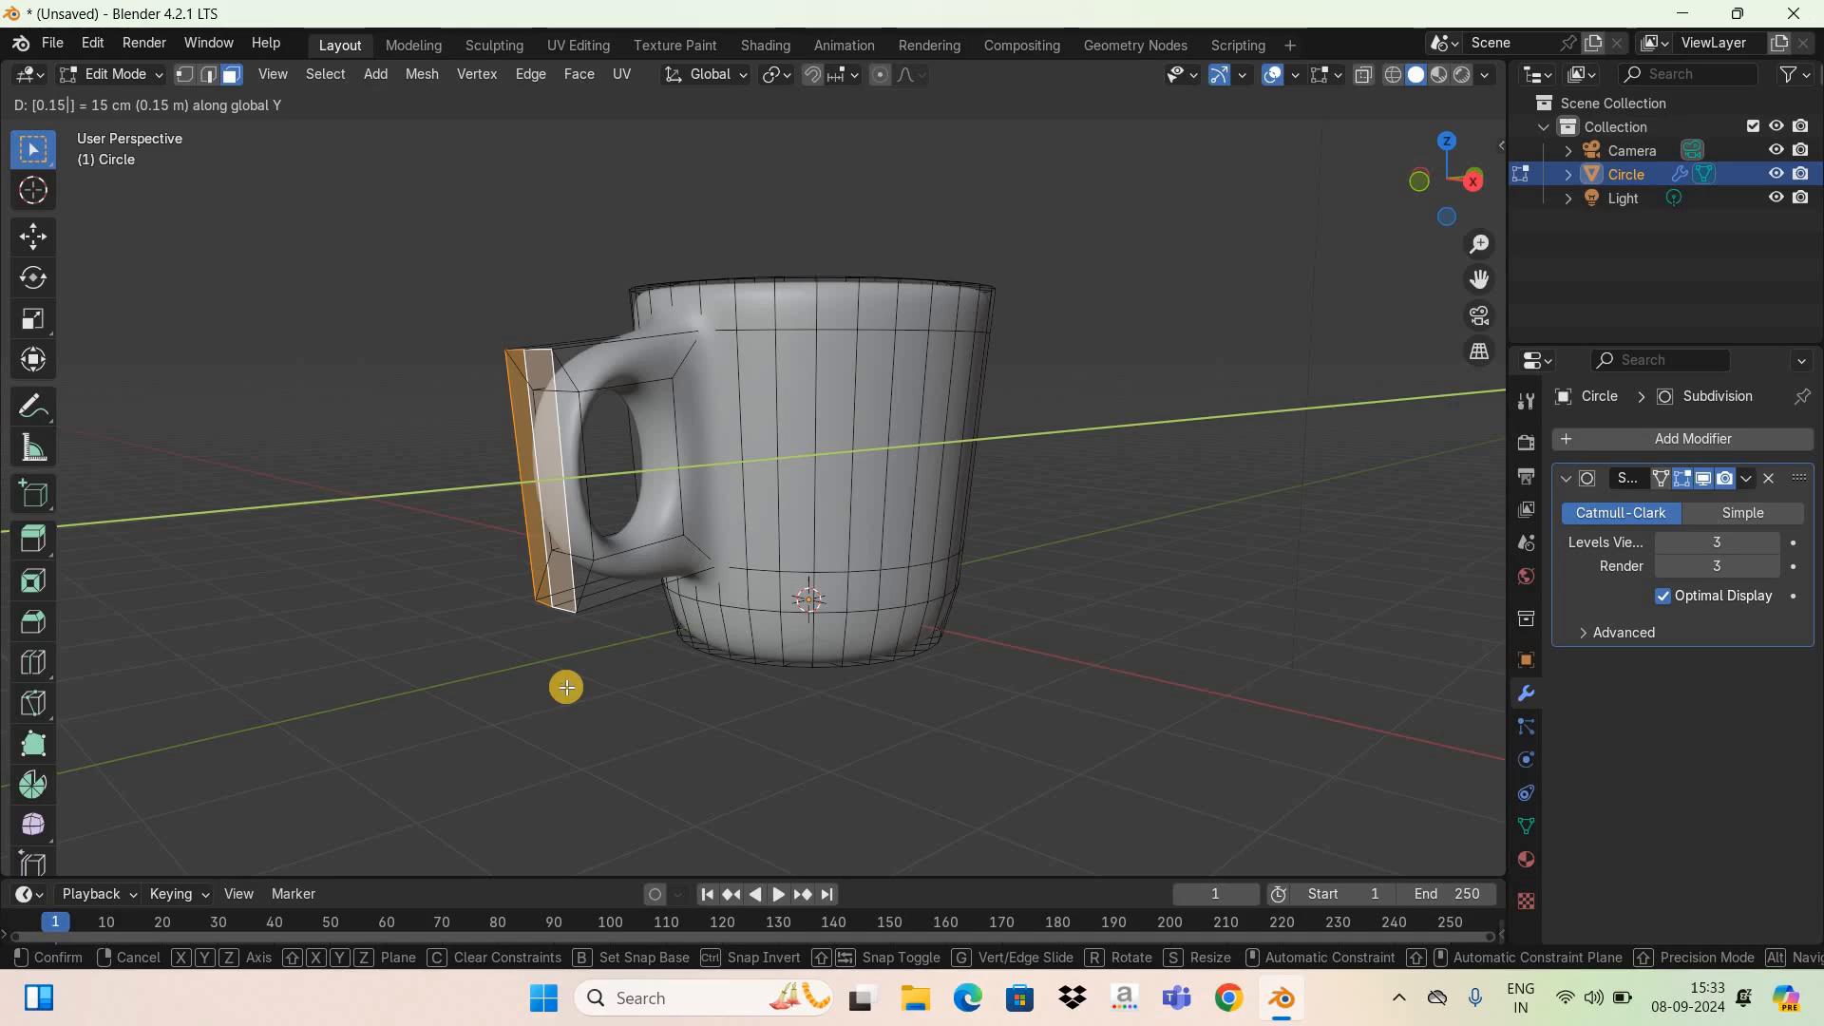
pyautogui.press('Return')
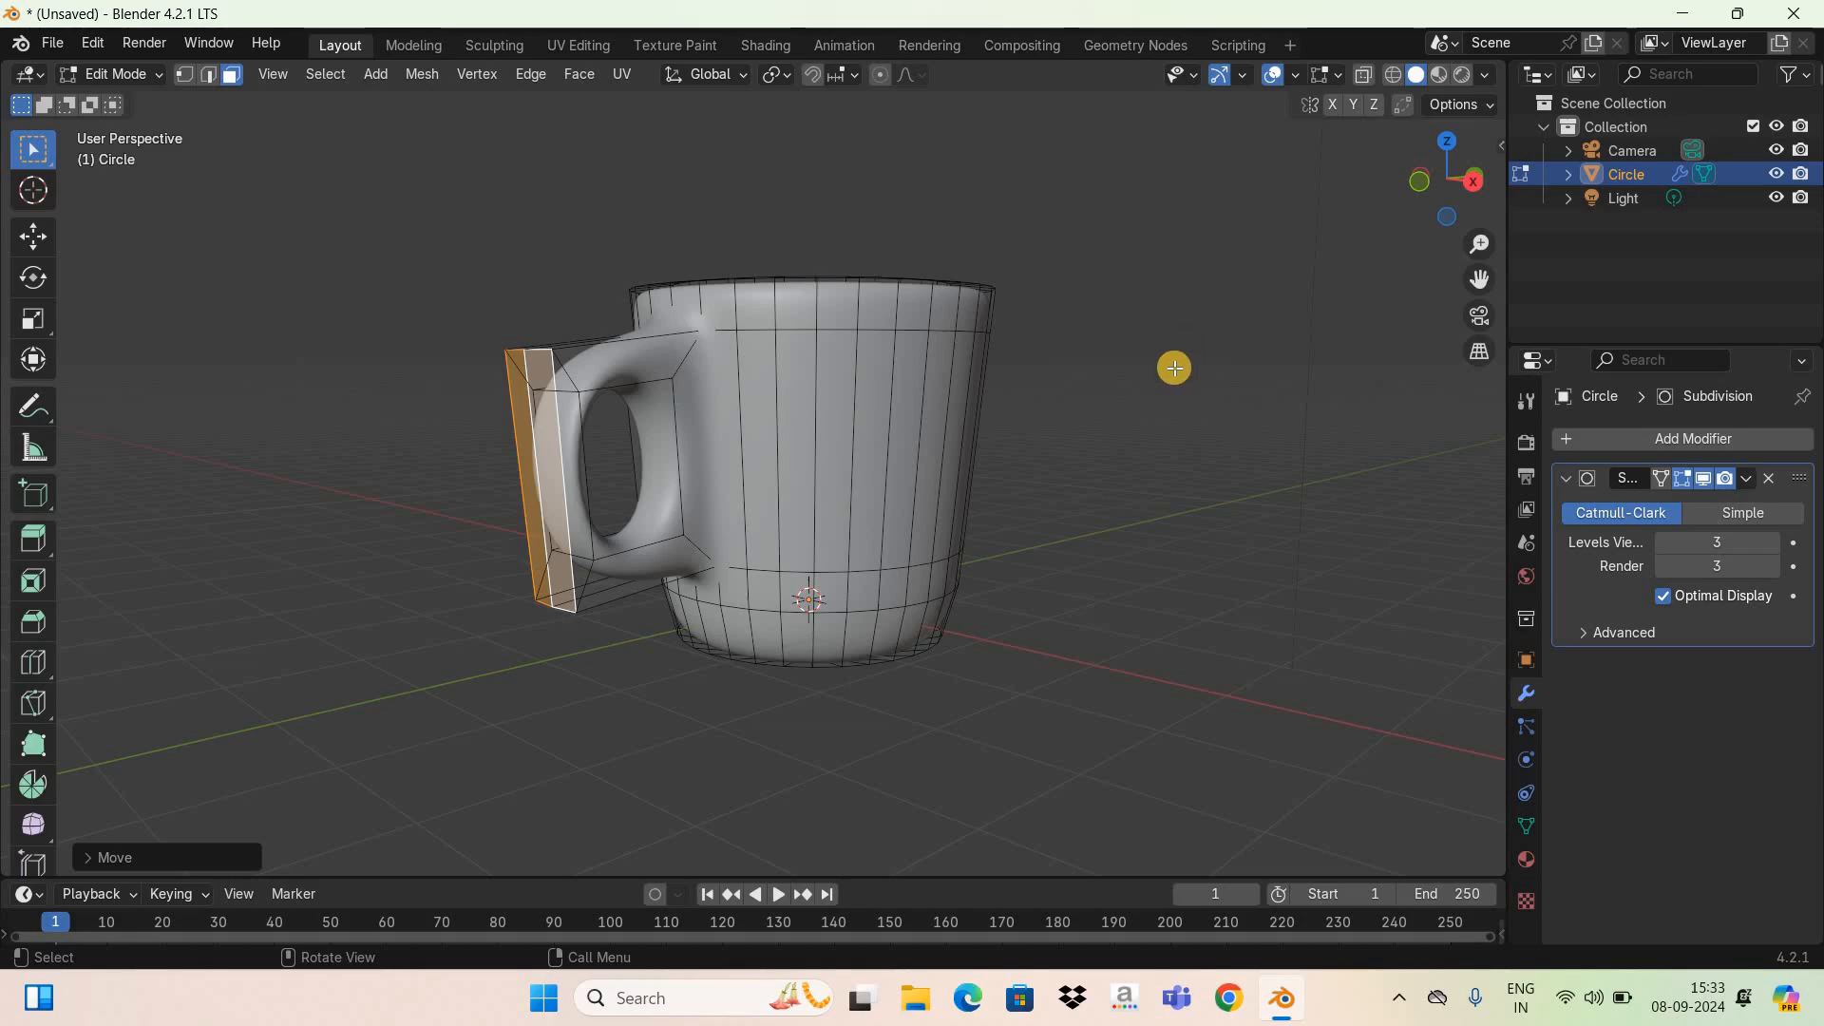
# Step: Add a single loop cut between the rim and the upper wall loop, slid down with a factor of about 0.58
pyautogui.hotkey('ctrl', 'r')
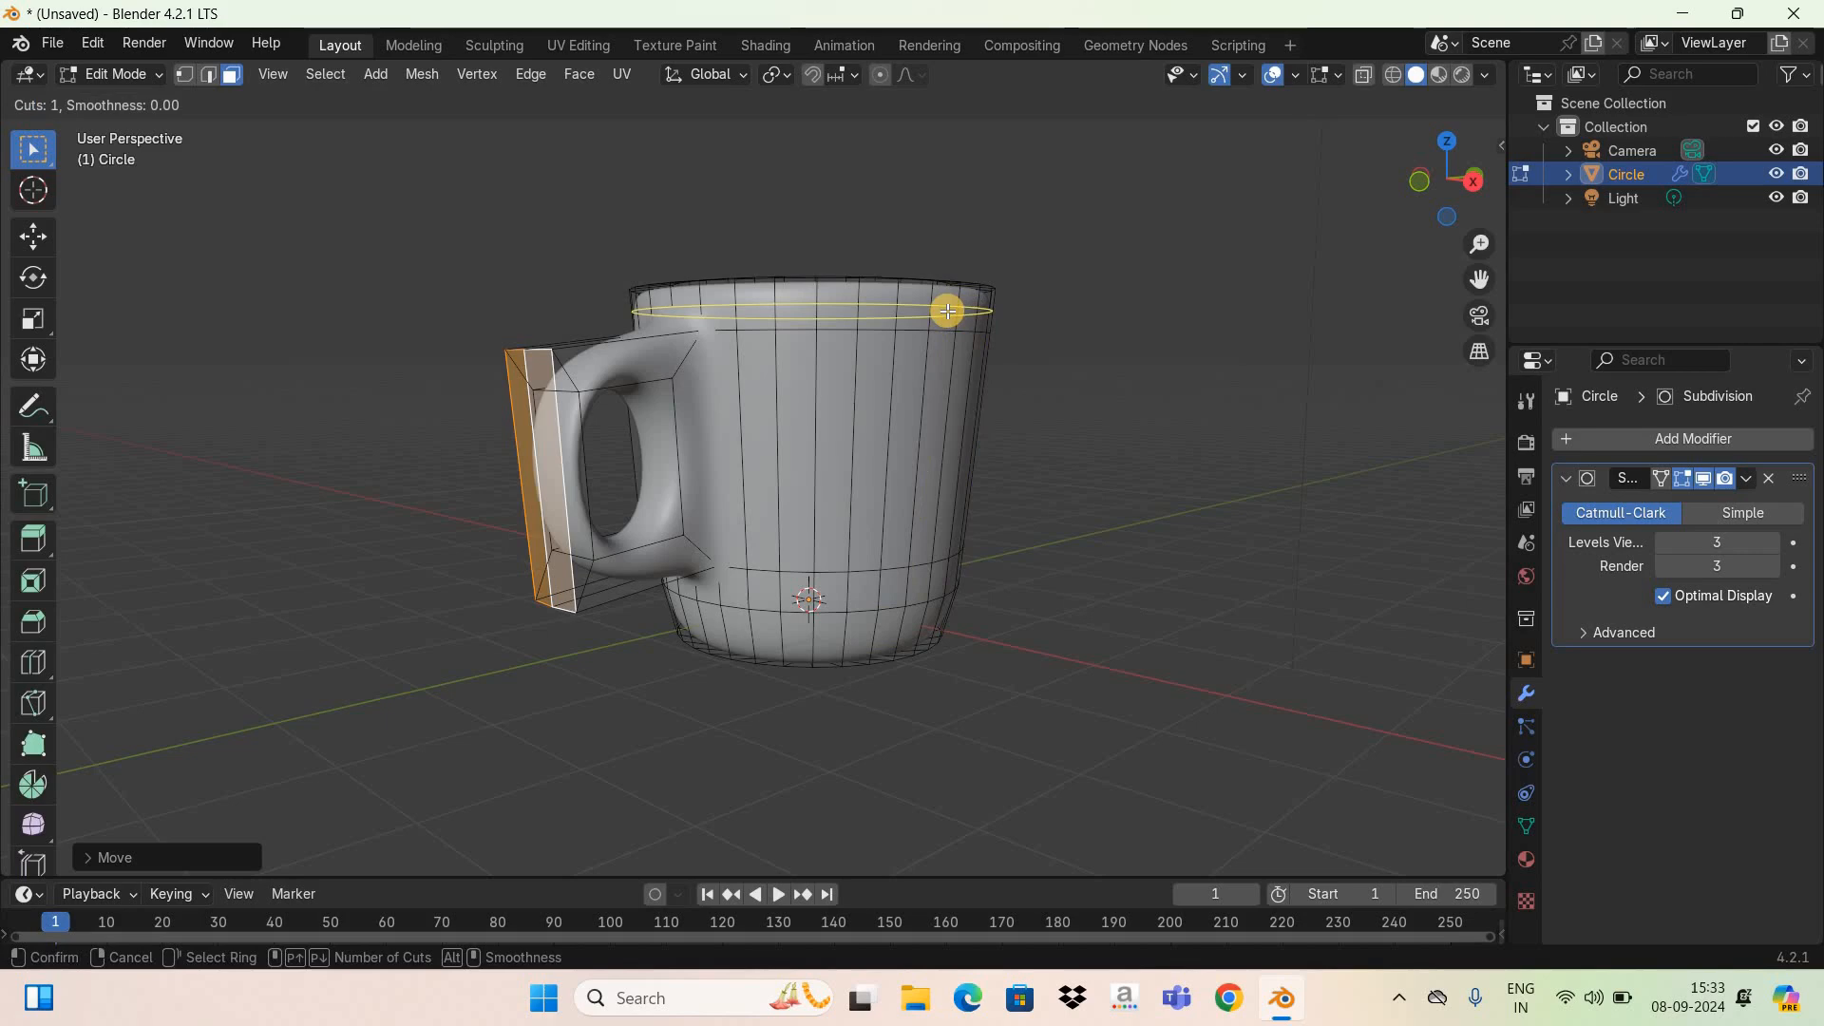
pyautogui.click(885, 302)
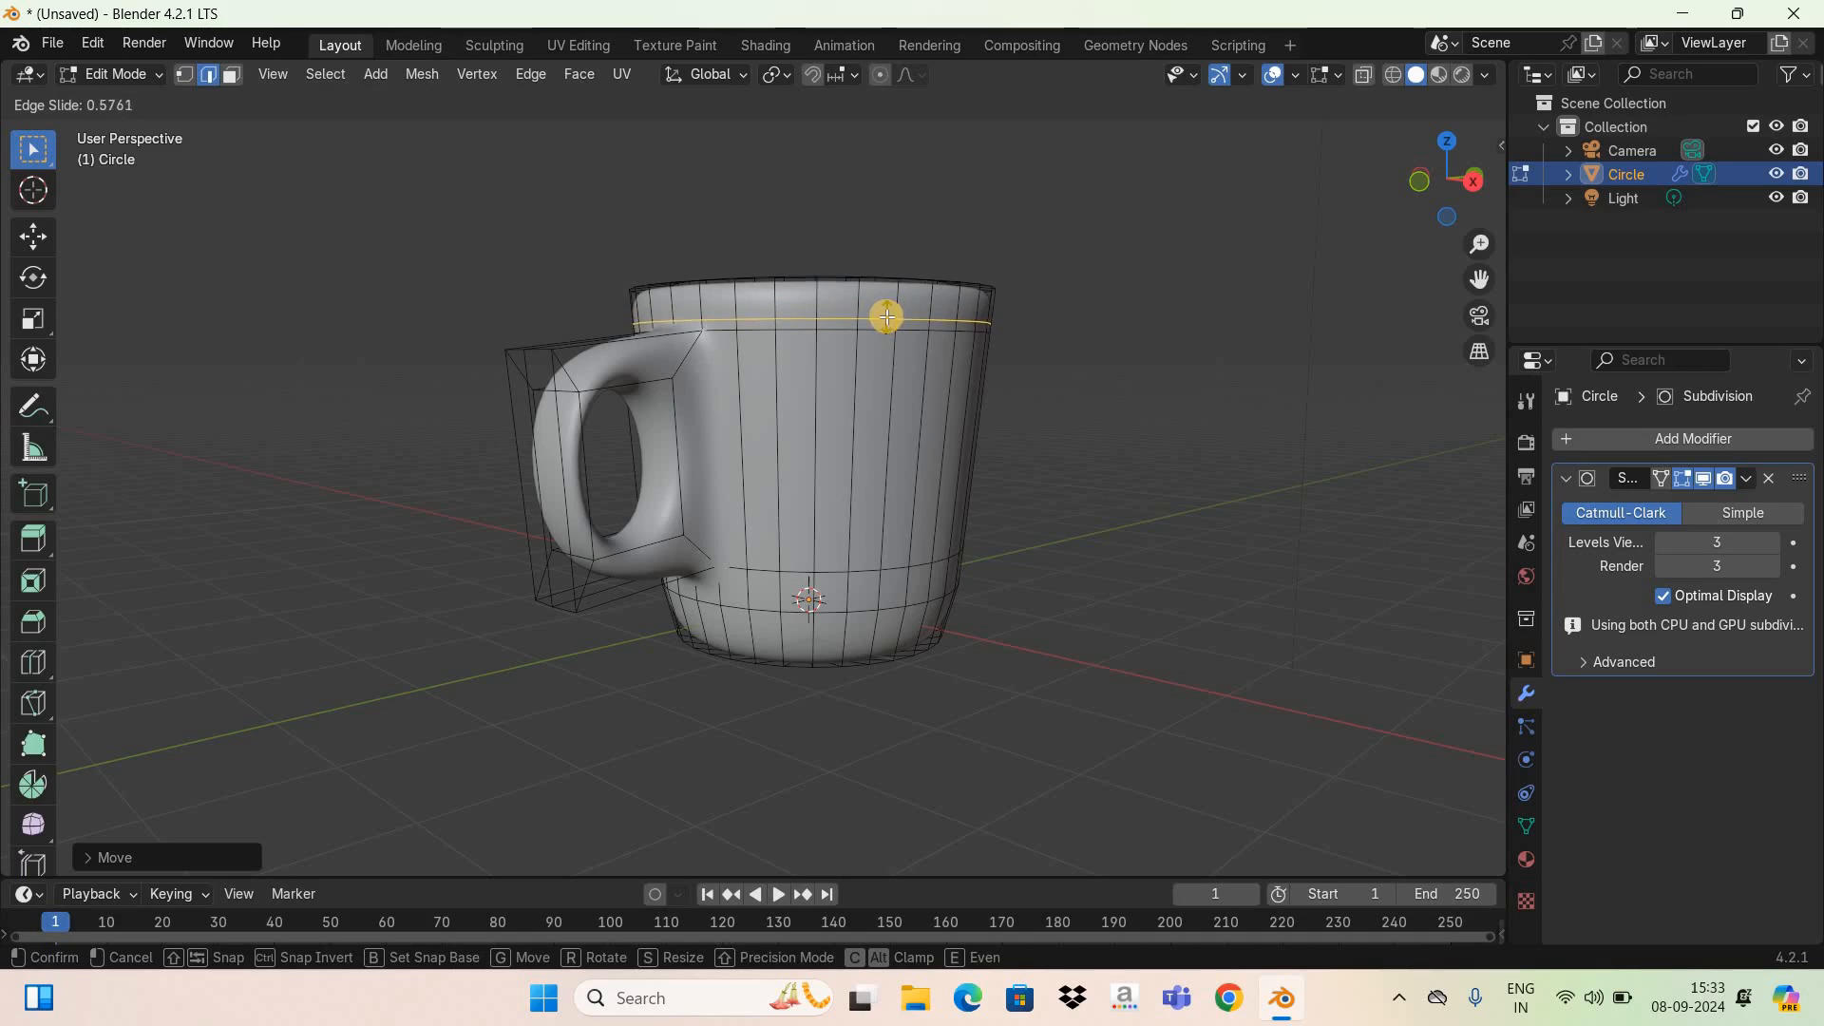
pyautogui.click(888, 316)
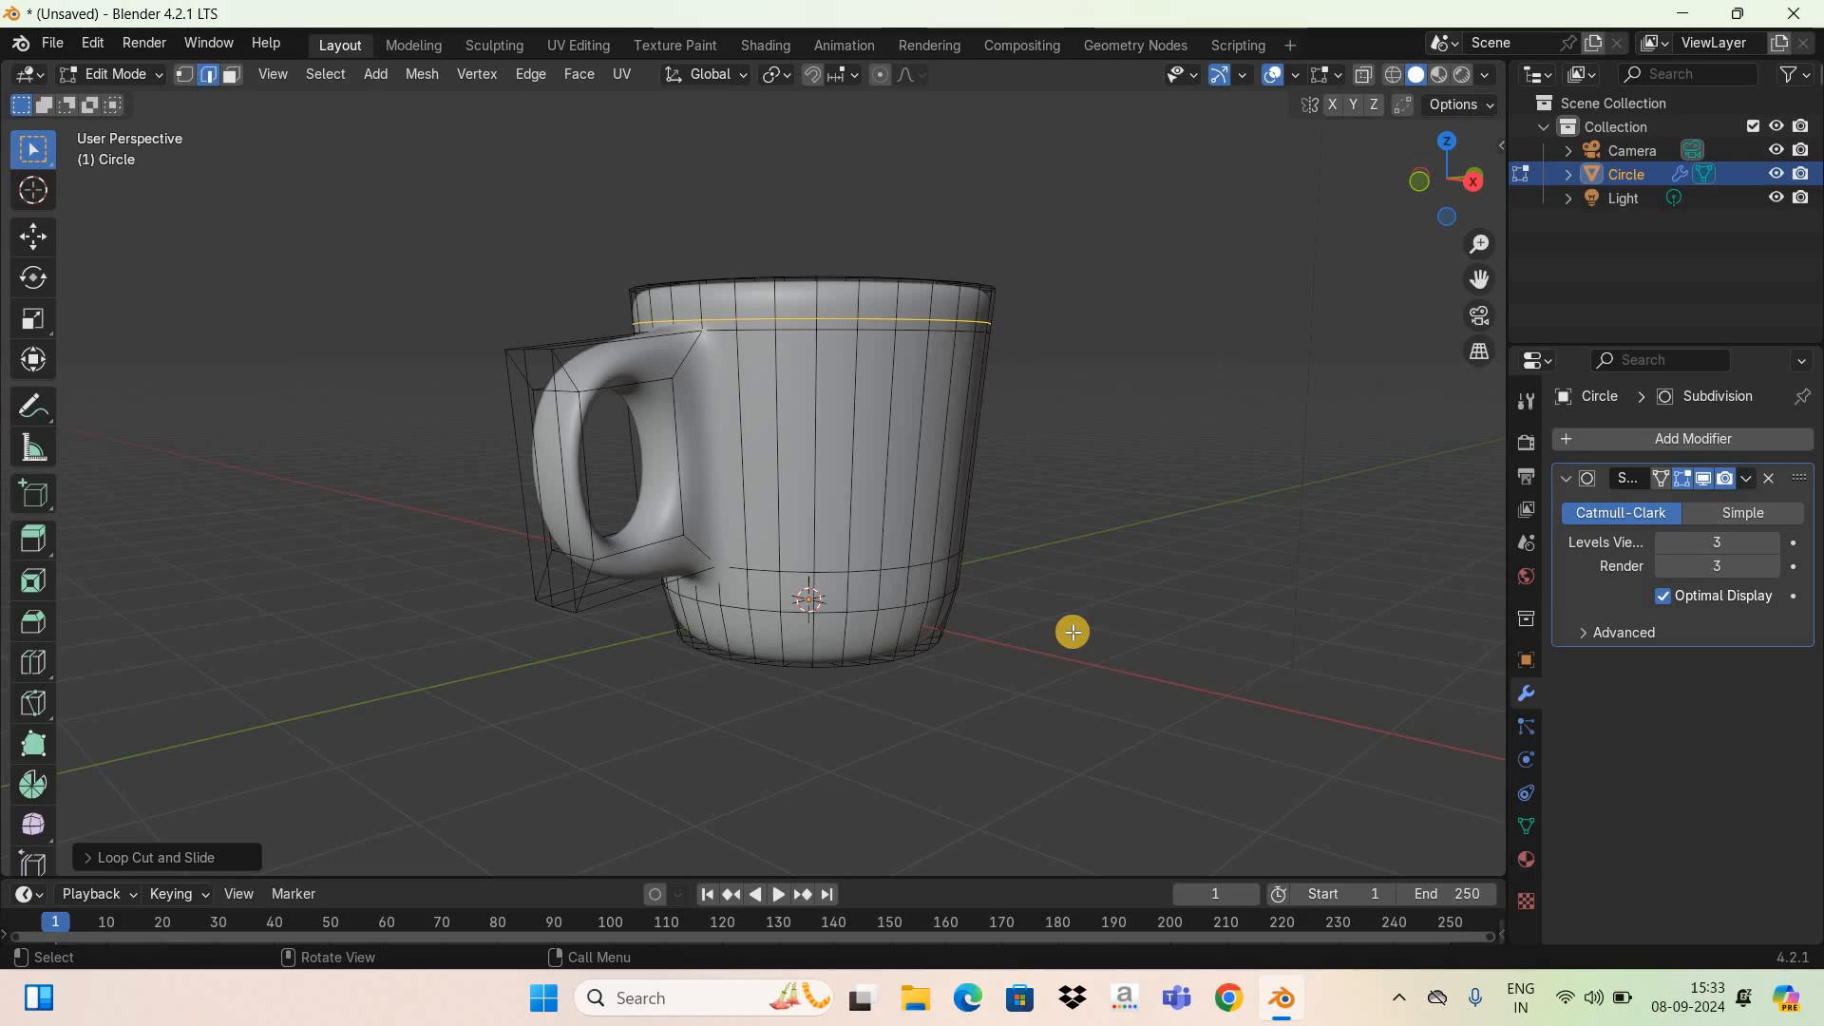
# Step: Recalculate the normals of the whole cup mesh to the outside and return to Object Mode
pyautogui.press('a')
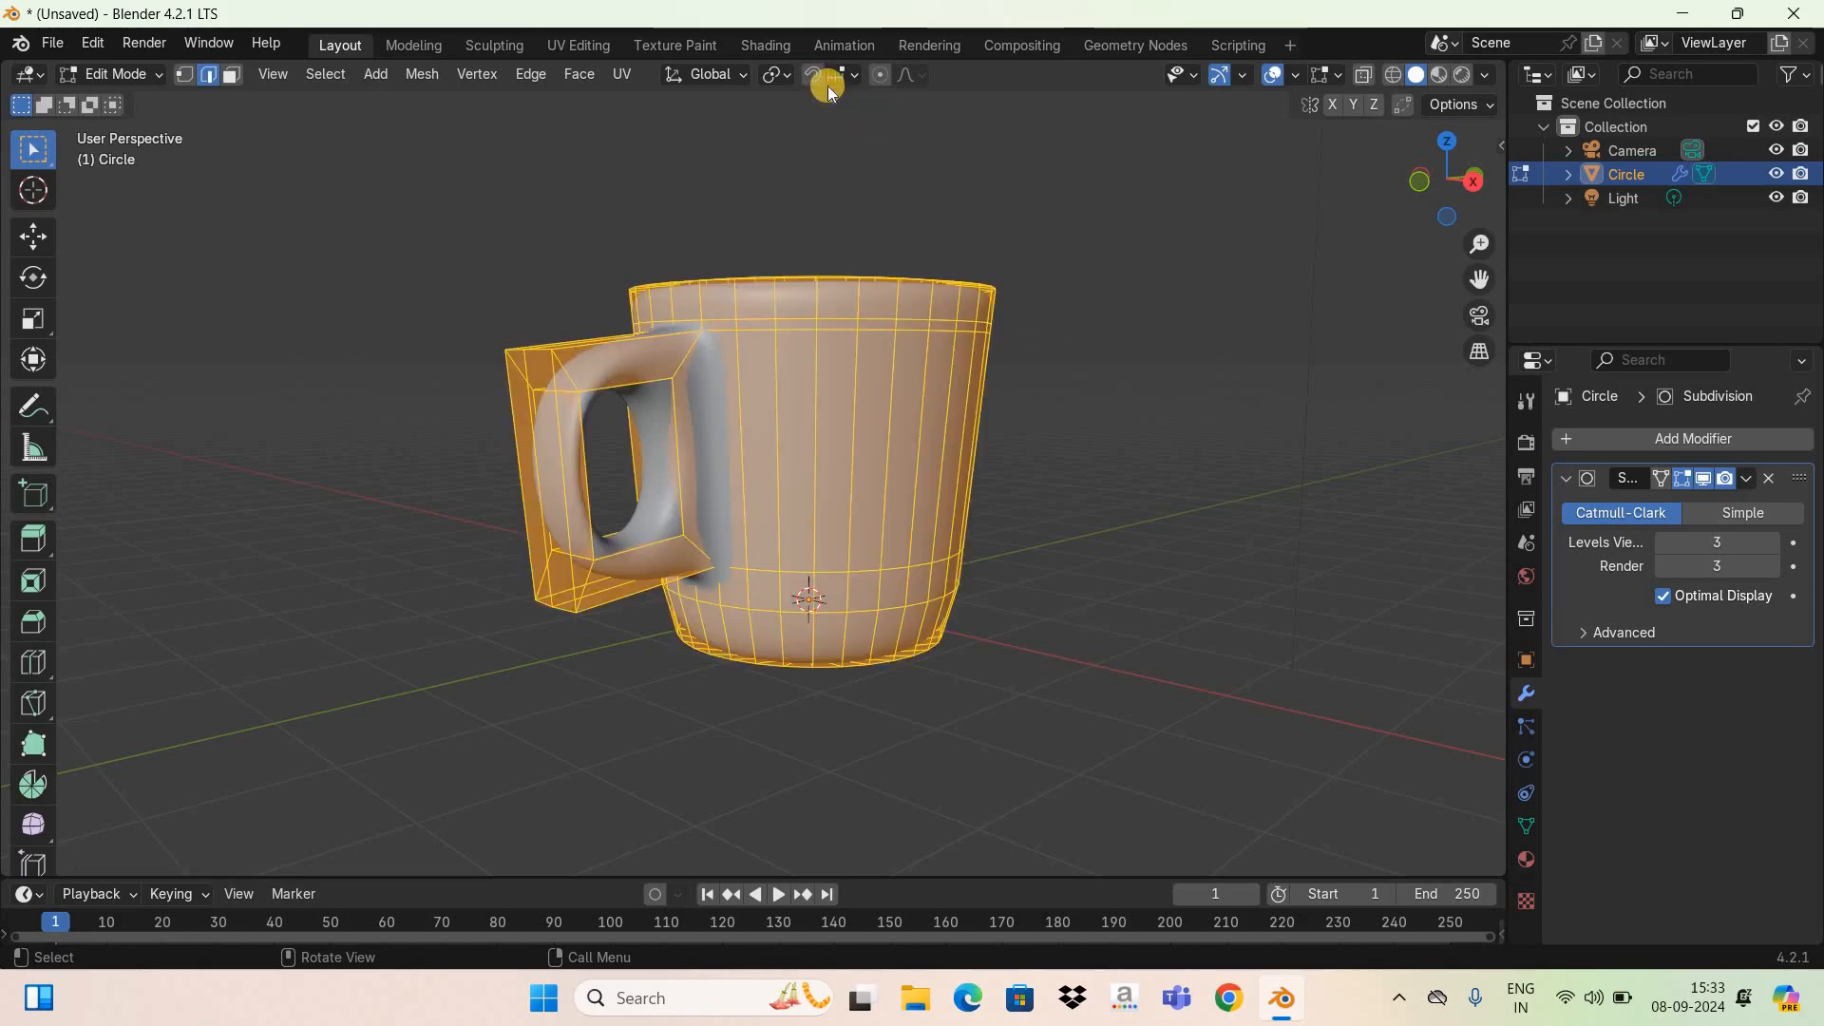
pyautogui.click(421, 73)
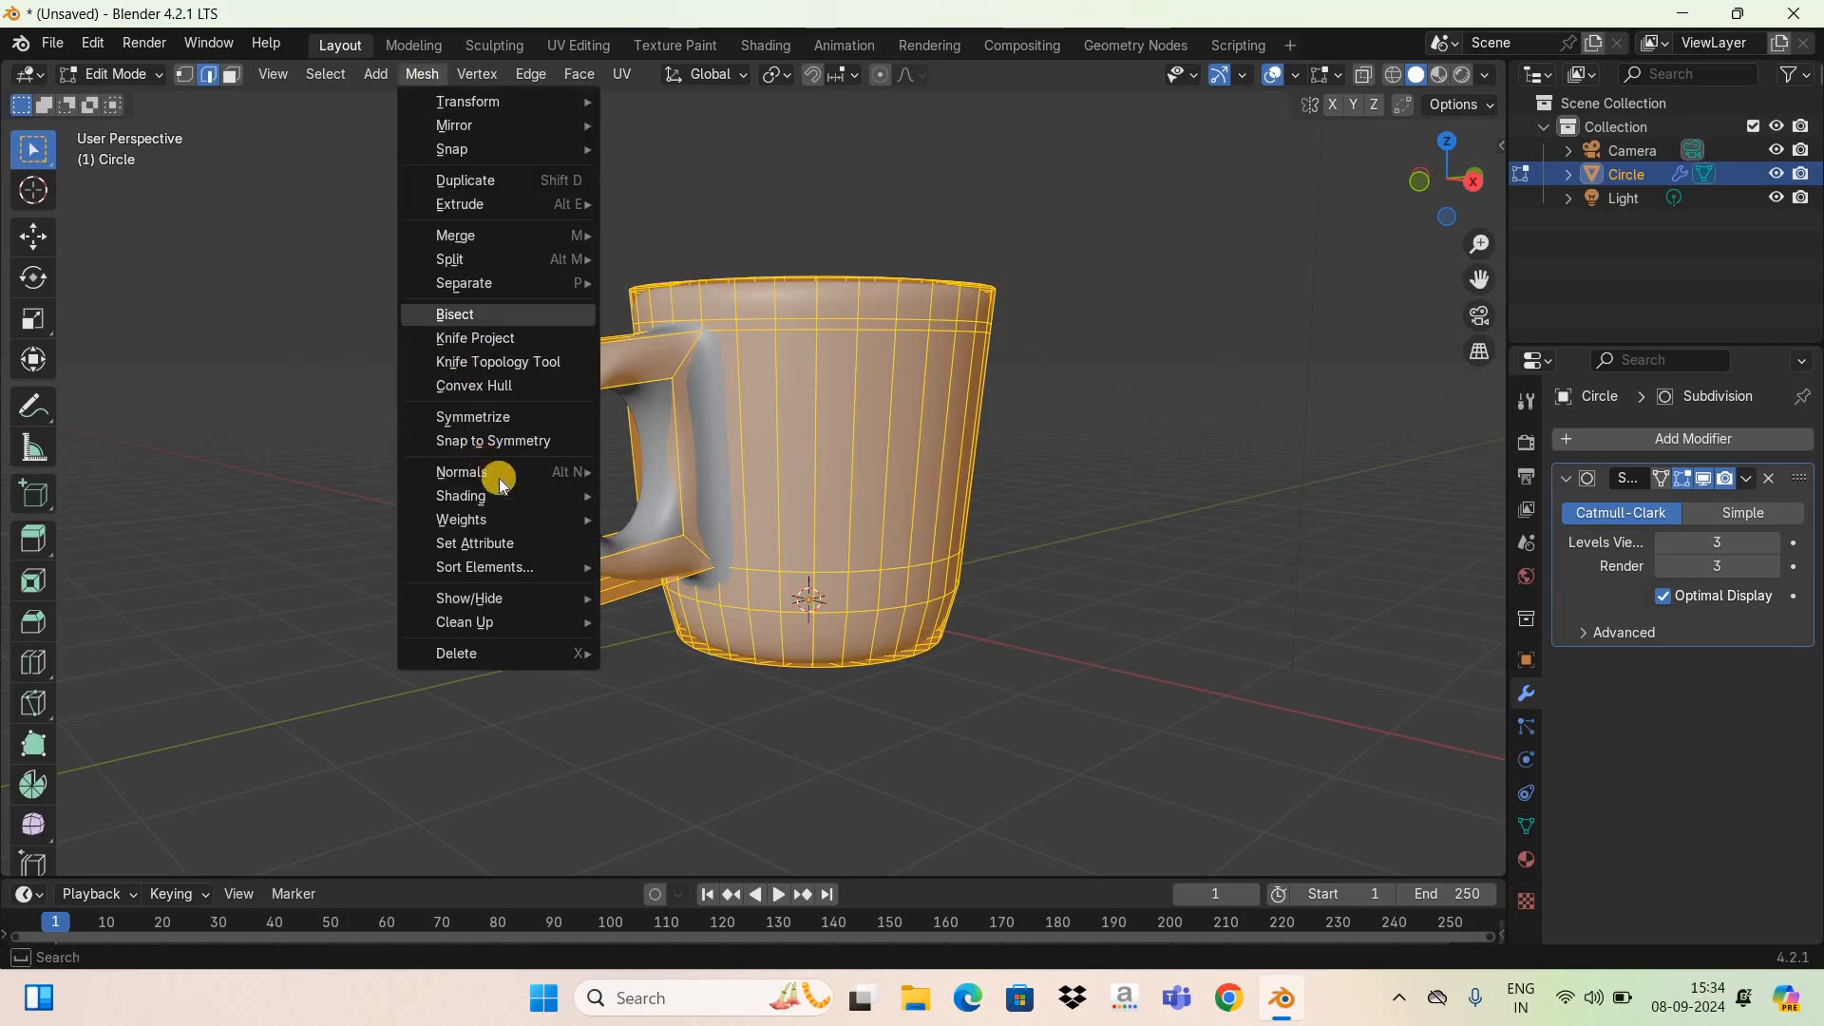
pyautogui.moveTo(501, 482)
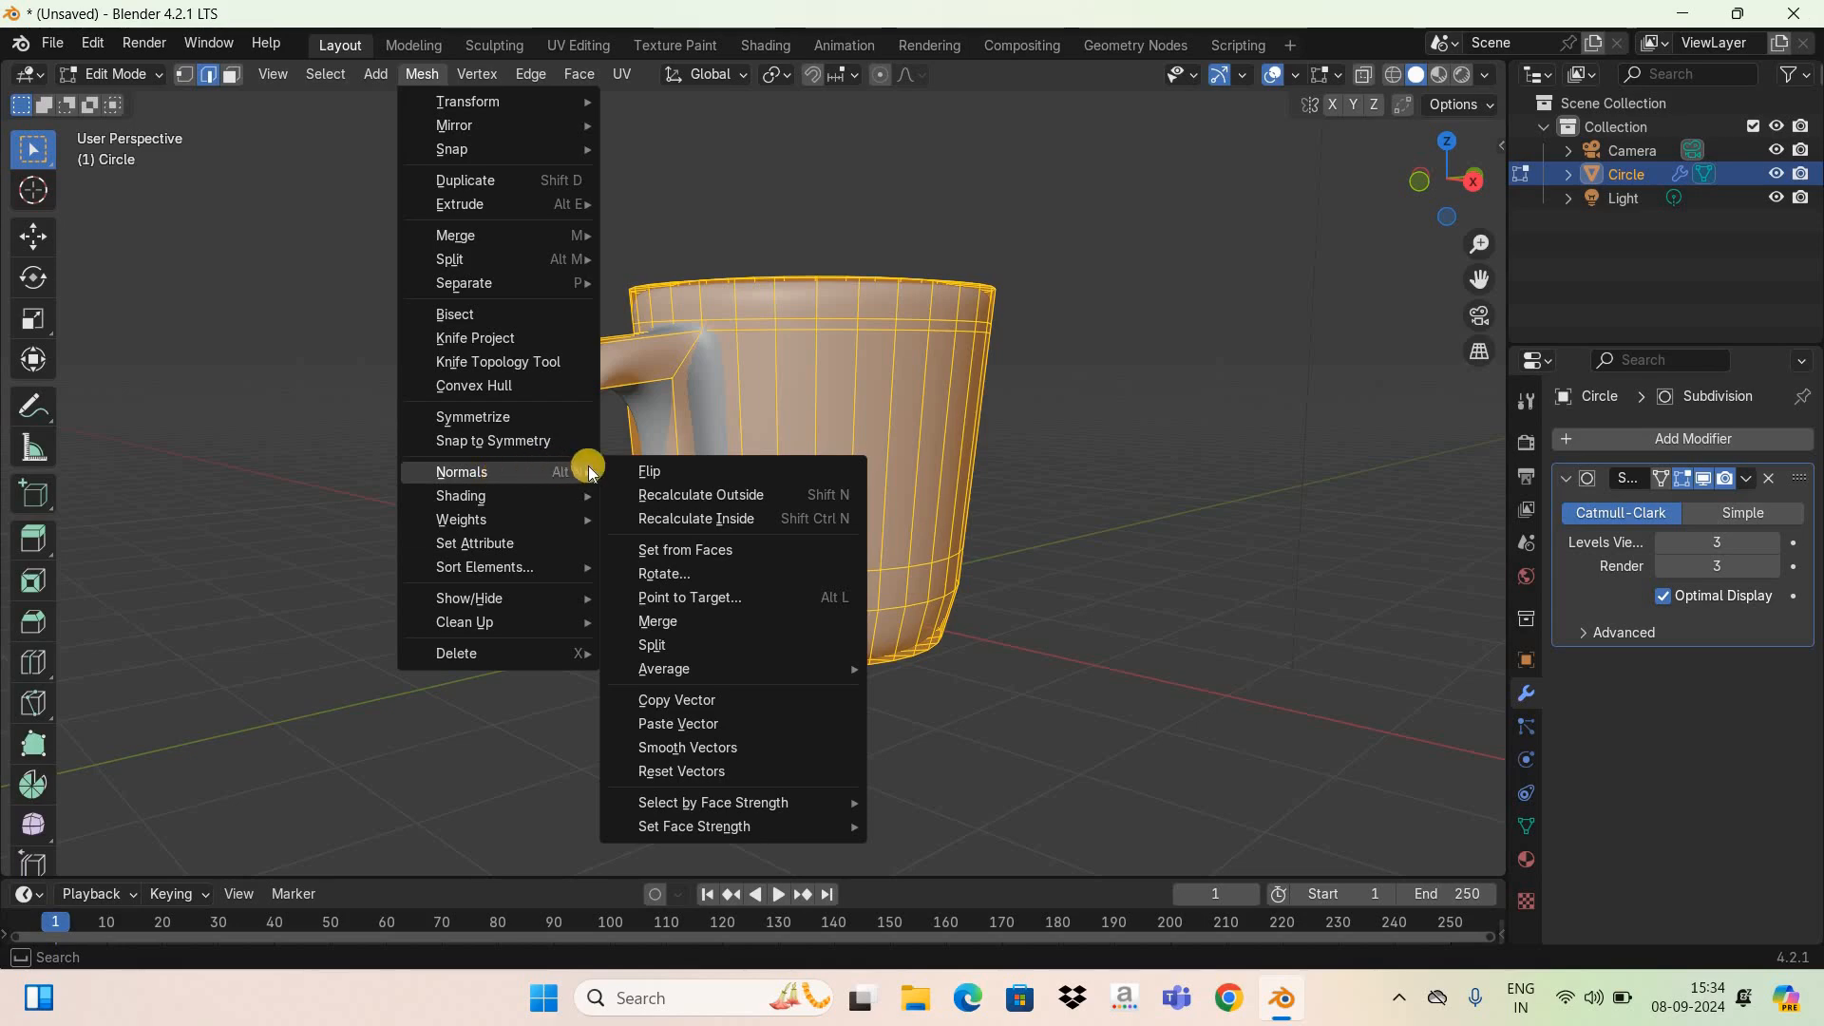
pyautogui.click(760, 496)
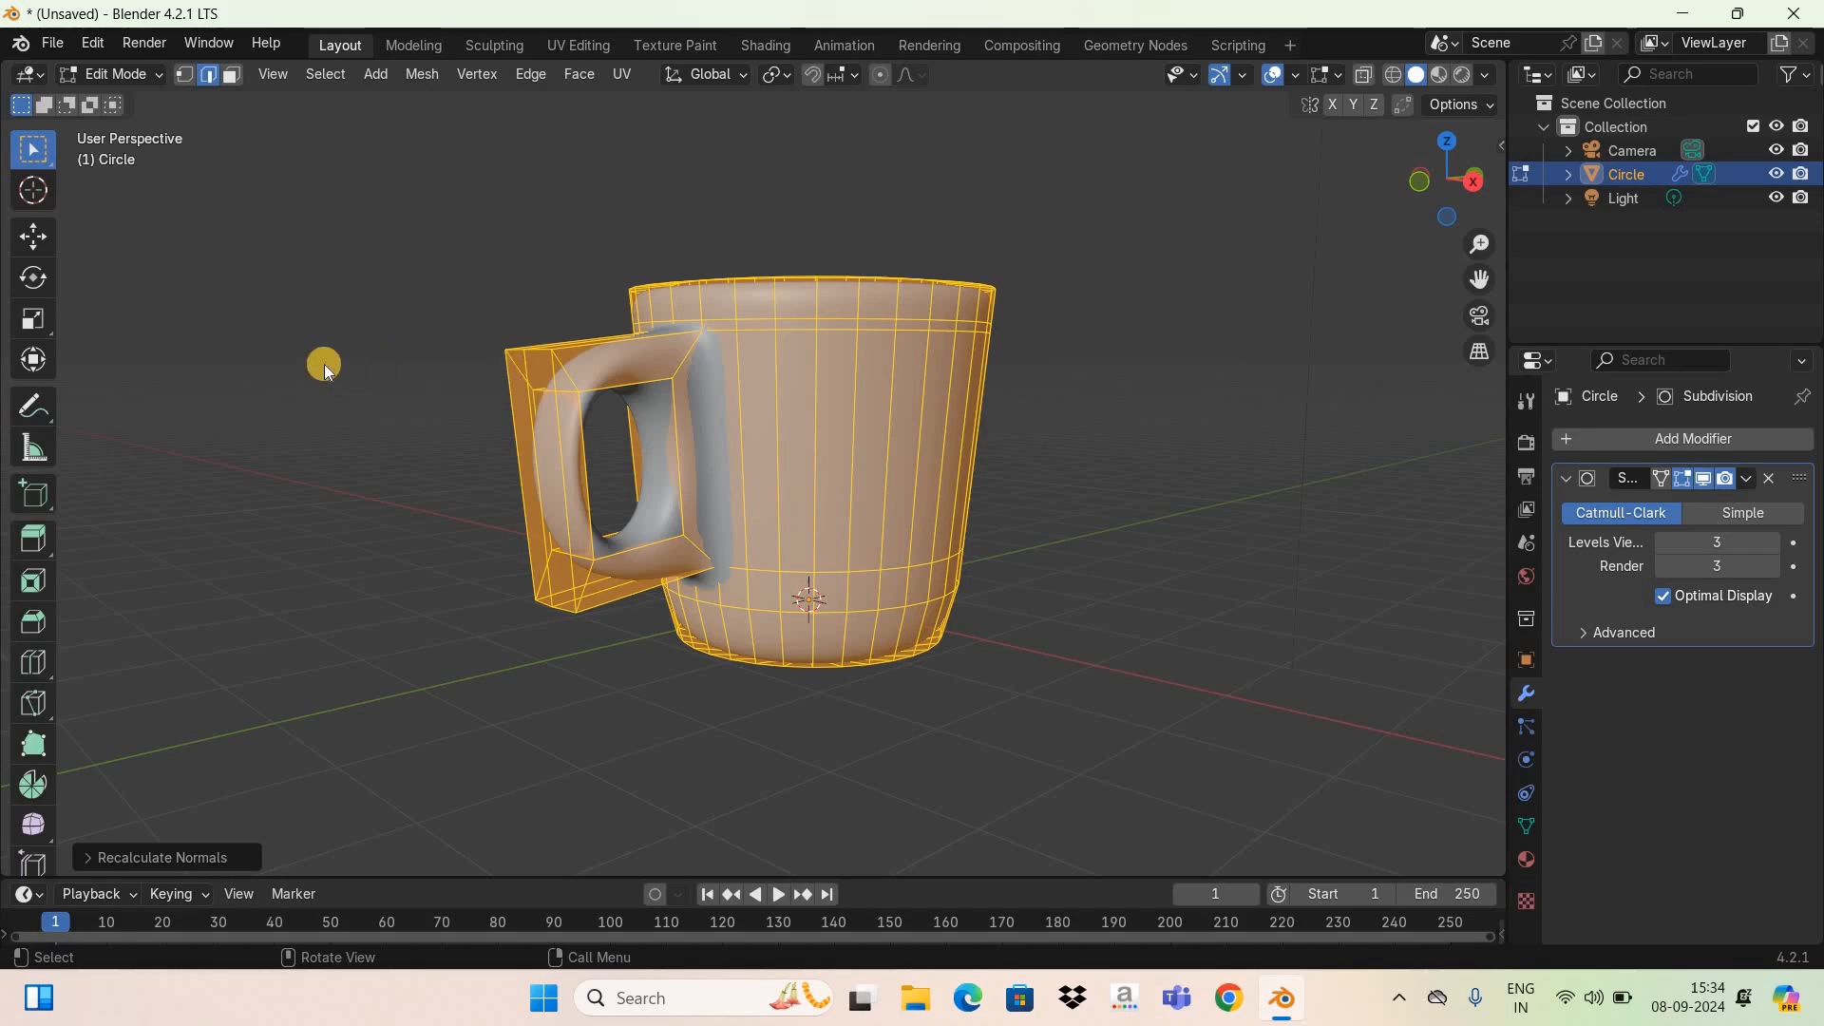
pyautogui.press('Tab')
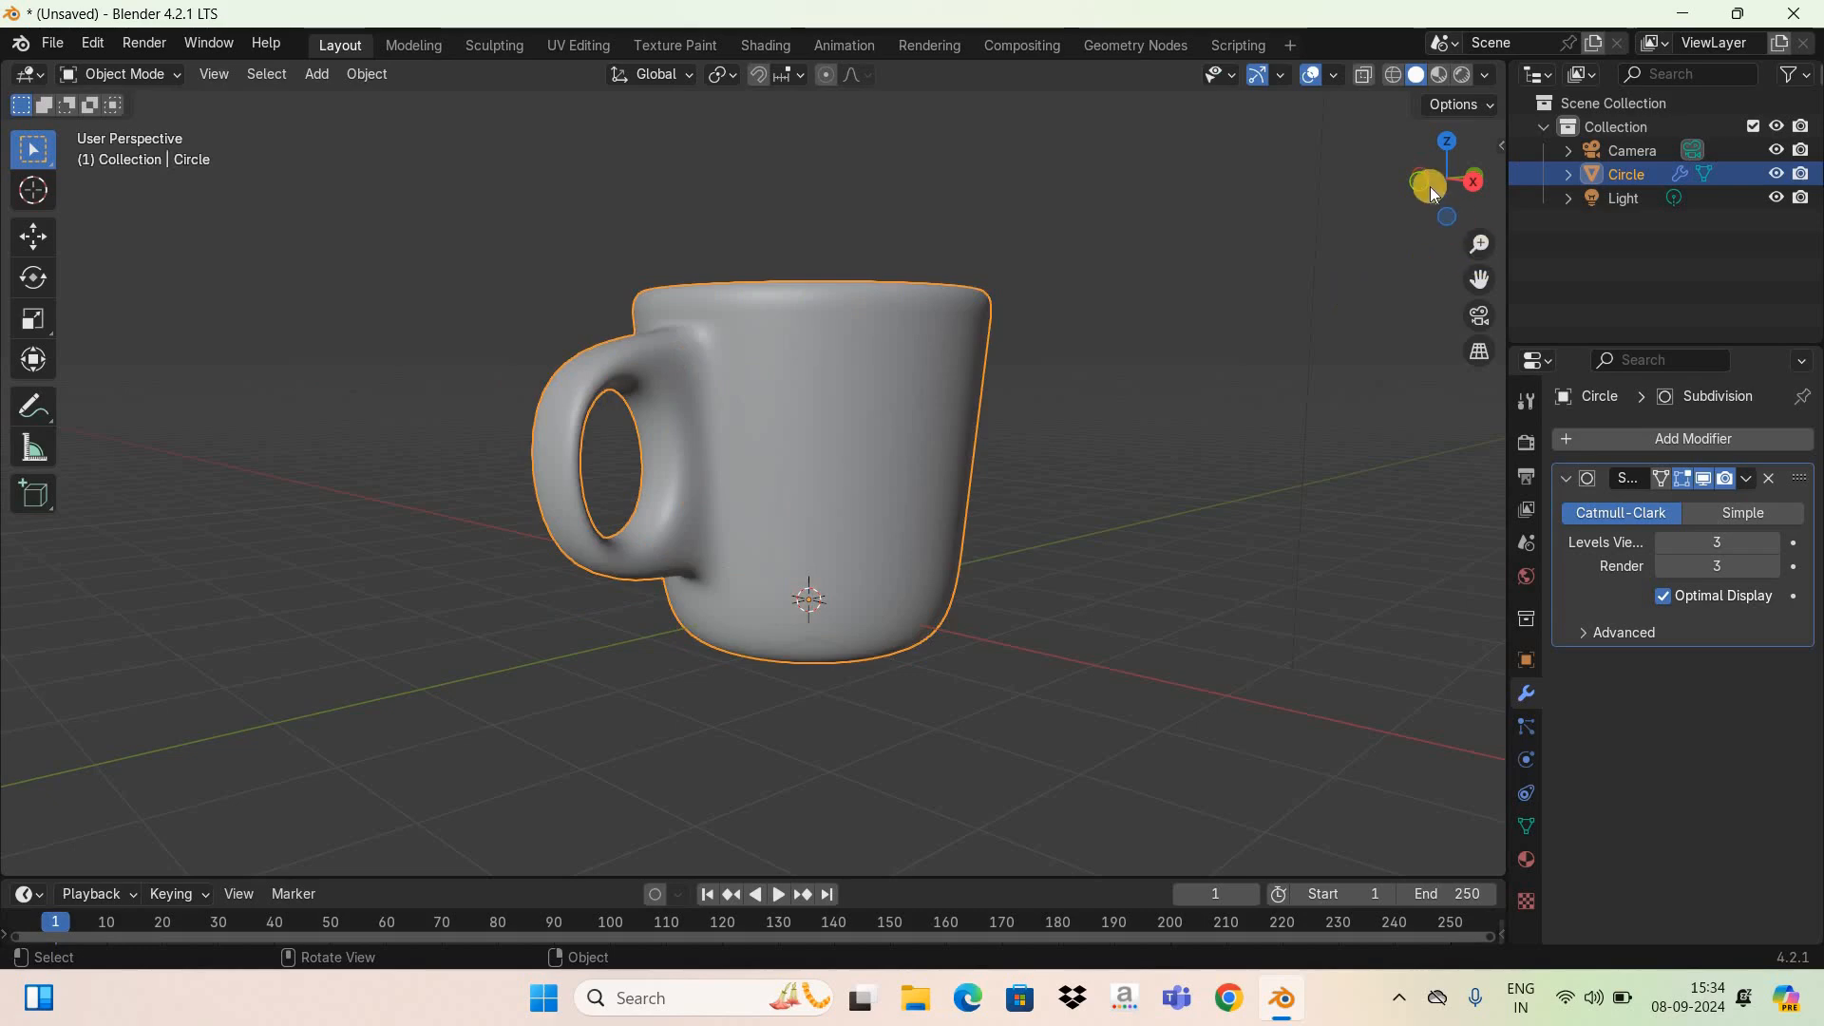
pyautogui.moveTo(1422, 178); pyautogui.dragTo(1144, 446)
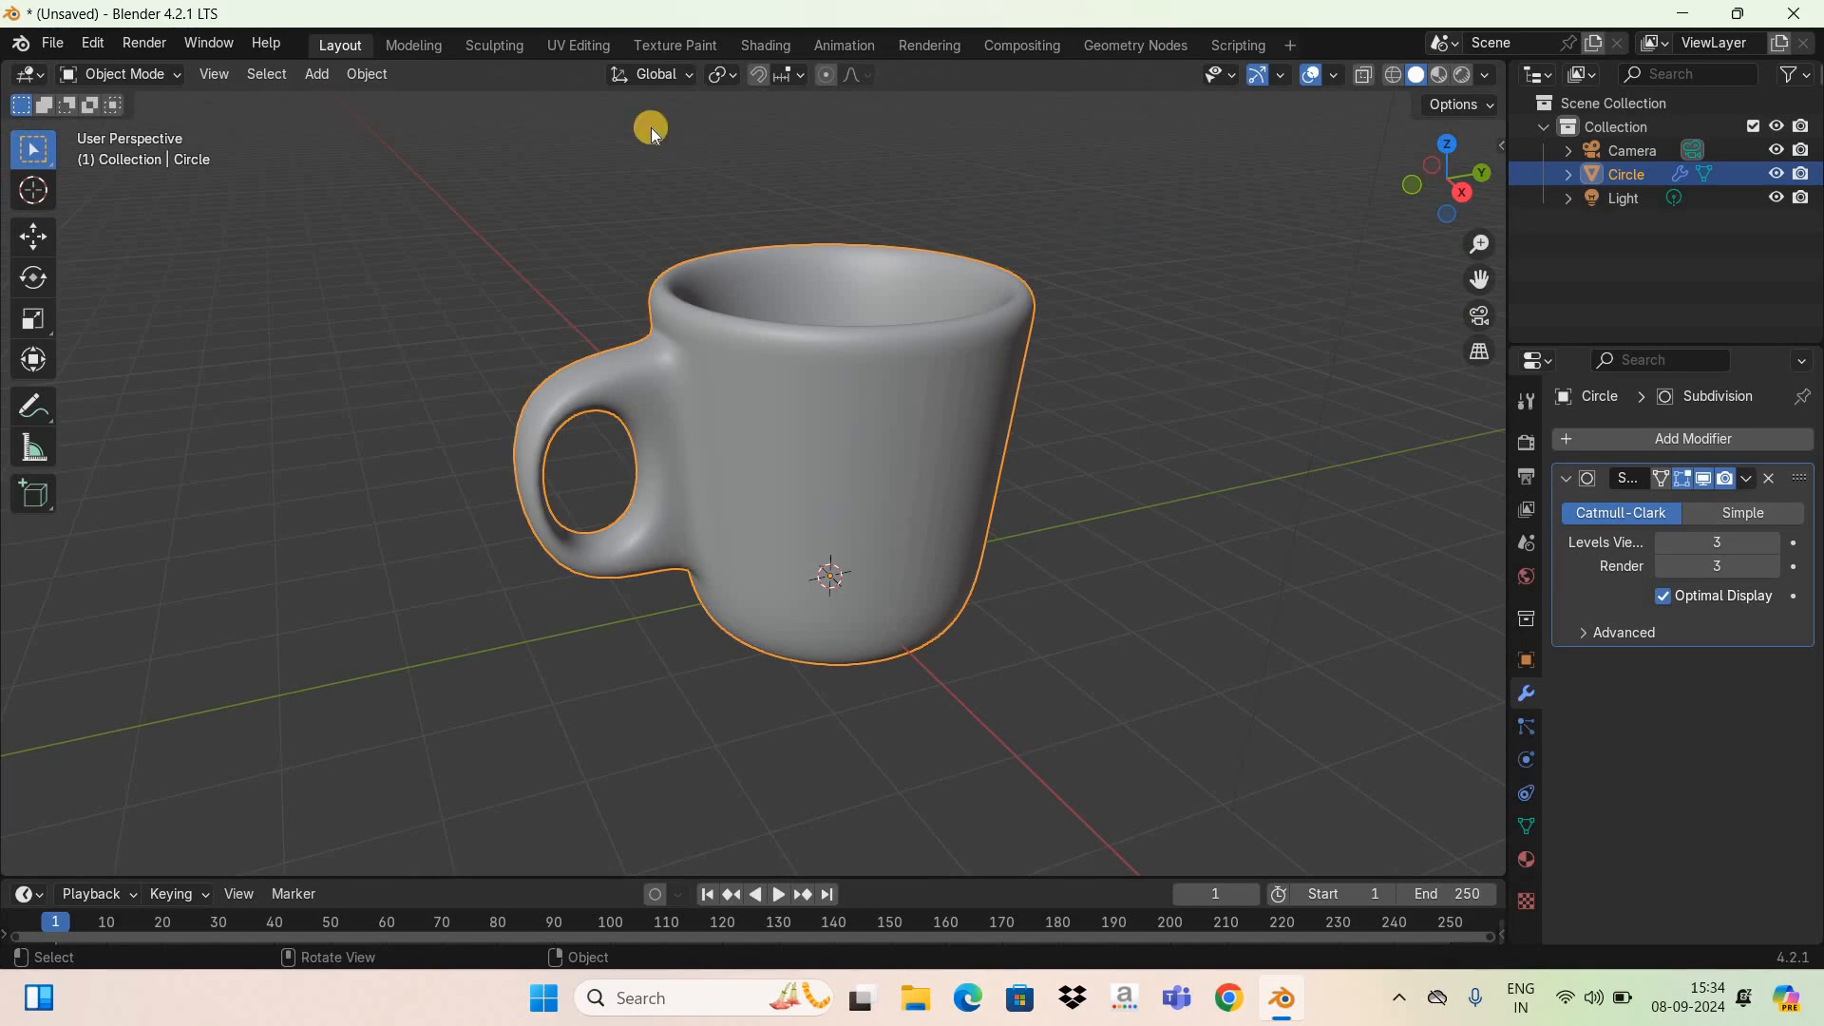
# Step: Add a plane mesh and scale it by 100 as a ground surface
pyautogui.click(319, 77)
pyautogui.moveTo(389, 101)
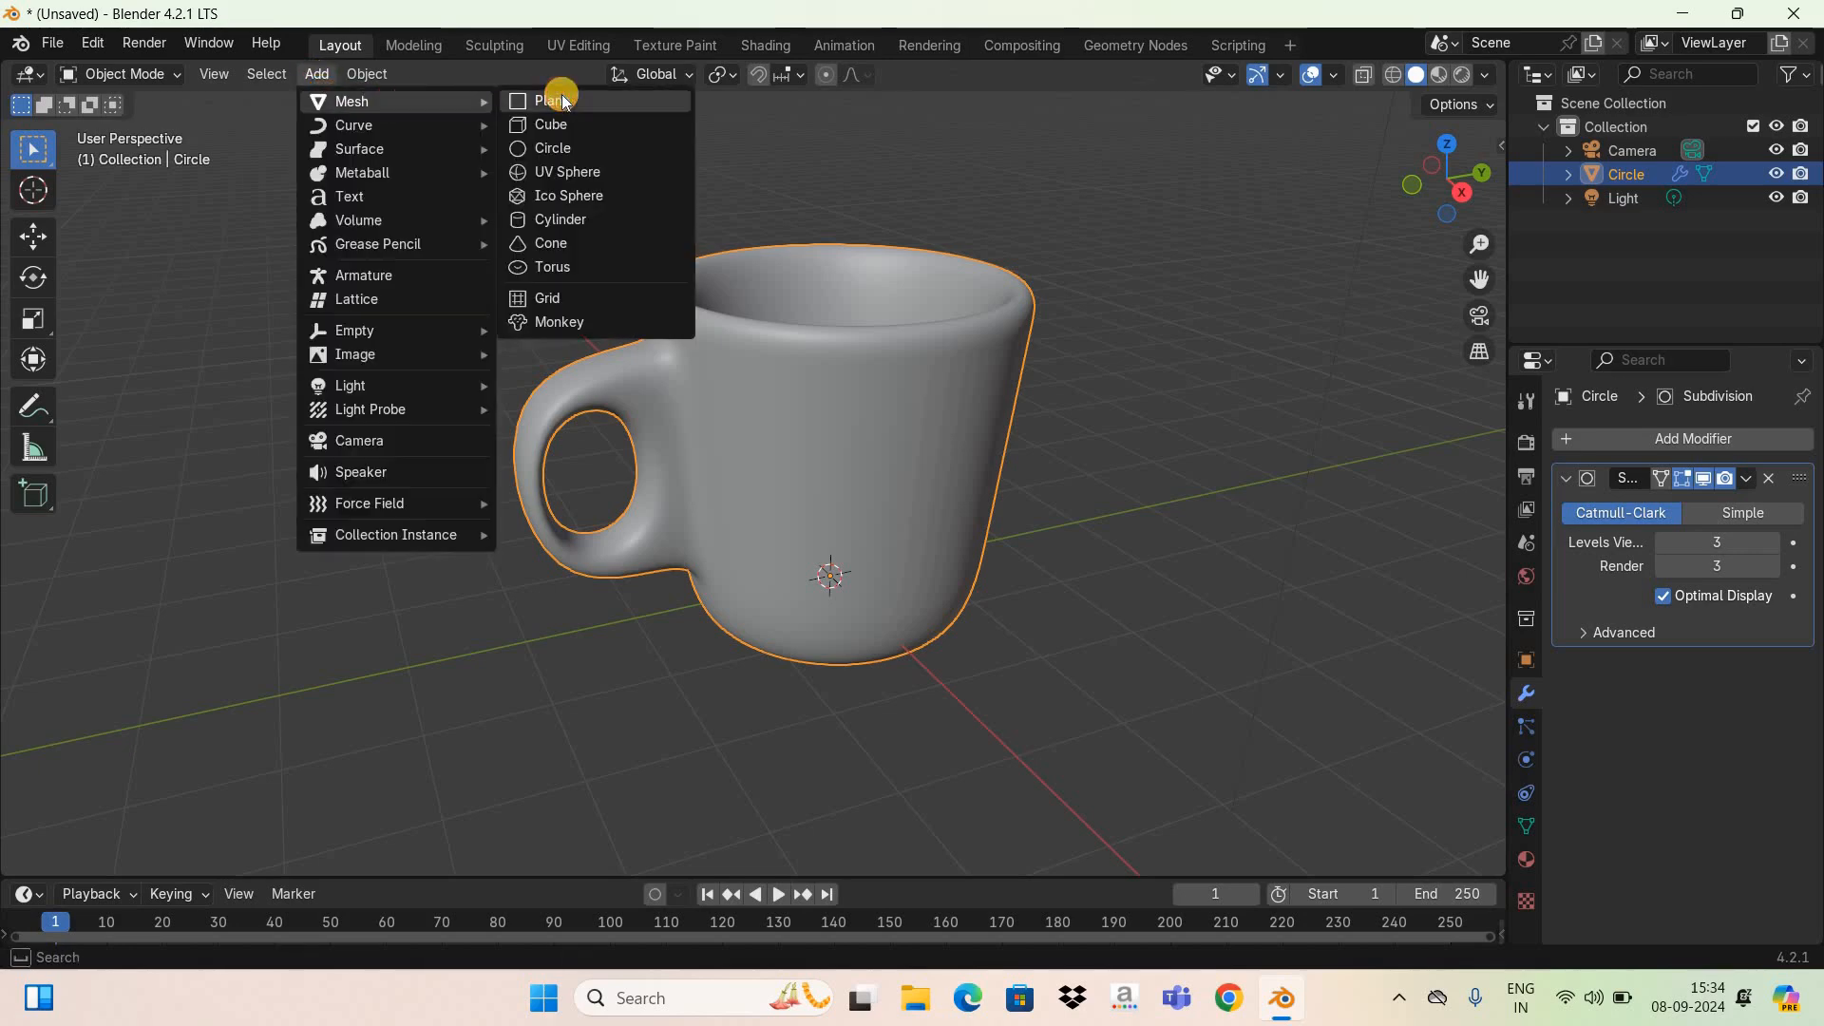
pyautogui.click(551, 100)
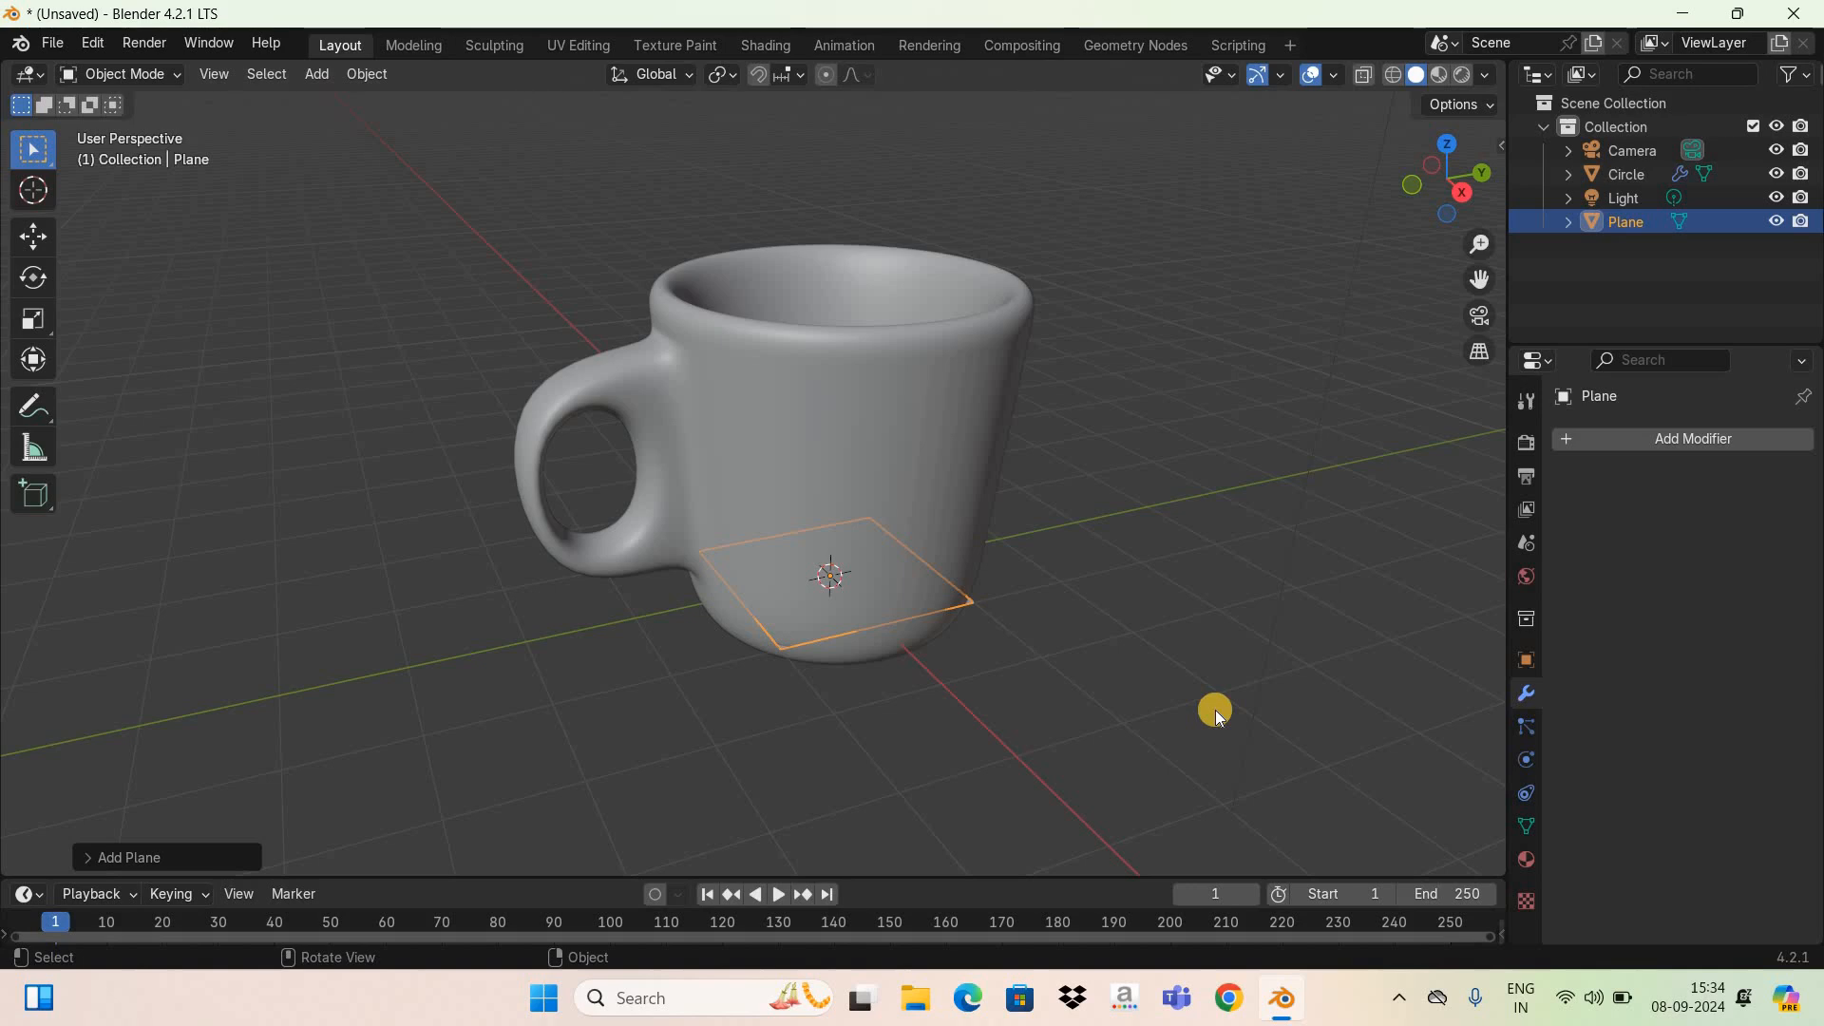
pyautogui.press('s')
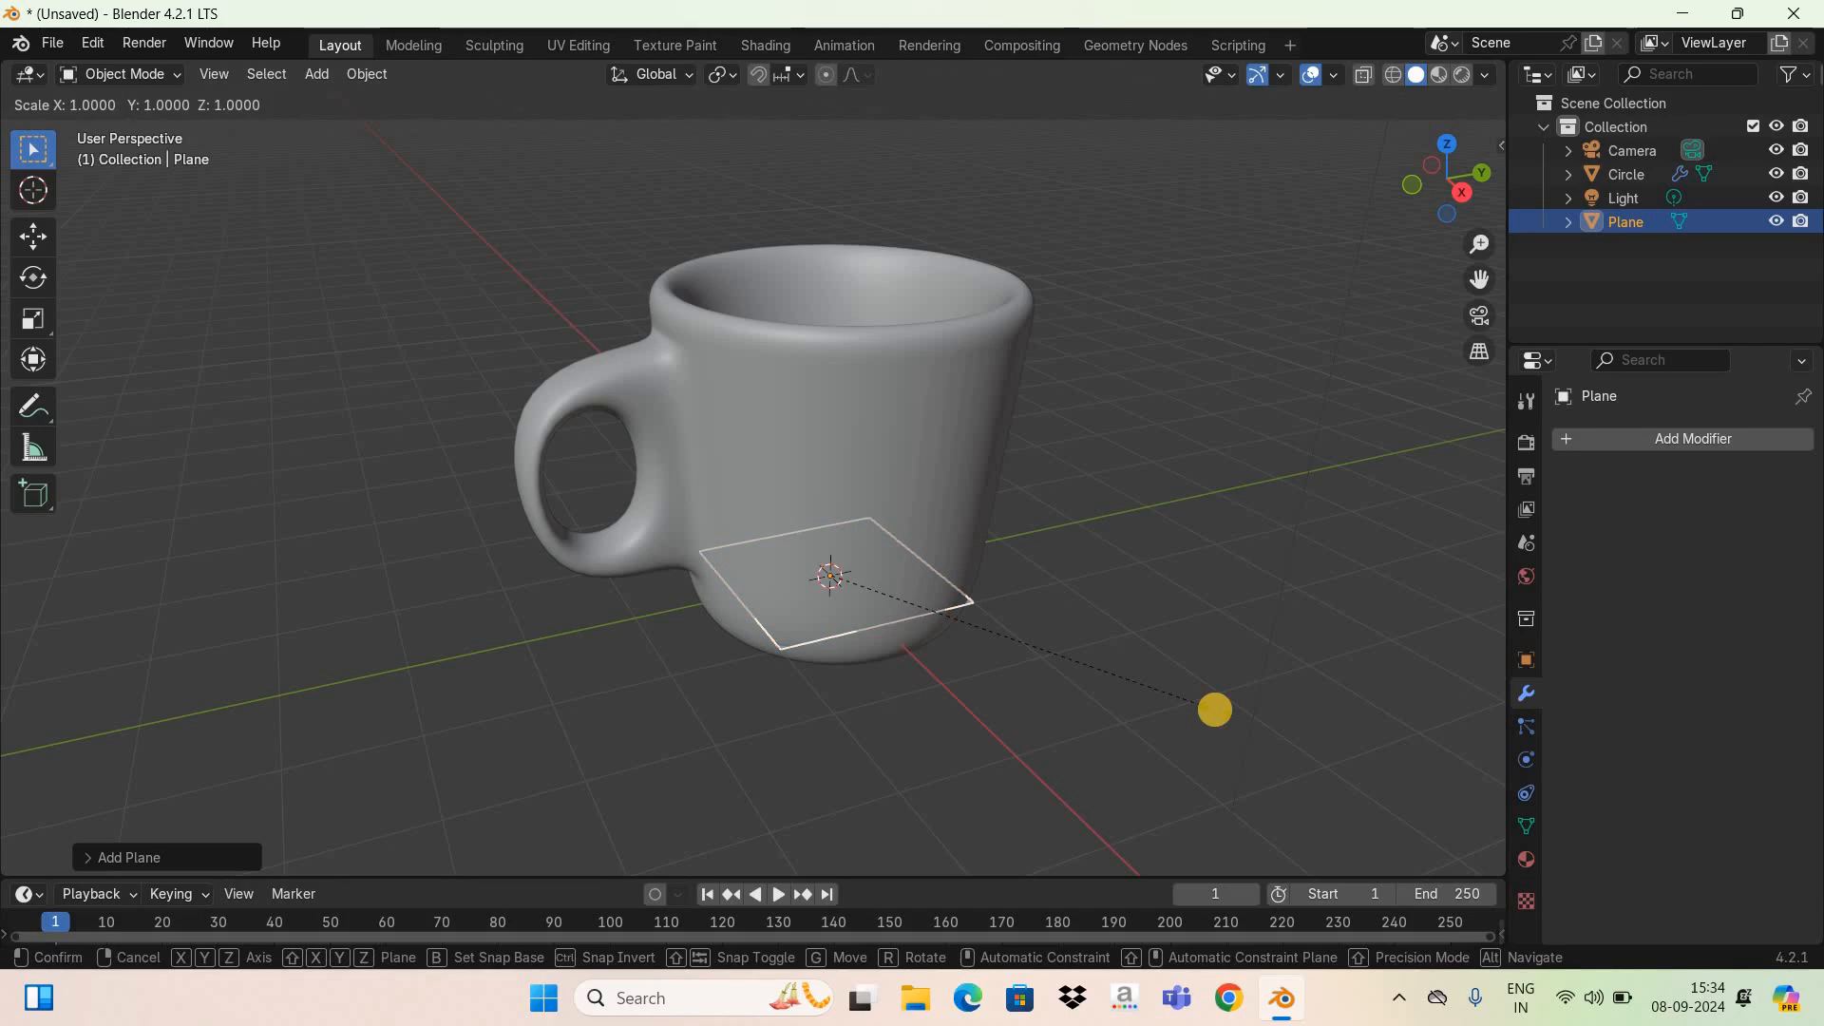
pyautogui.write('100')
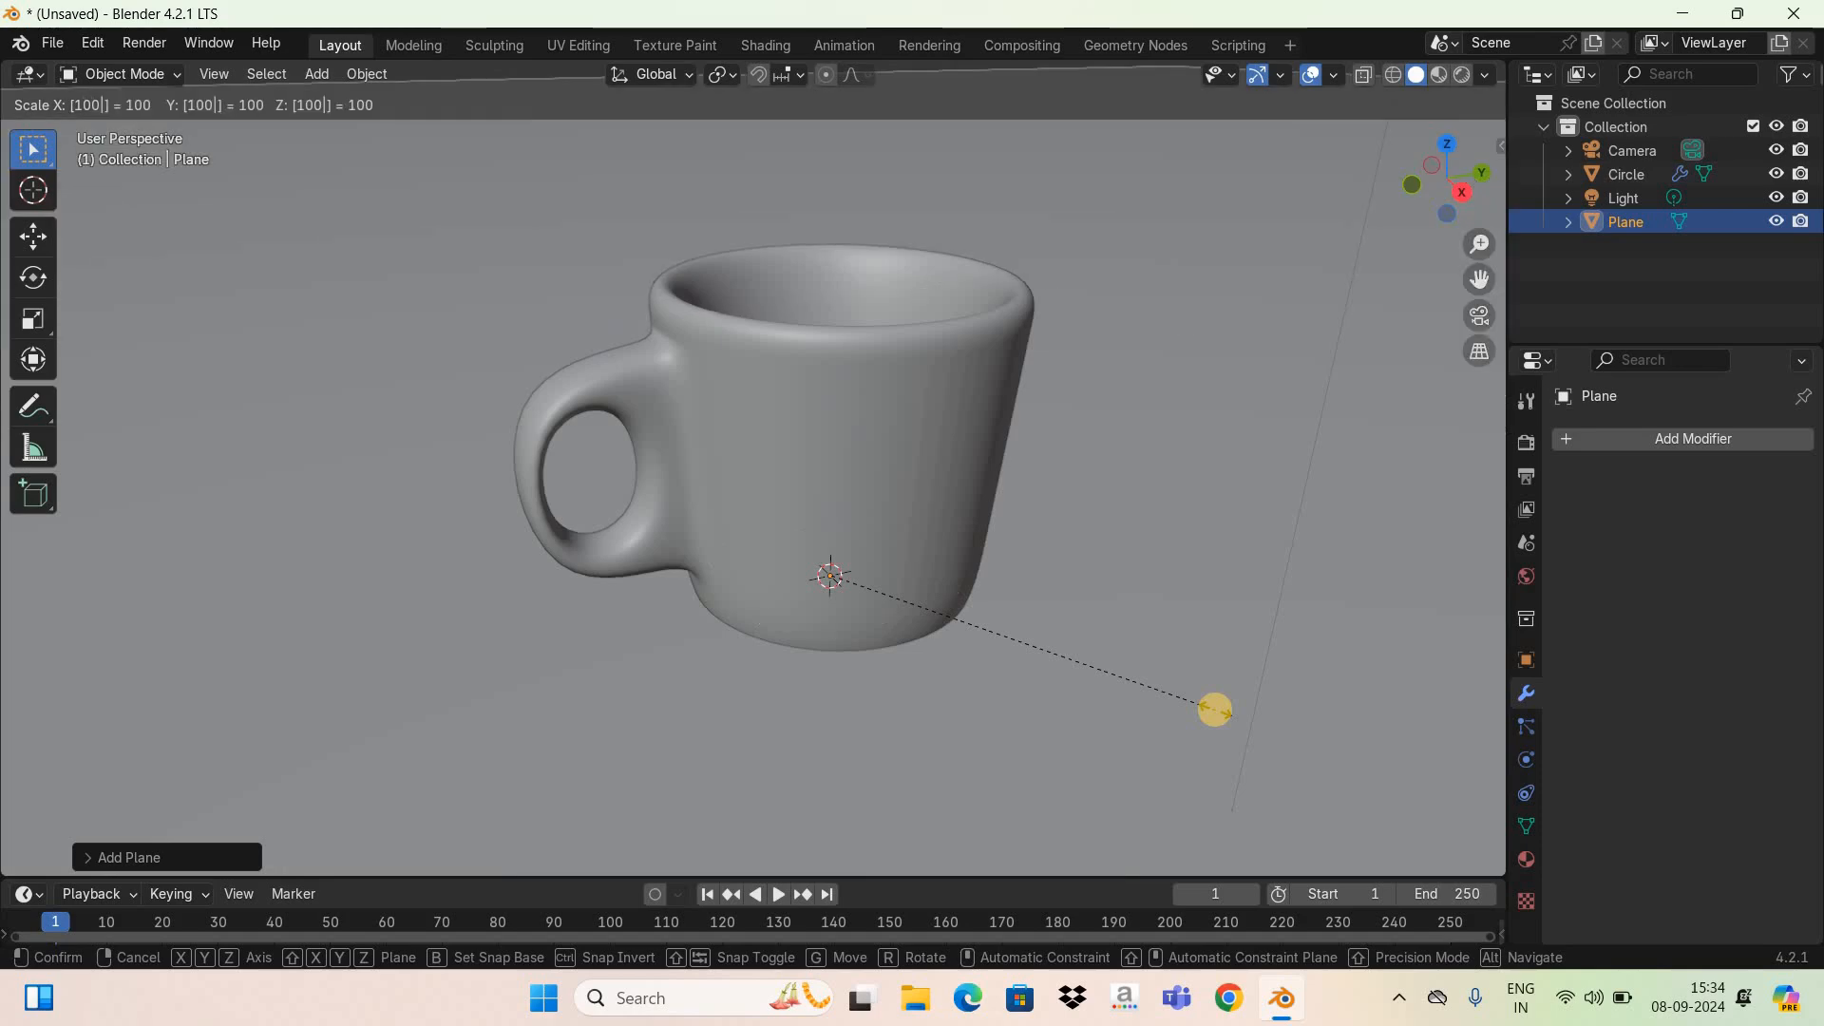
pyautogui.press('Return')
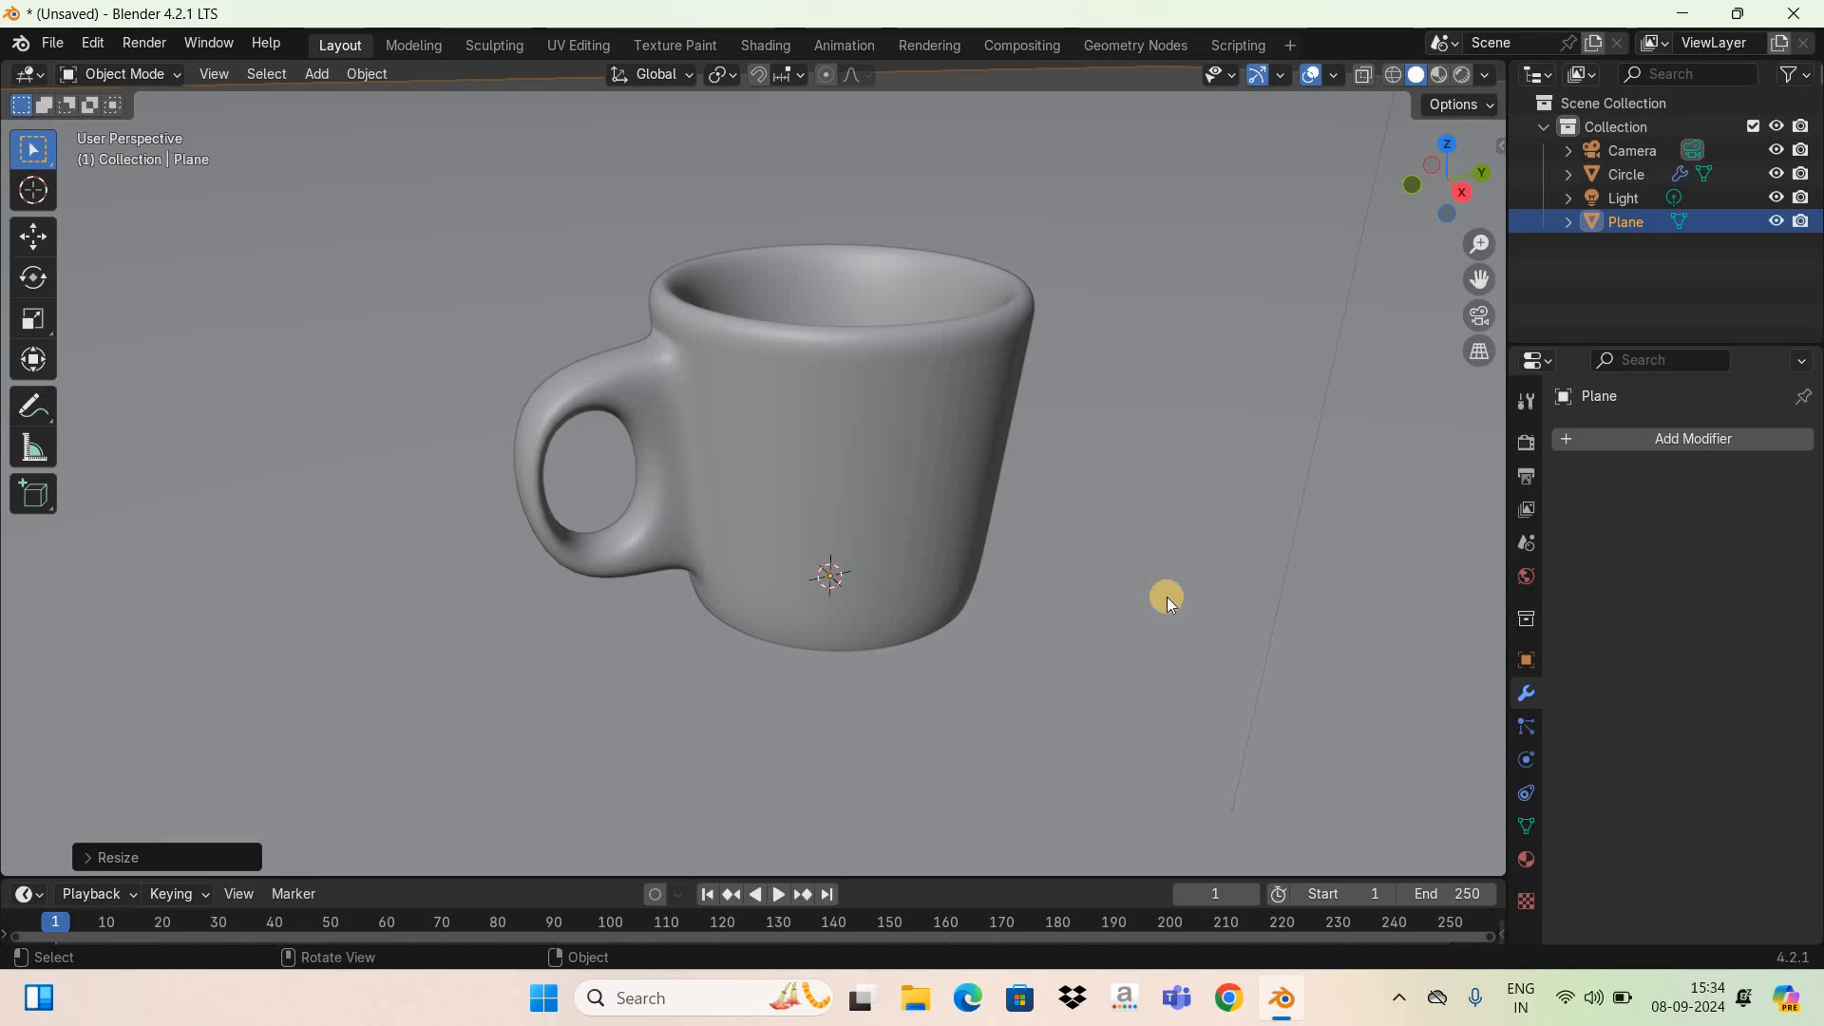
# Step: In the front view, lower the plane about 0.44 m along Z to just beneath the cup
pyautogui.press('KP_1')
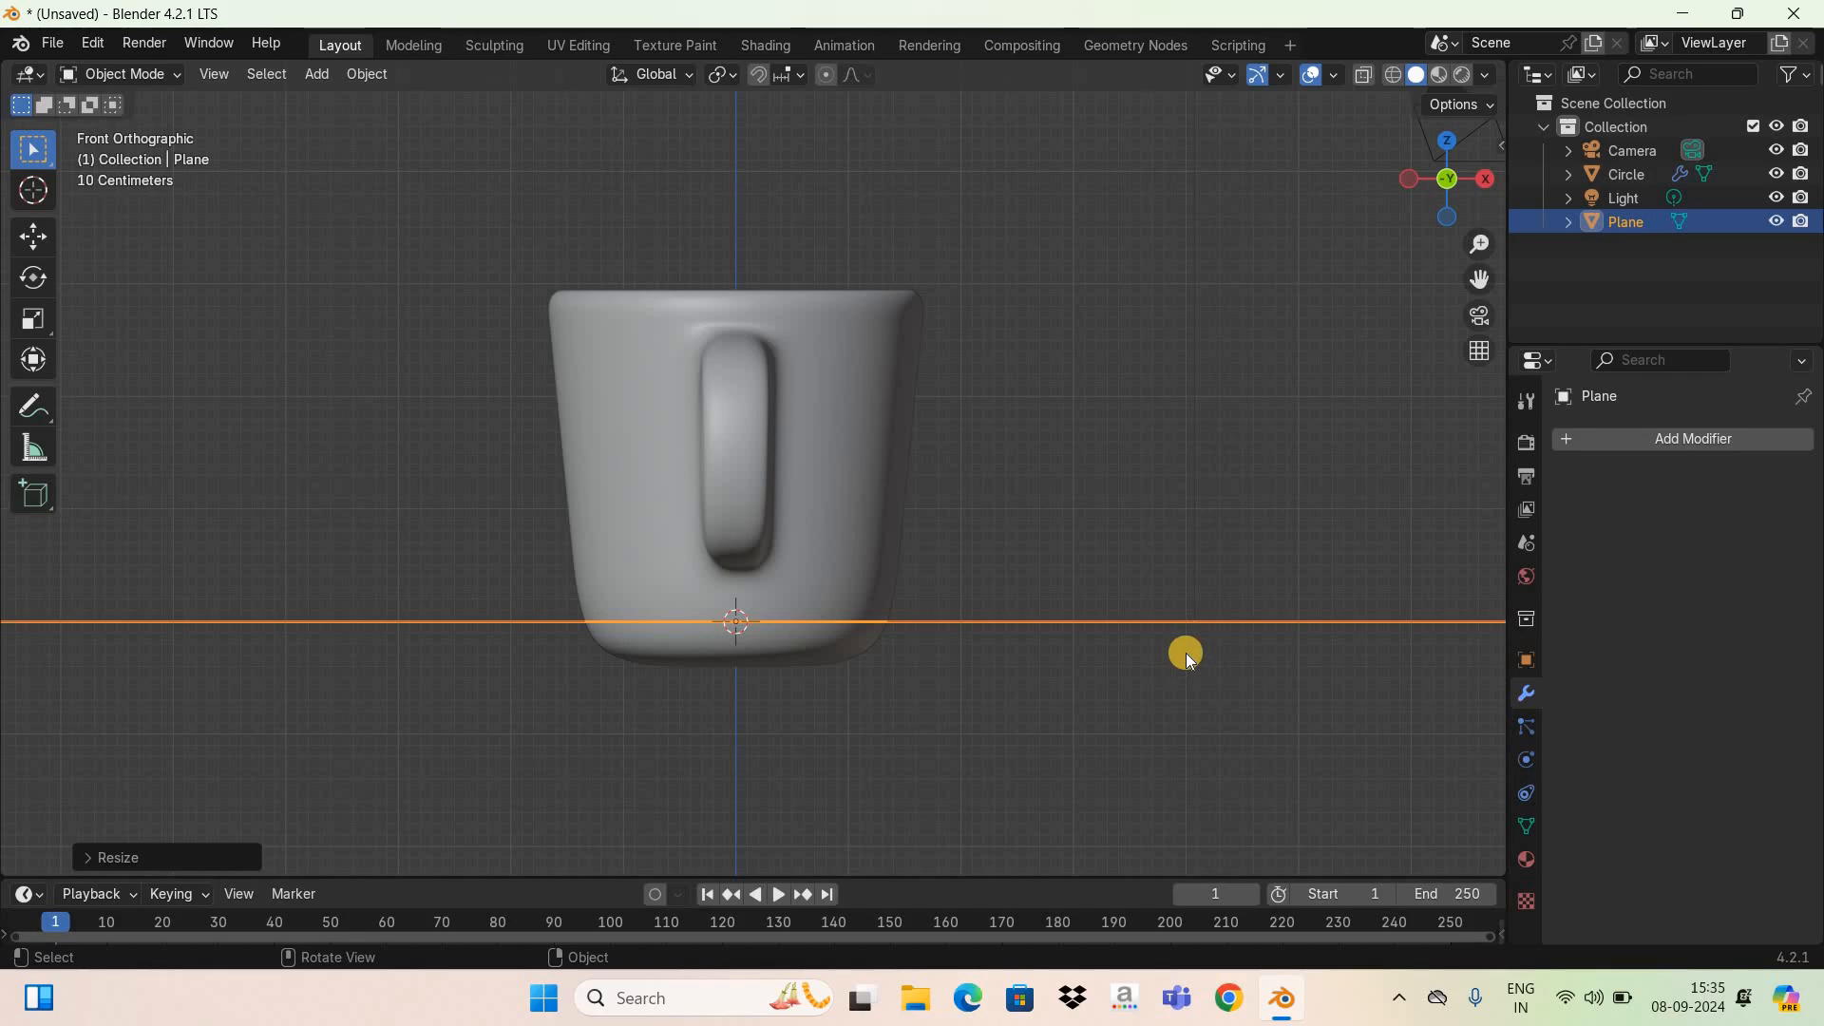
pyautogui.press('g')
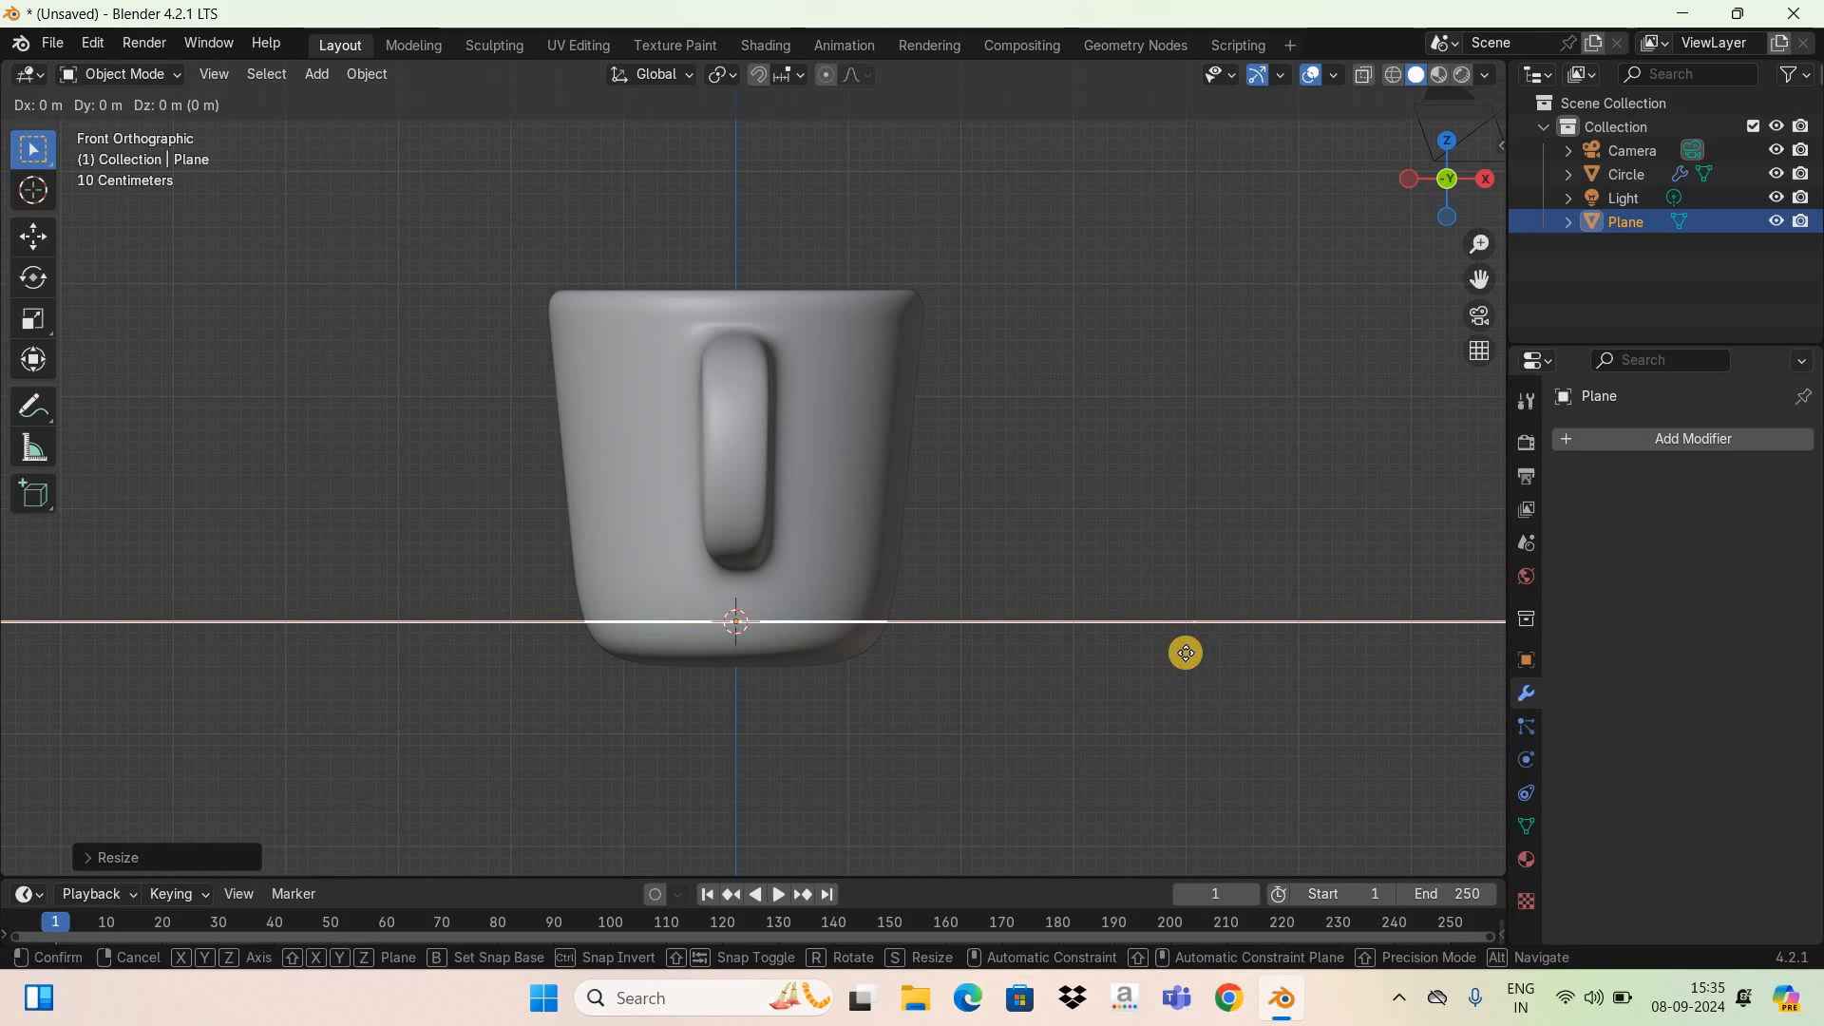
pyautogui.press('z')
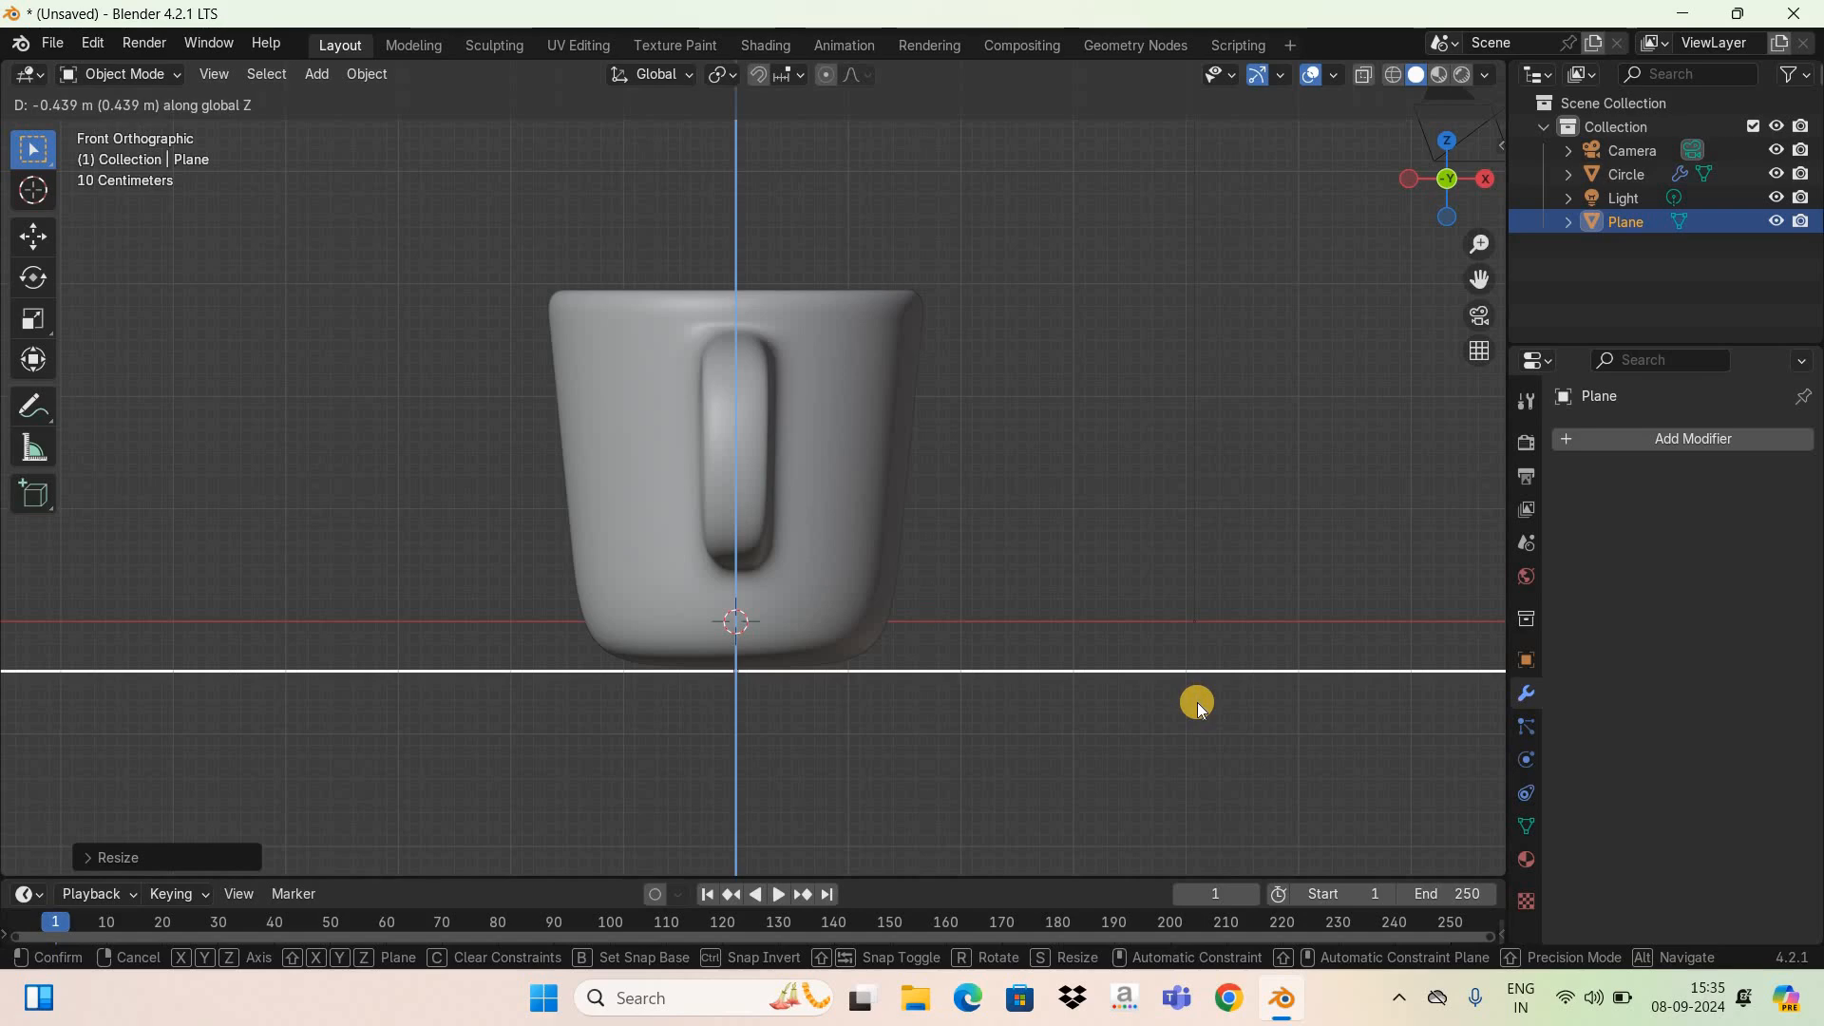
pyautogui.click(1197, 703)
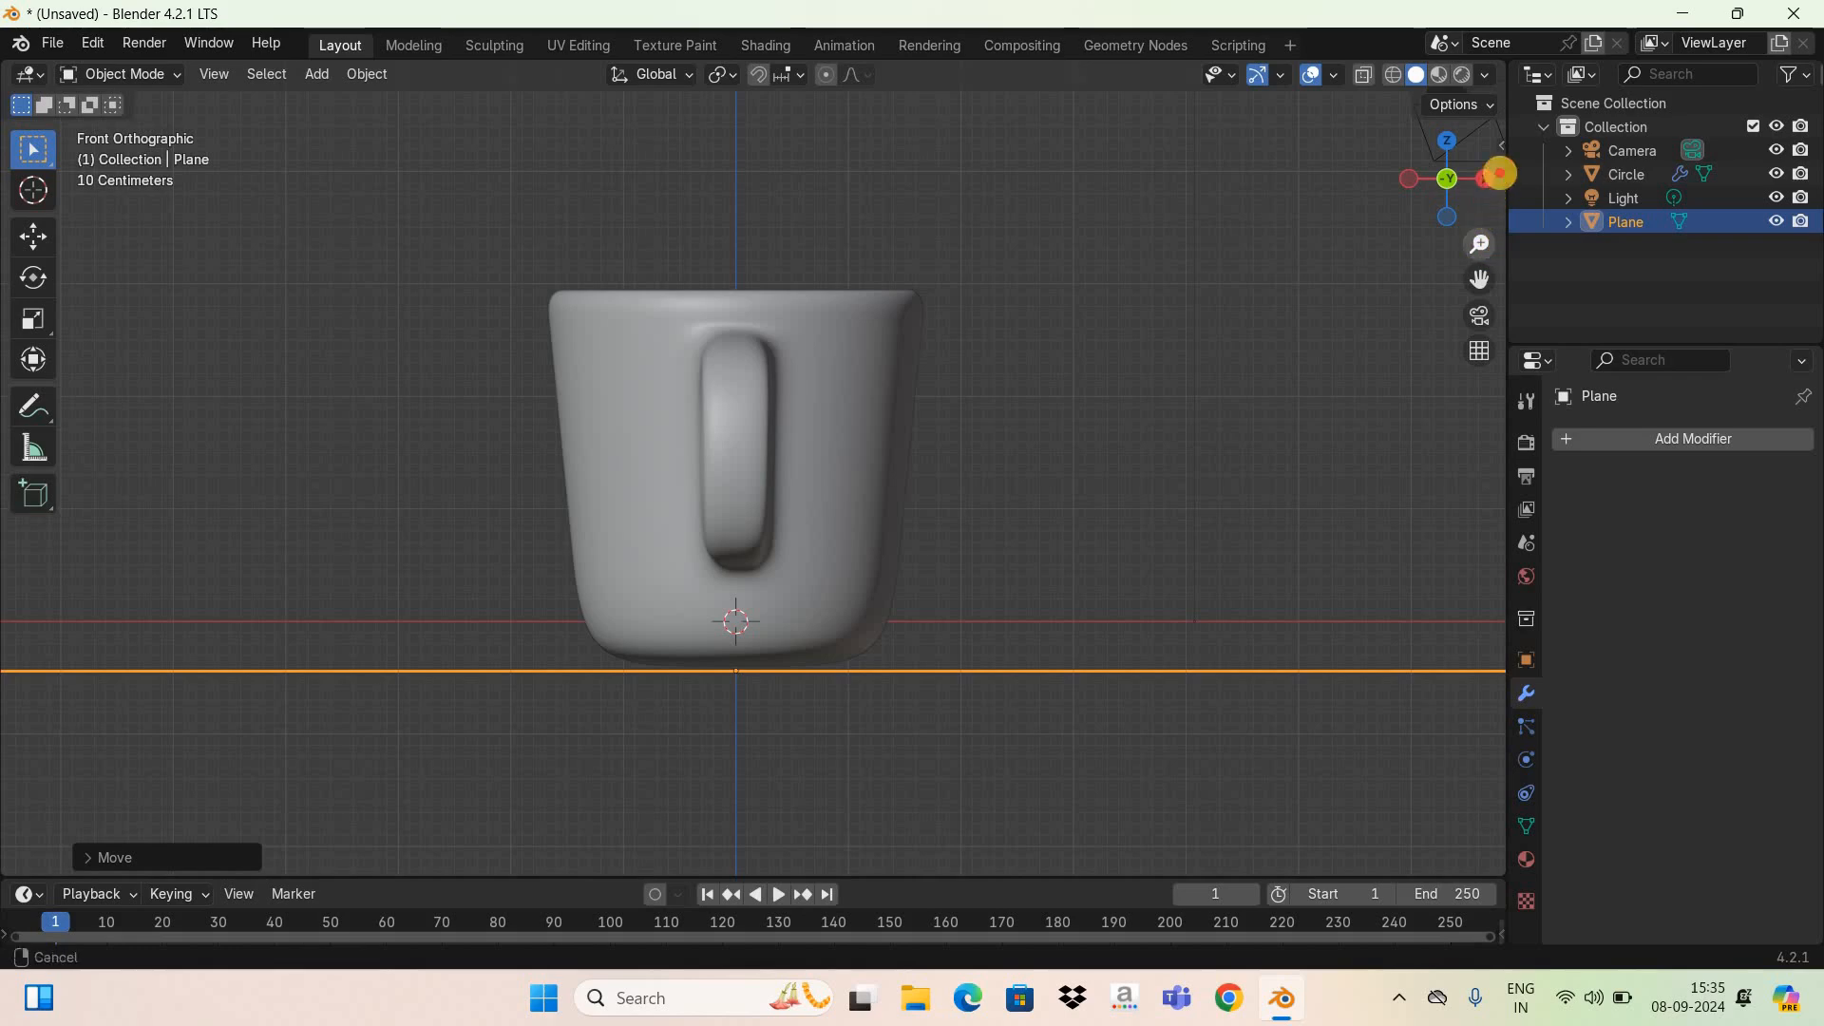
# Step: Raise the plane about 0.027 m along Z so it meets the bottom of the cup
pyautogui.scroll(3, 1493, 175)
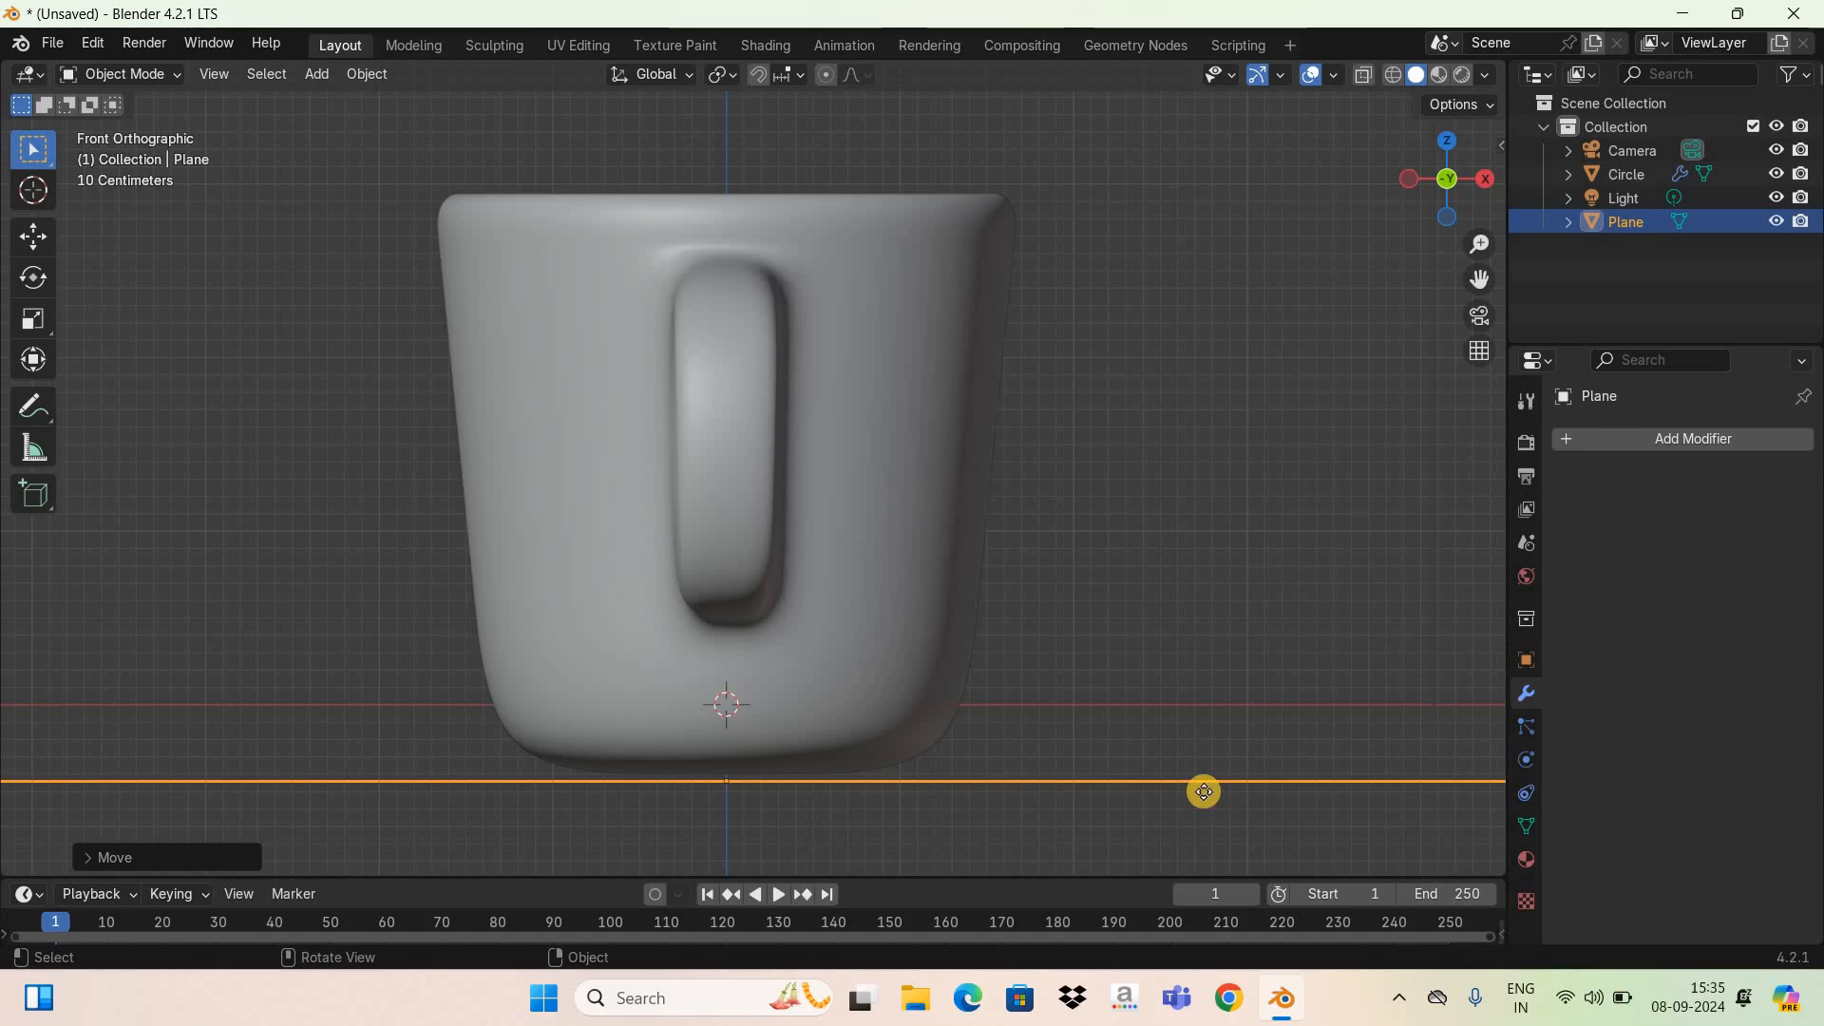
pyautogui.press('g')
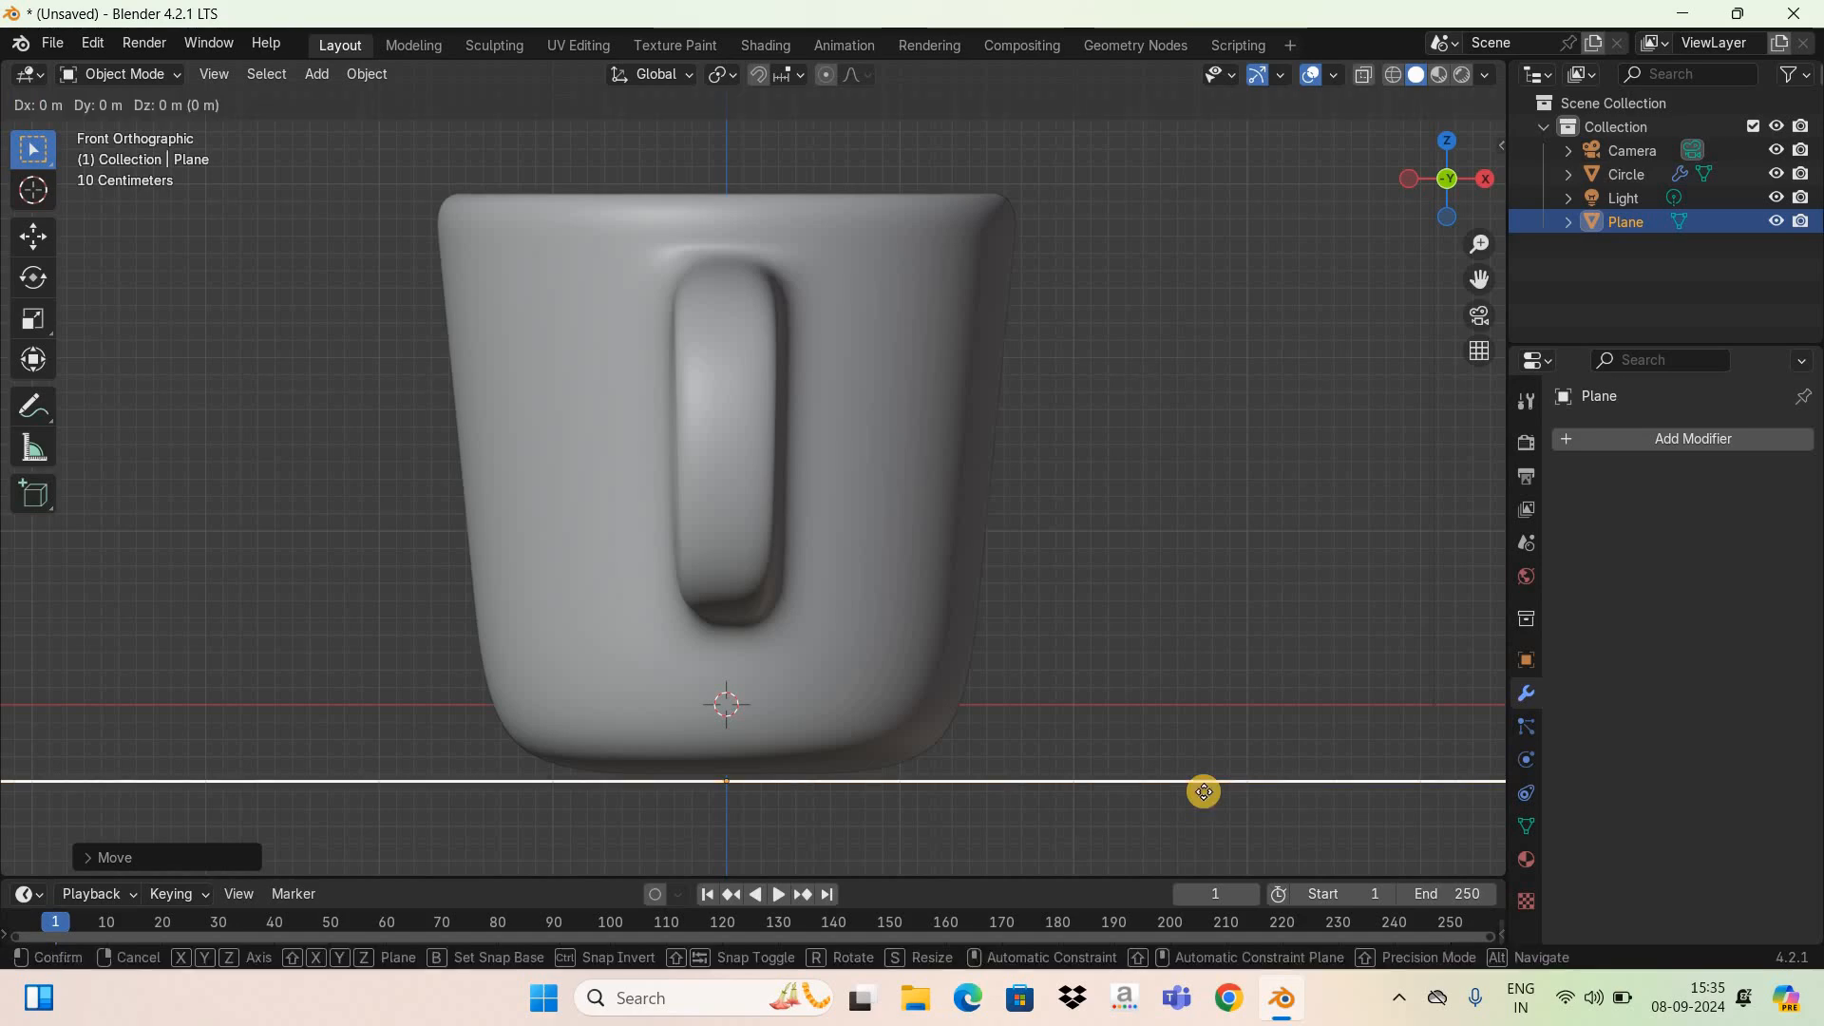
pyautogui.press('z')
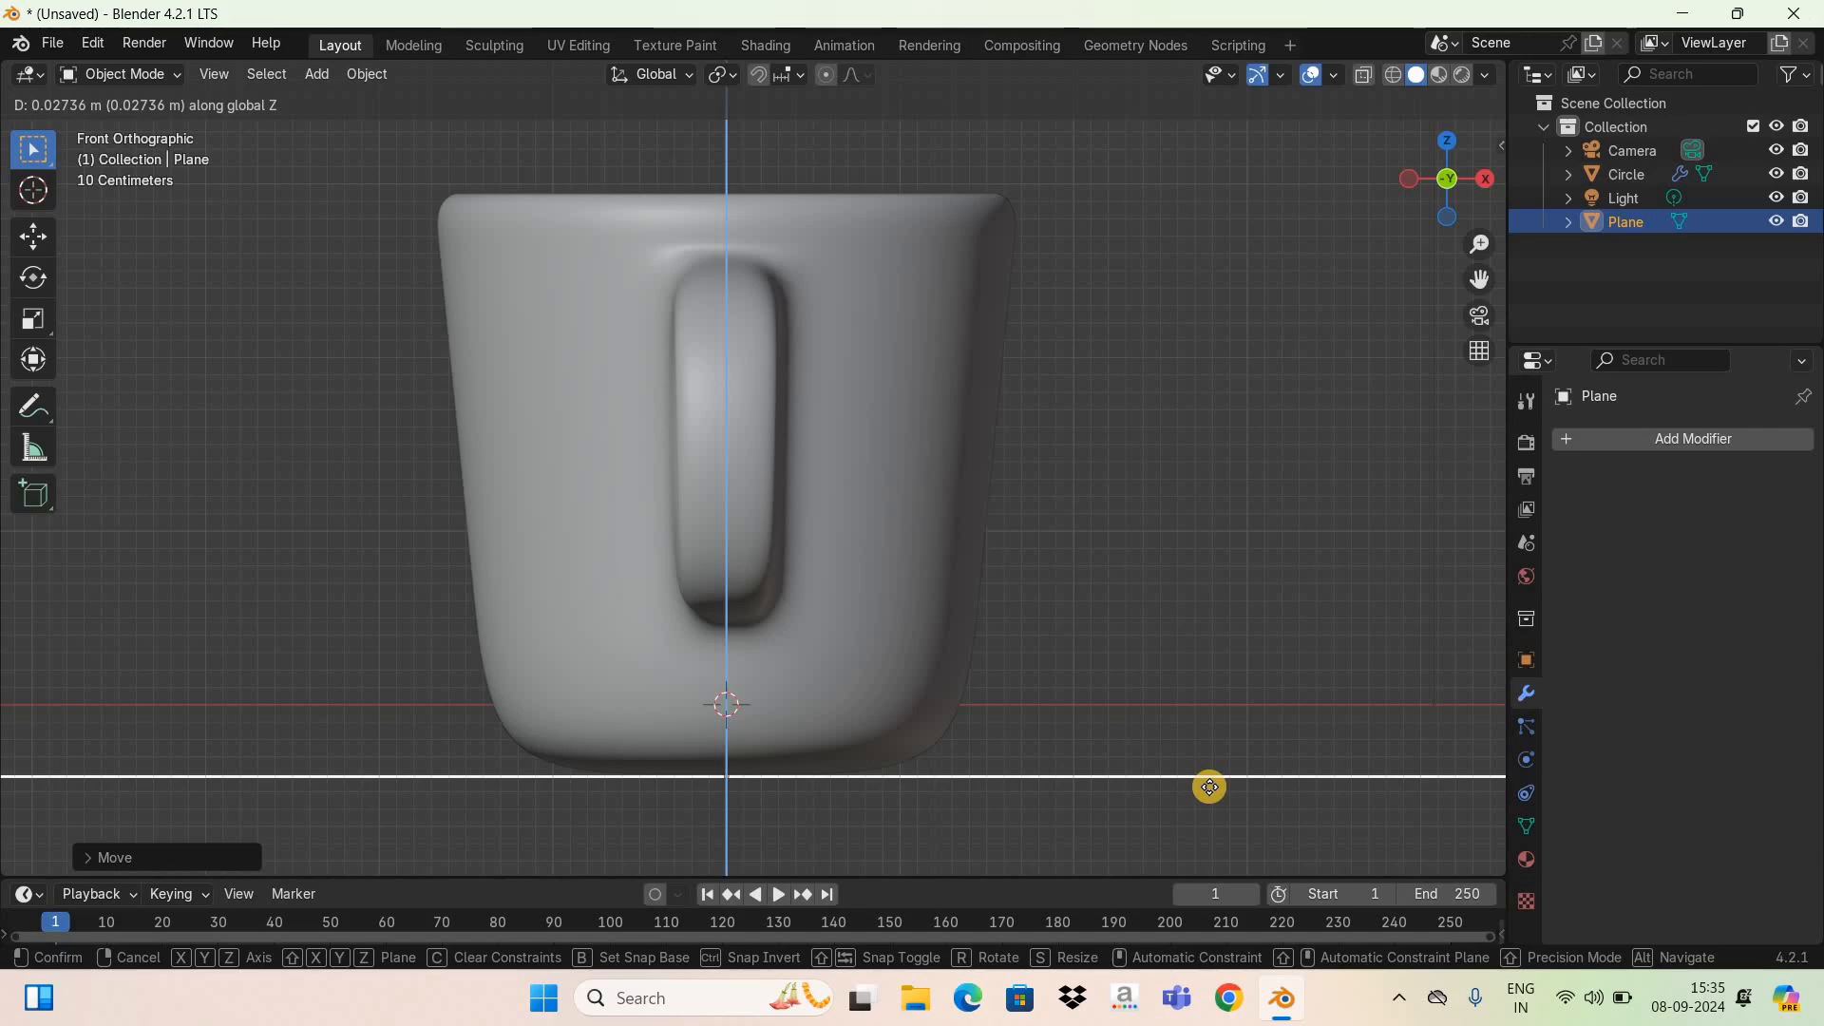
pyautogui.click(1209, 787)
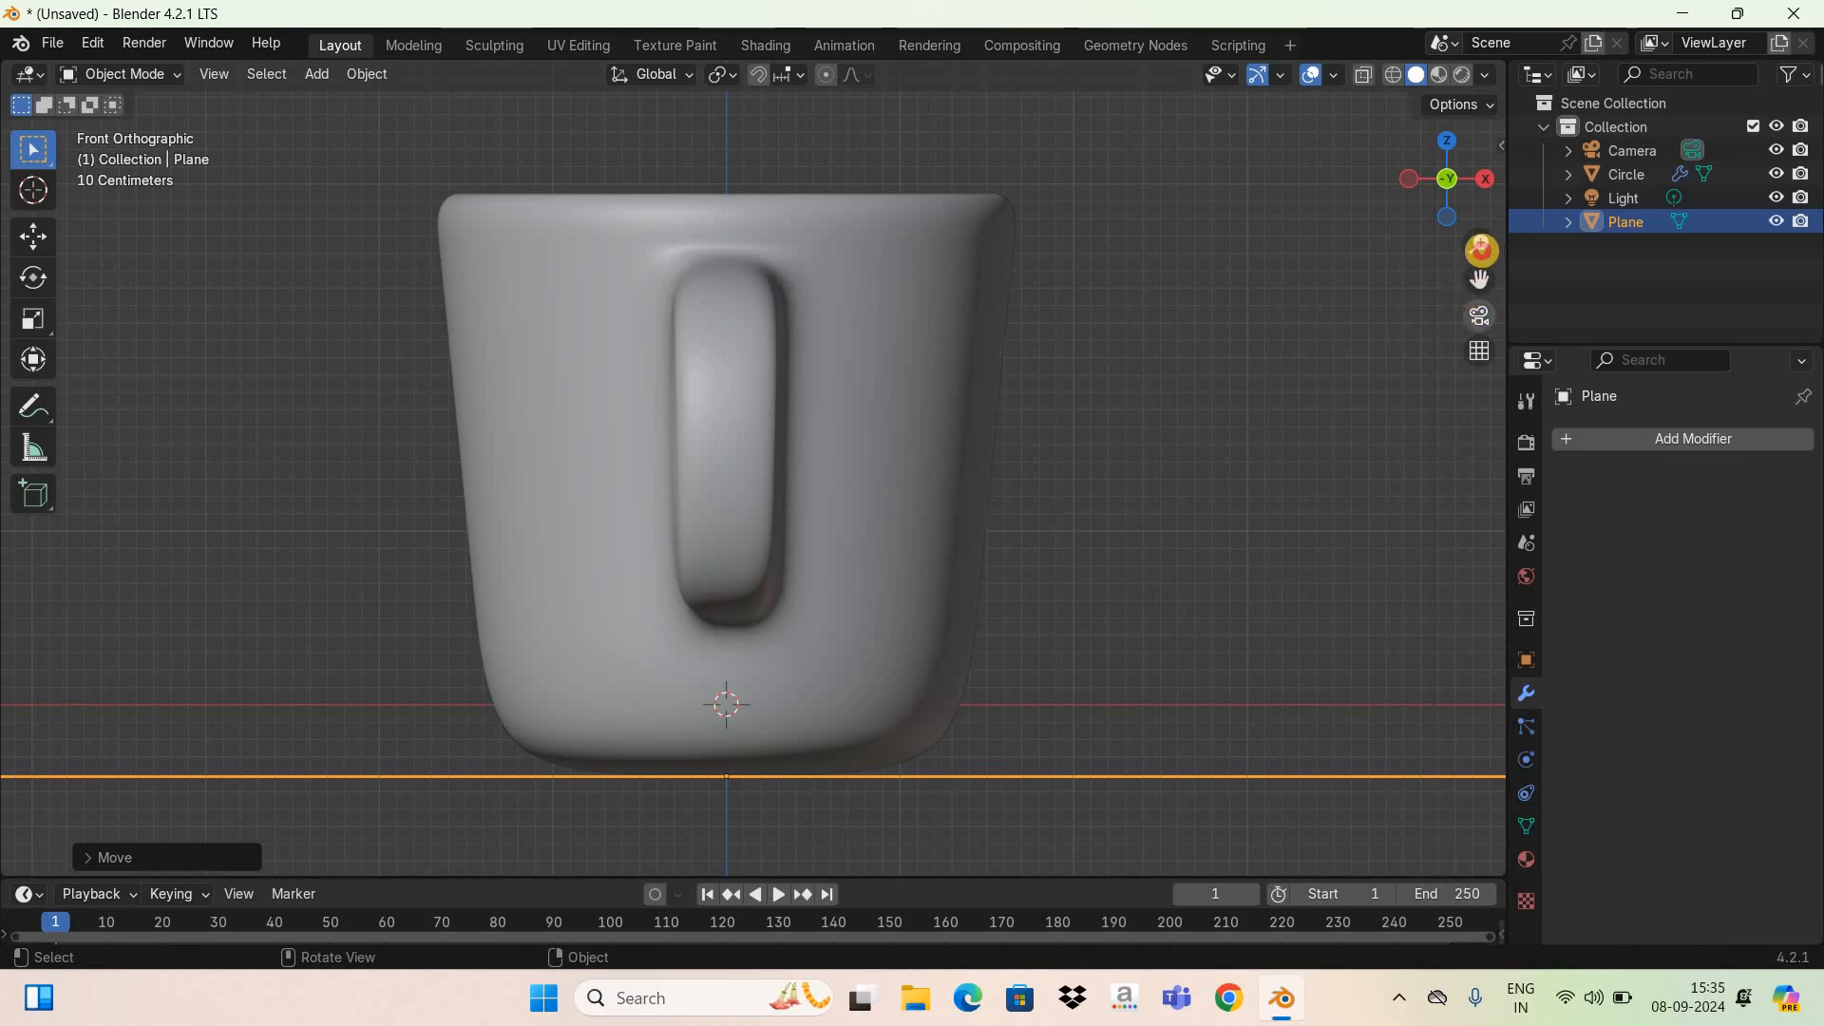
pyautogui.moveTo(1482, 251); pyautogui.dragTo(1159, 659)
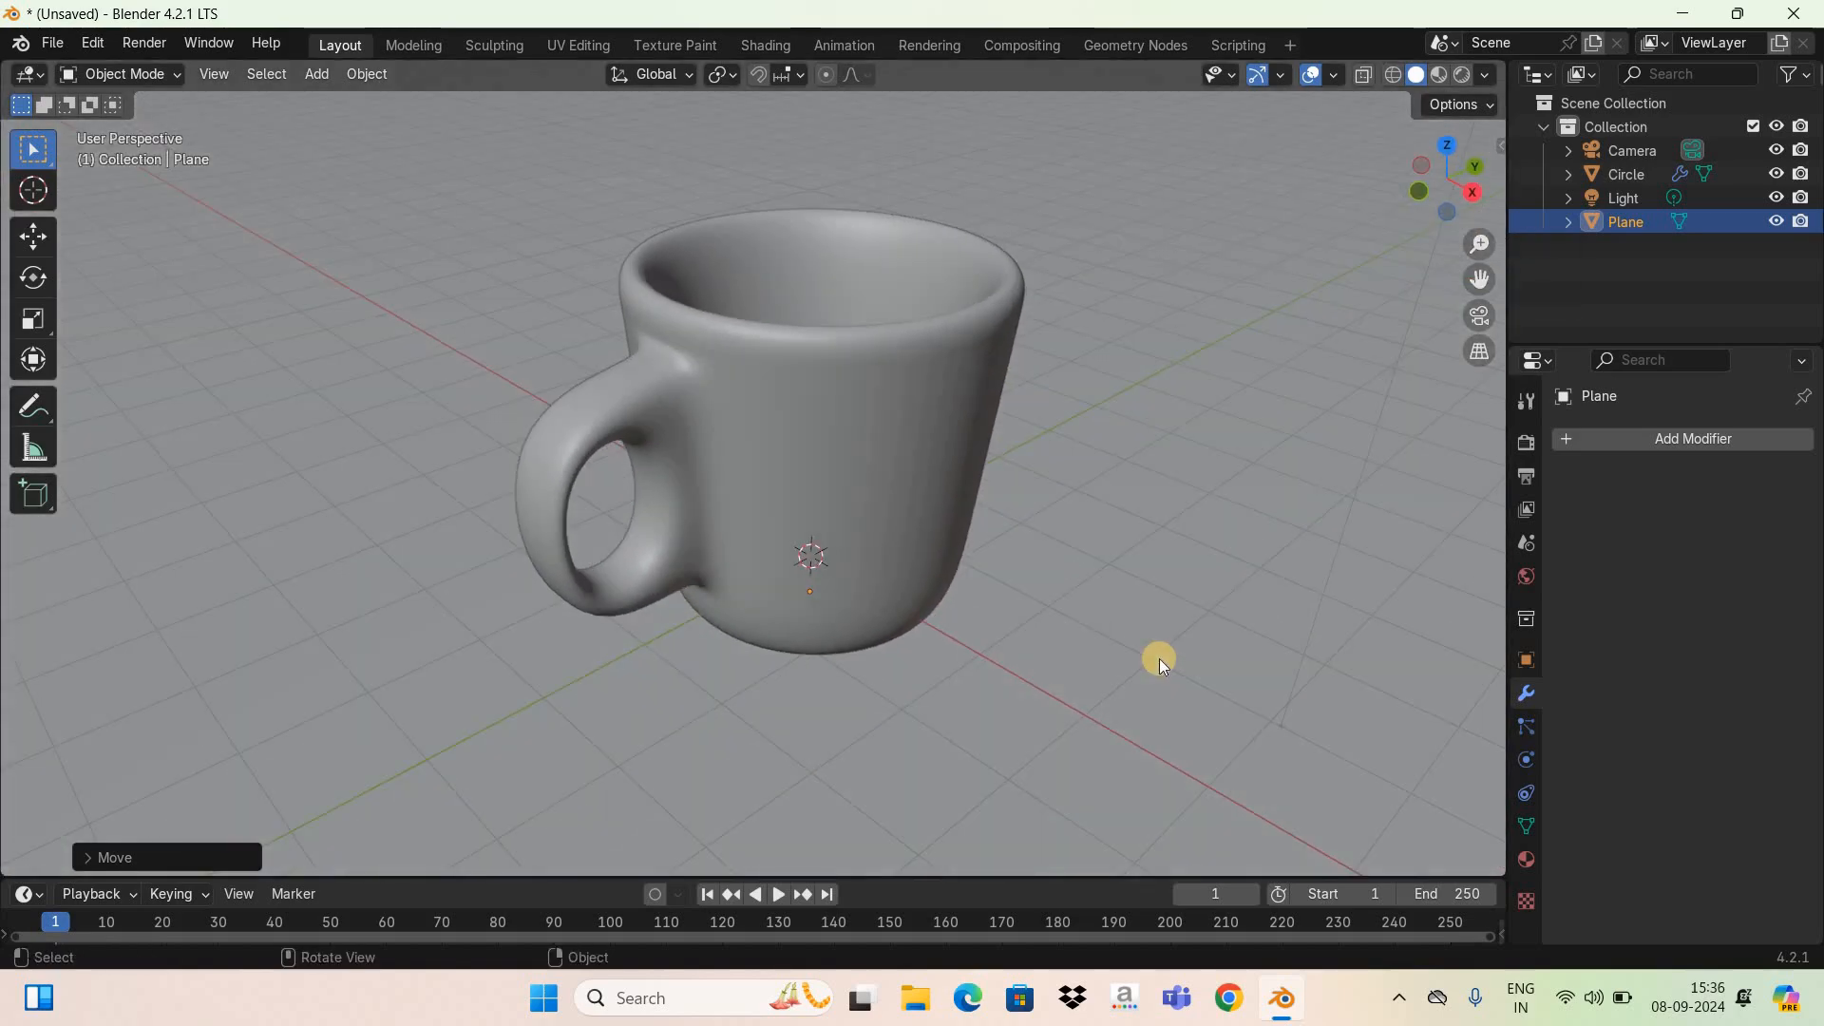
# Step: Look through the scene camera and set its focal length to 100 mm
pyautogui.press('KP_0')
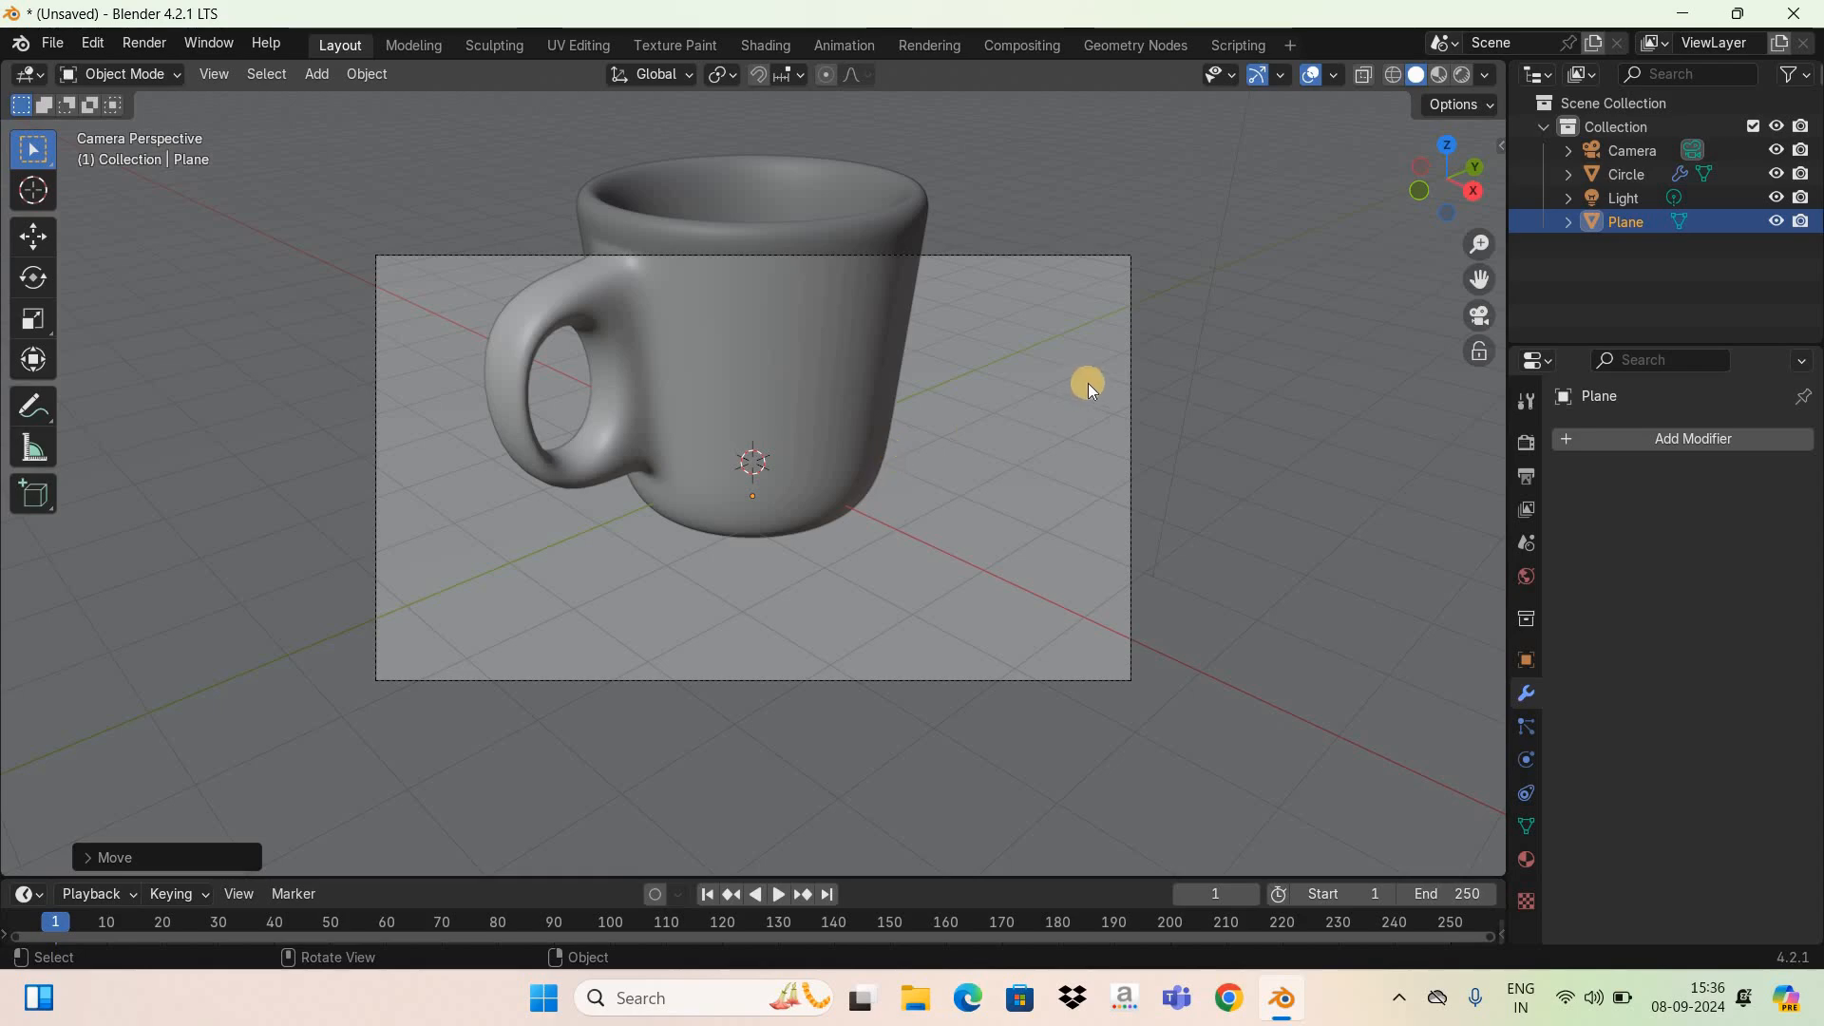
pyautogui.click(1640, 151)
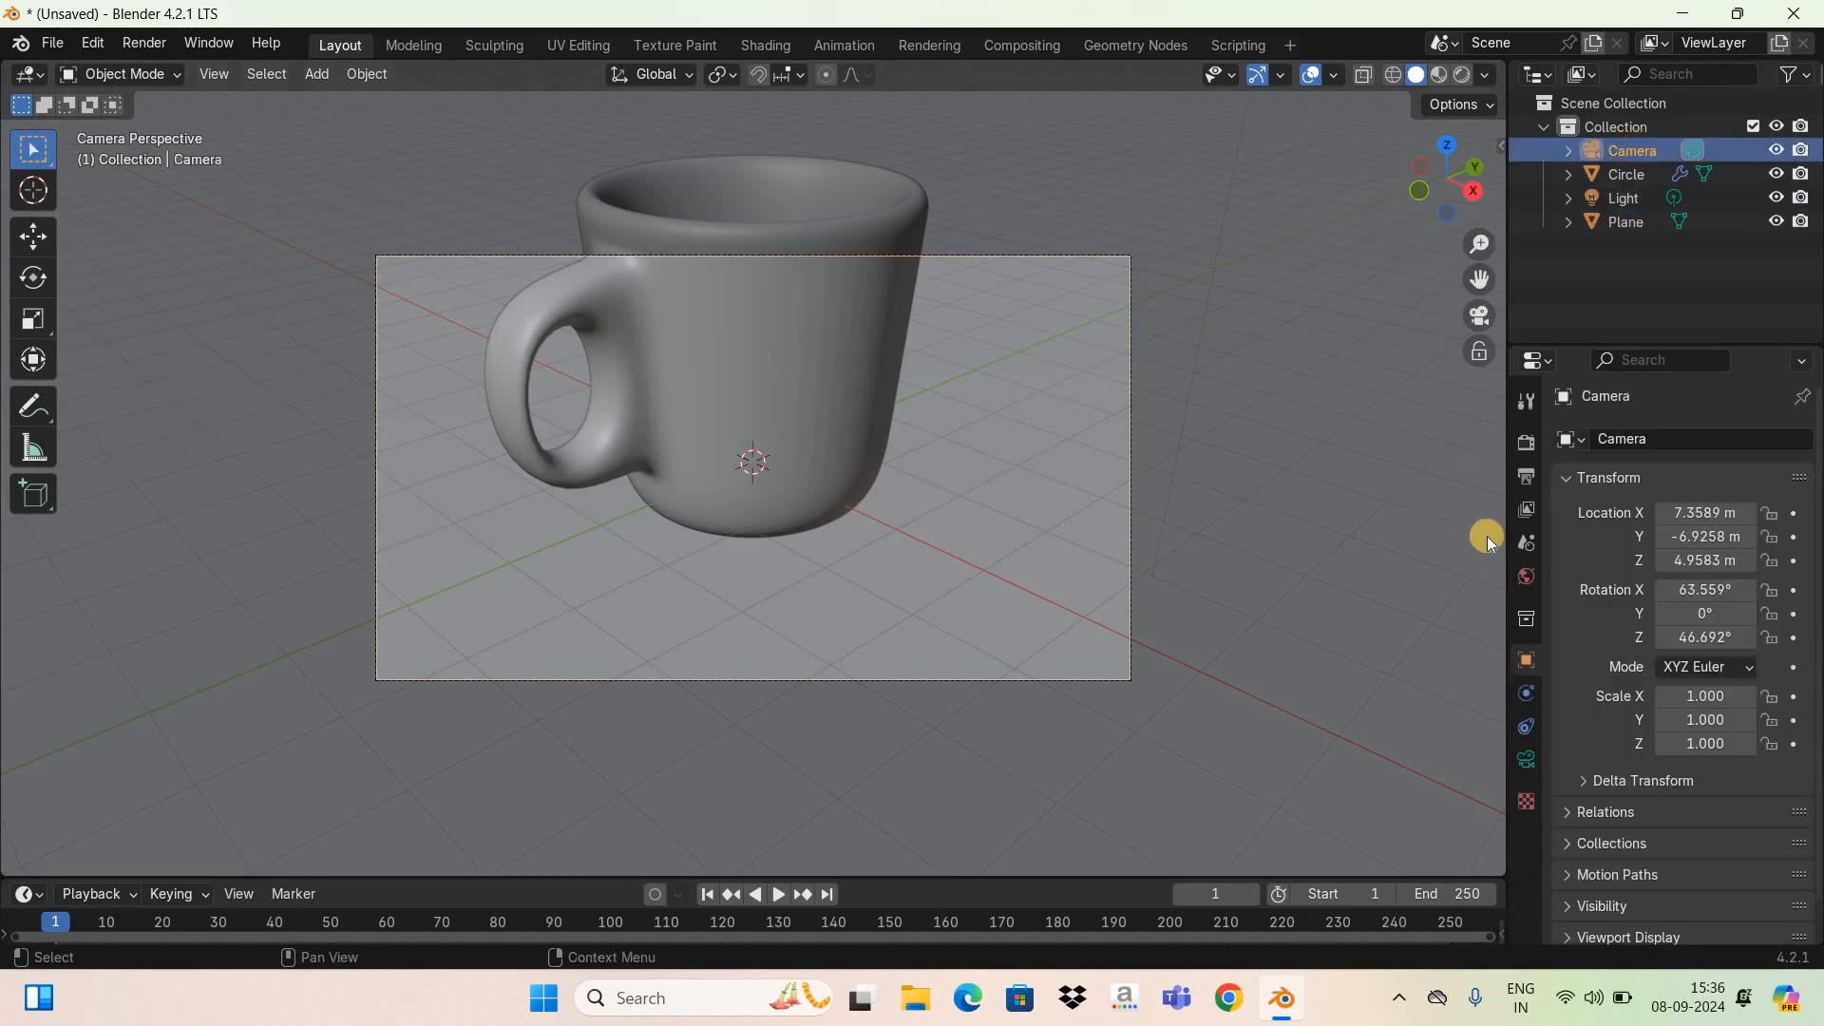
pyautogui.click(1525, 757)
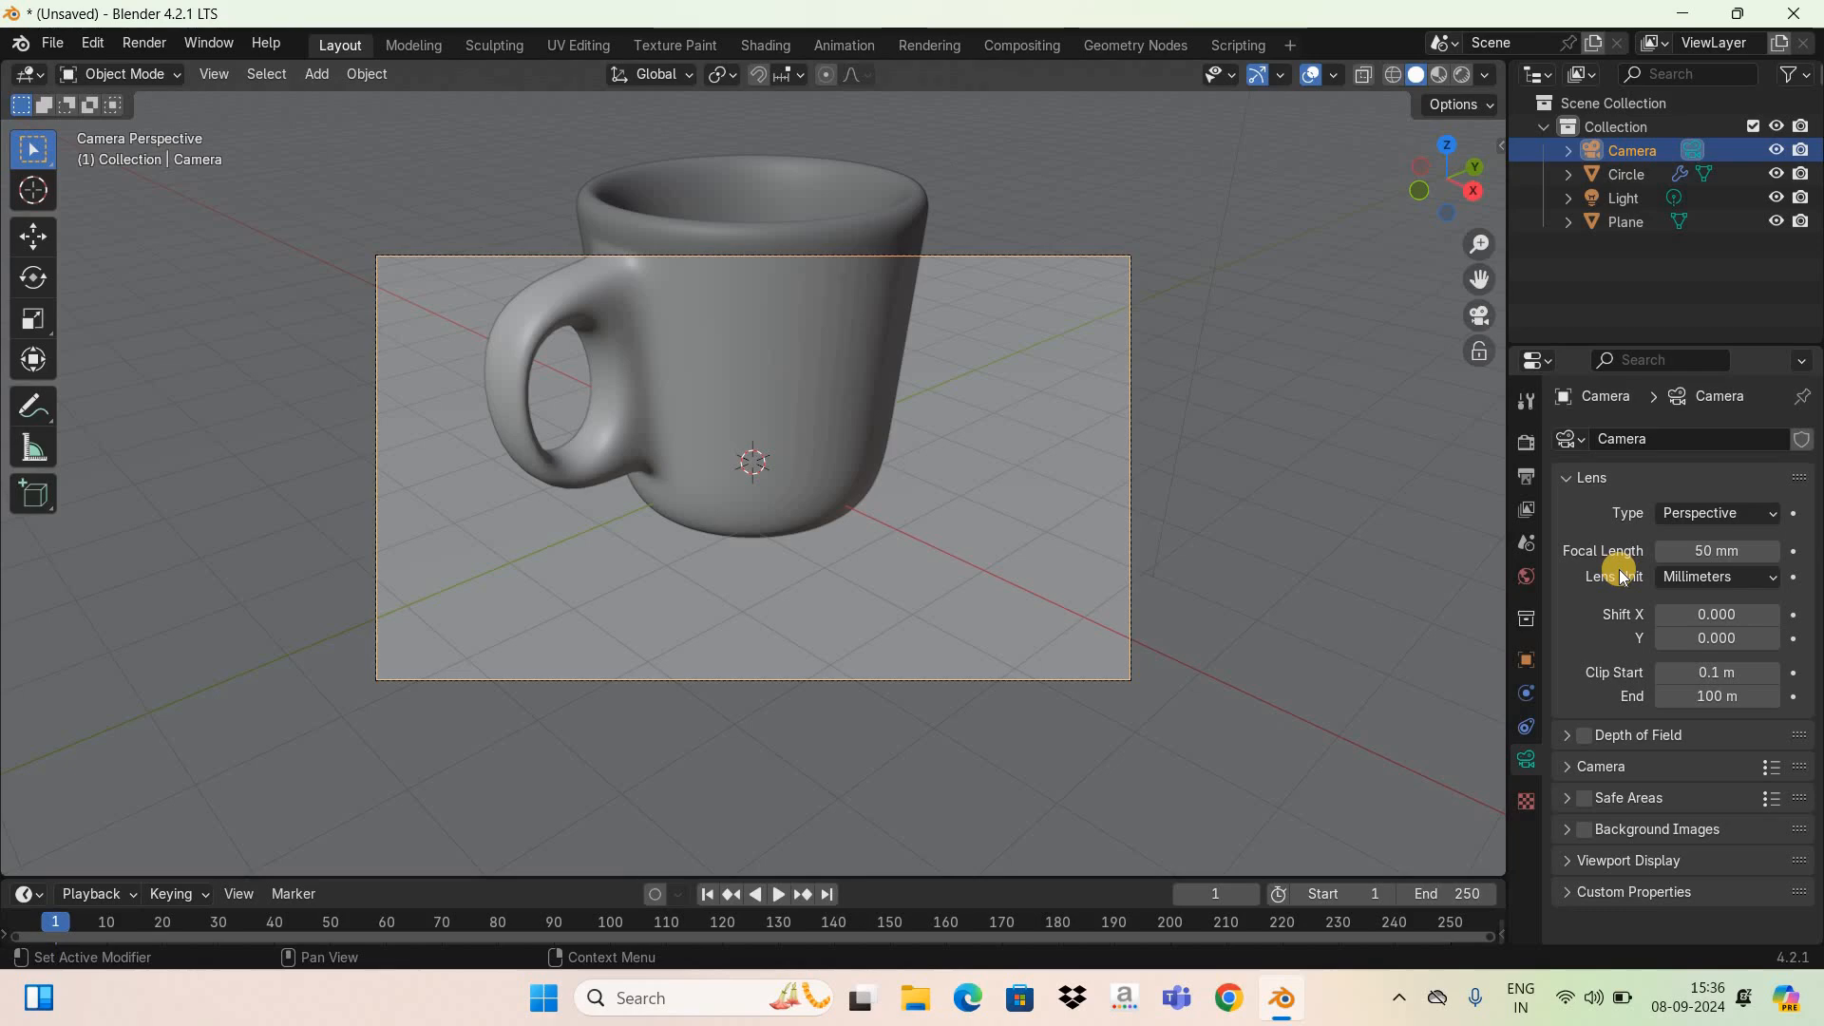
pyautogui.click(1731, 550)
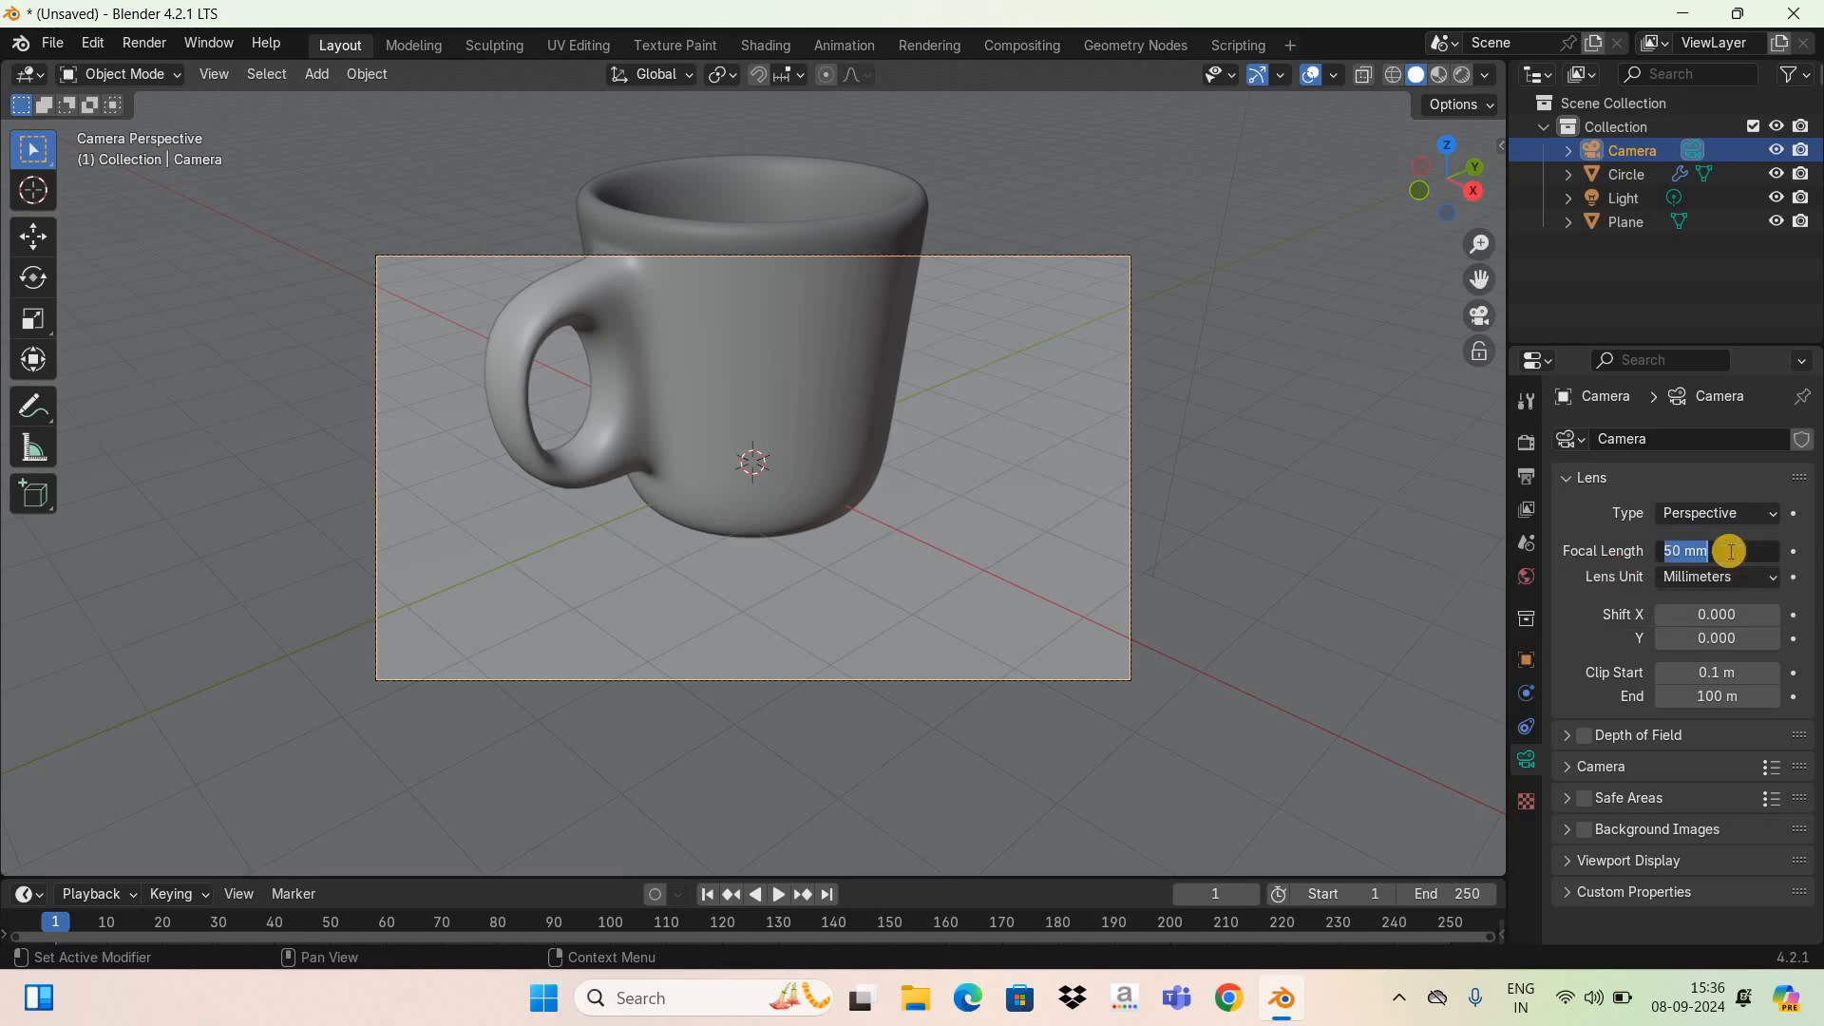
pyautogui.write('100')
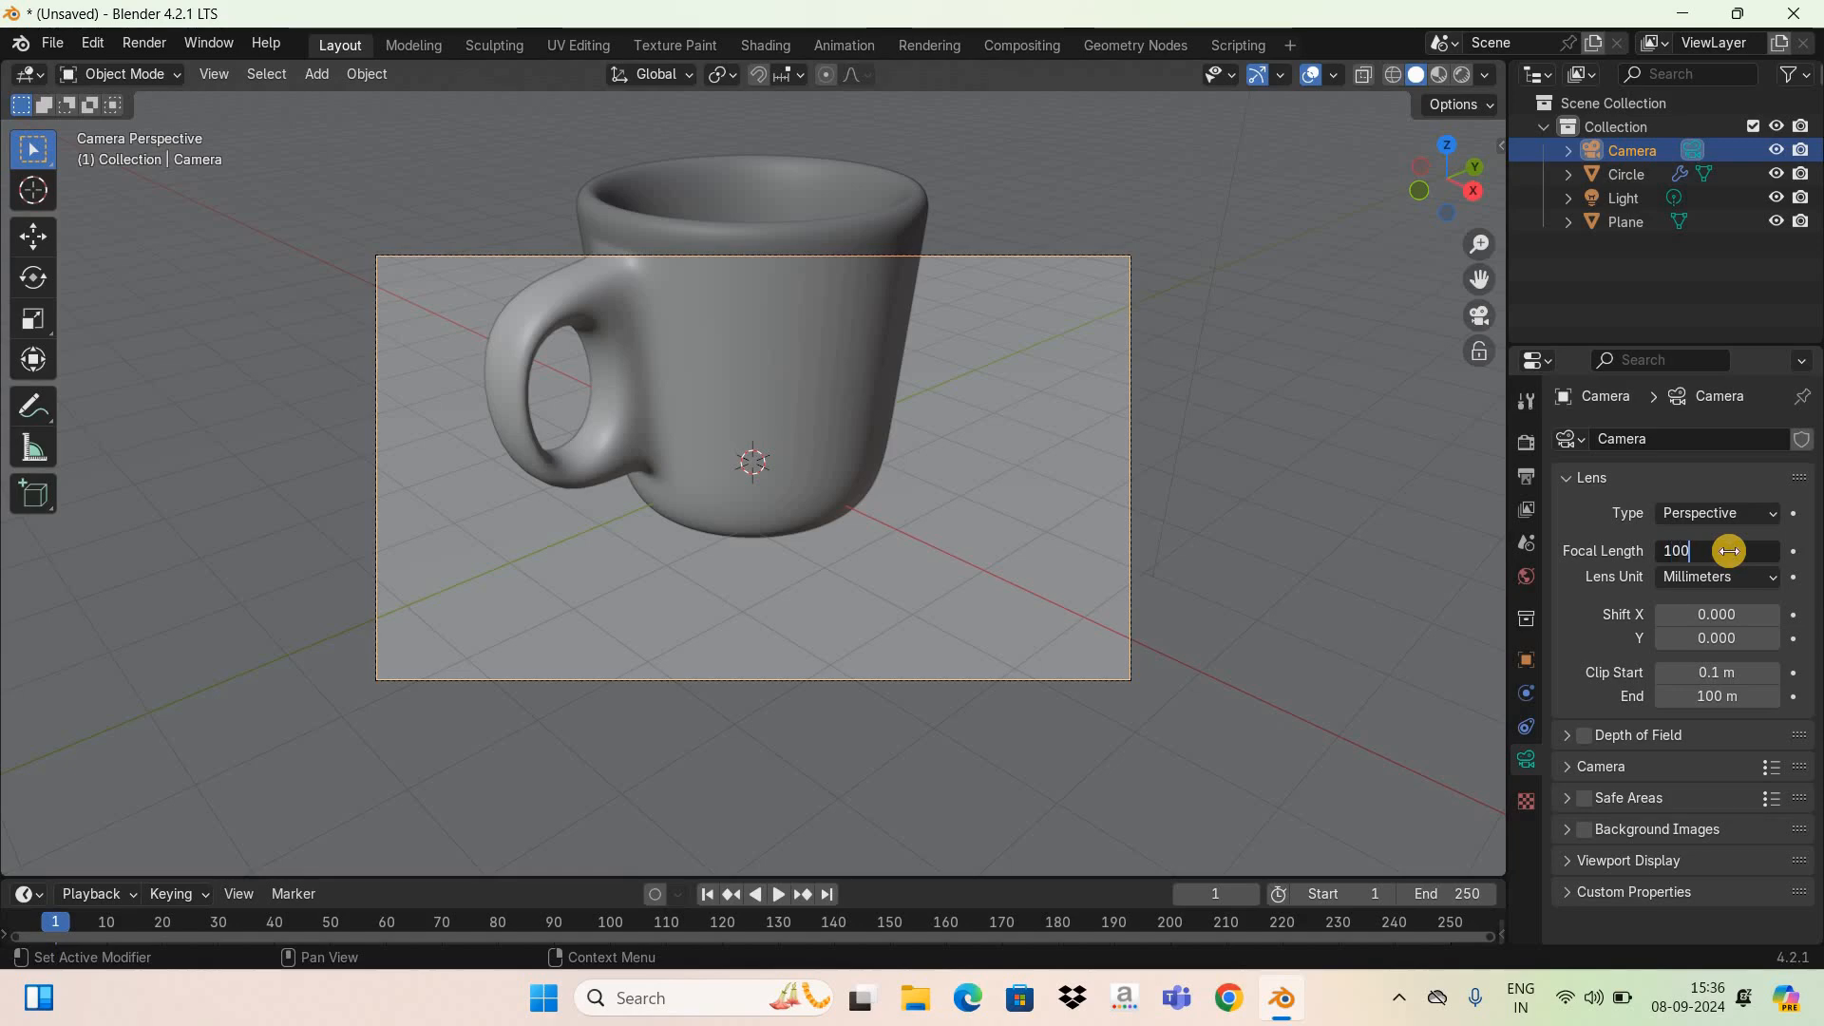
pyautogui.press('Return')
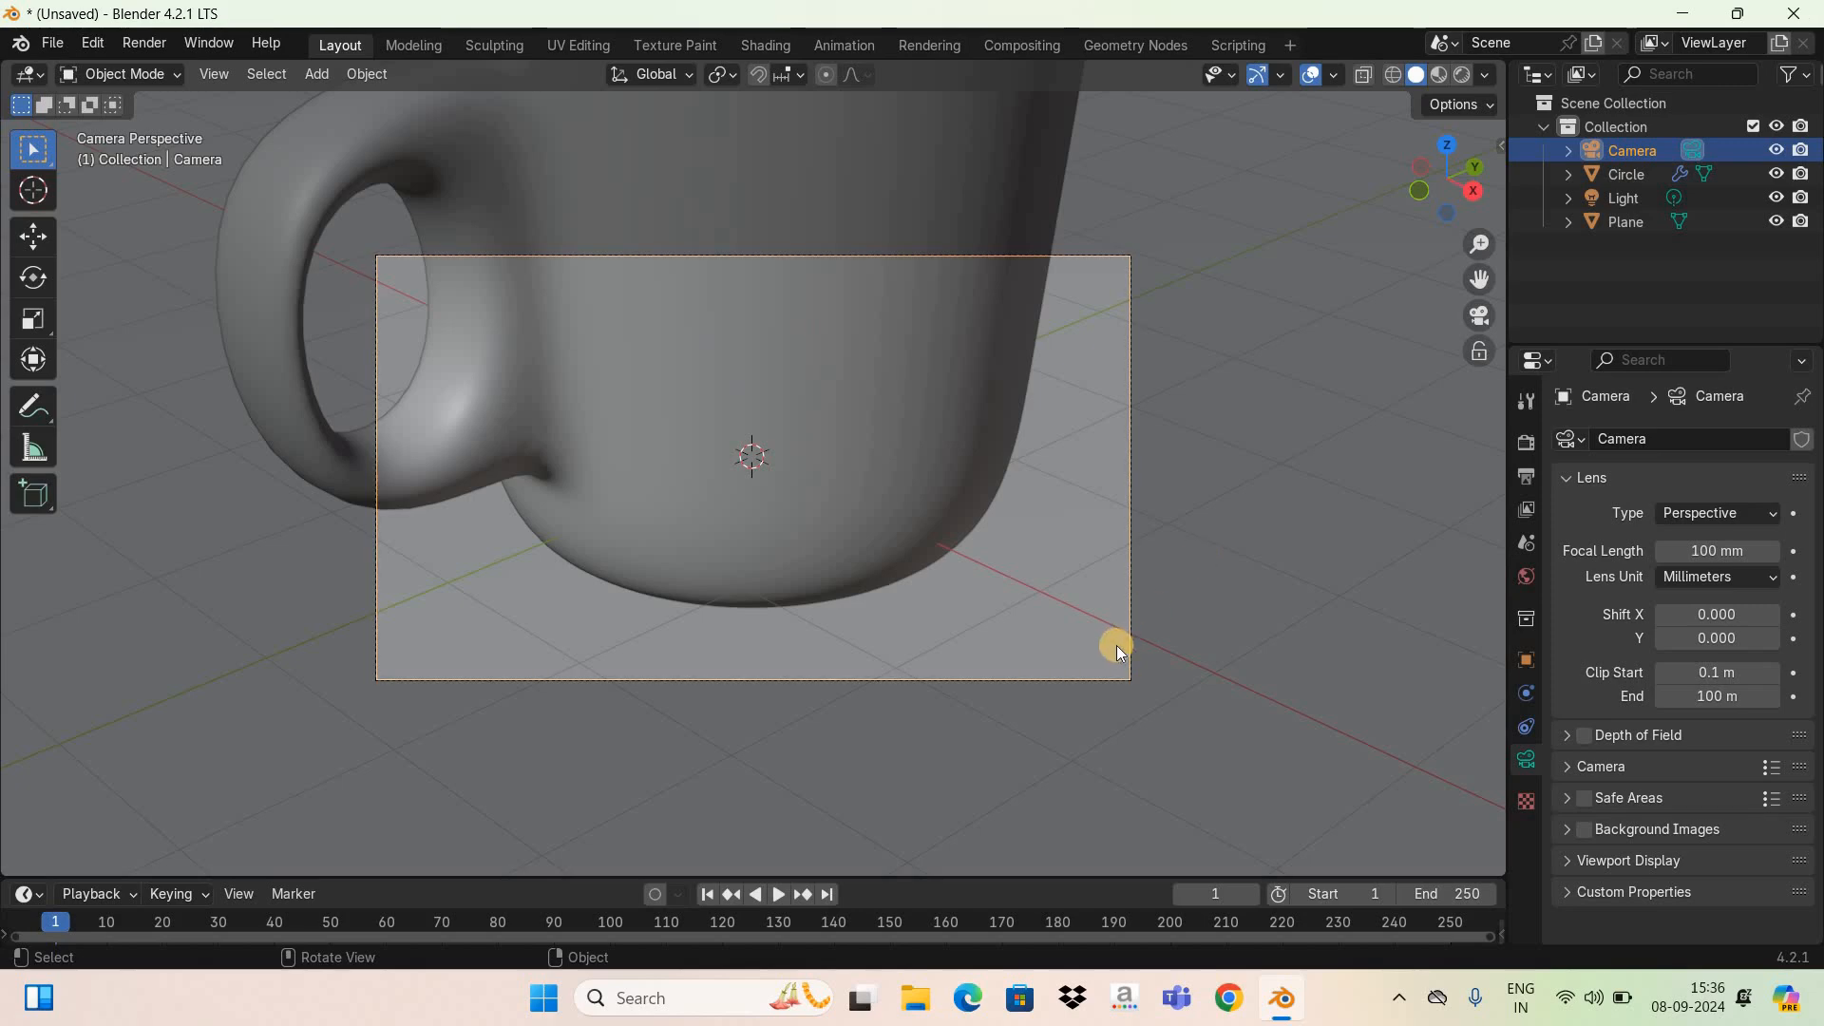
# Step: Lock the camera to the view and reframe it so the whole cup sits centred inside the camera frame
pyautogui.press('n')
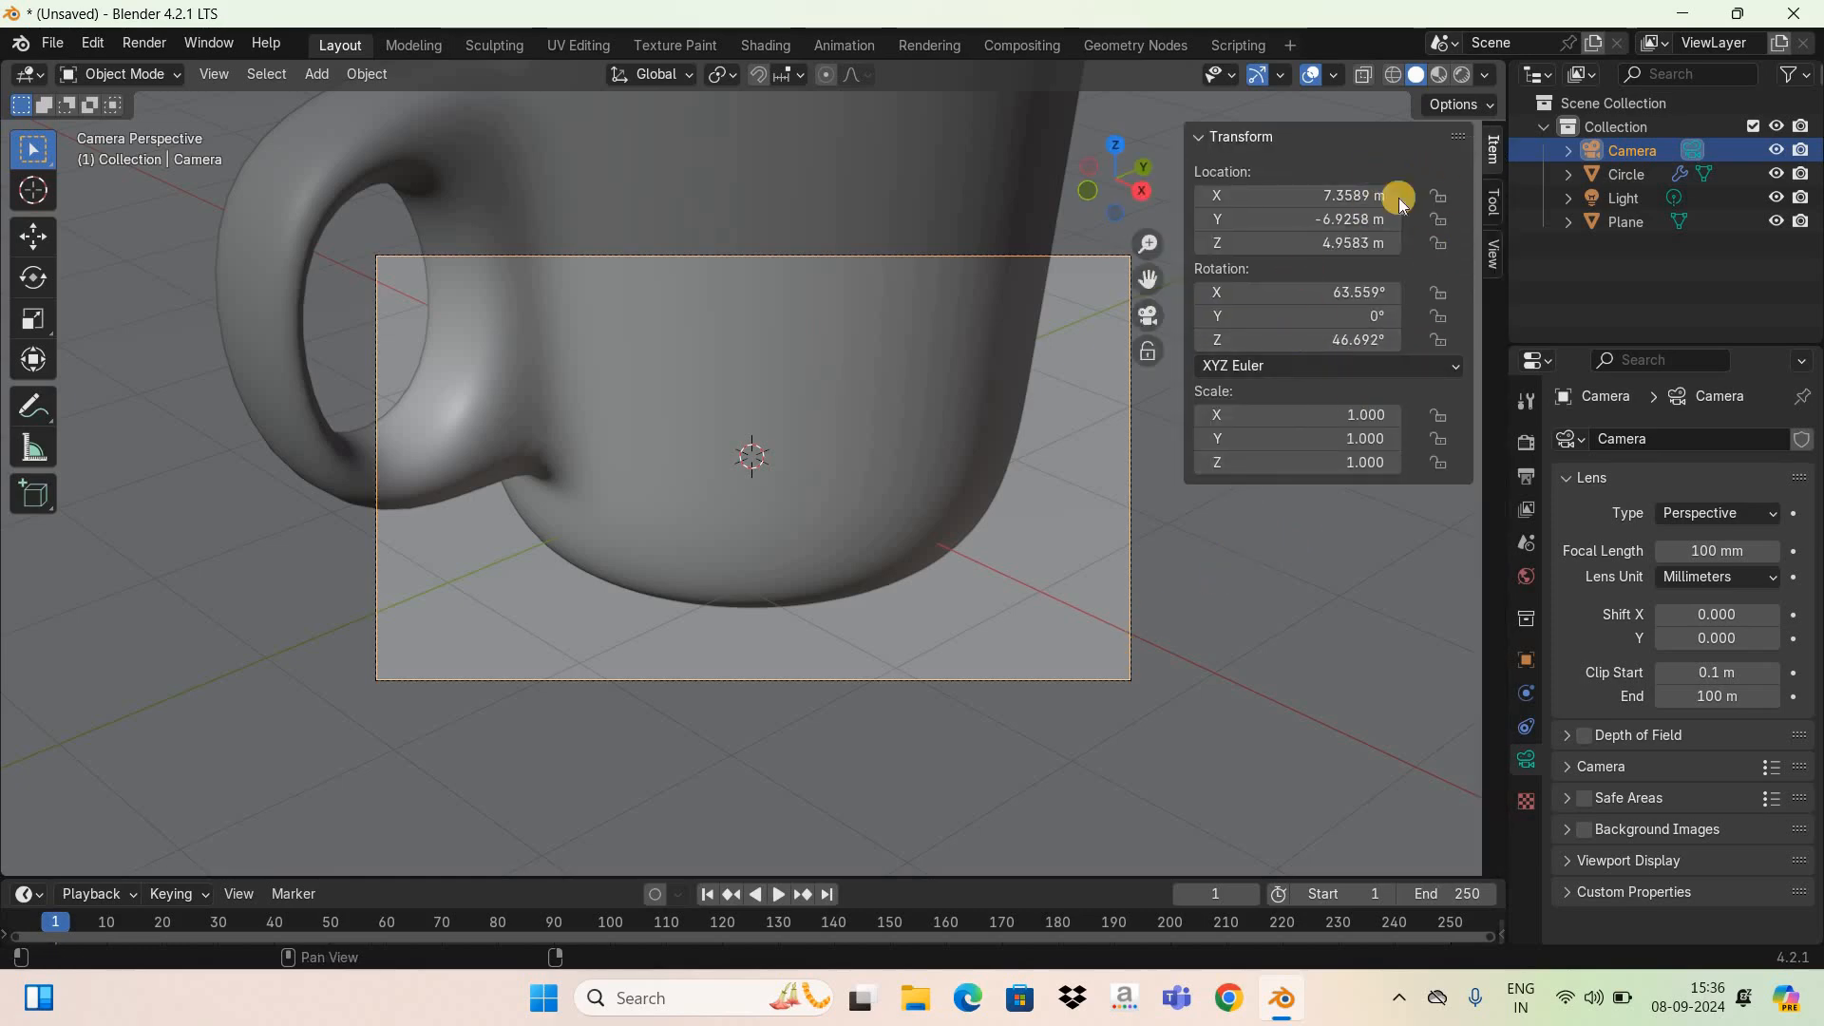
pyautogui.click(1492, 254)
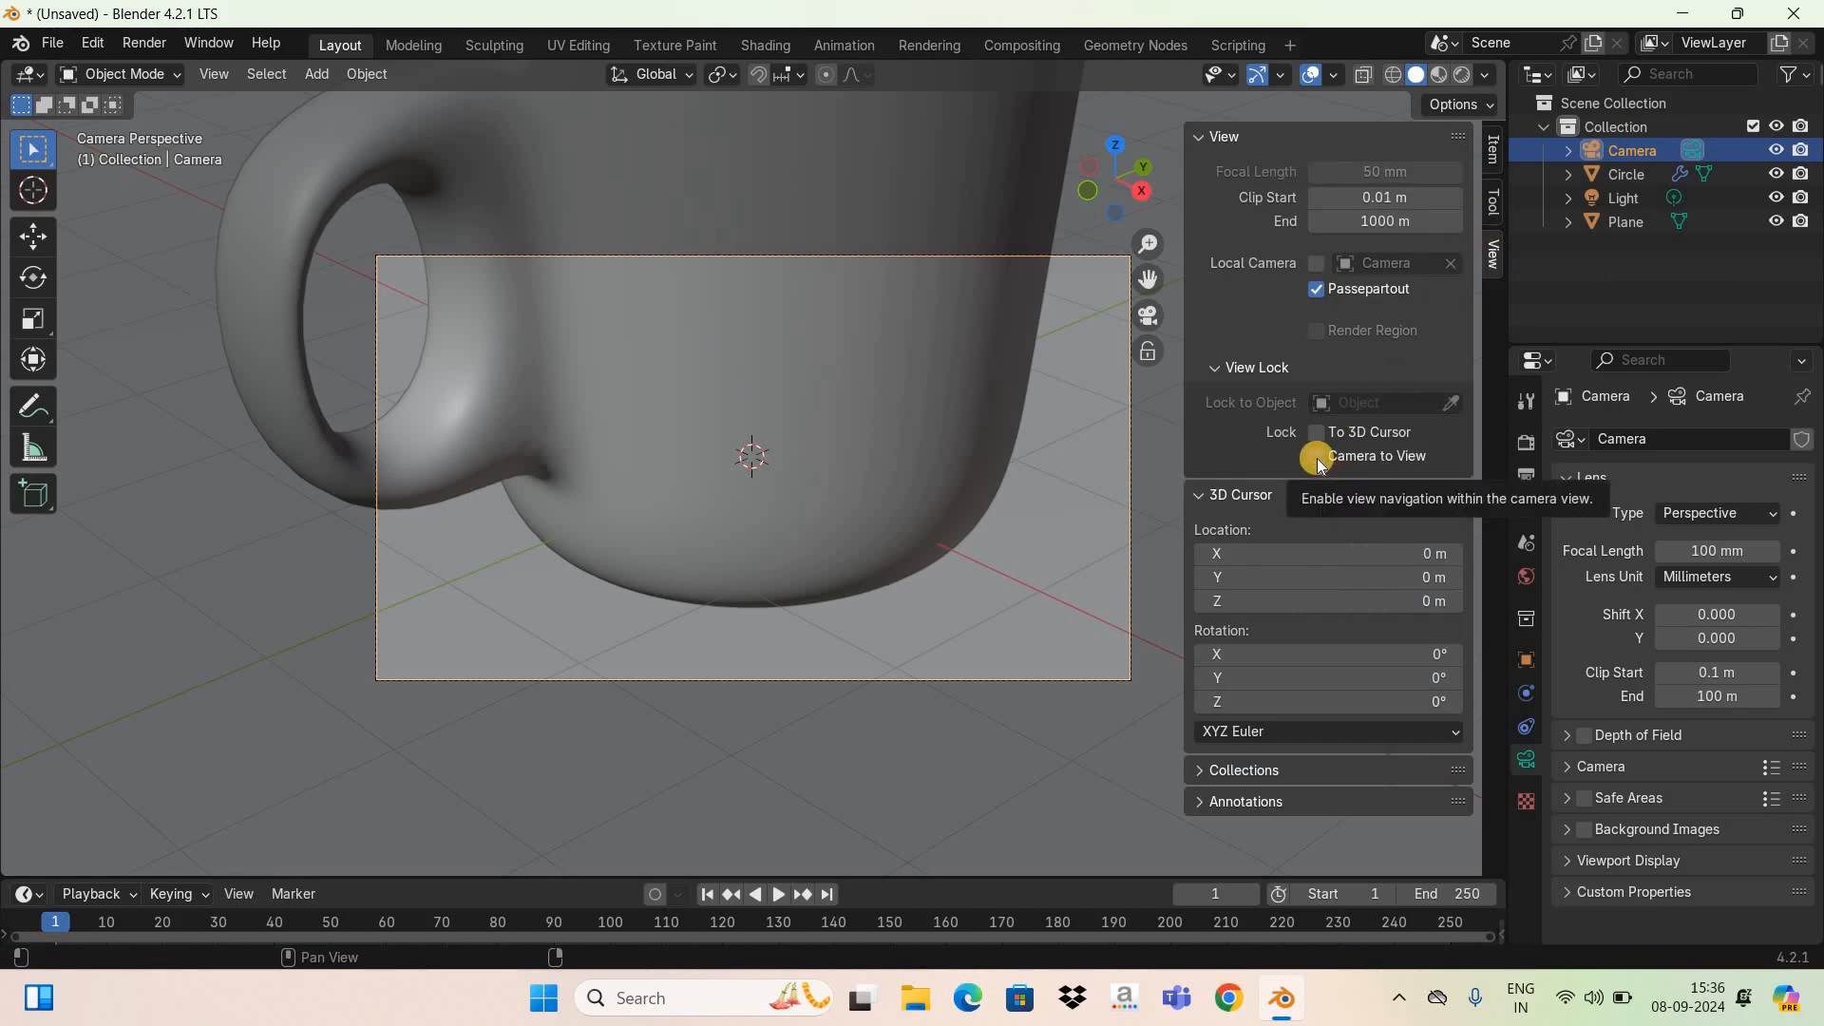
pyautogui.click(1316, 458)
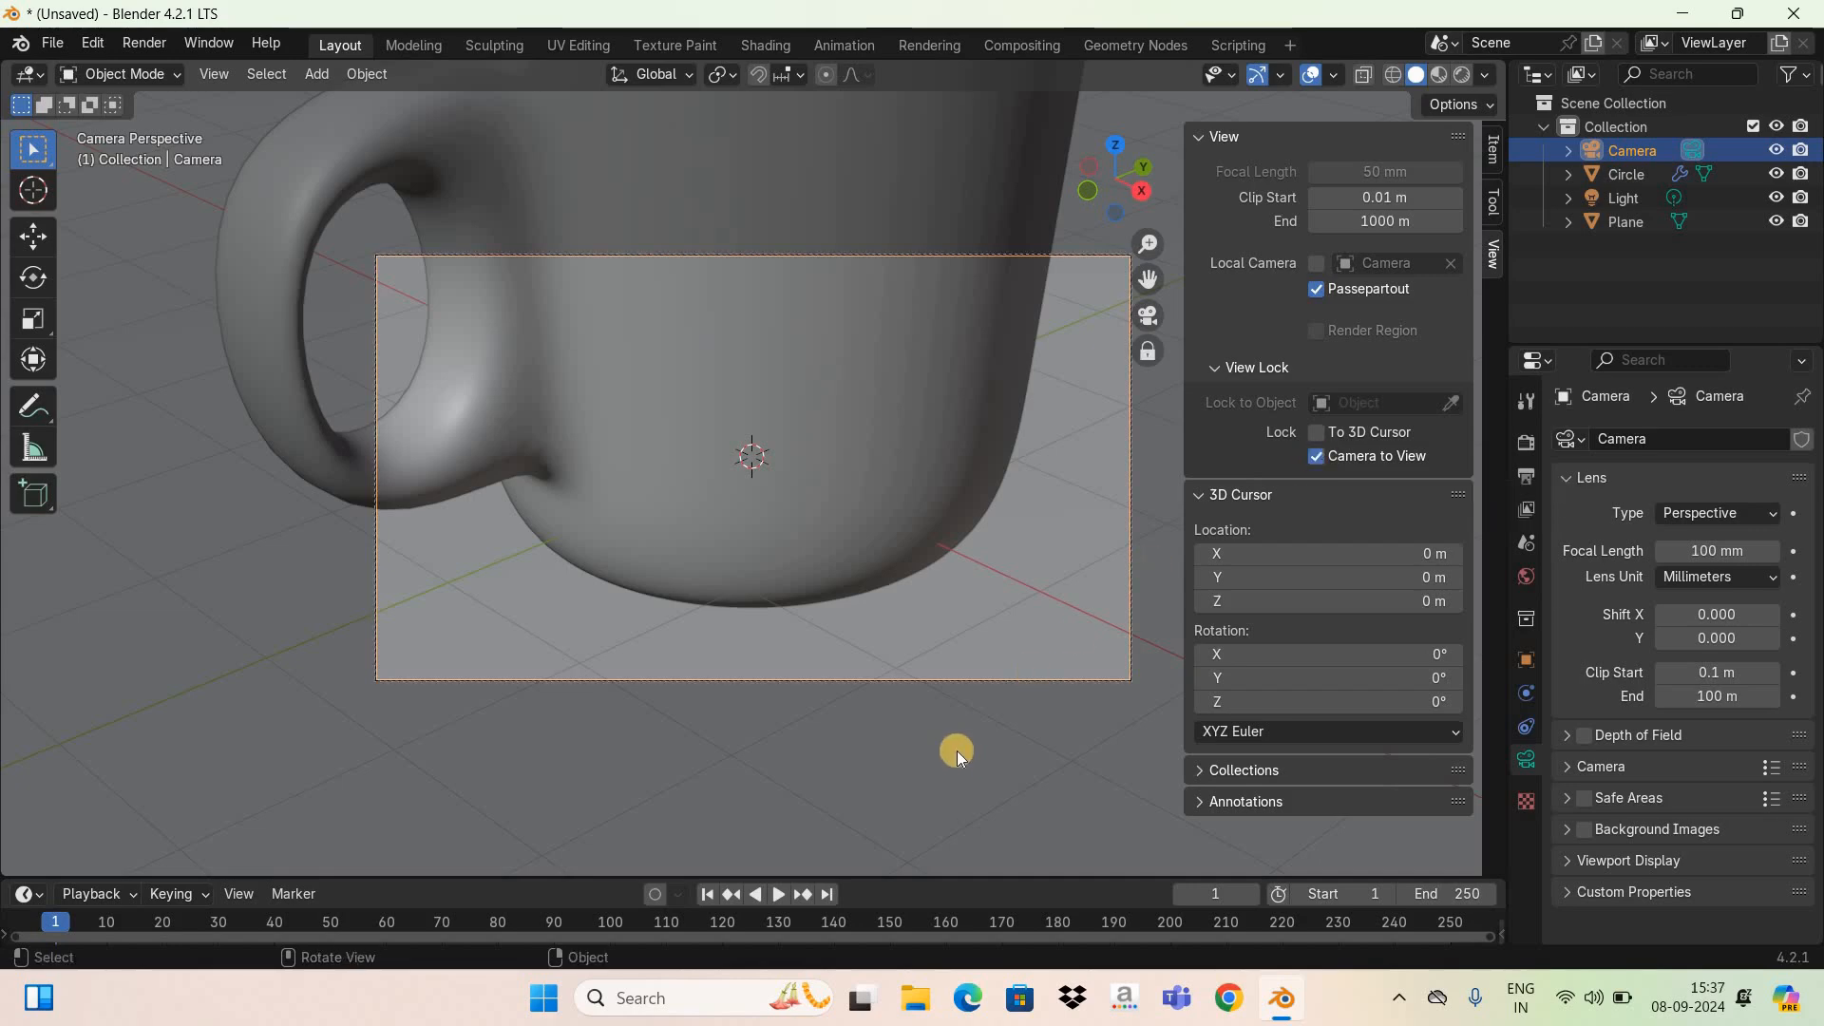
pyautogui.press('n')
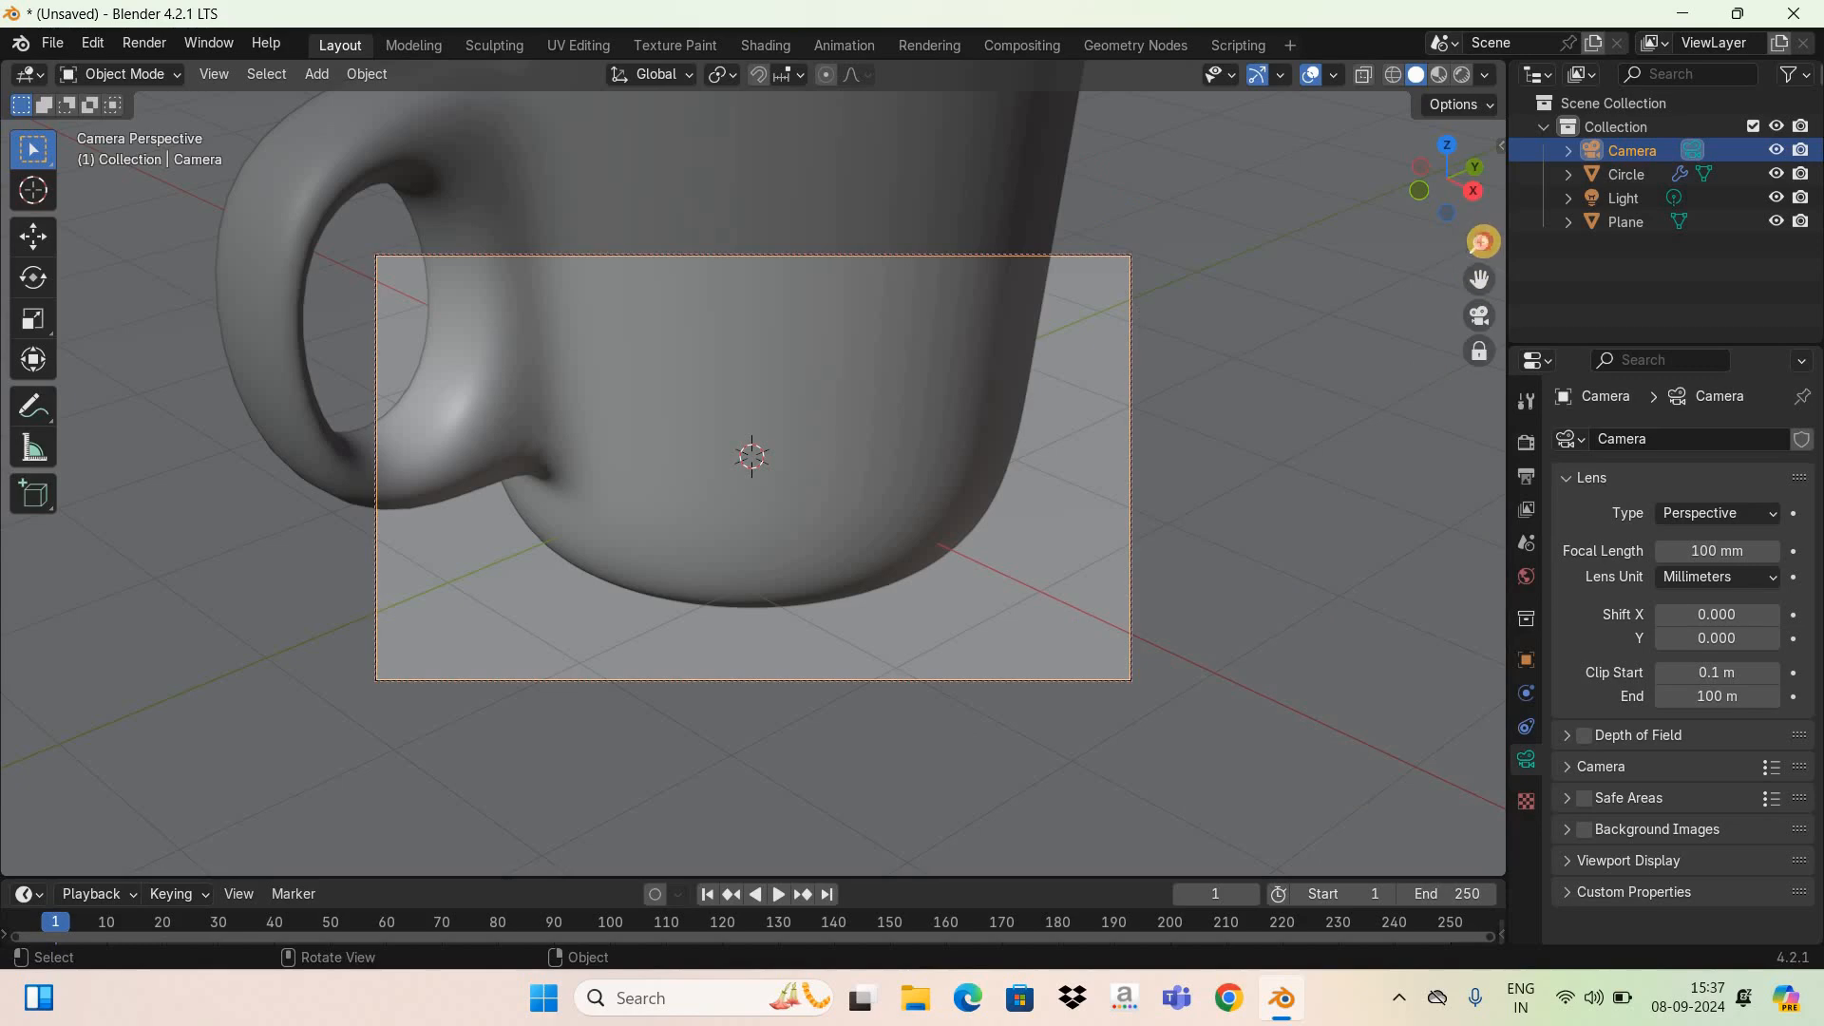
pyautogui.moveTo(1482, 242); pyautogui.dragTo(1483, 242)
pyautogui.moveTo(1473, 440); pyautogui.dragTo(1477, 284)
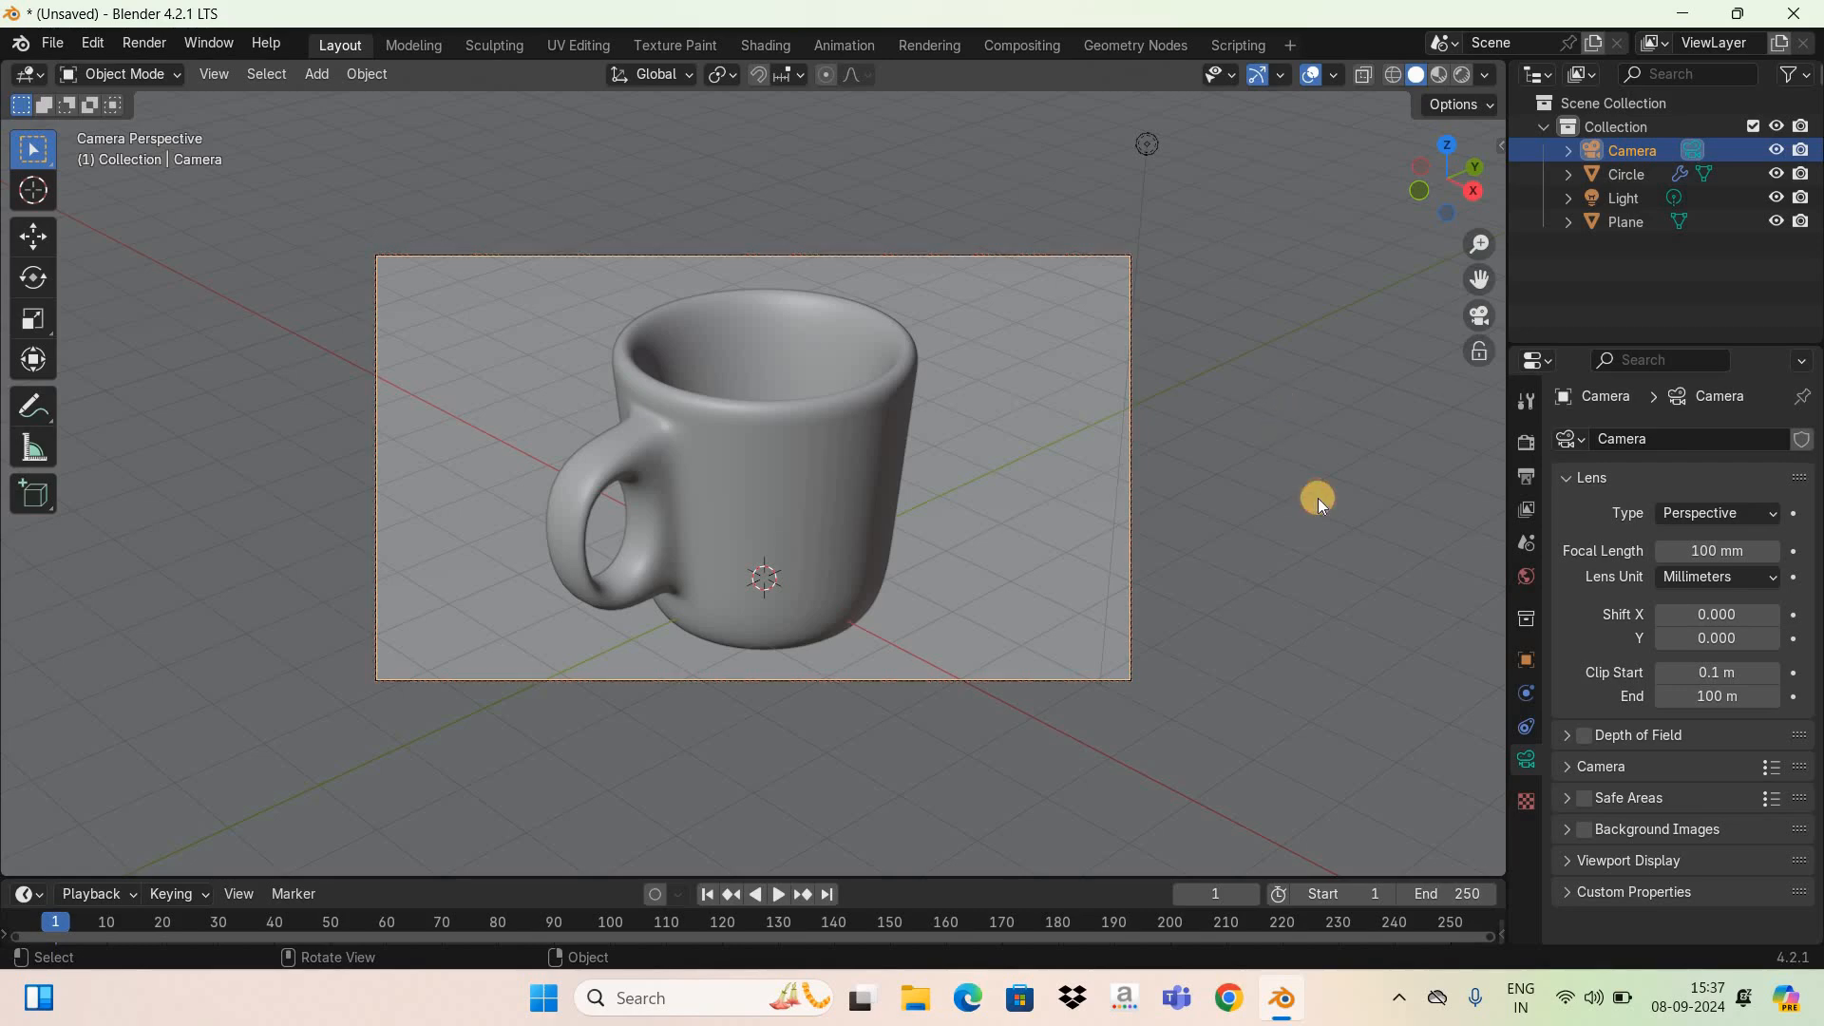
# Step: Give the ground plane a new material with a Diffuse BSDF surface
pyautogui.click(1318, 498)
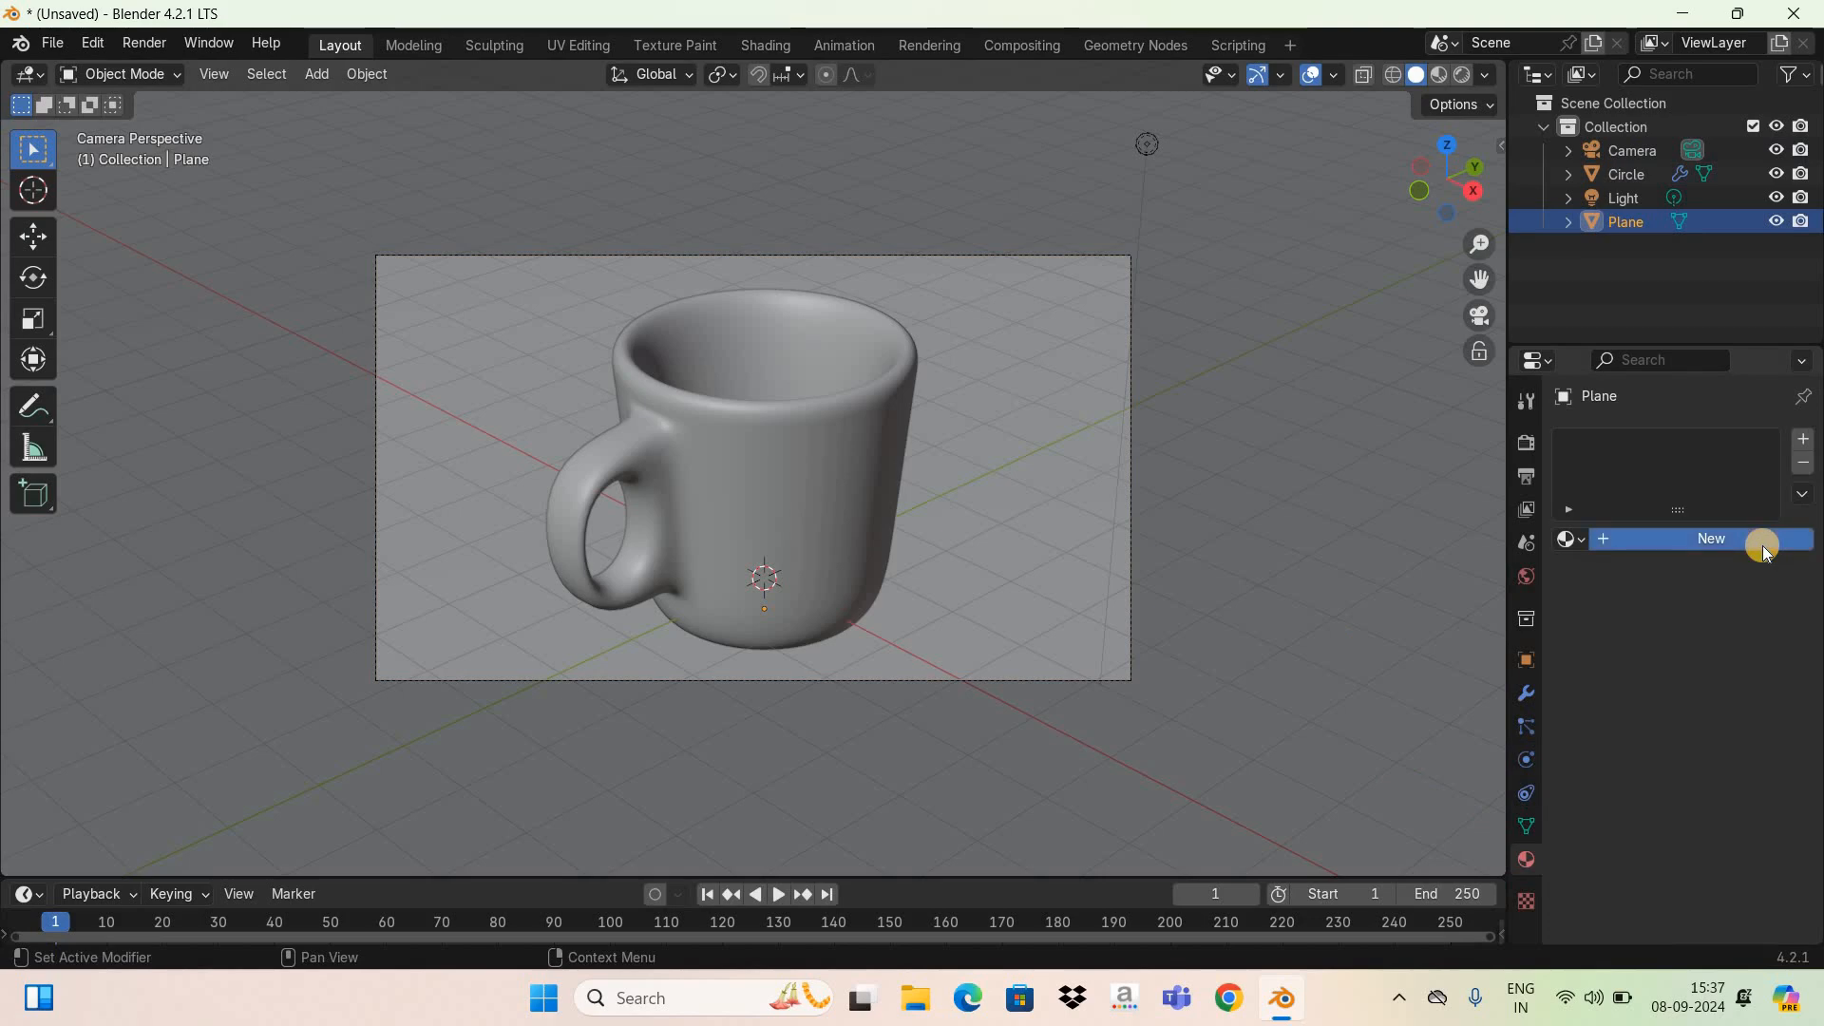
pyautogui.click(1763, 545)
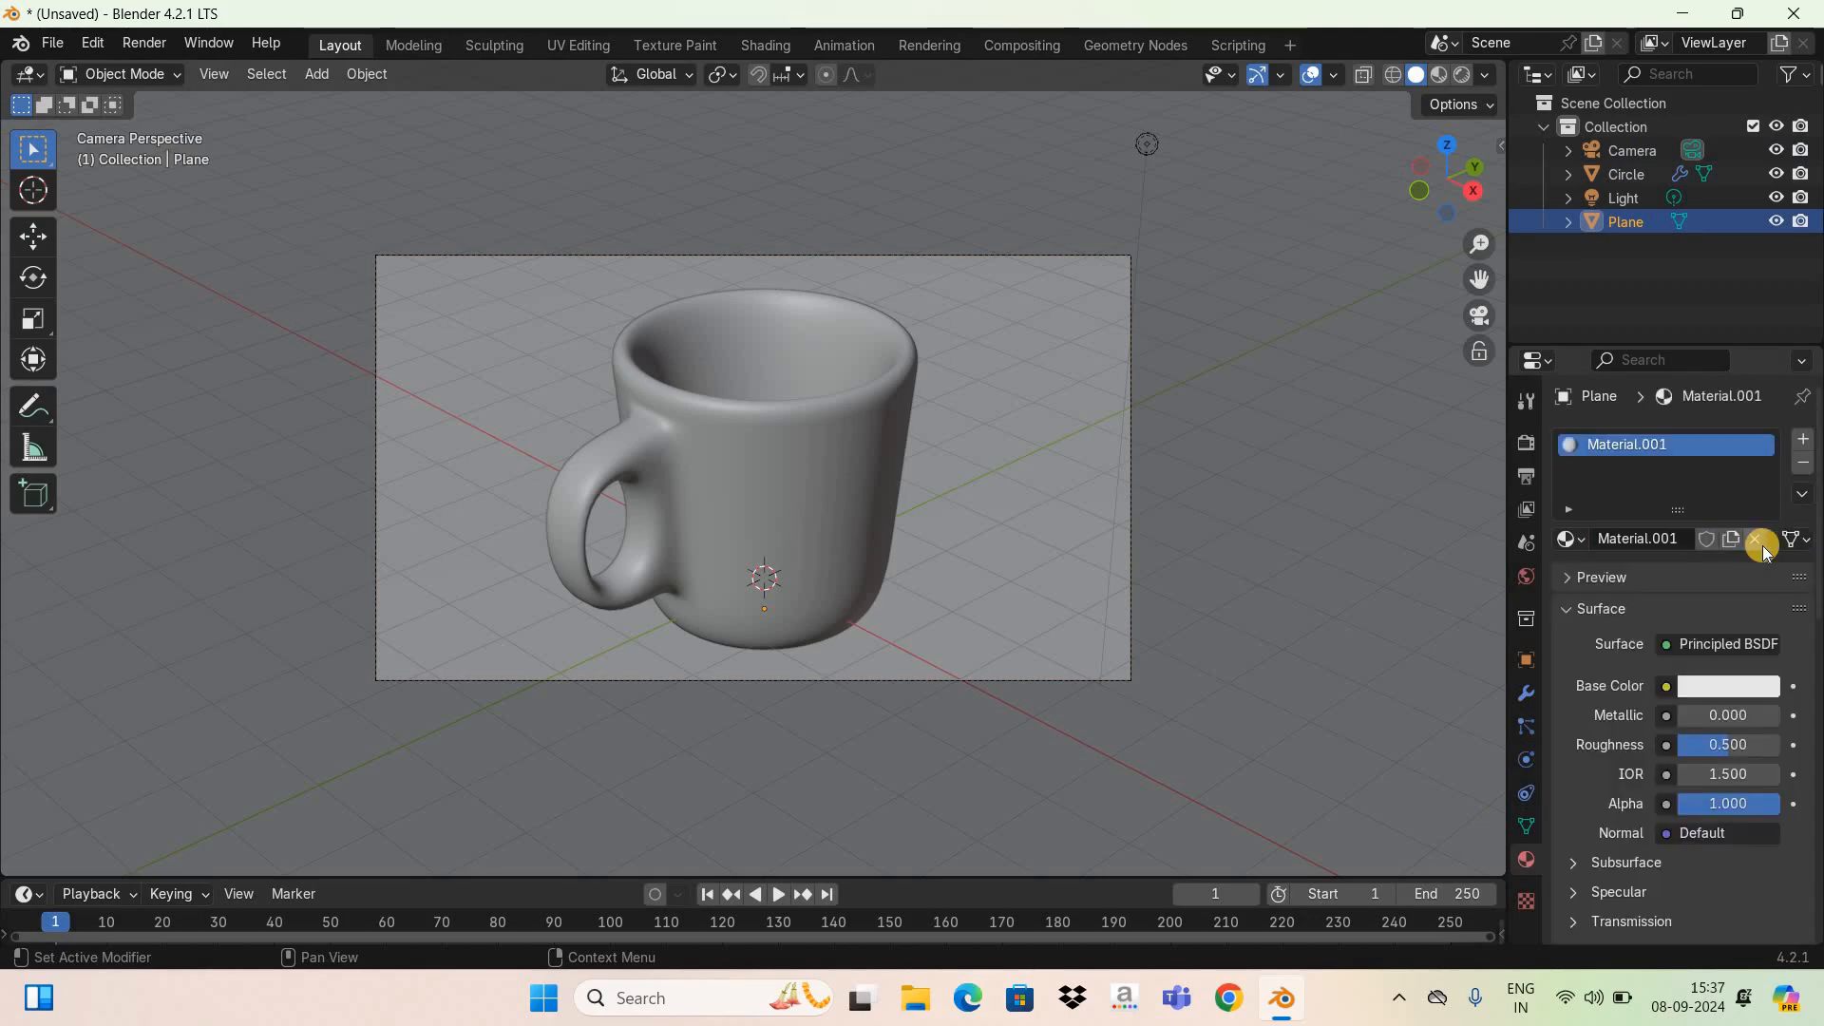
pyautogui.click(1715, 643)
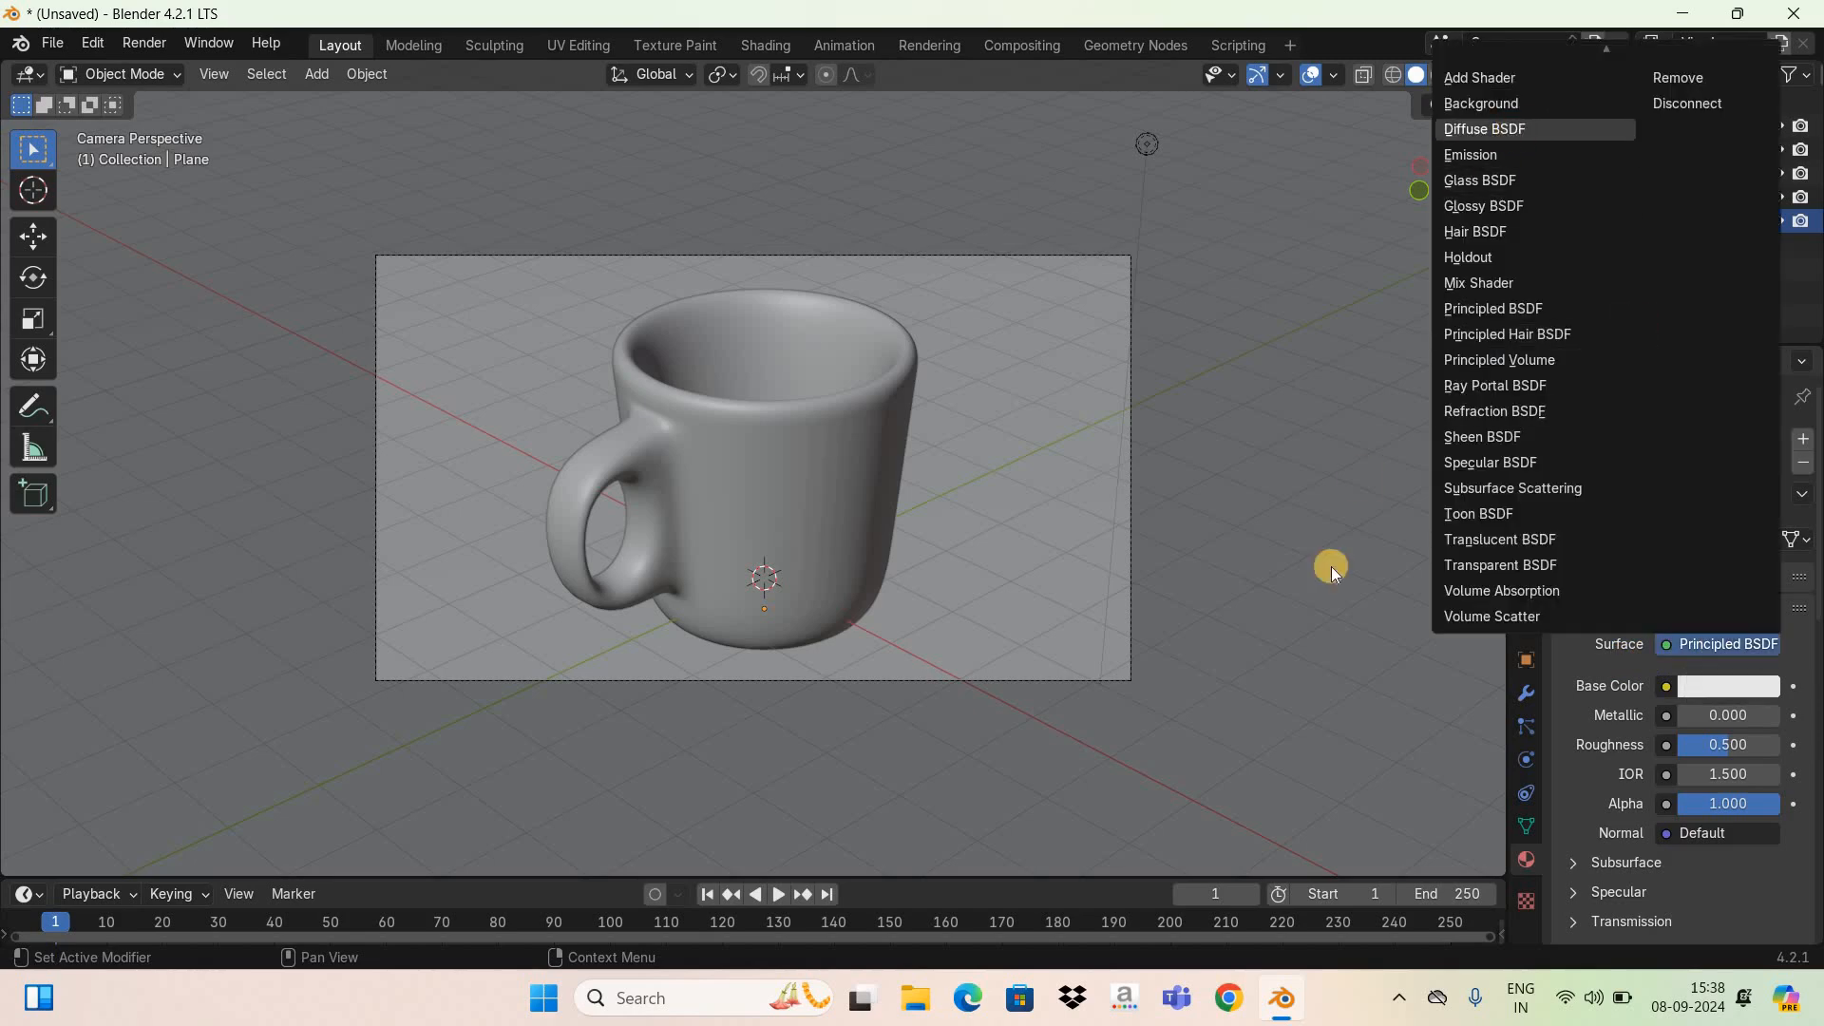
pyautogui.press('Return')
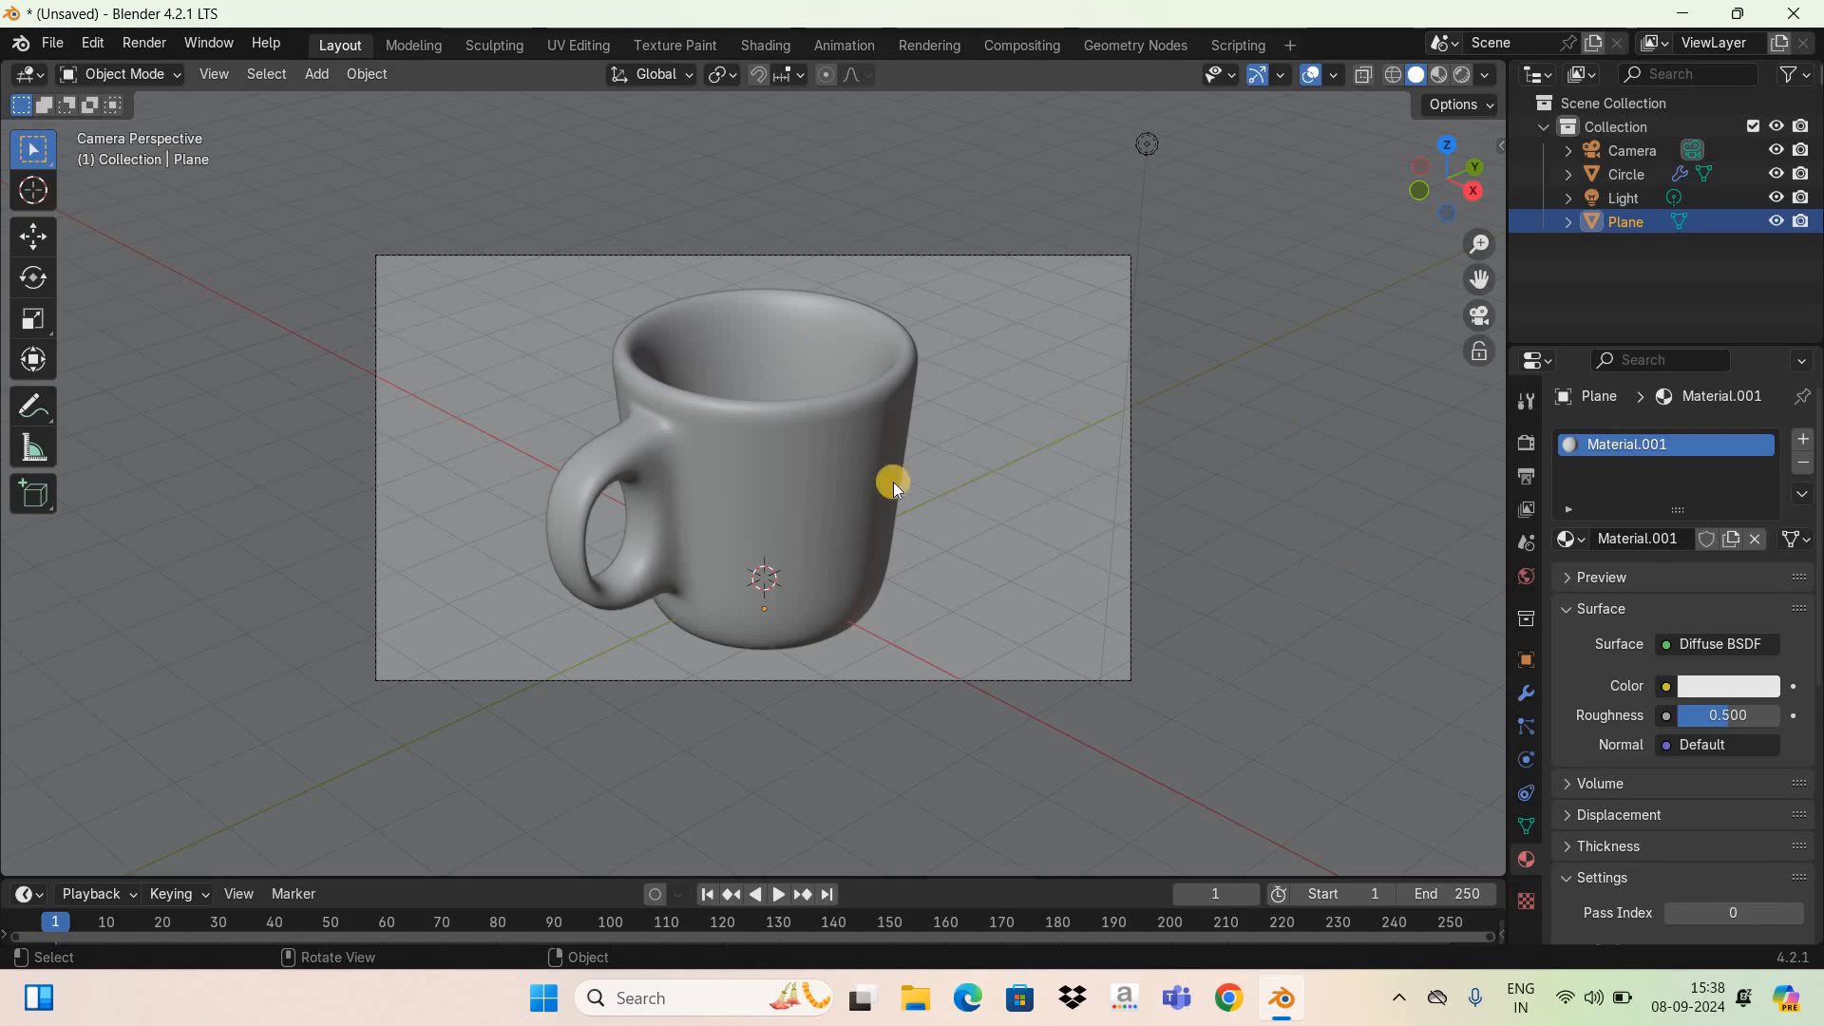
# Step: Give the cup a new material with base color hex 586FE7 and show the viewport in Material Preview shading
pyautogui.click(859, 531)
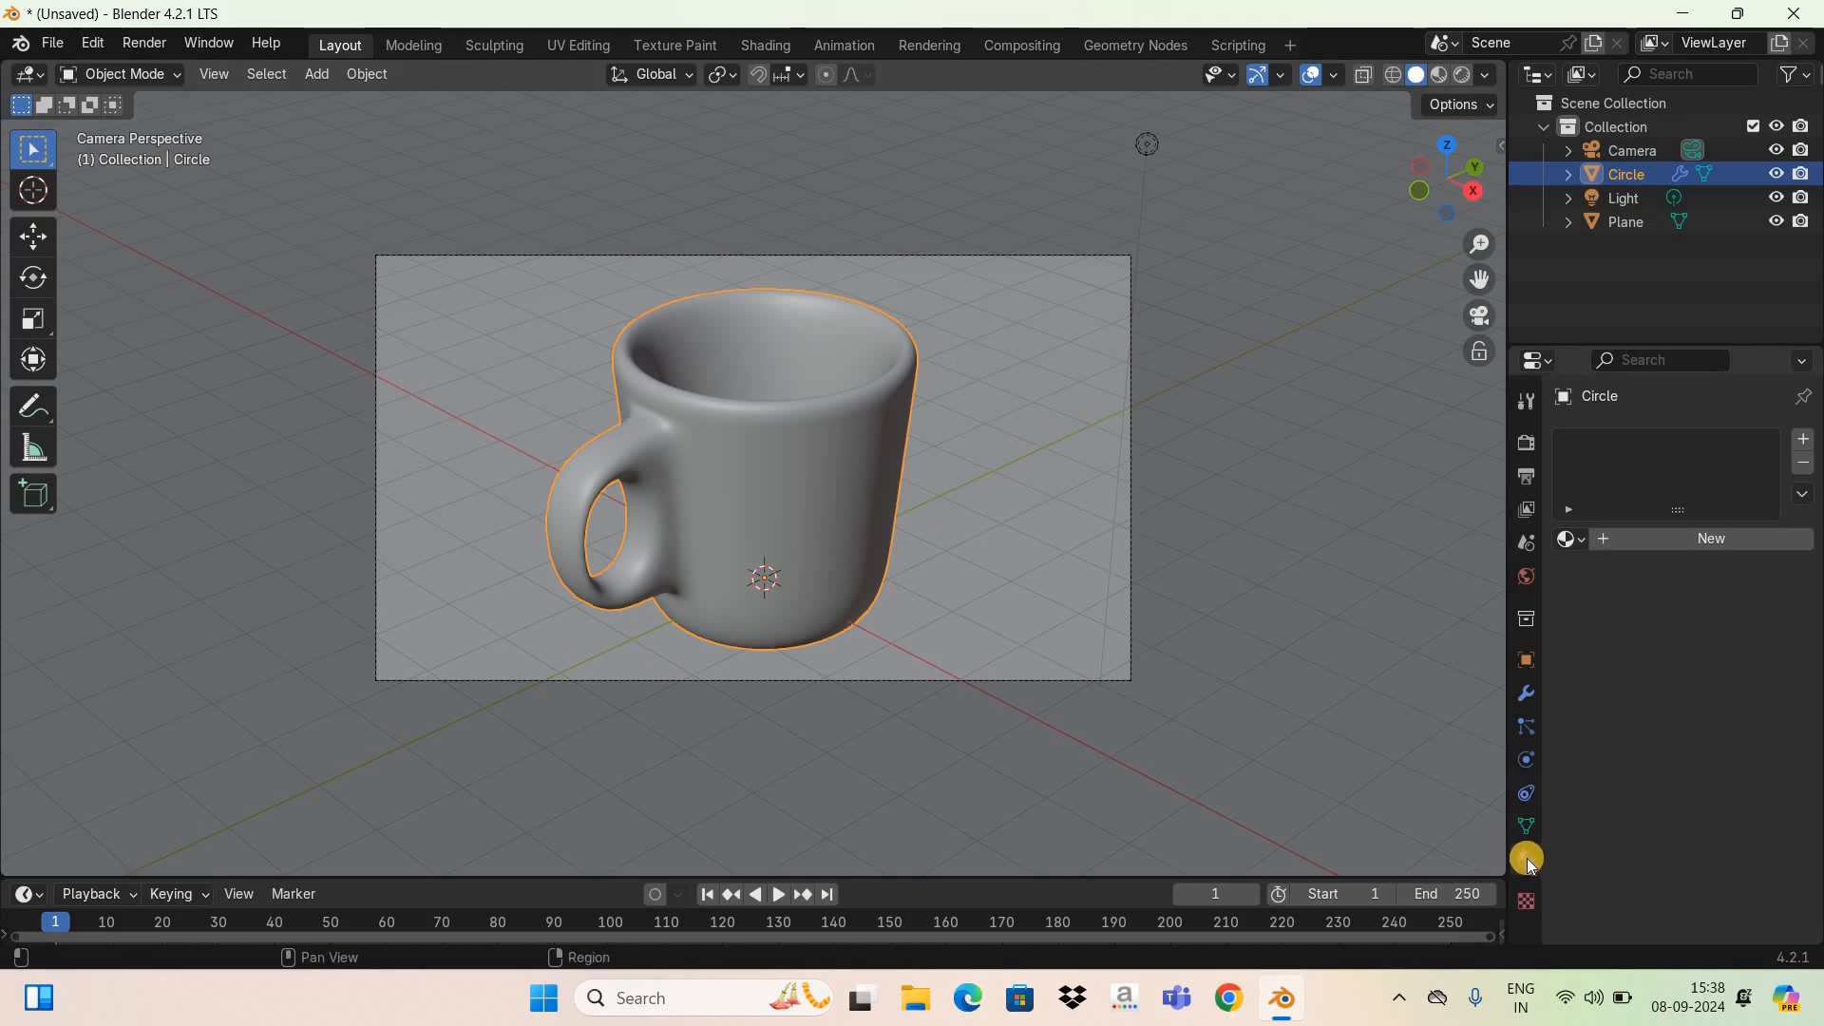
pyautogui.click(1728, 536)
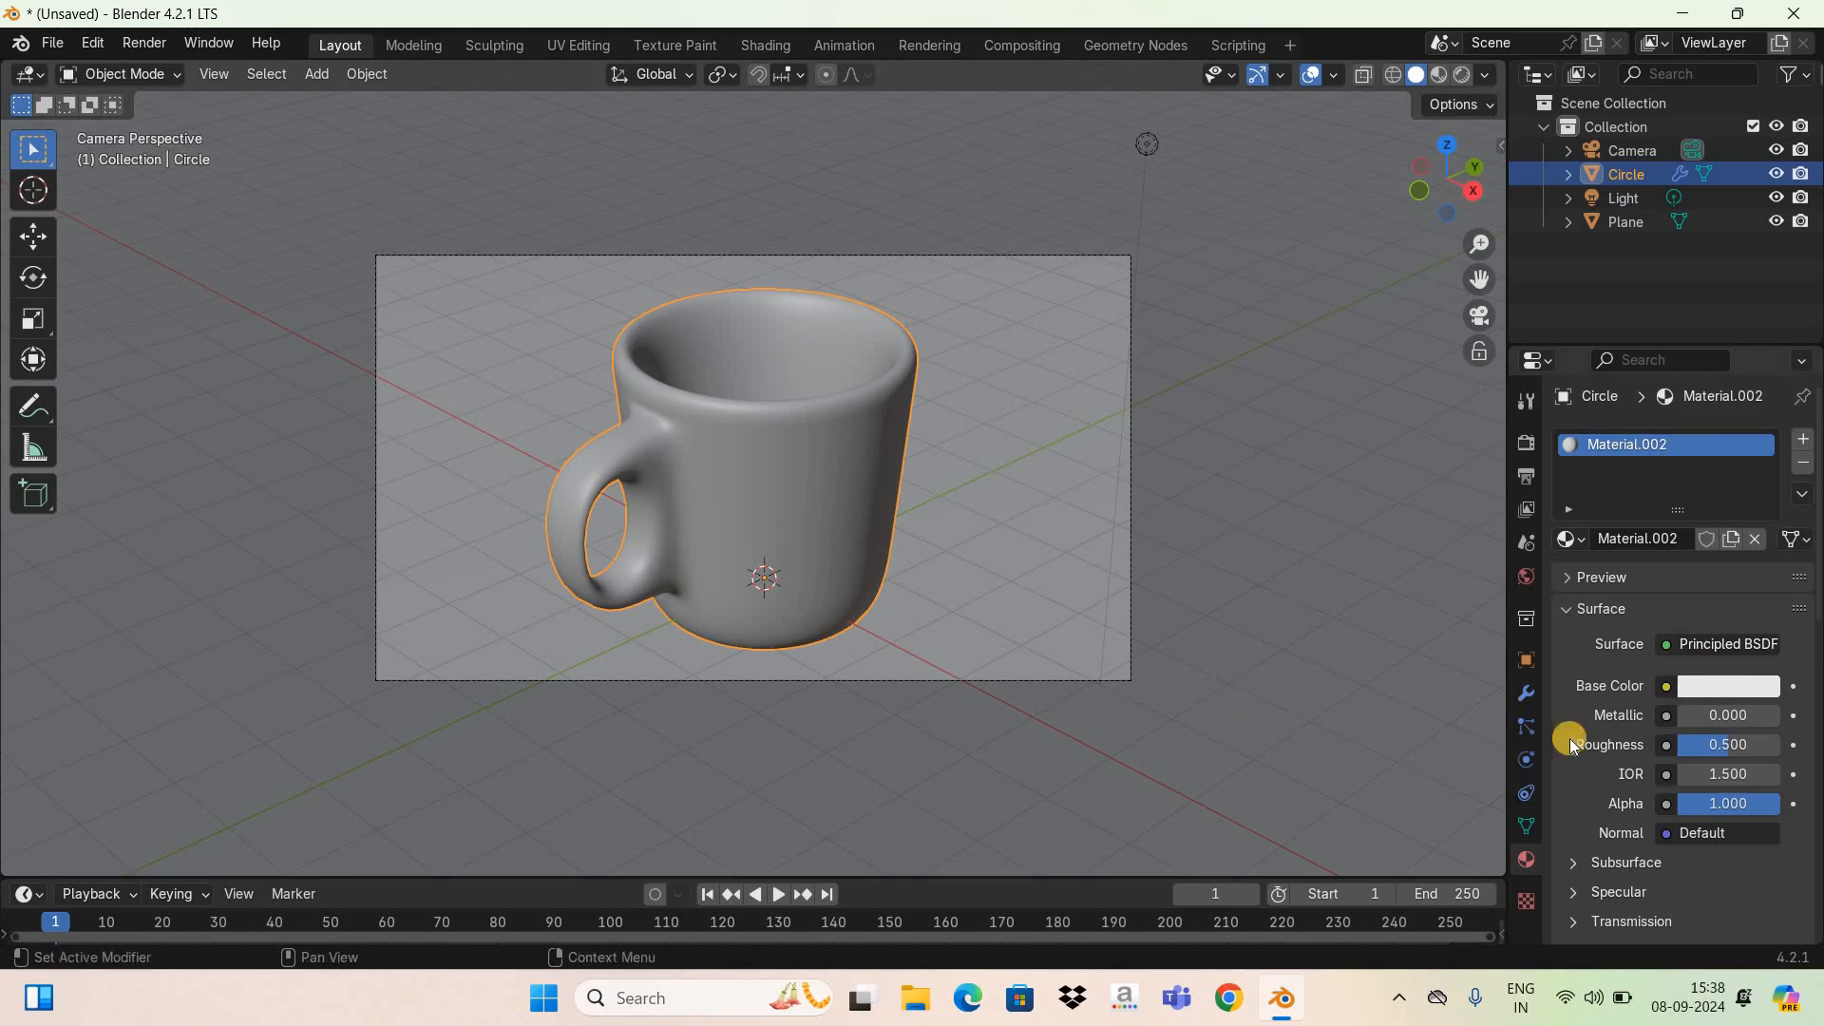
pyautogui.click(1731, 686)
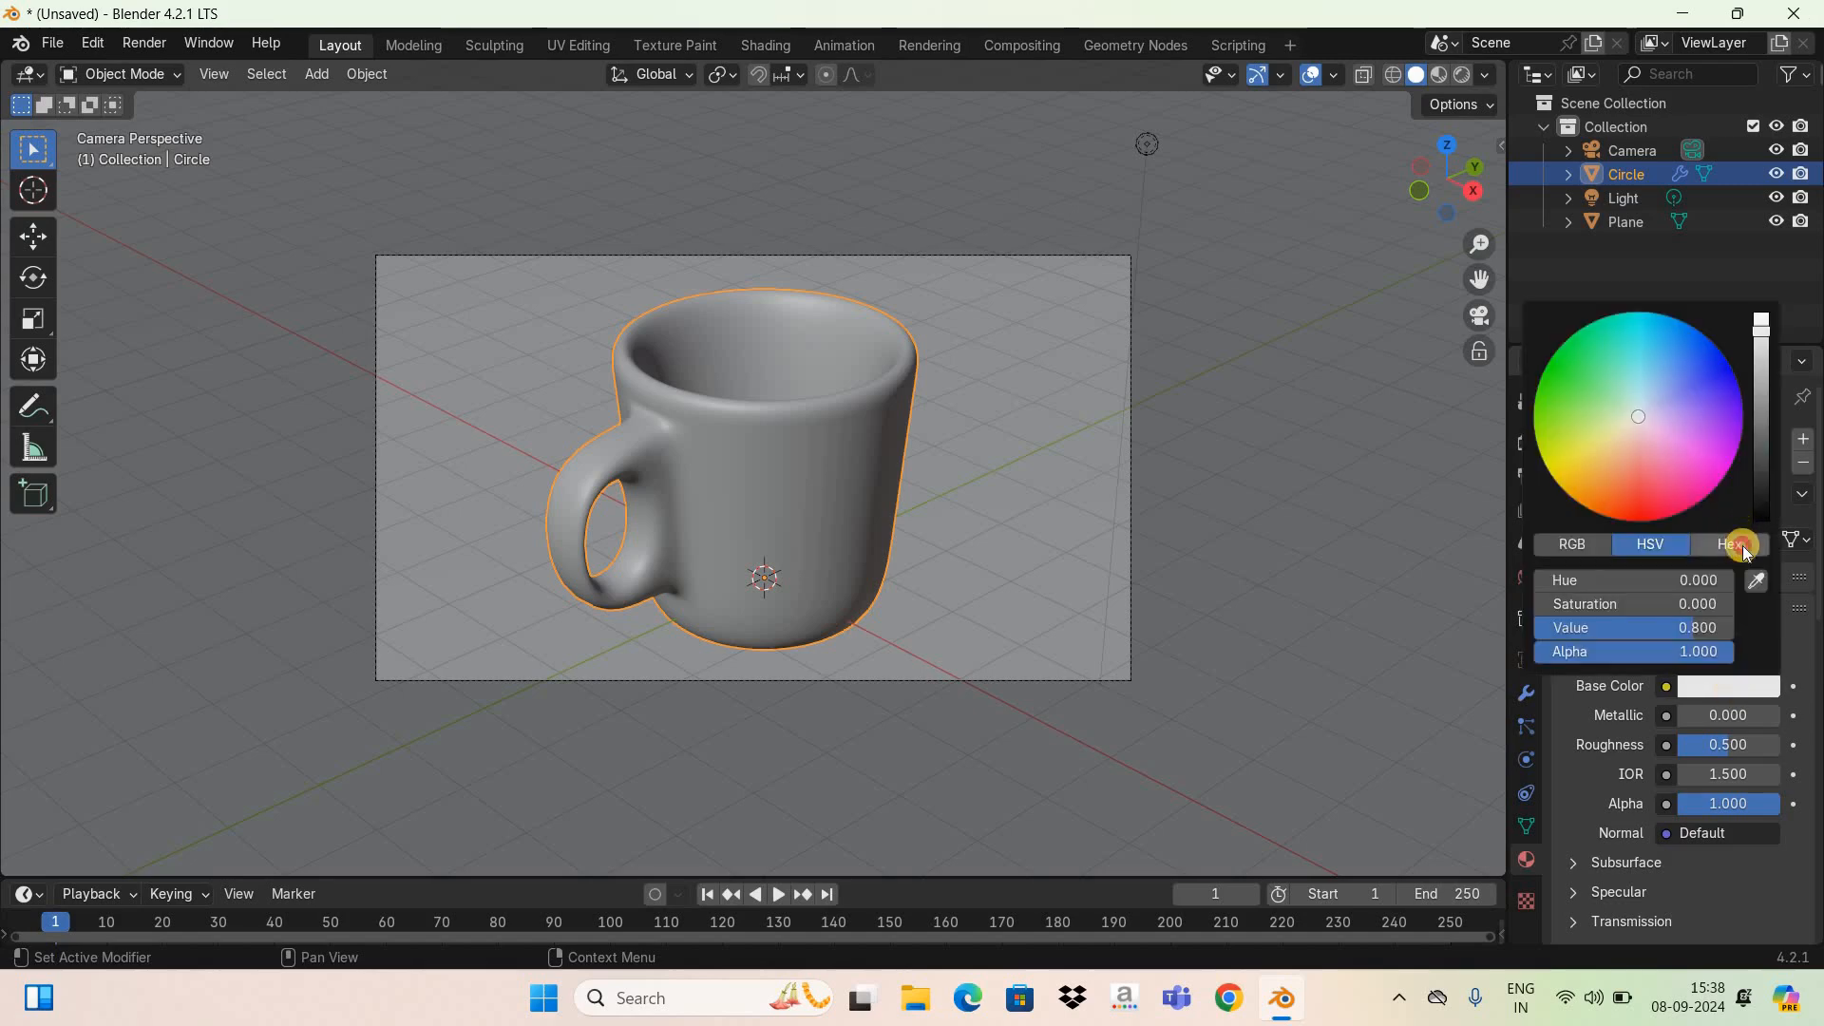
pyautogui.click(1742, 545)
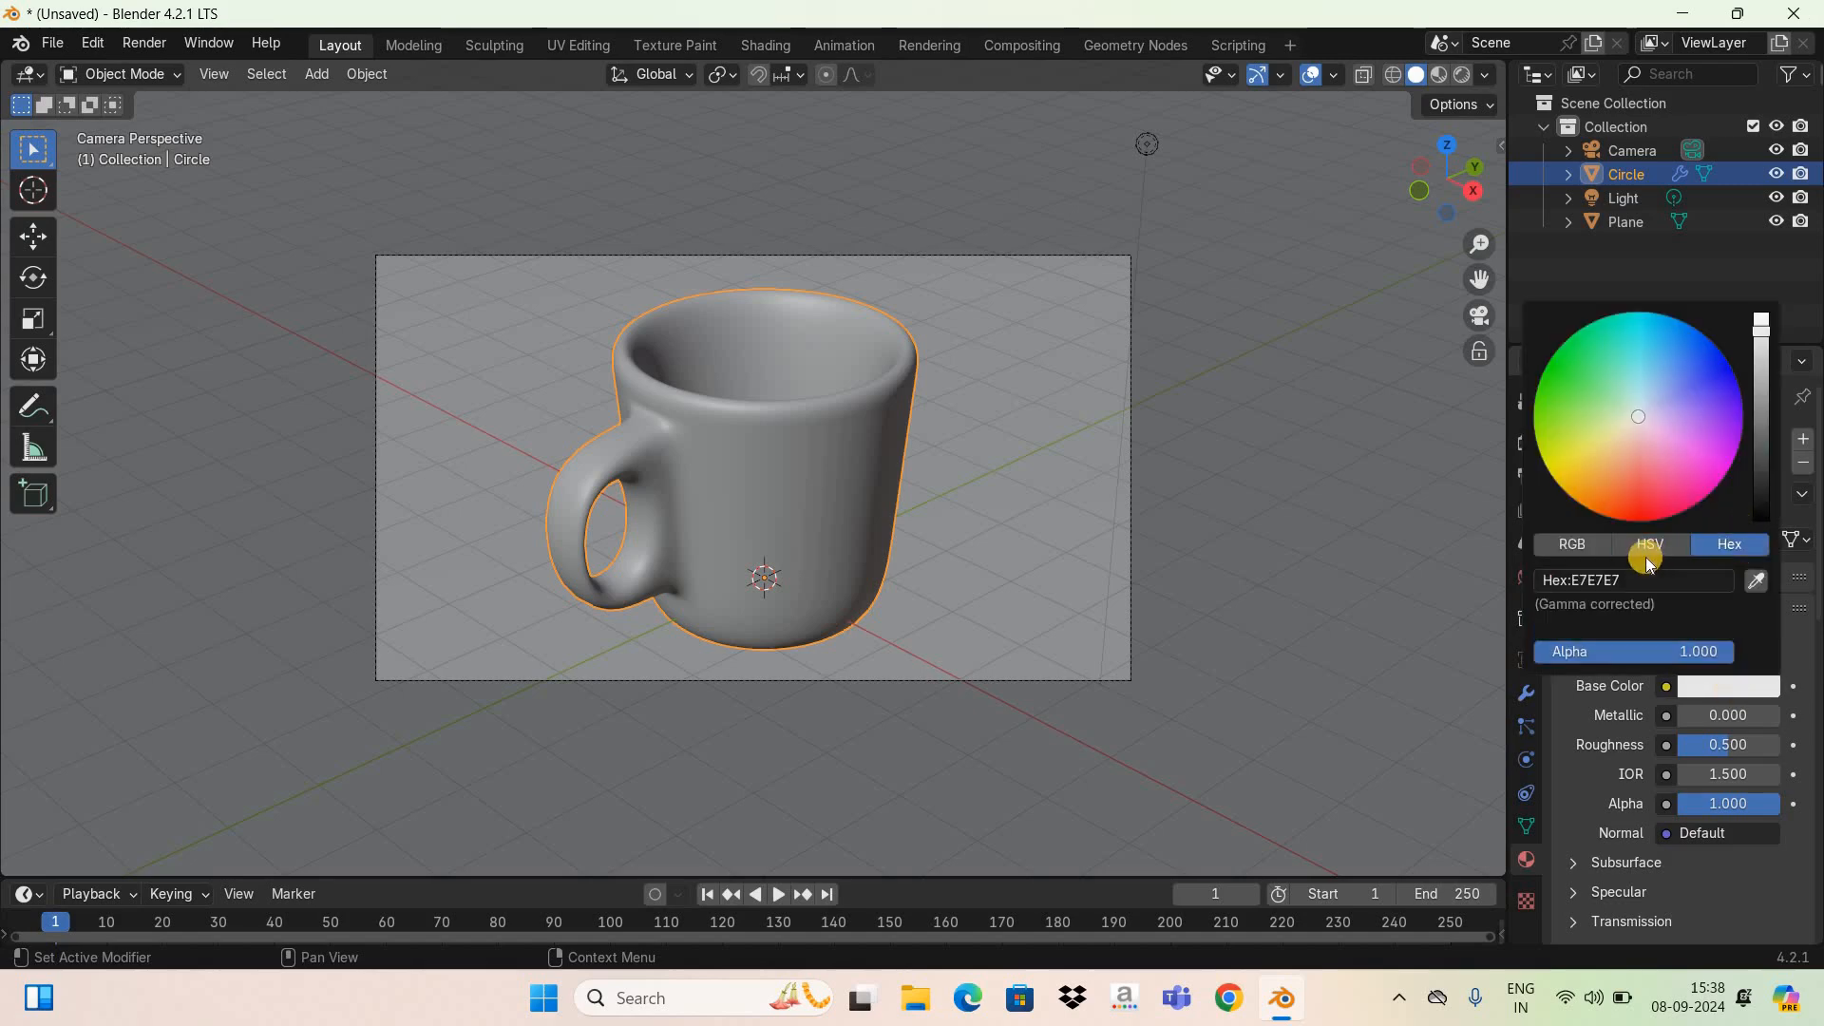
pyautogui.click(1656, 574)
pyautogui.press('BackSpace')
pyautogui.write('586fe7')
pyautogui.press('Return')
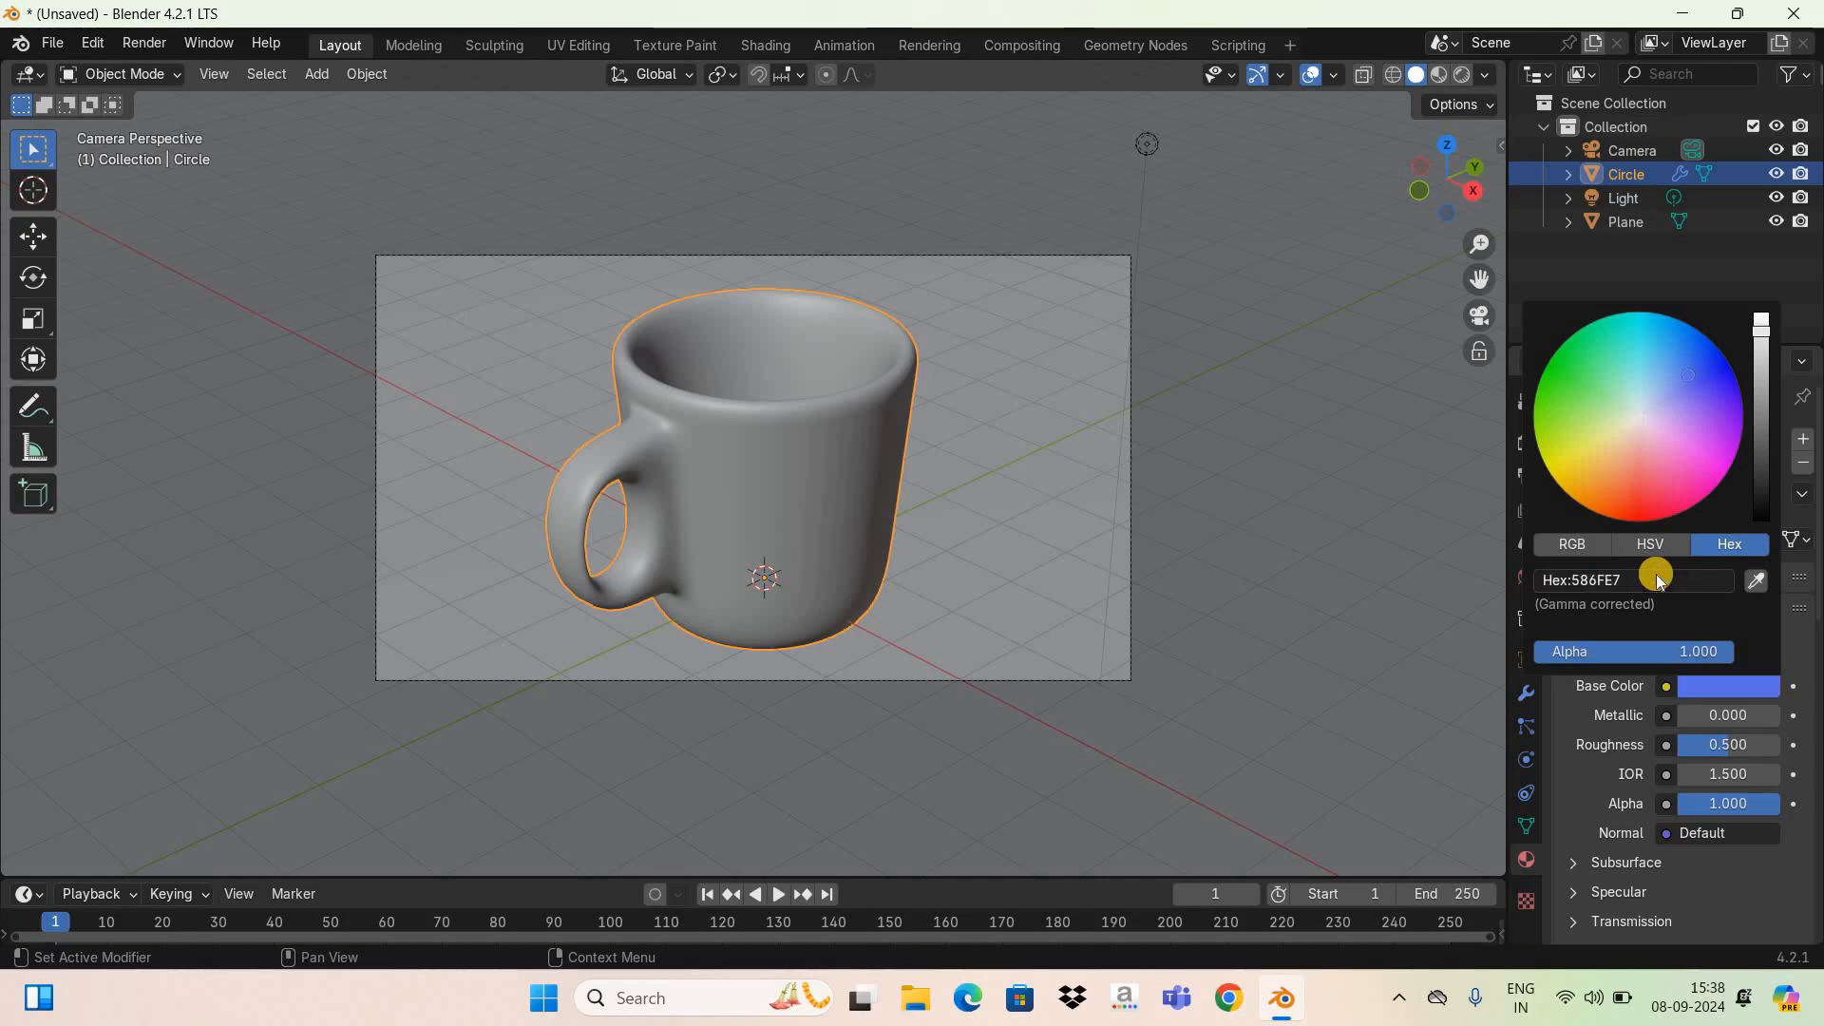
pyautogui.click(1438, 75)
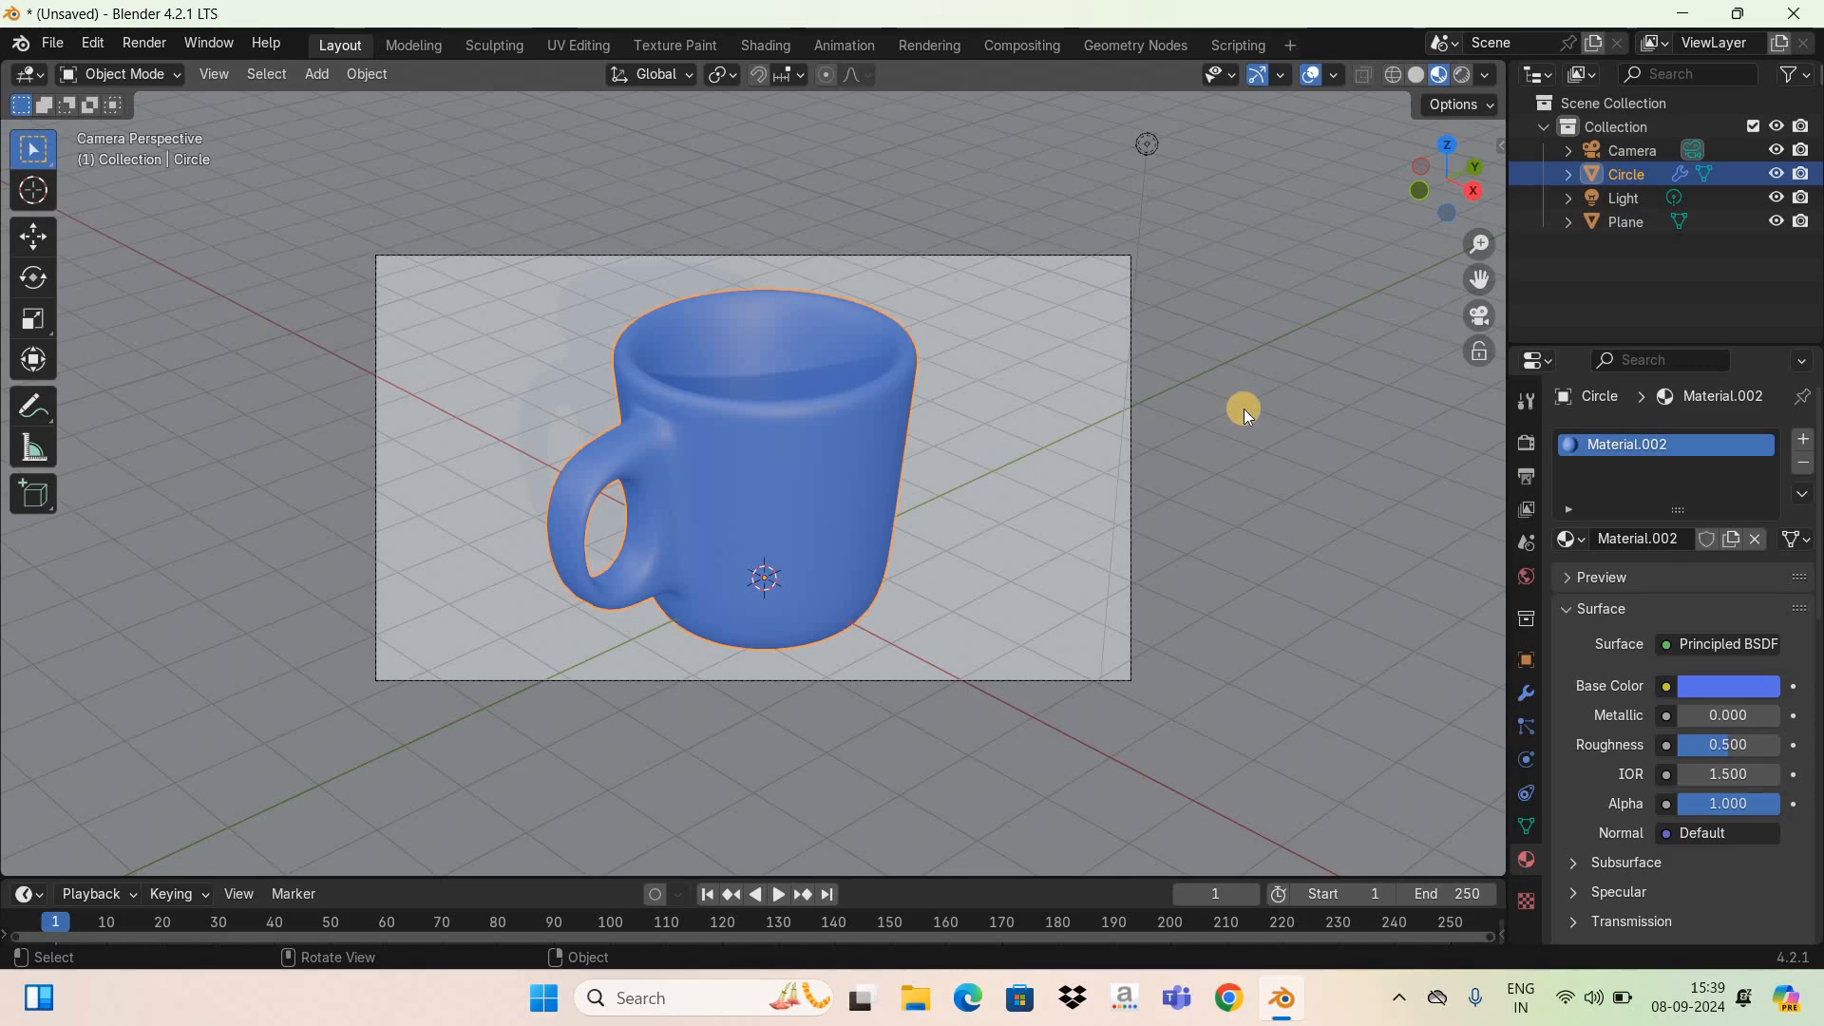
# Step: Set the radius of the scene's point light to 5 m
pyautogui.click(1149, 148)
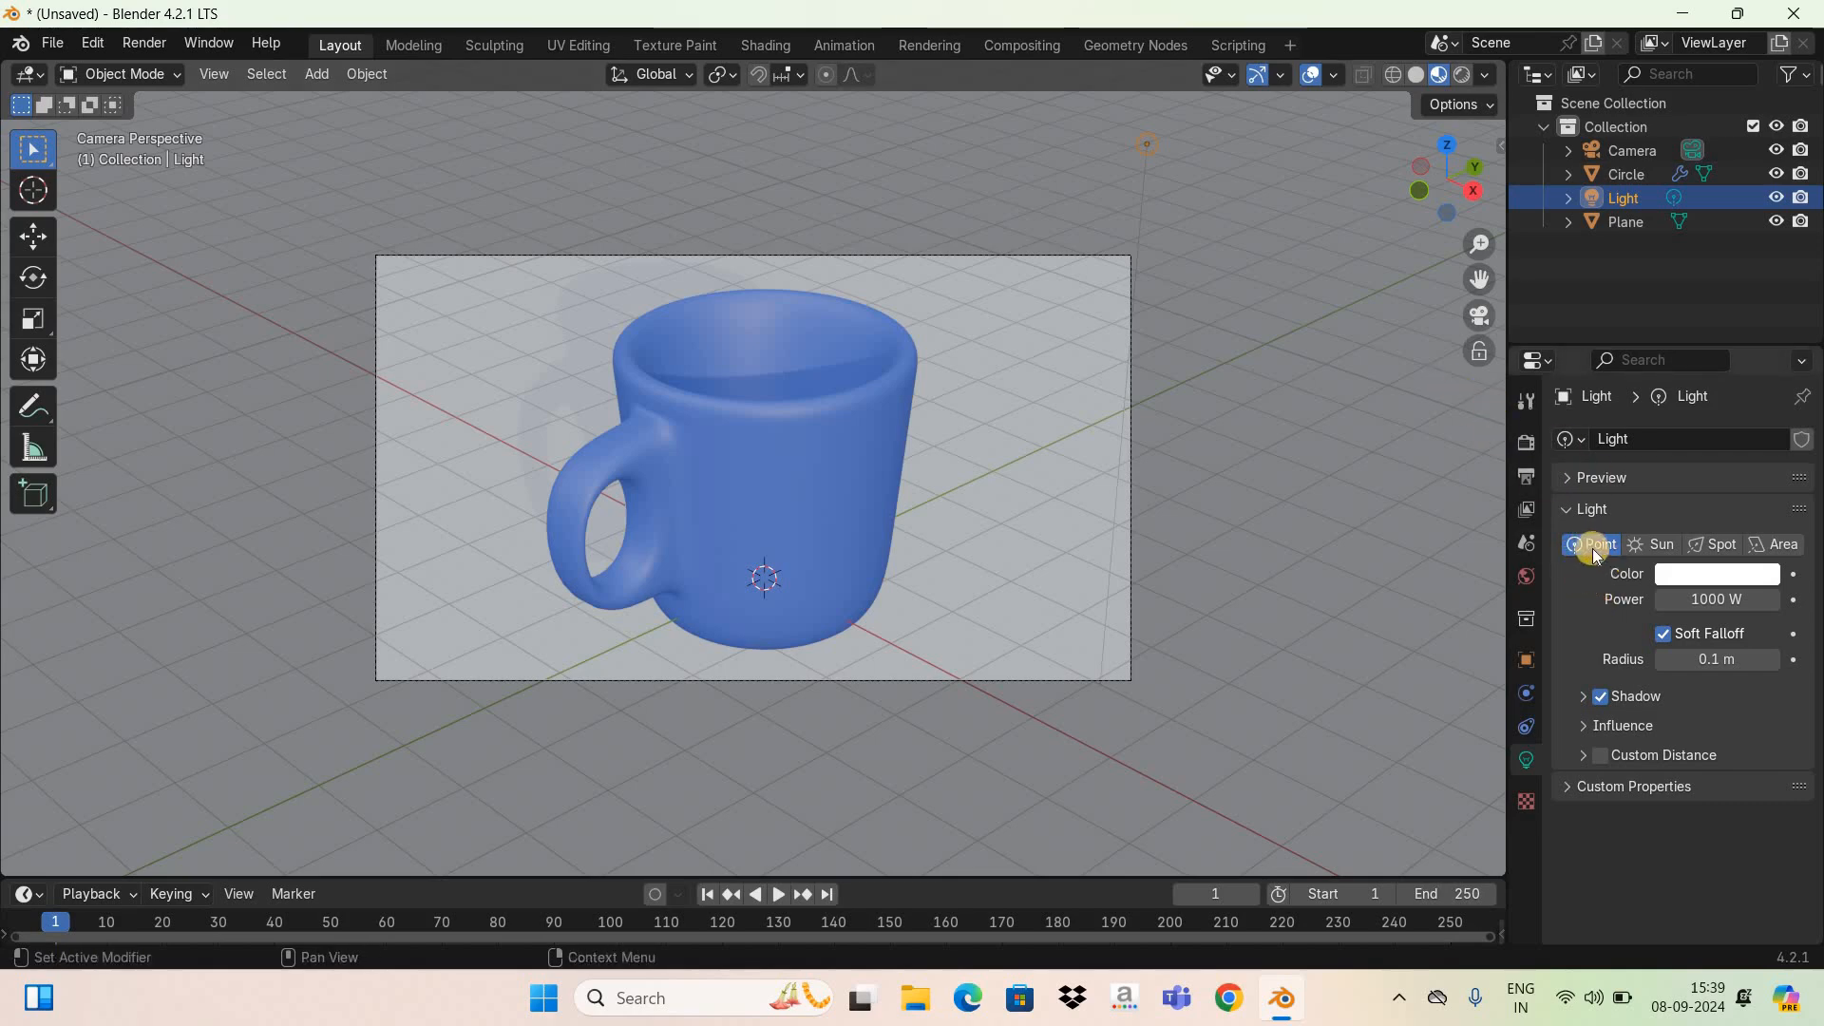
pyautogui.click(1725, 660)
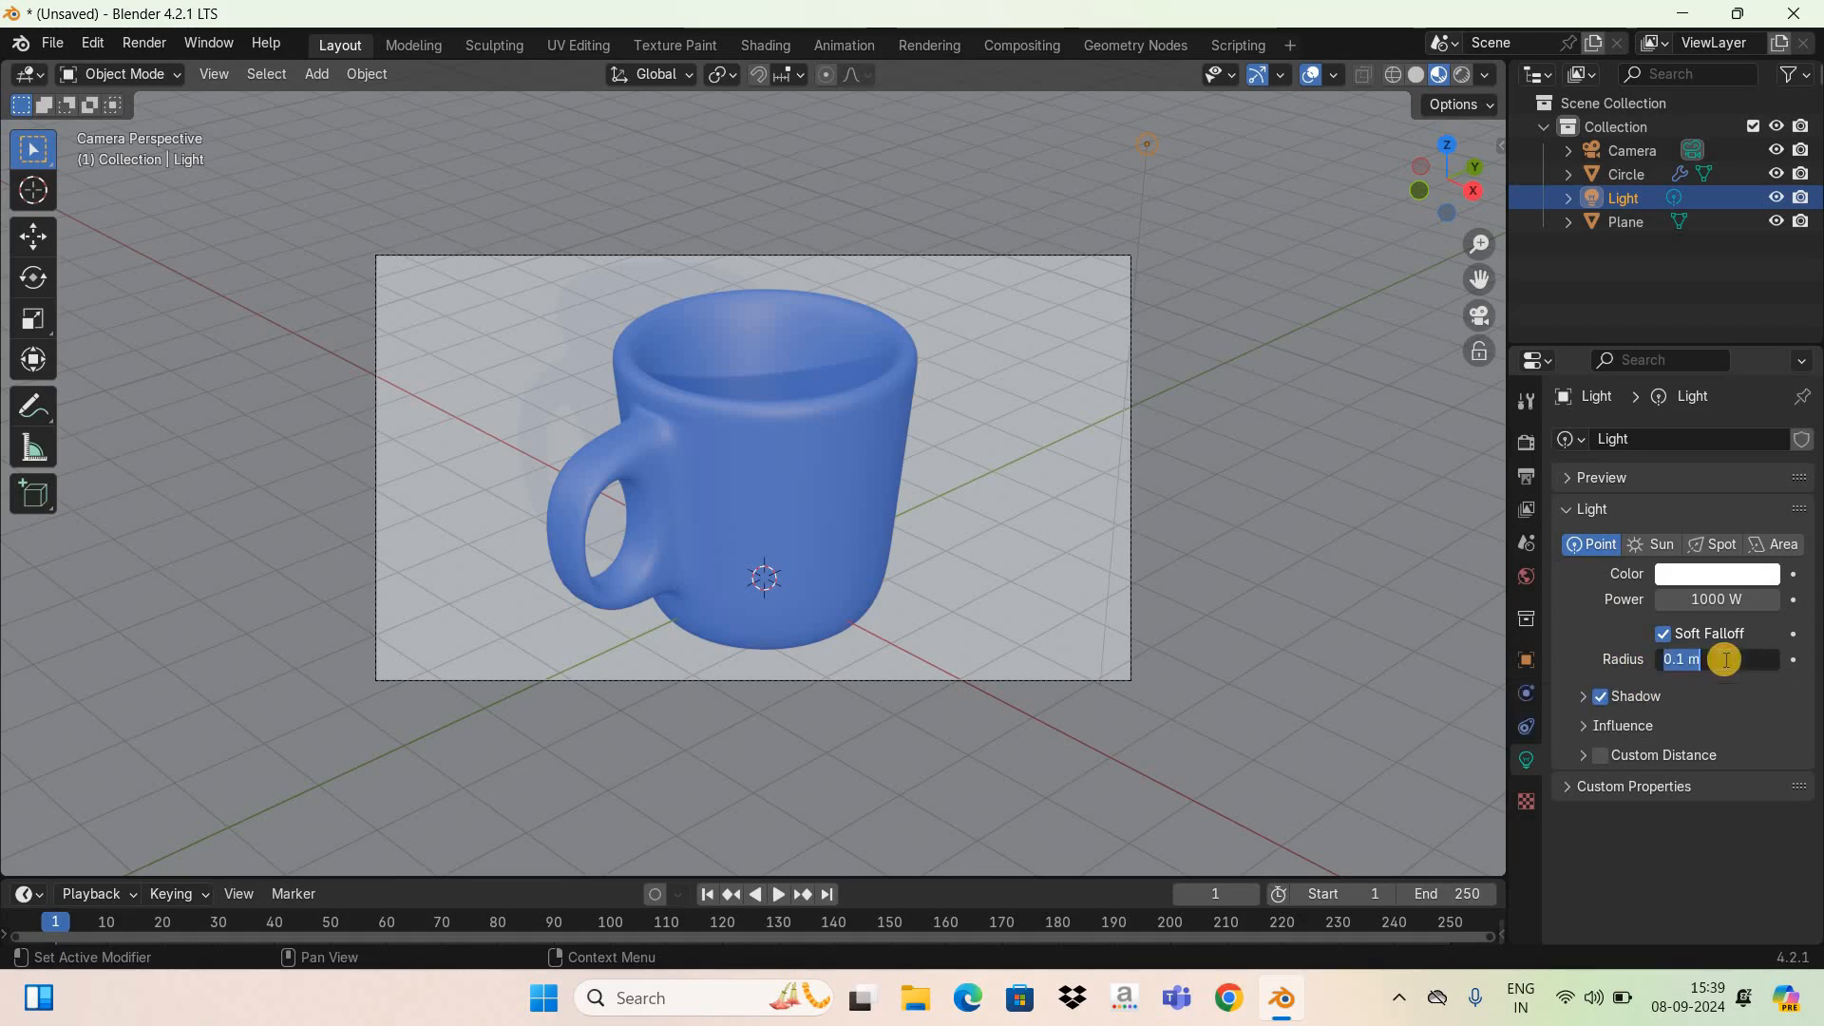
pyautogui.write('5')
pyautogui.press('Return')
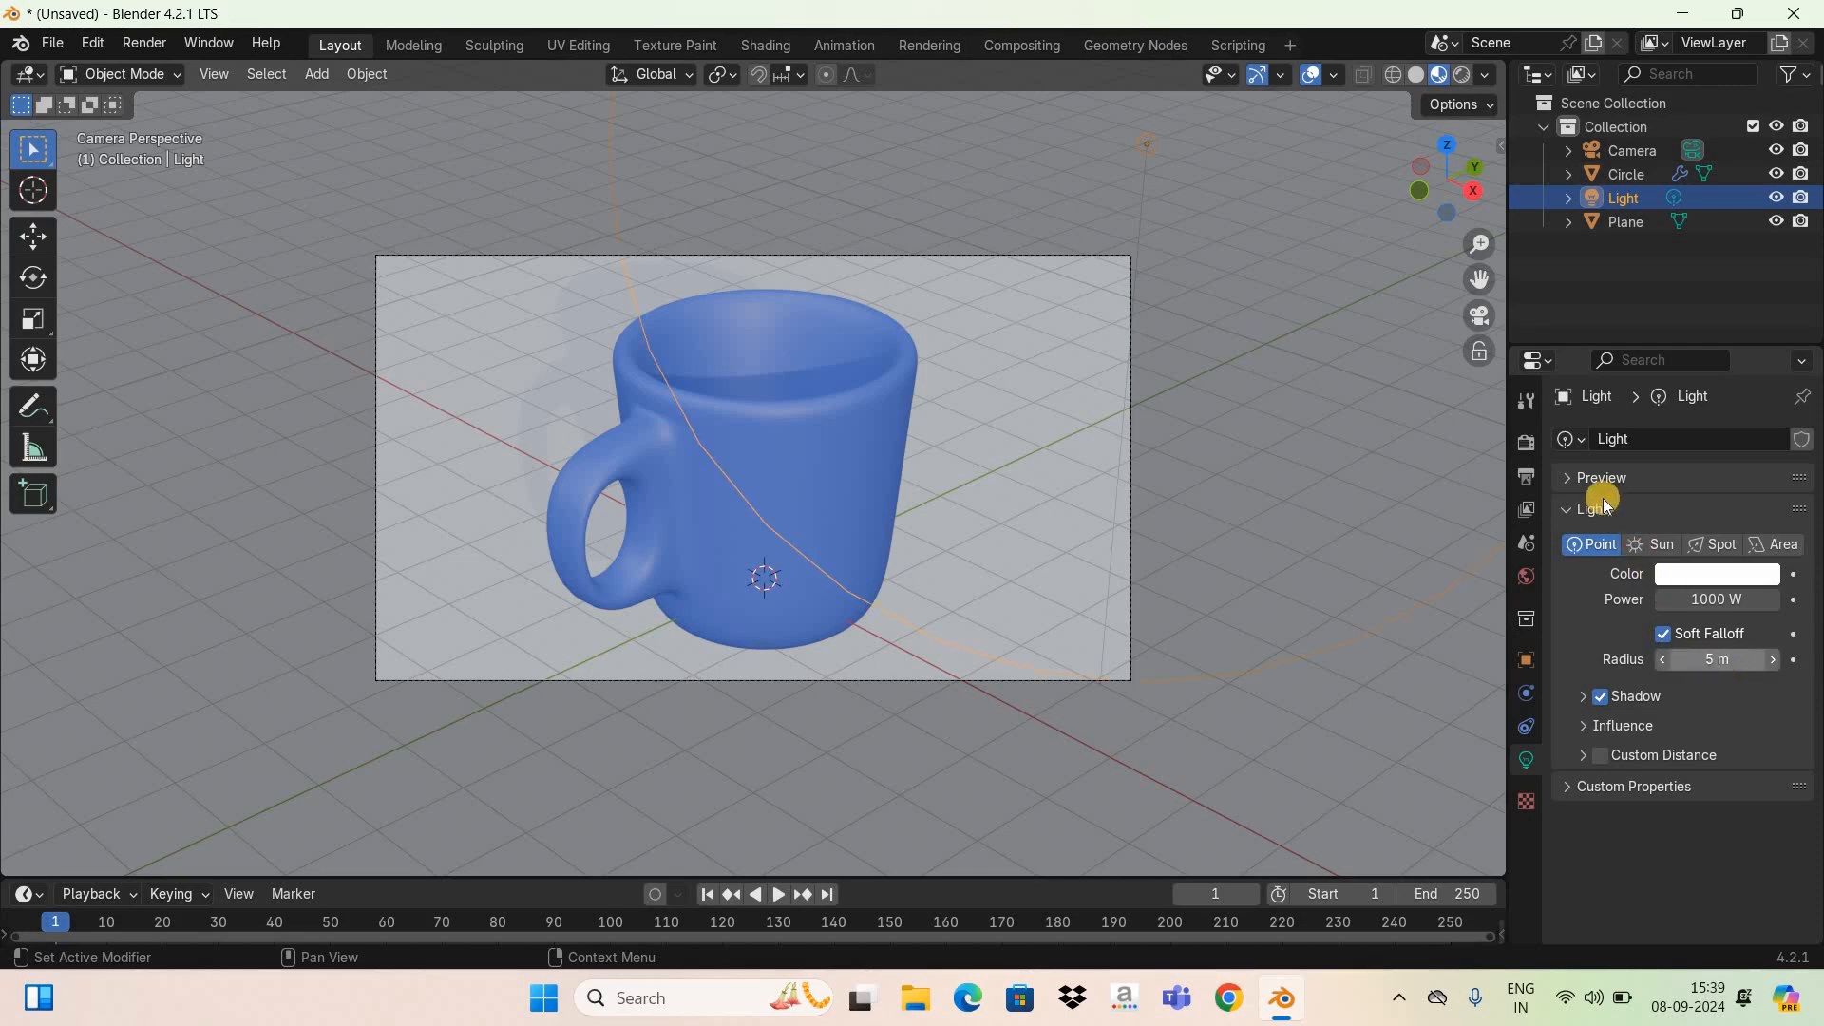
# Step: Switch the render engine to Cycles with GPU Compute as the device
pyautogui.click(1527, 444)
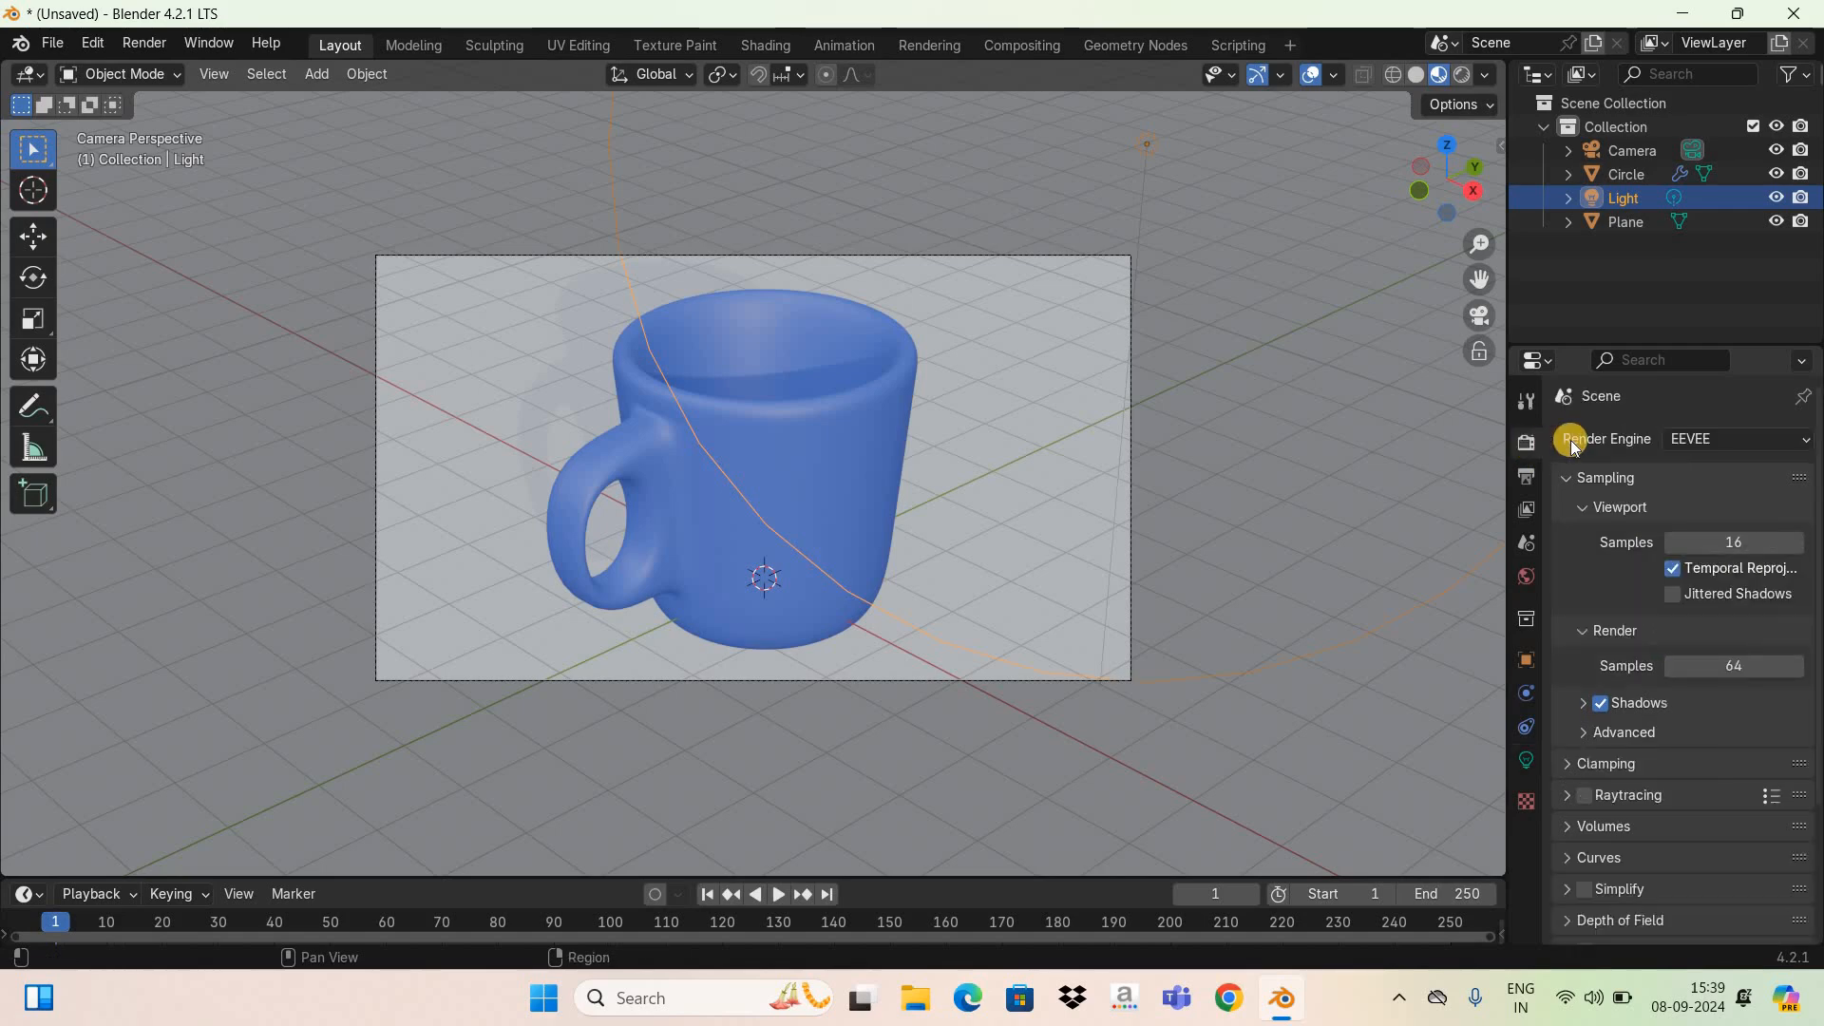
pyautogui.click(1747, 436)
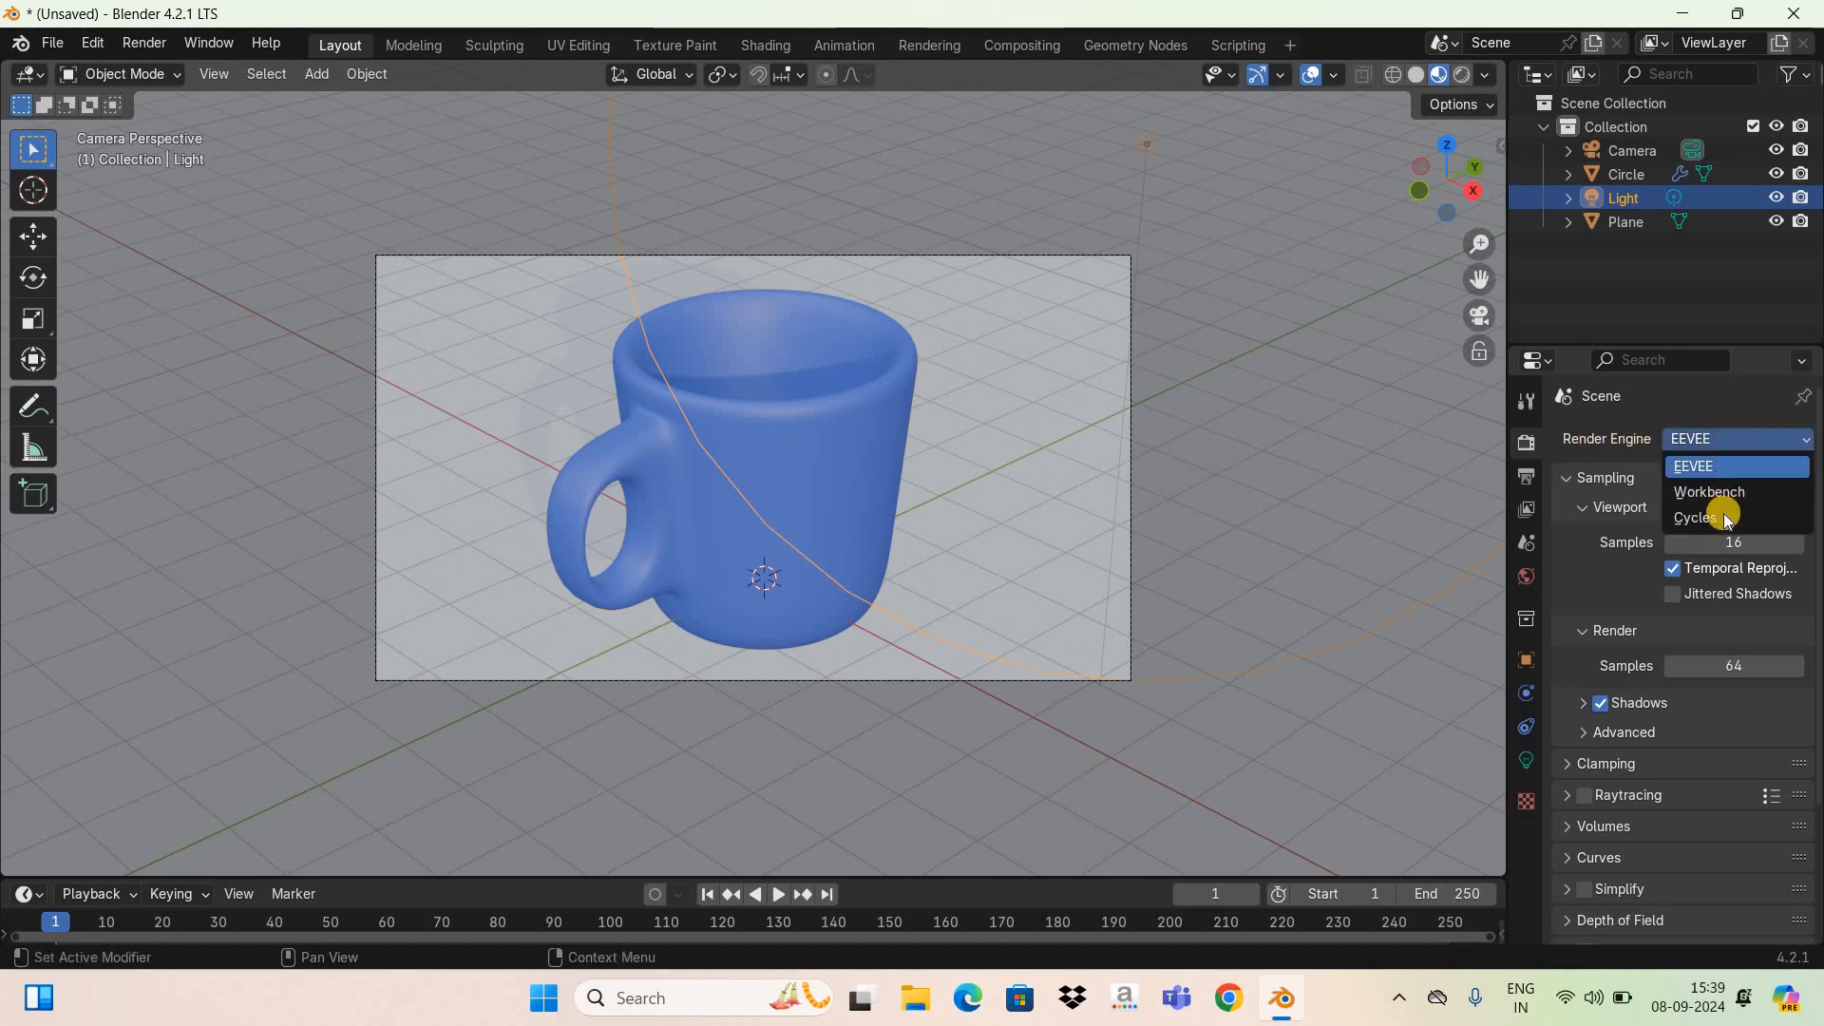
pyautogui.click(1723, 515)
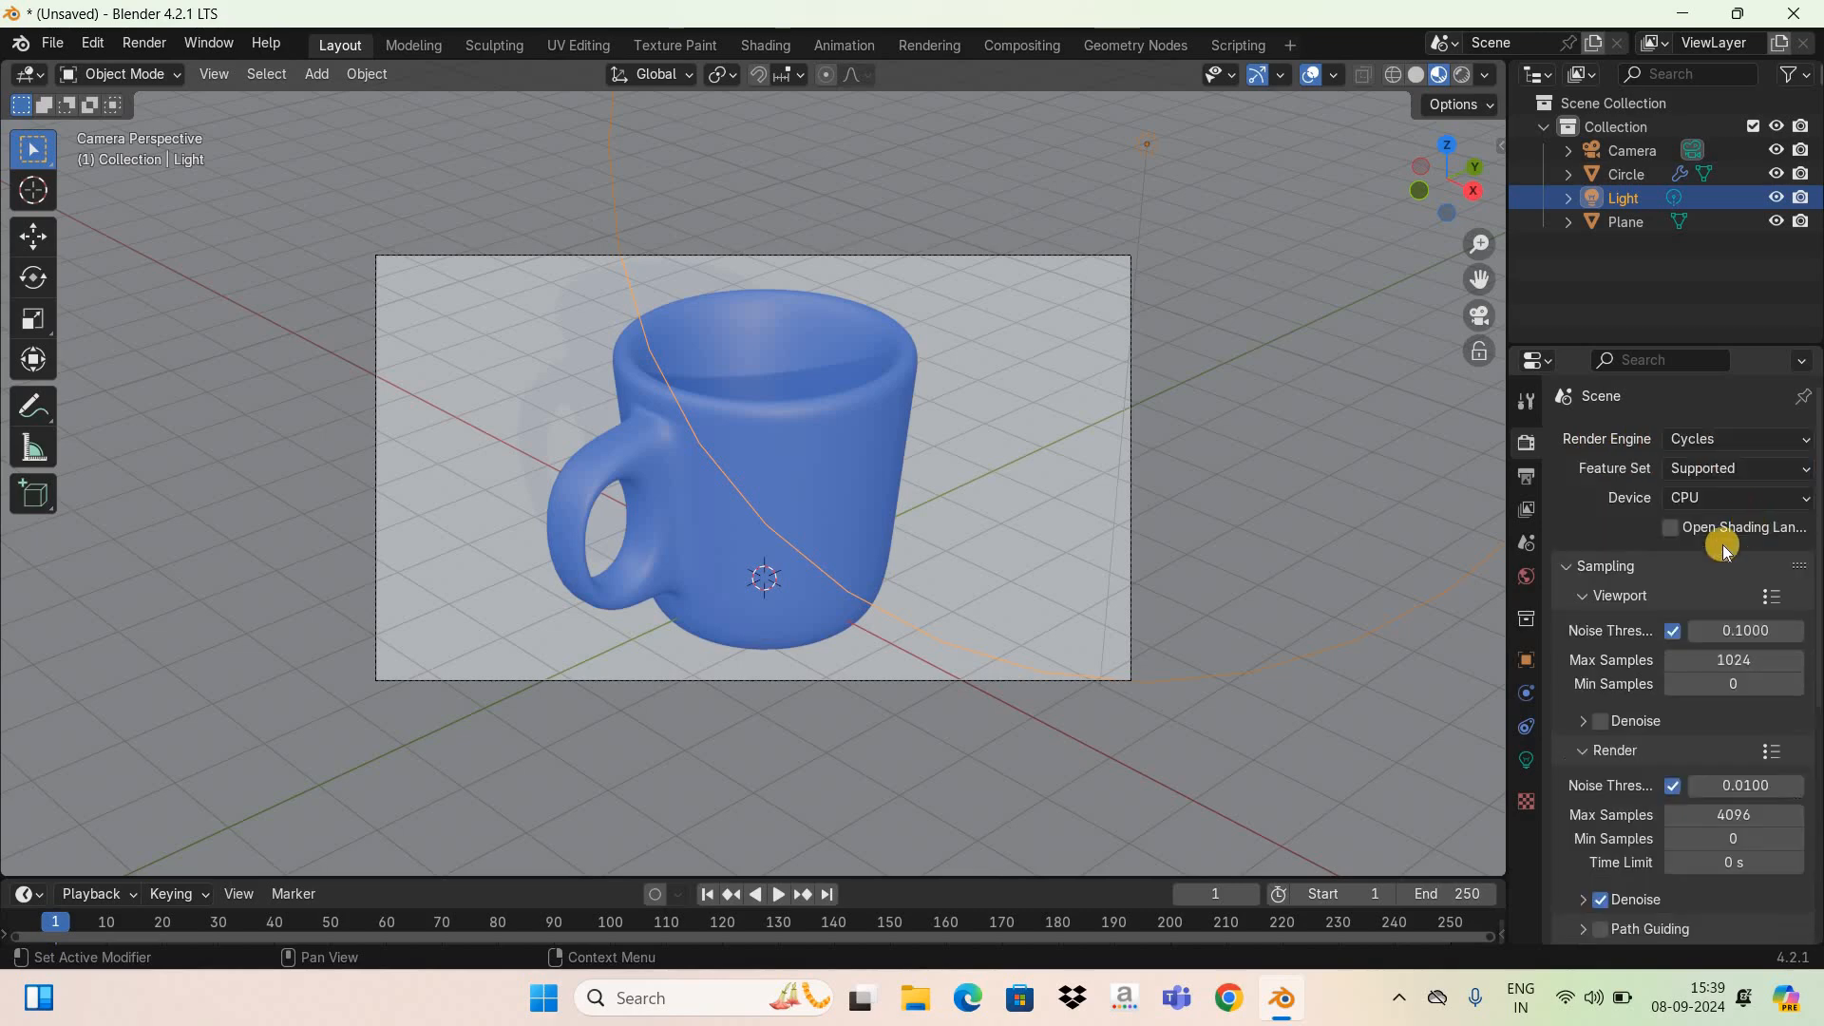
pyautogui.click(1750, 499)
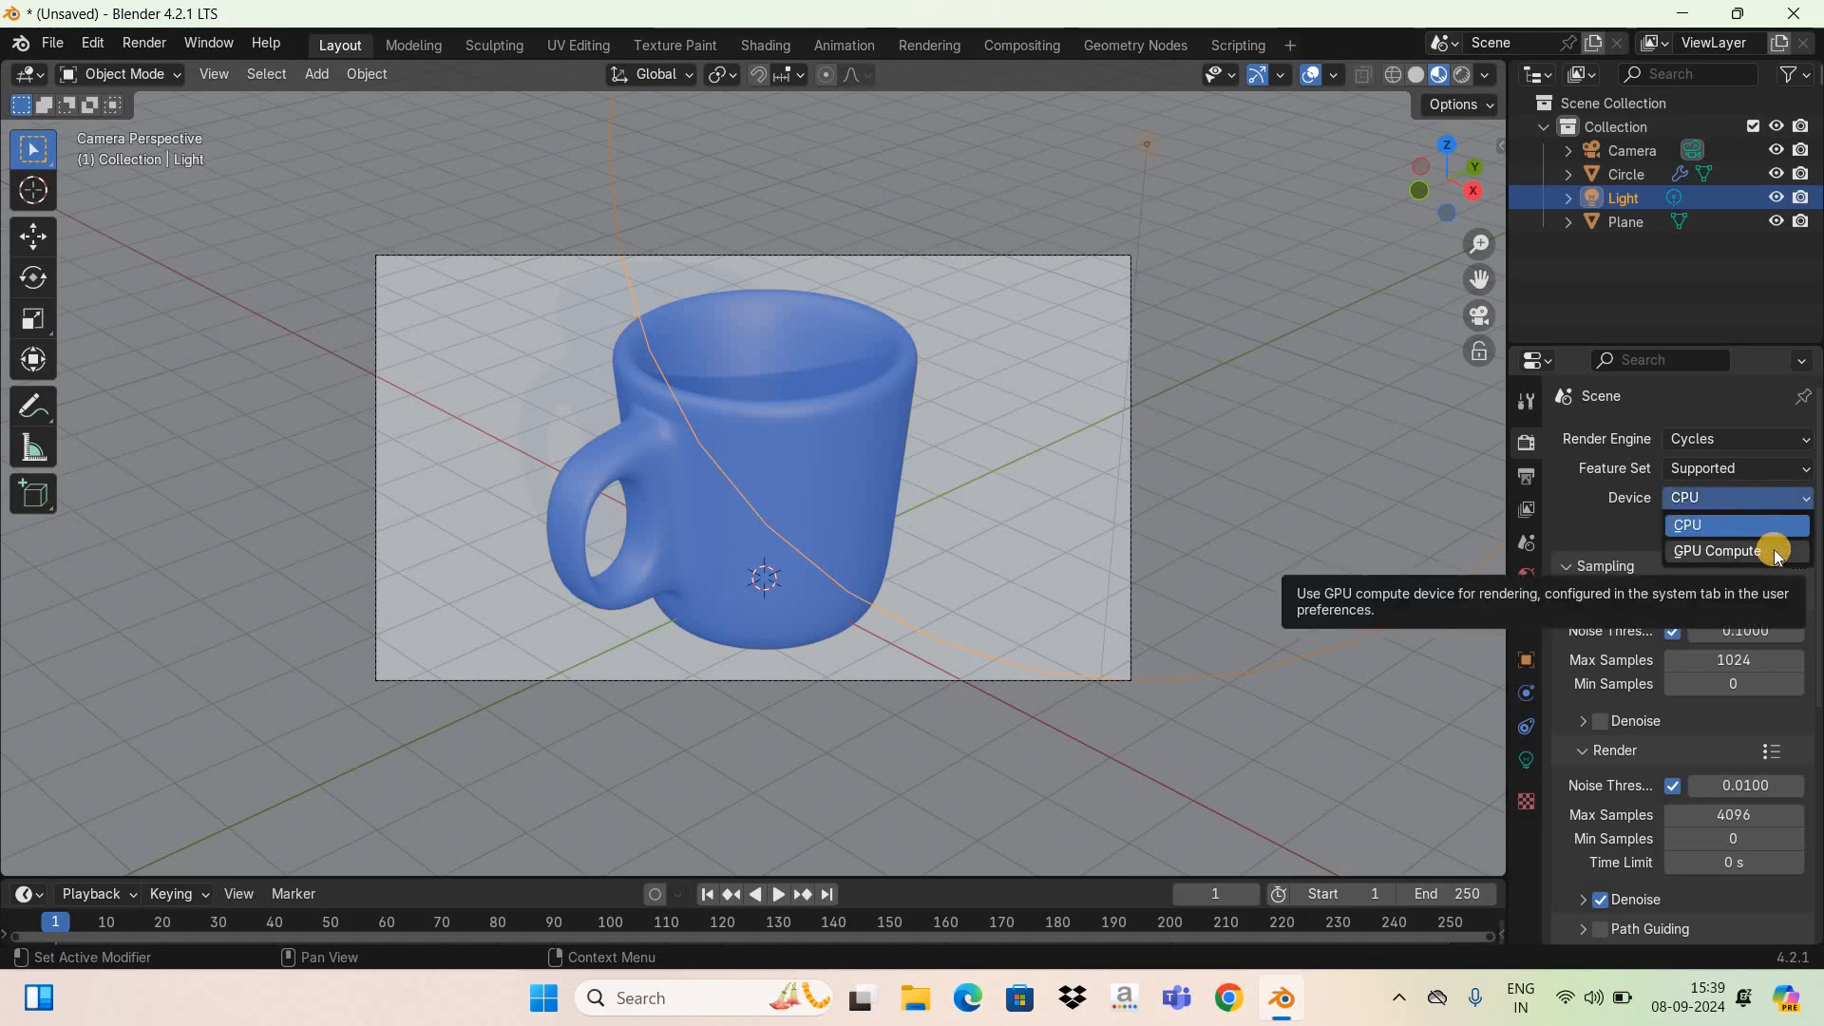
pyautogui.click(1718, 551)
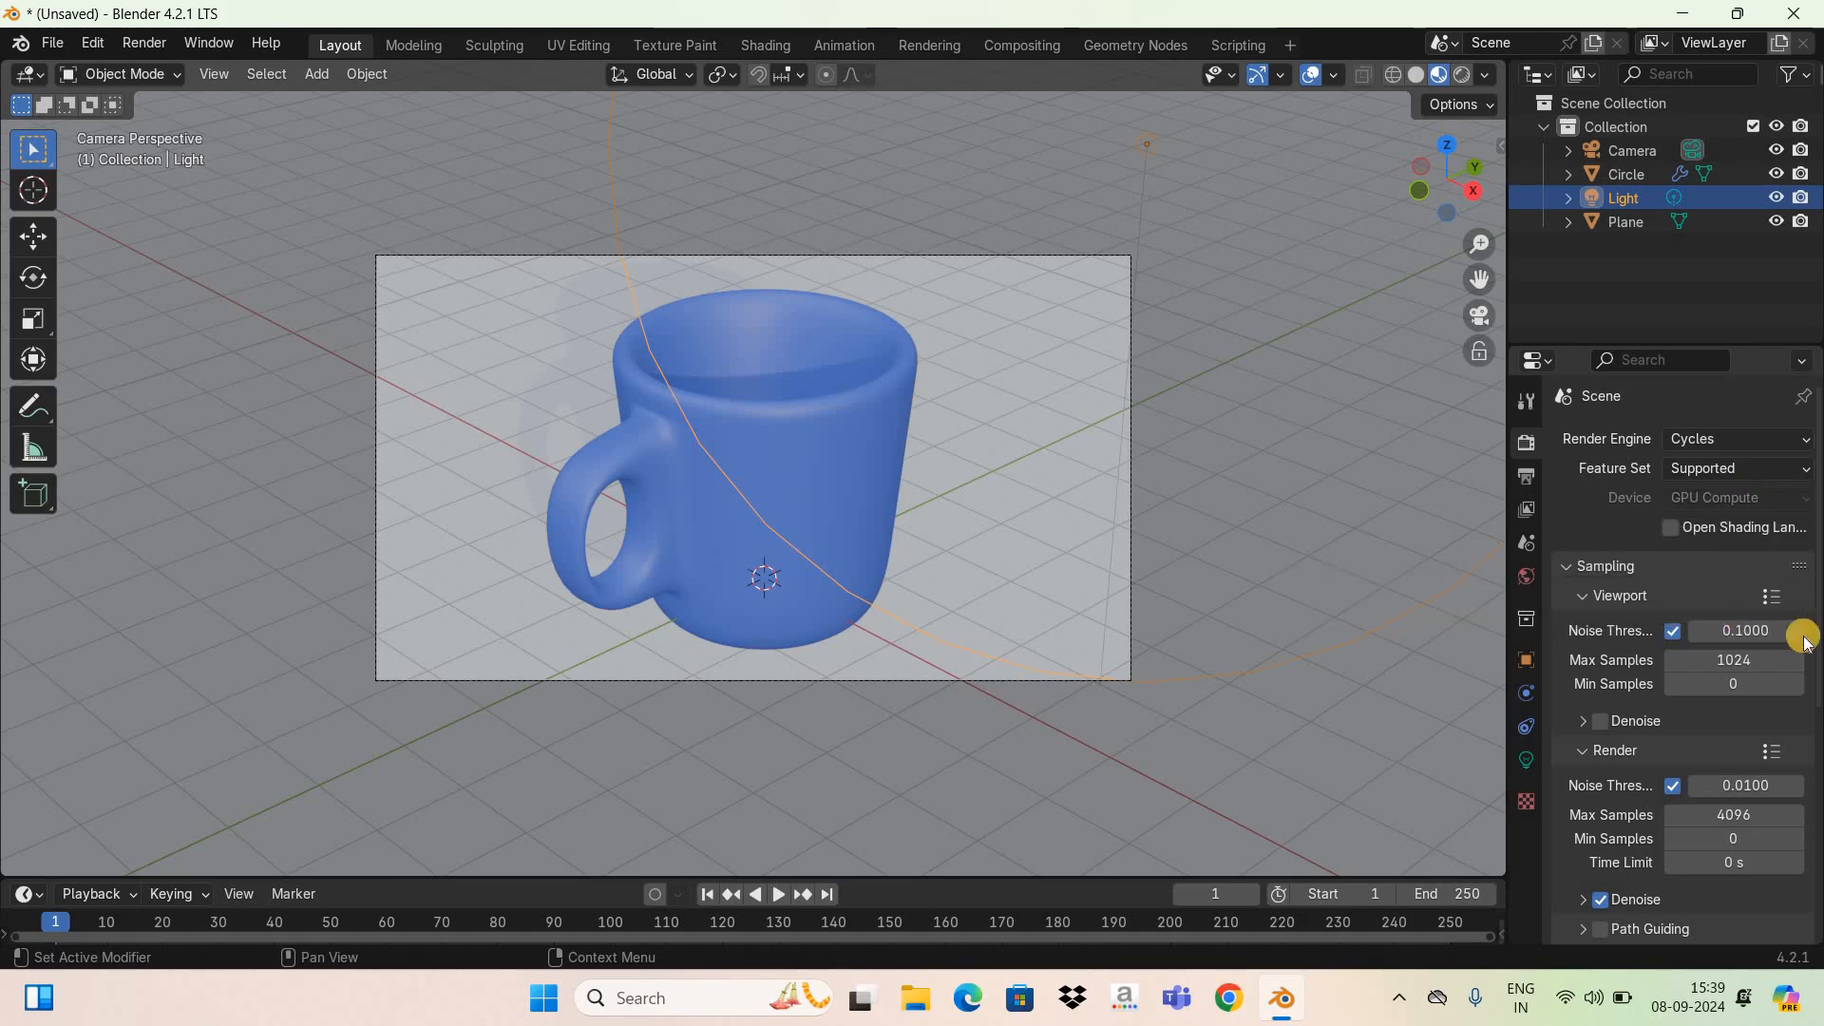
# Step: Set the maximum samples to 200 for both the viewport and the final render
pyautogui.click(1727, 658)
pyautogui.write('200')
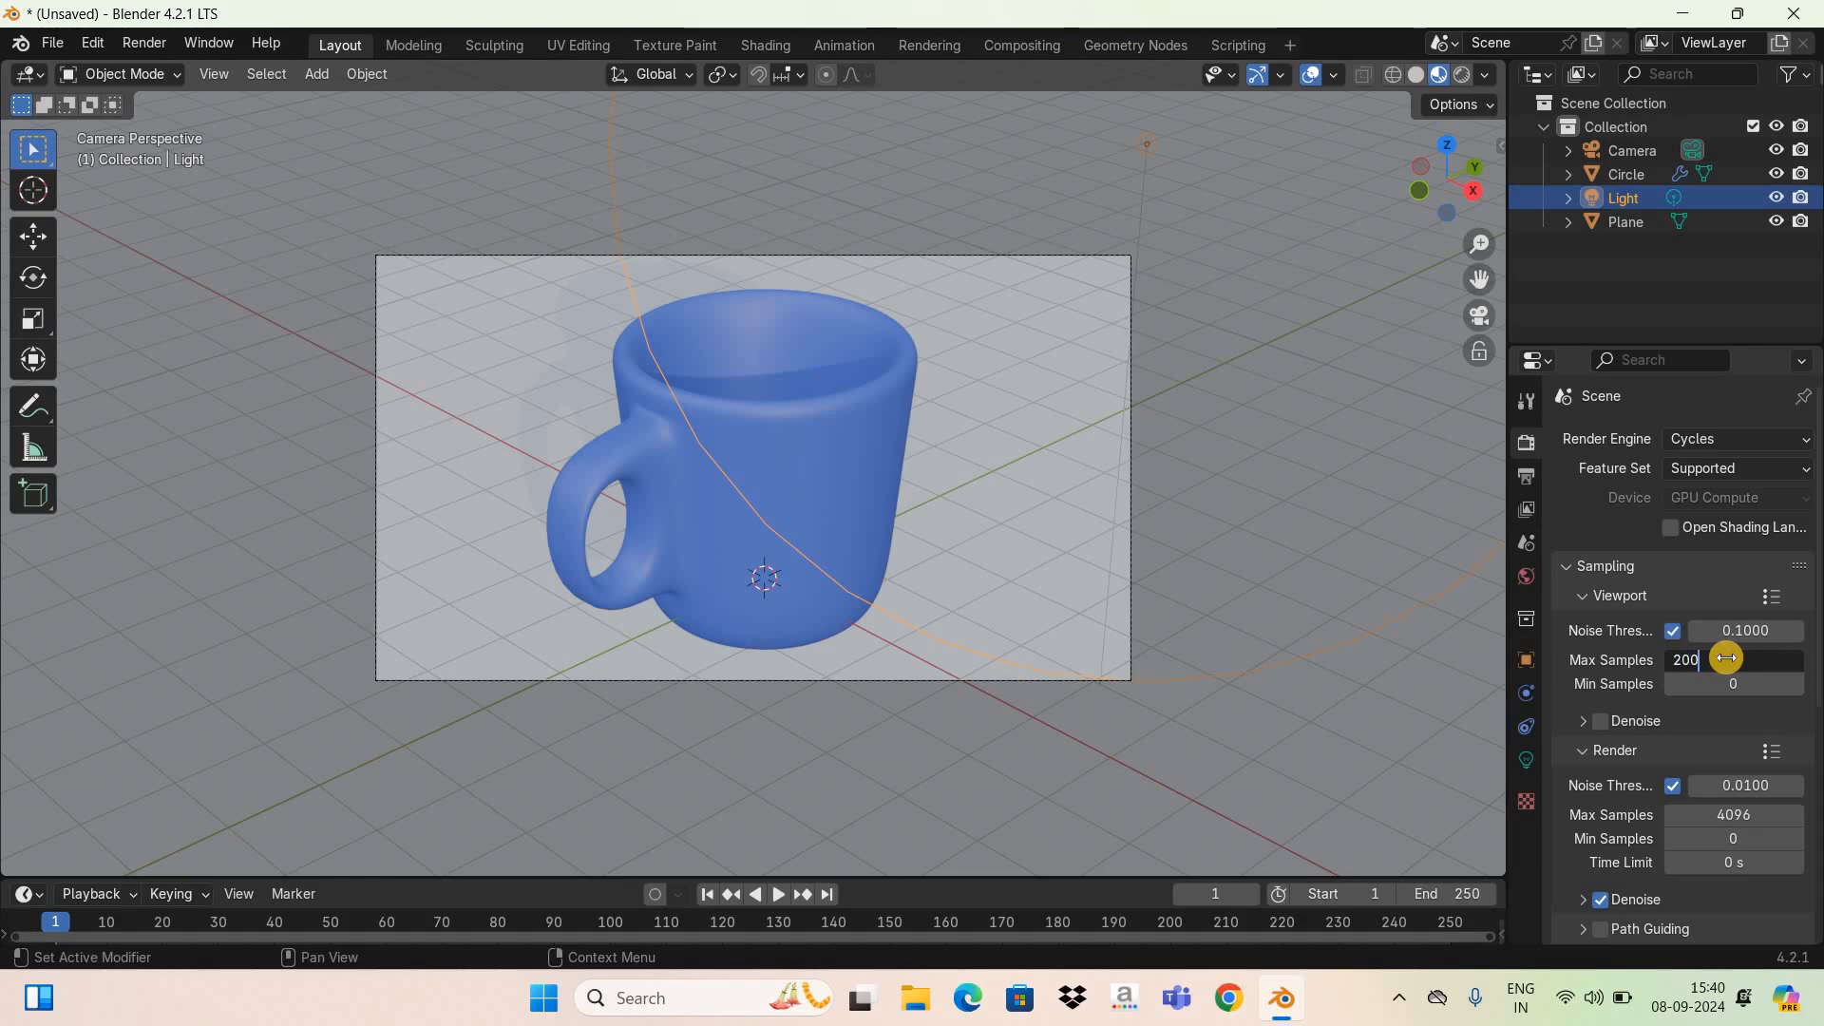
pyautogui.press('Return')
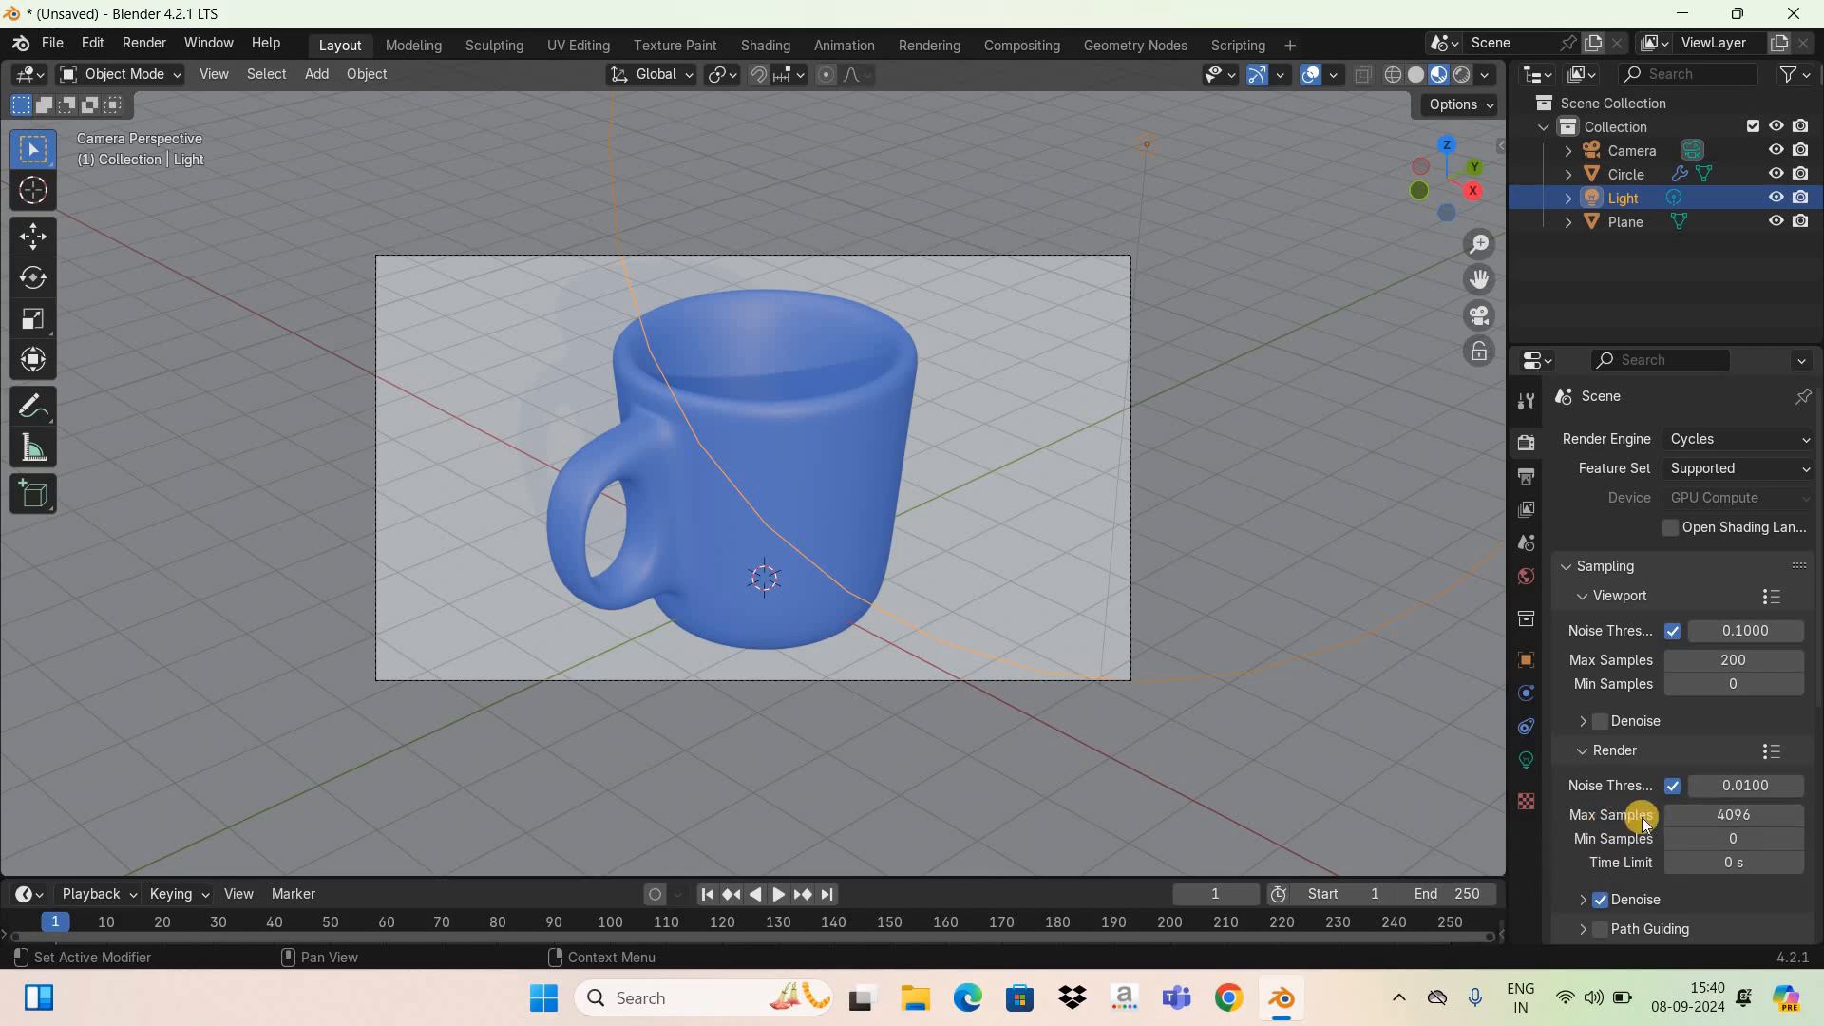
pyautogui.click(1754, 816)
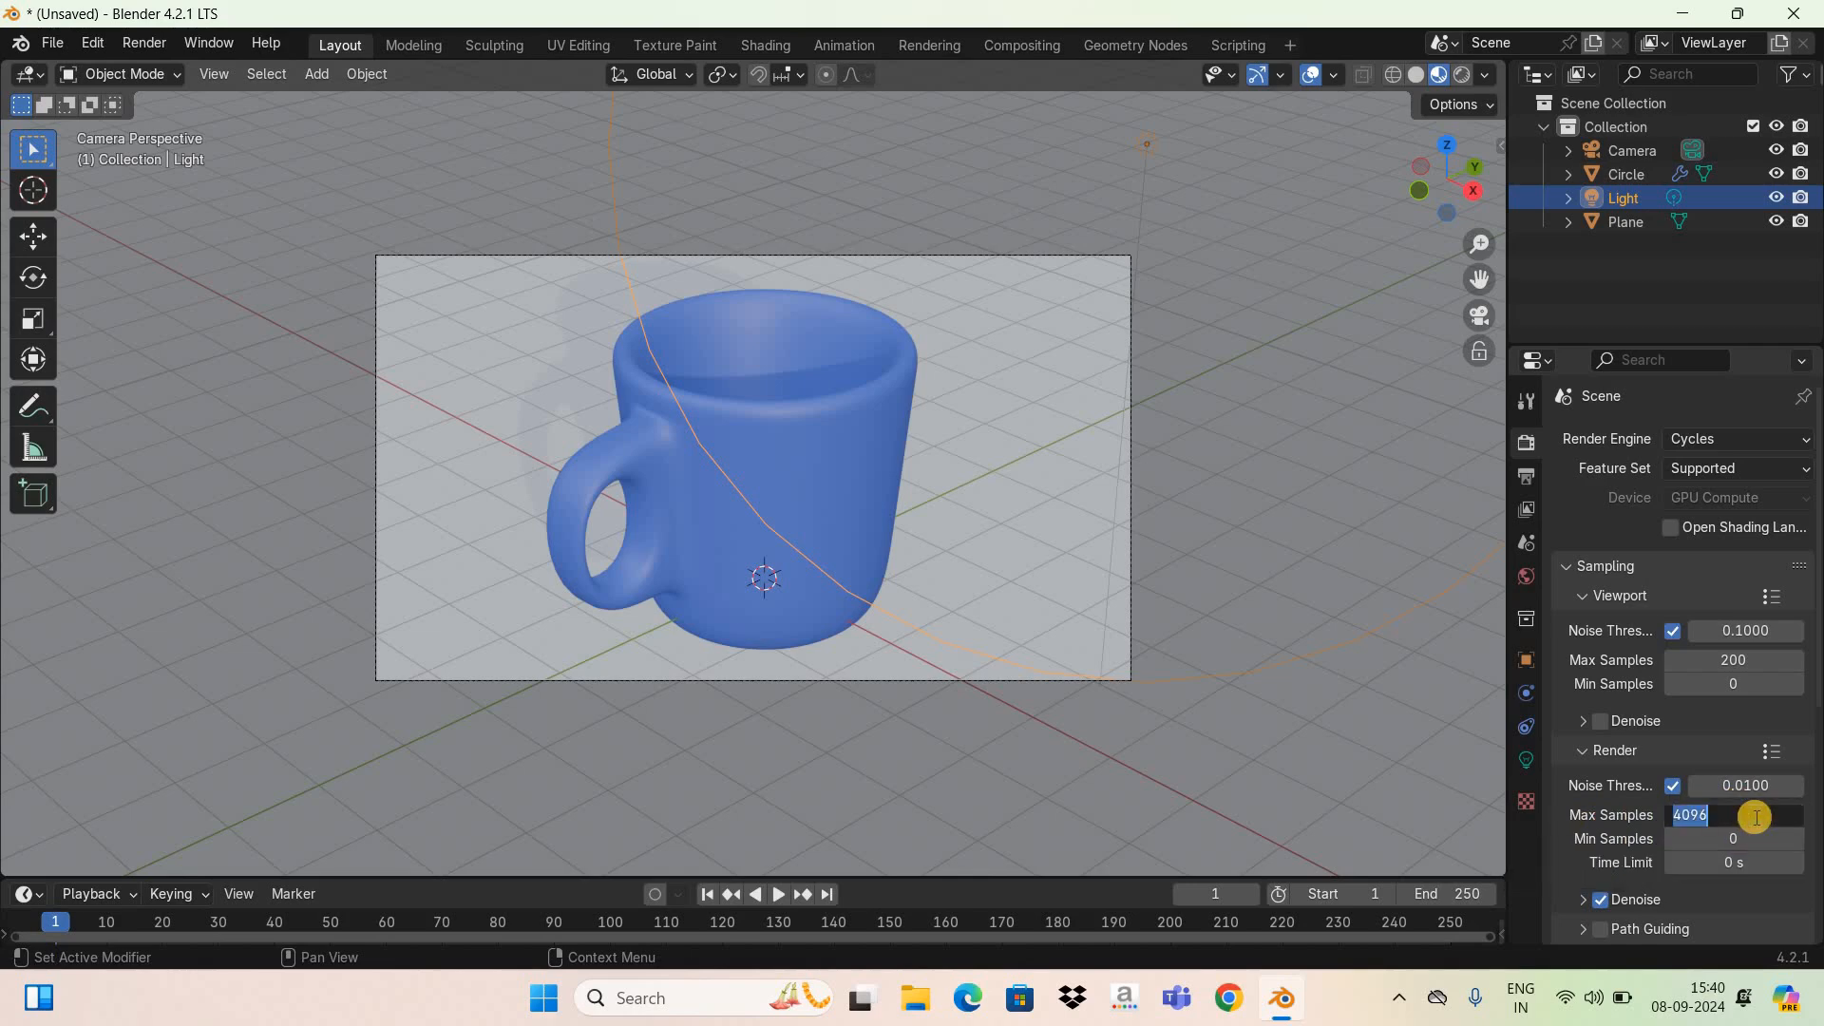
pyautogui.write('200')
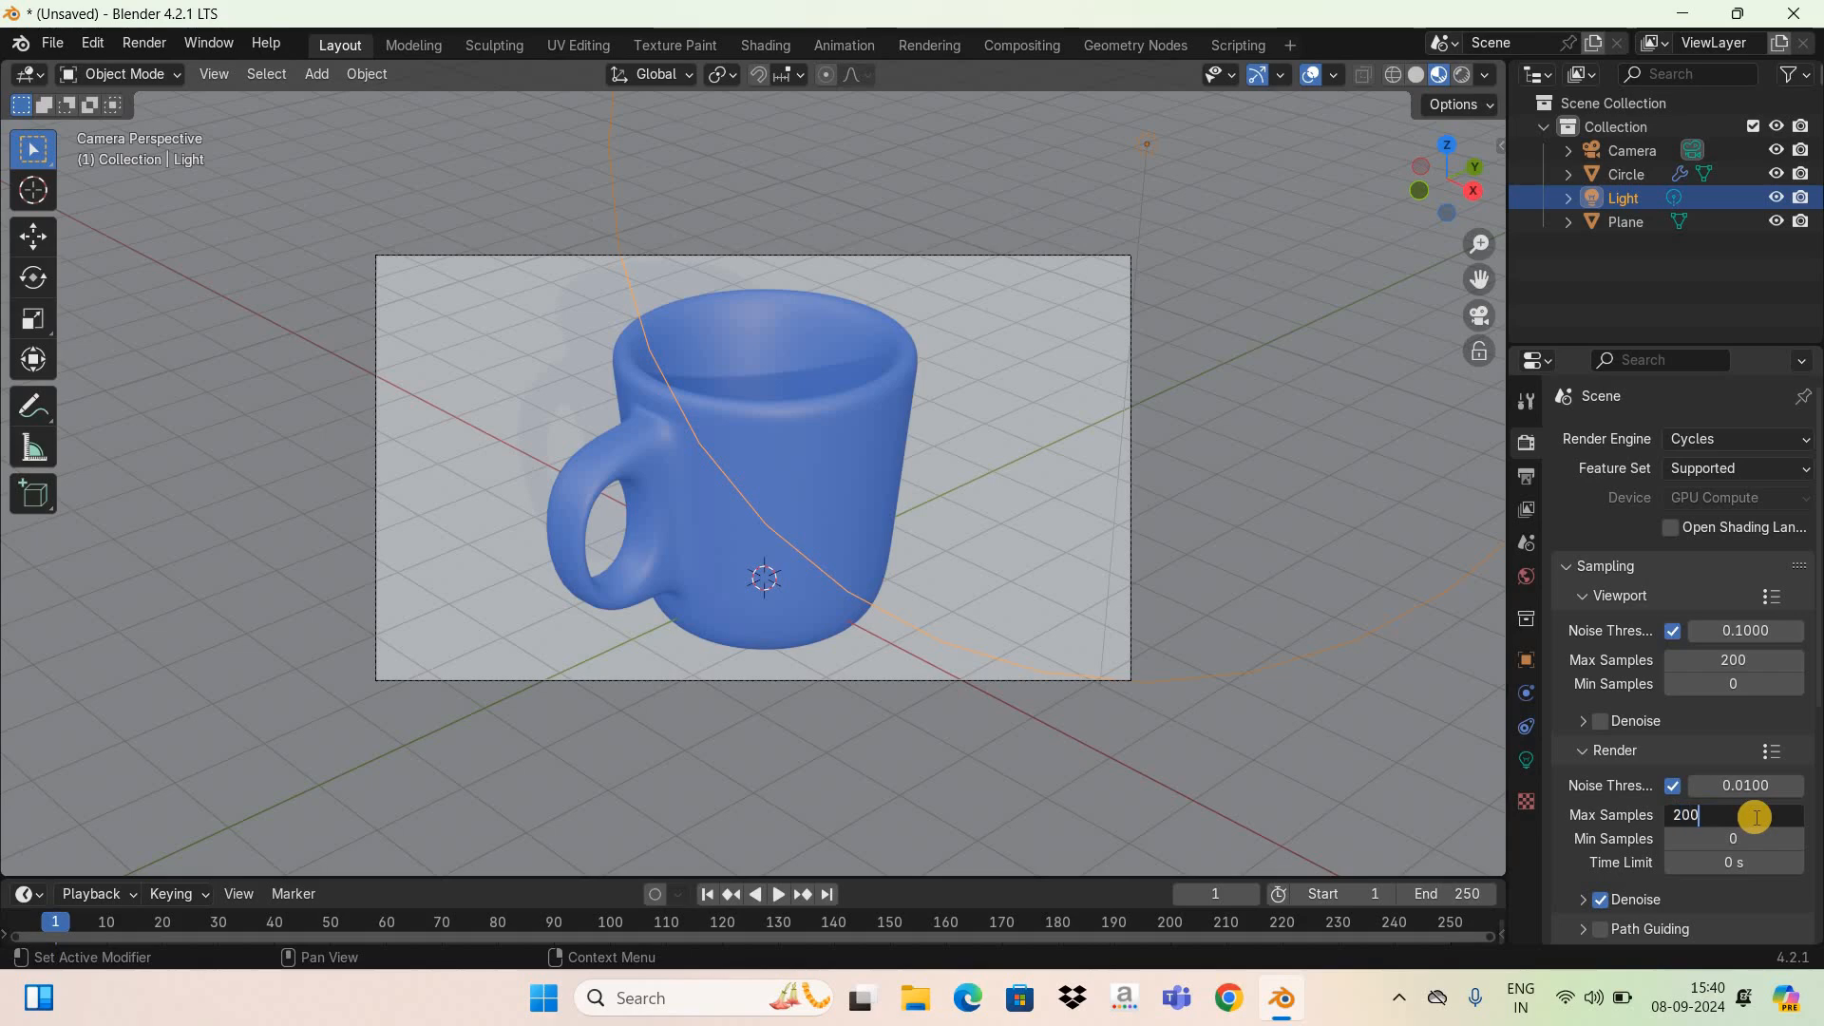
pyautogui.press('Return')
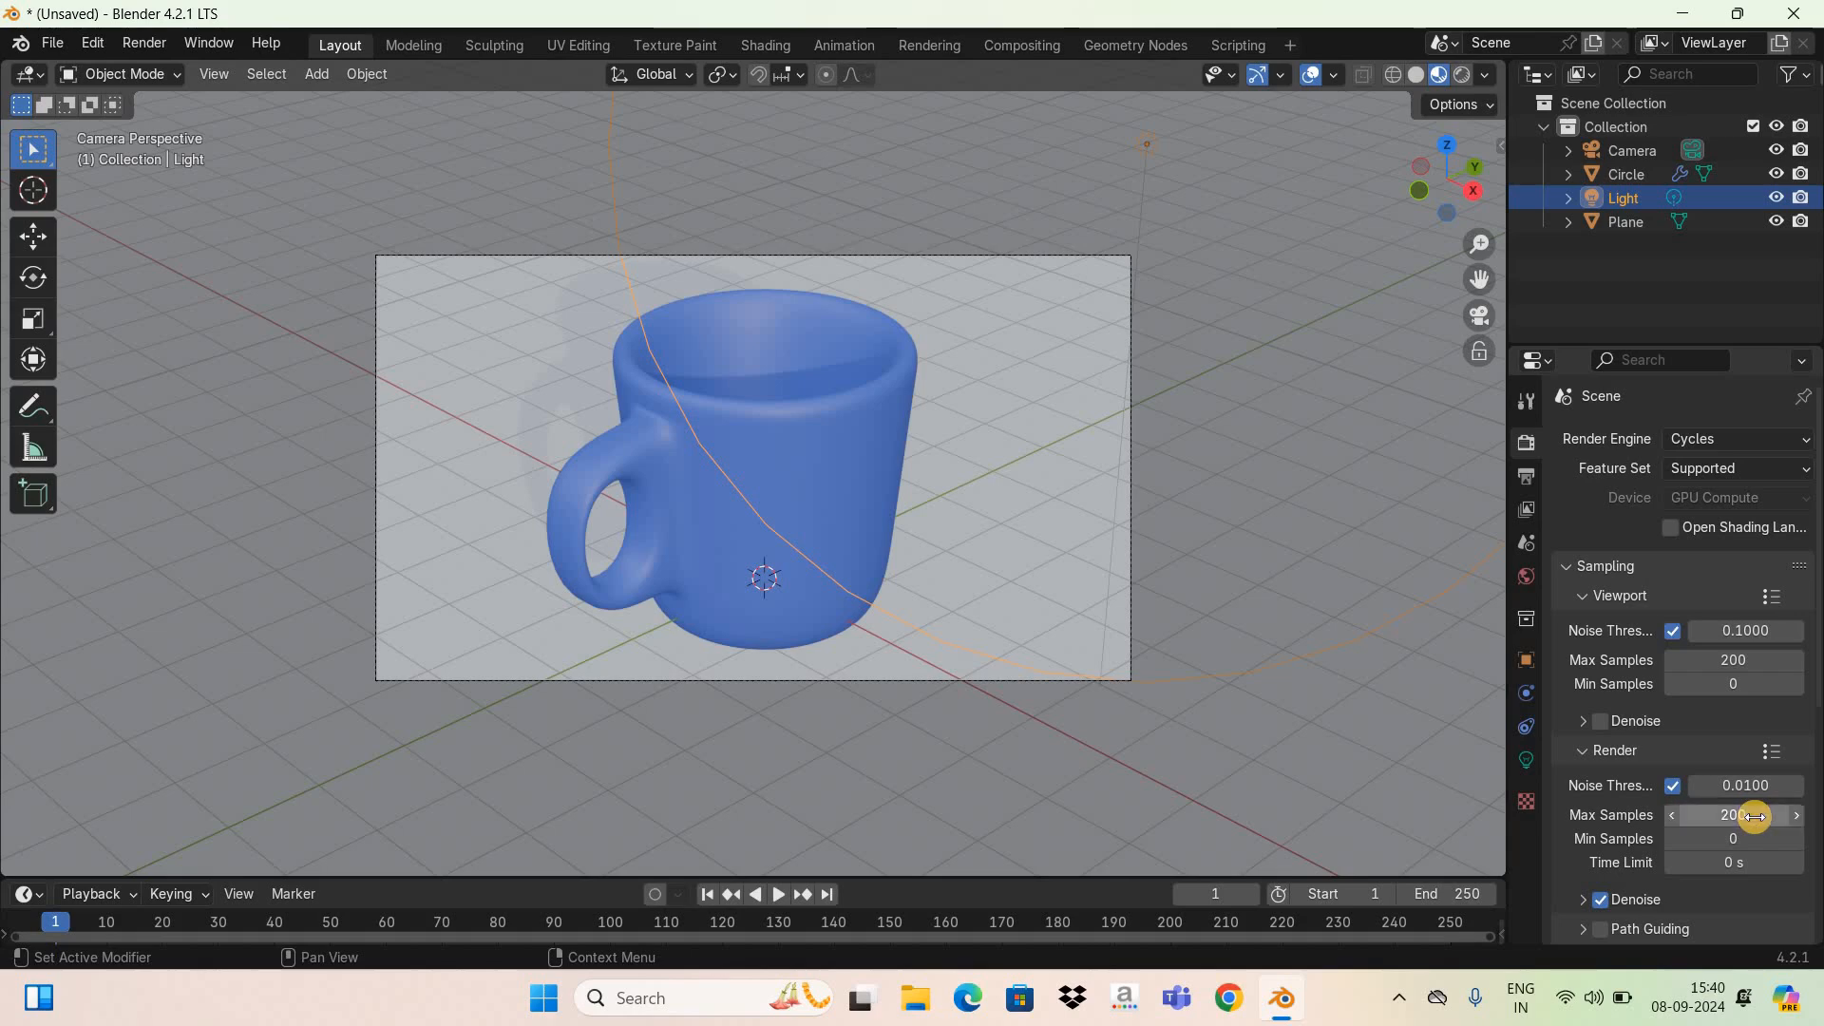
# Step: Enable nodes for the scene's point light and set its emission strength to 7
pyautogui.click(1523, 766)
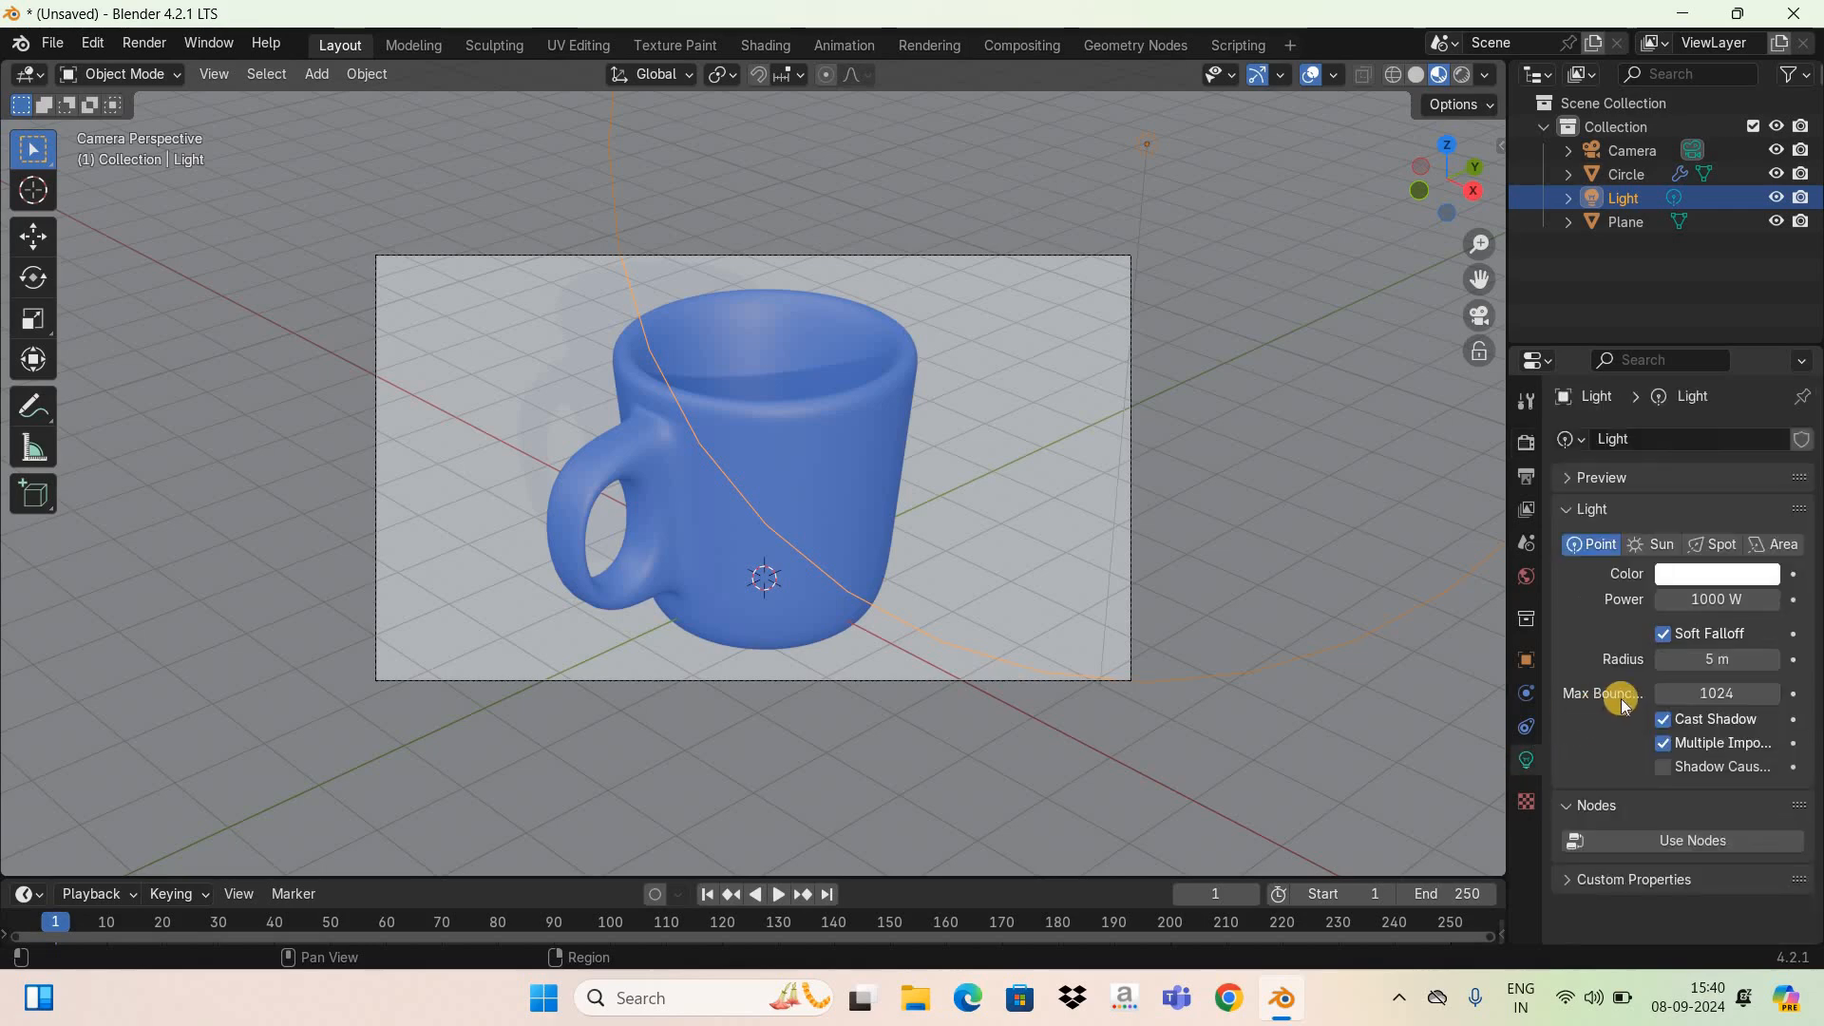
pyautogui.click(1742, 840)
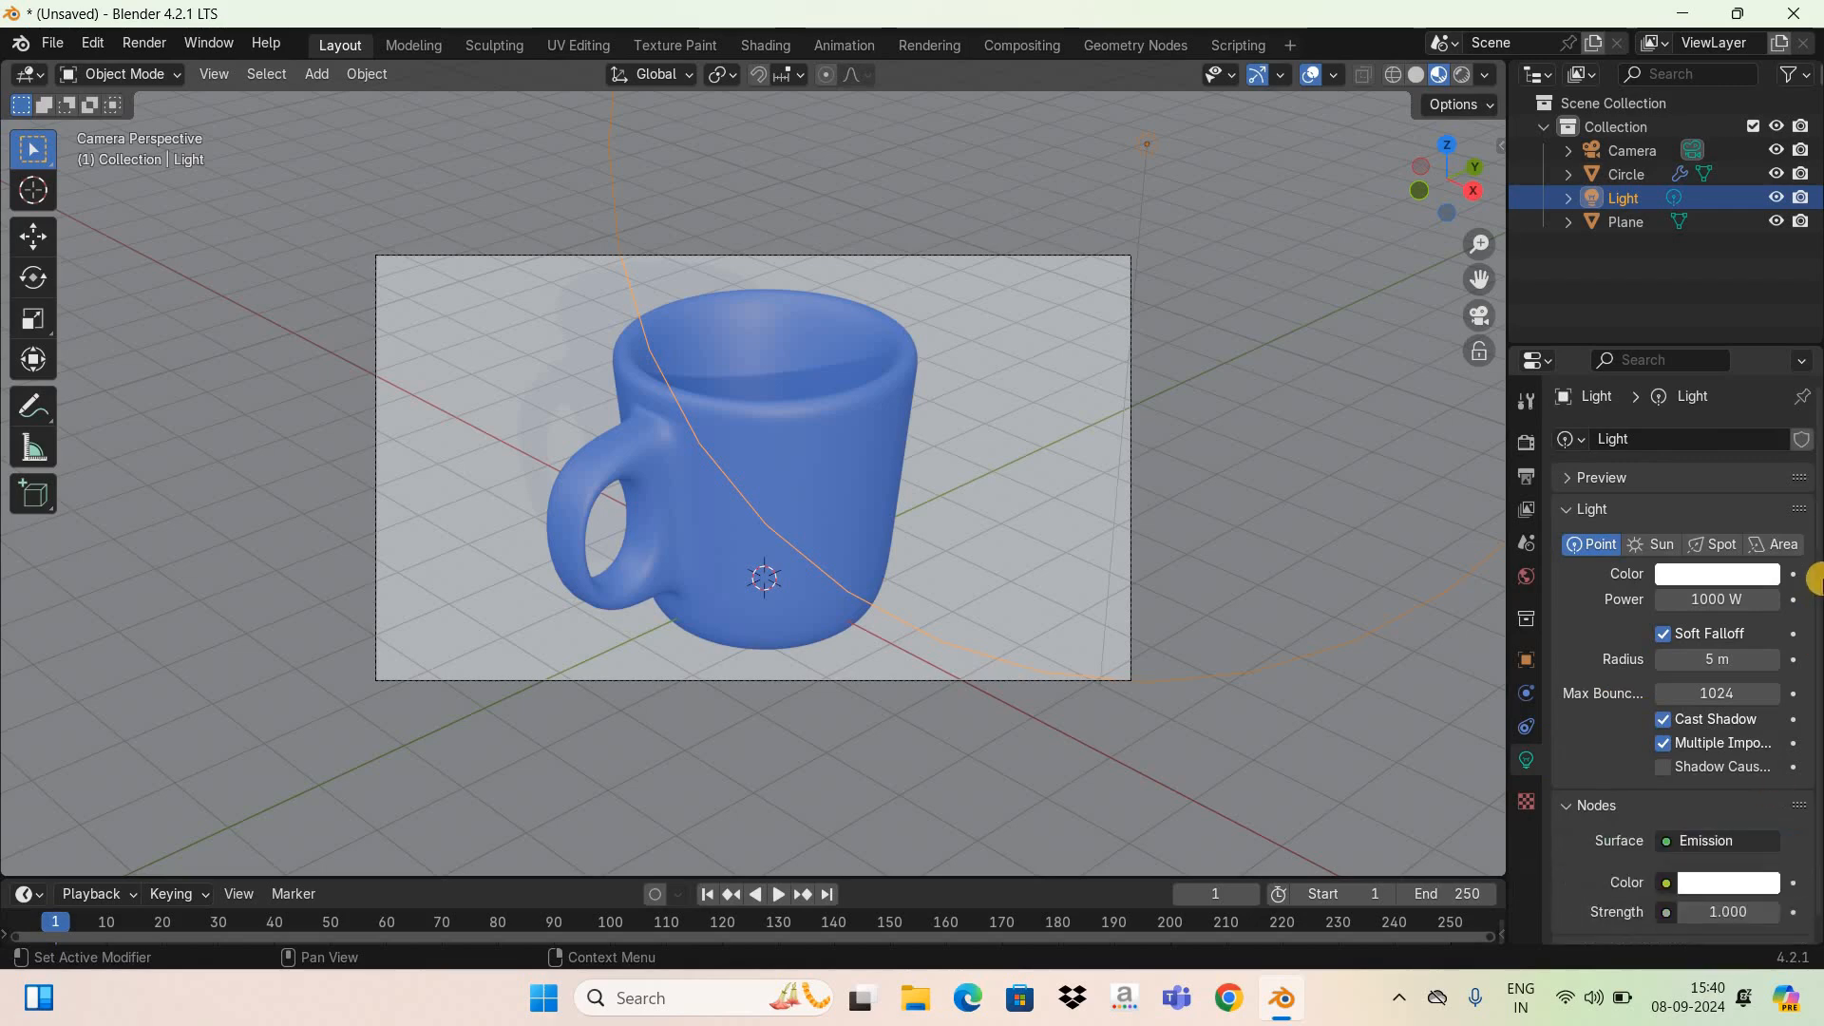
pyautogui.scroll(-2, 1804, 672)
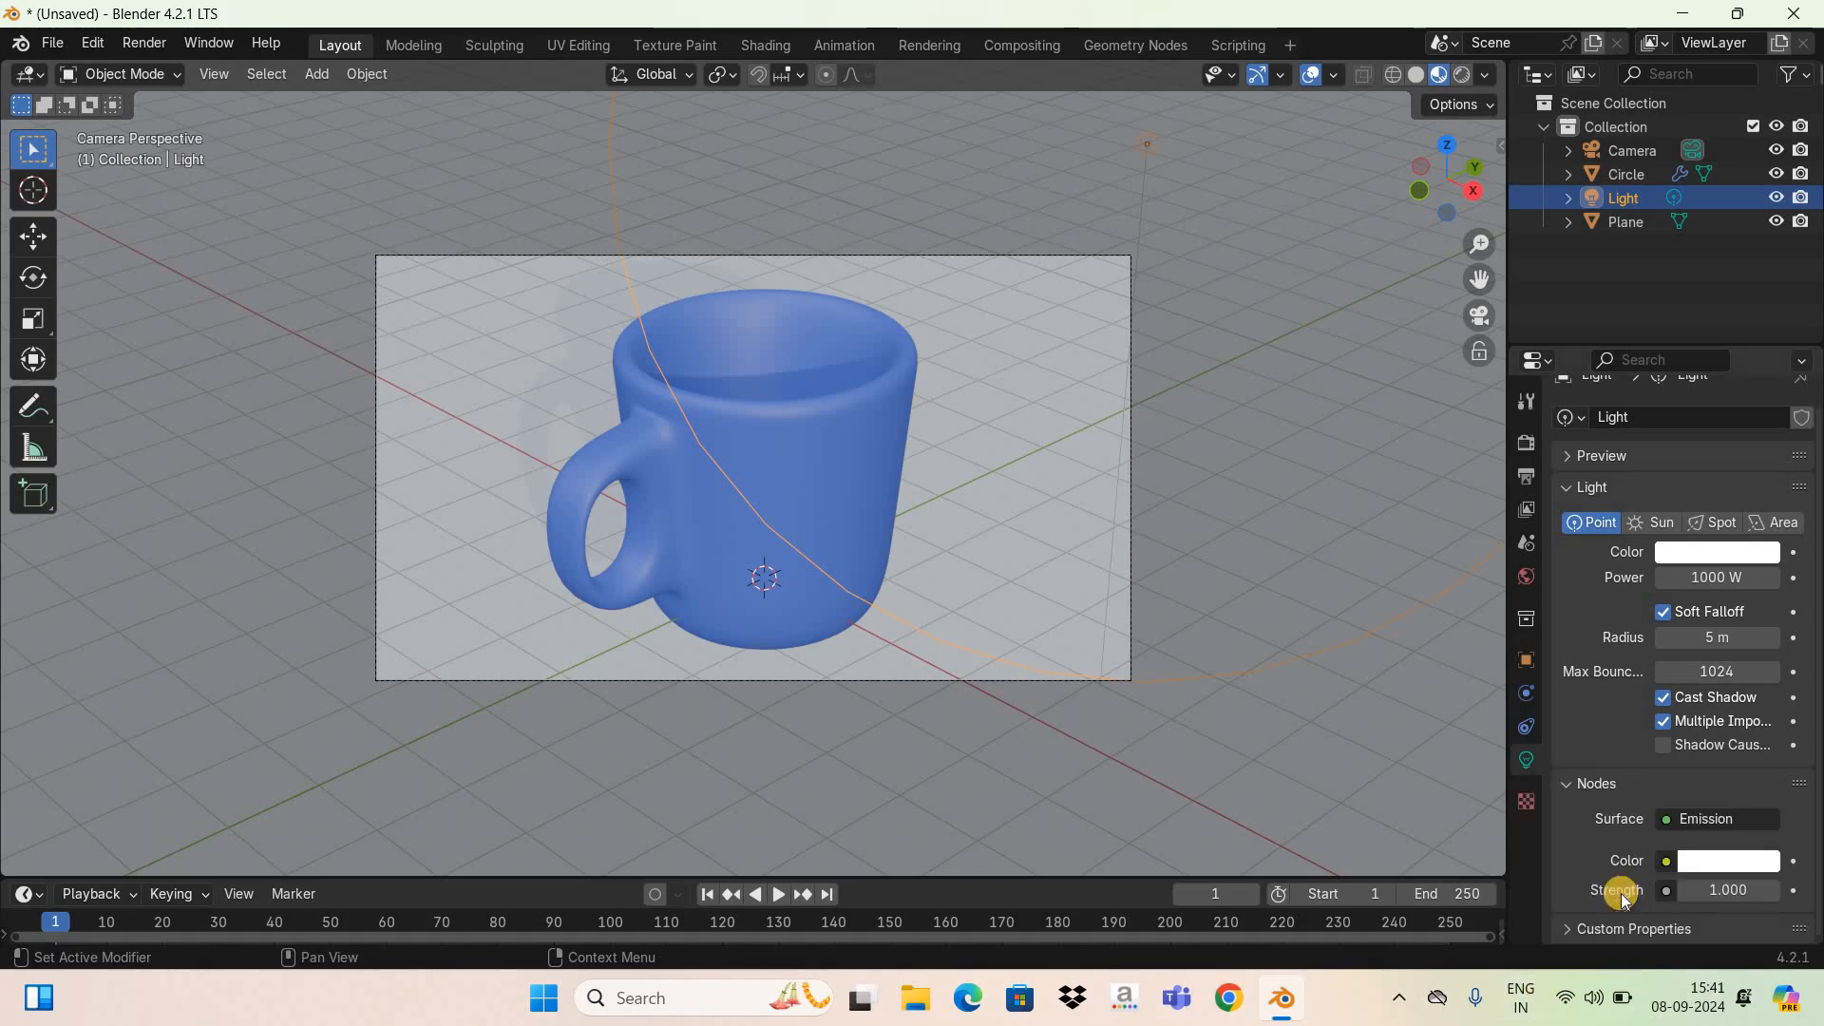
pyautogui.click(1718, 888)
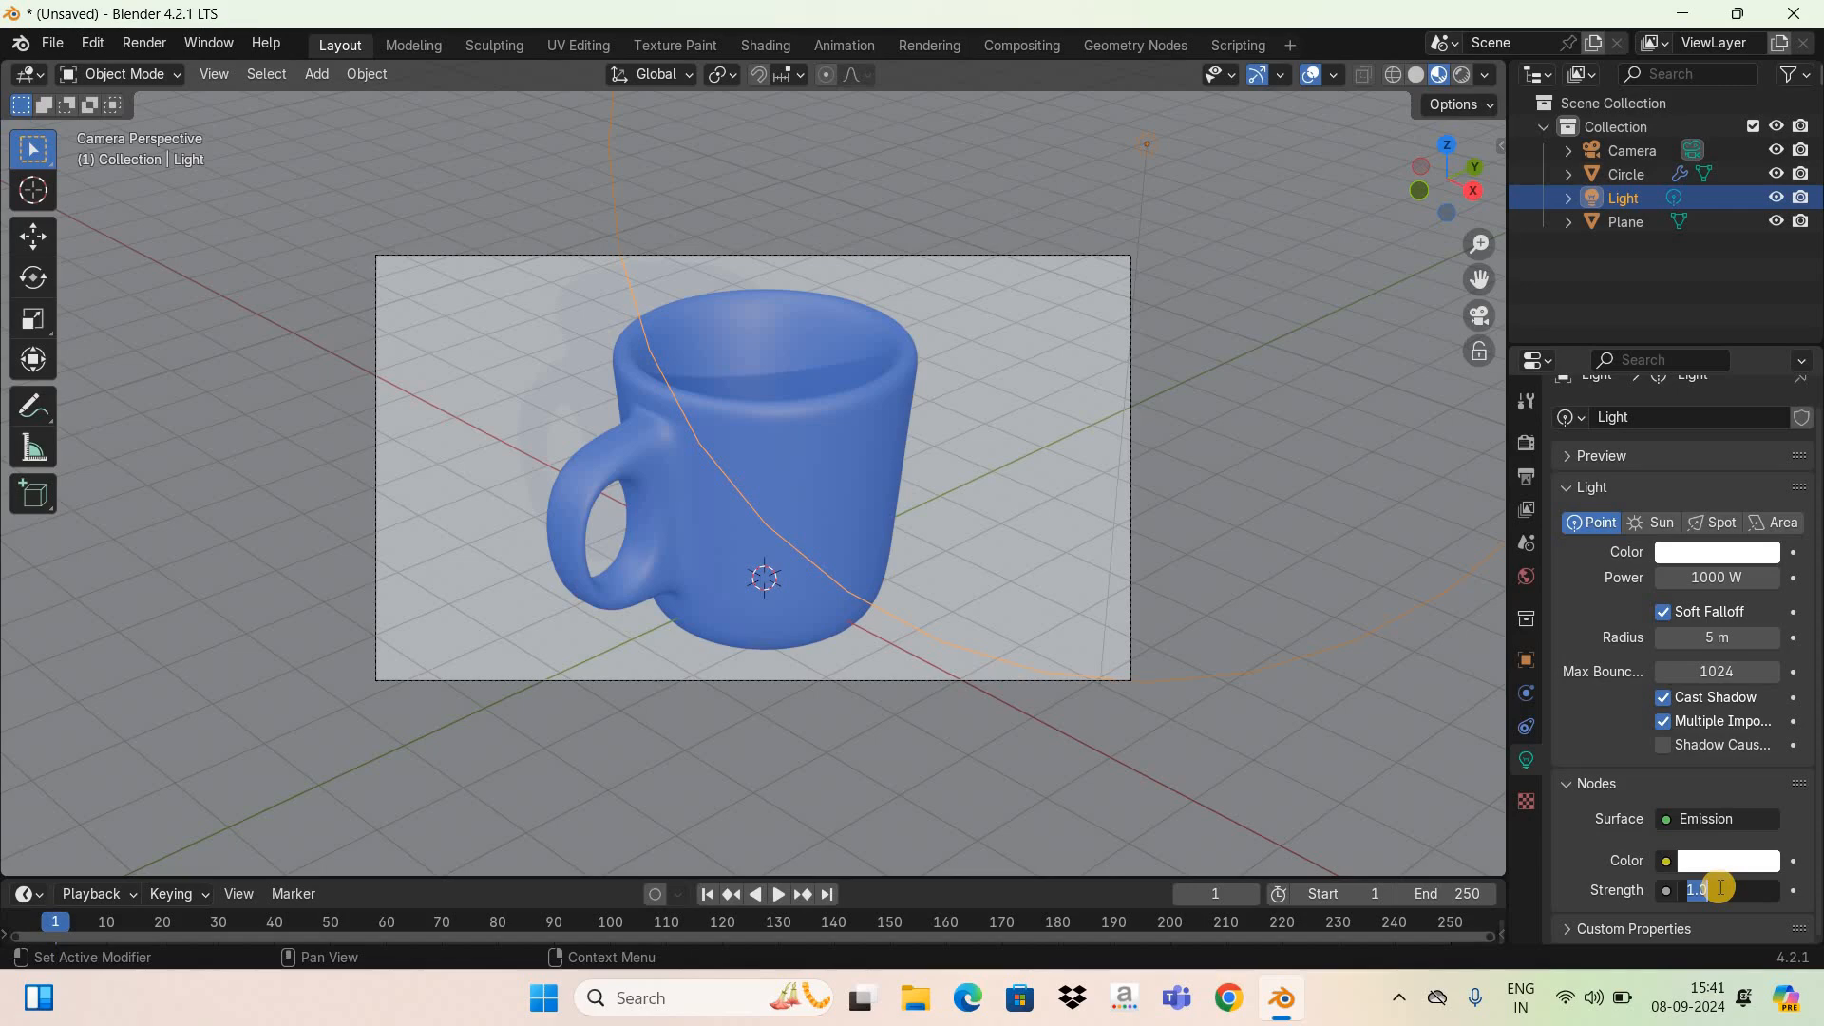
pyautogui.write('7')
pyautogui.press('Return')
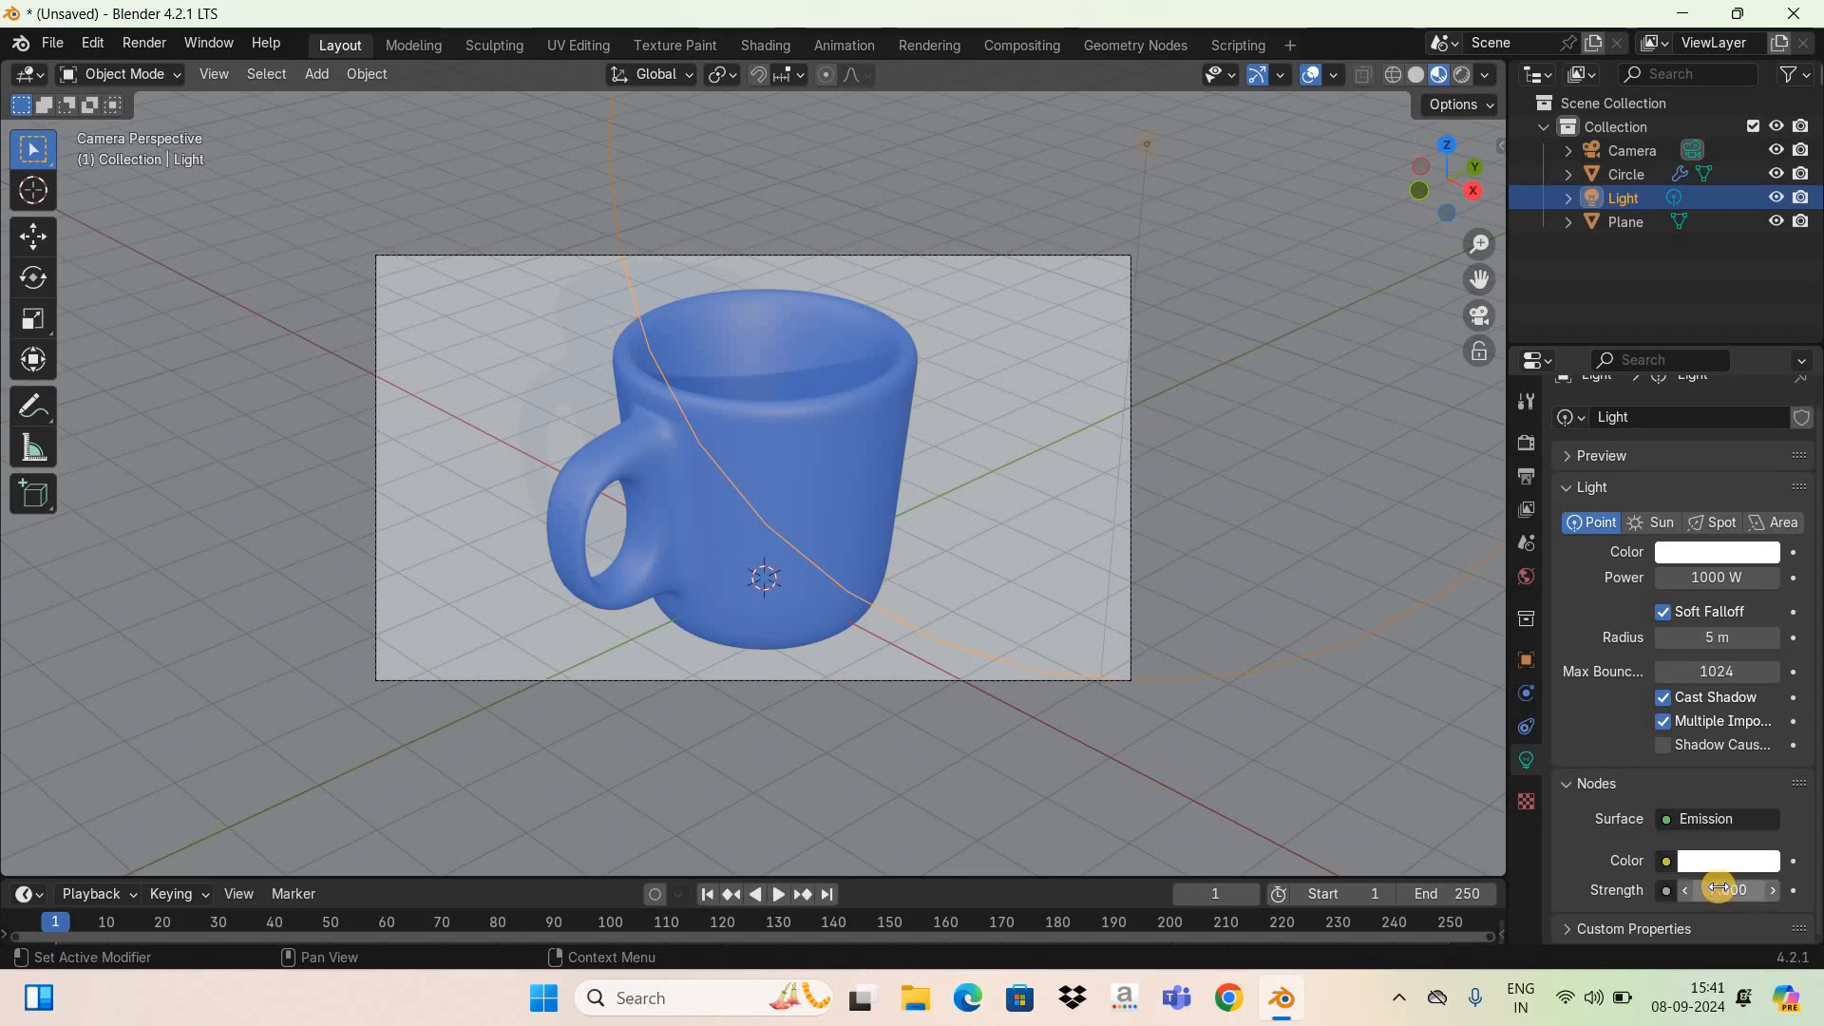
# Step: Show the viewport in Rendered shading and render the camera view as a still image, fitting the whole picture in view
pyautogui.click(1460, 72)
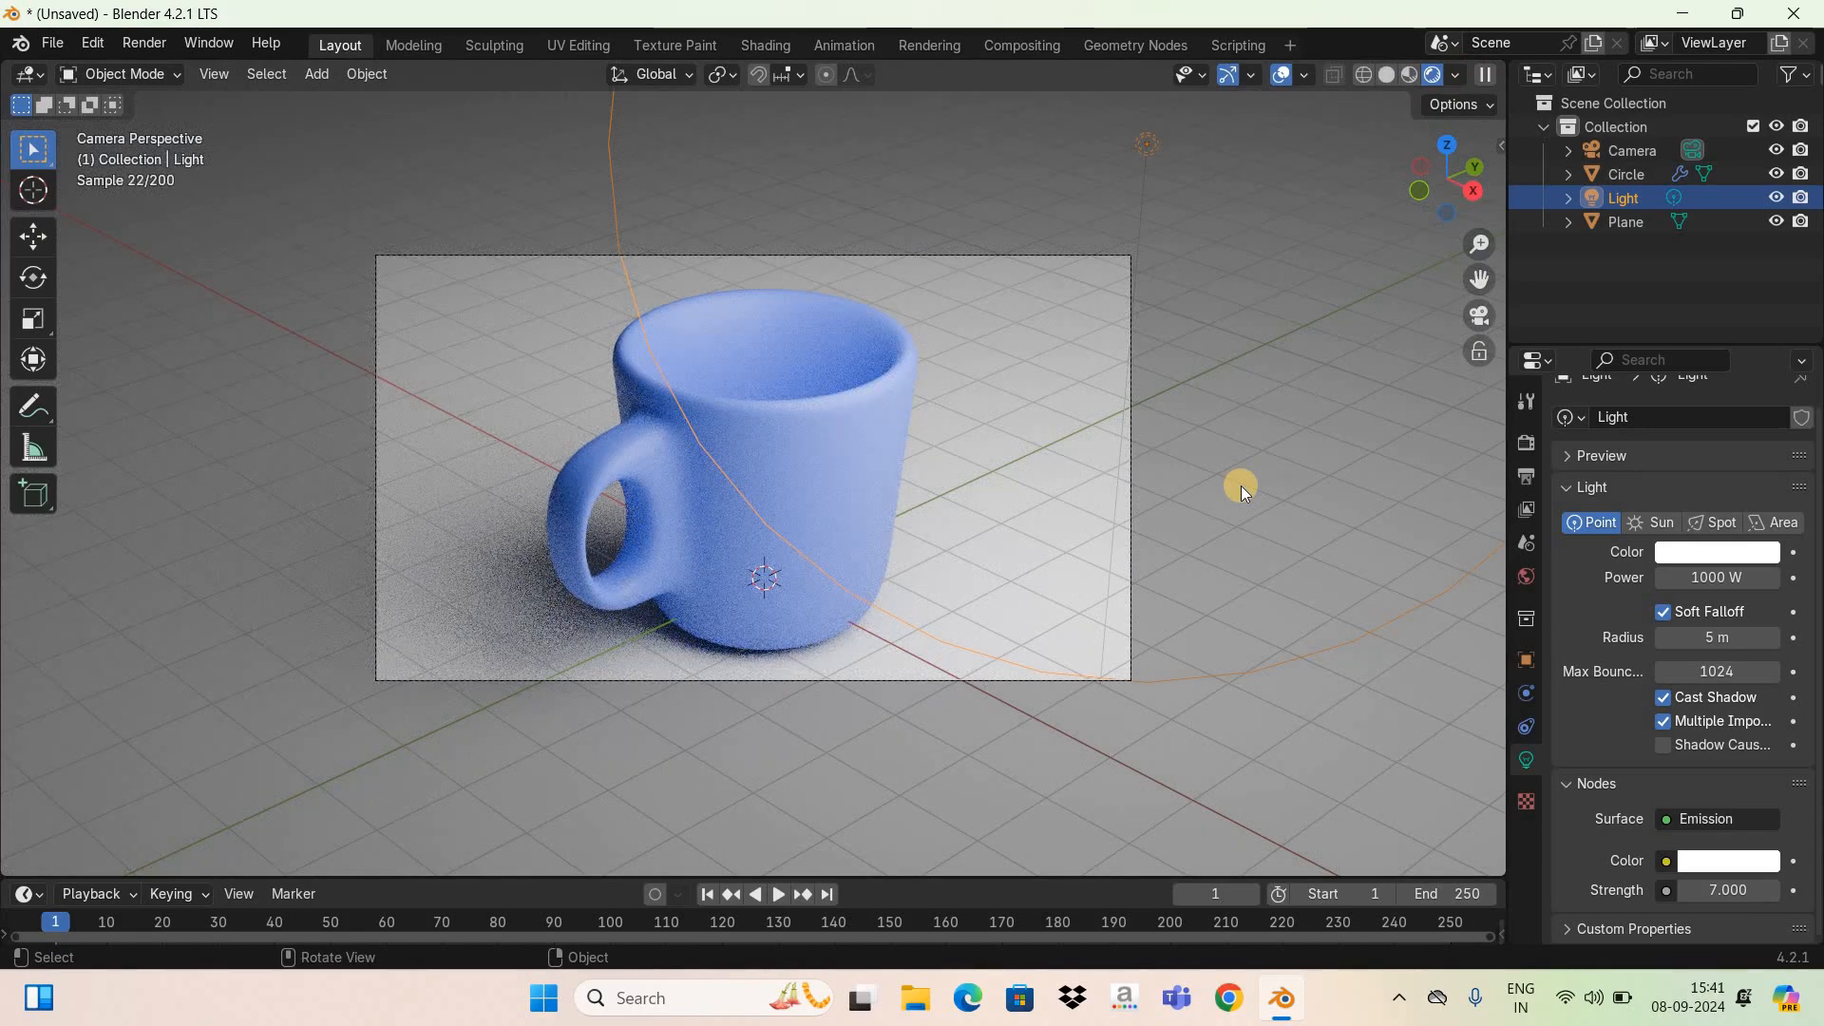
pyautogui.press('F12')
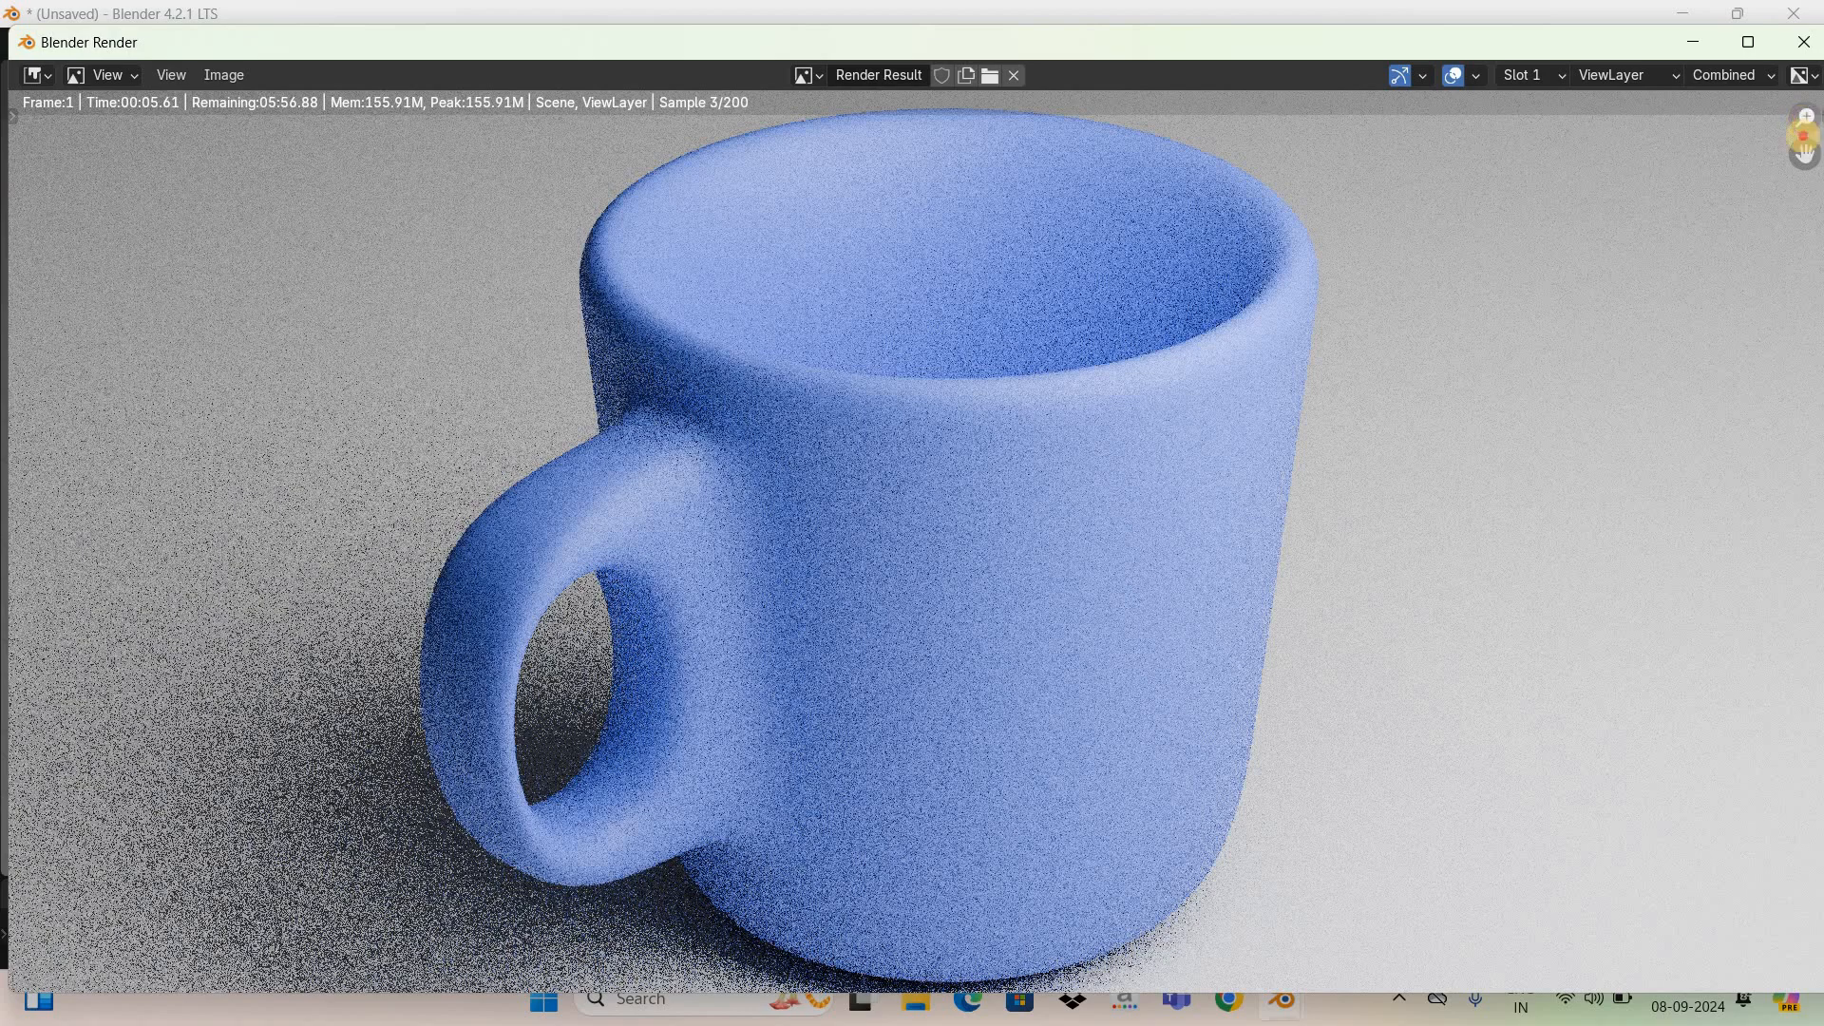
pyautogui.moveTo(1803, 122); pyautogui.dragTo(1605, 448)
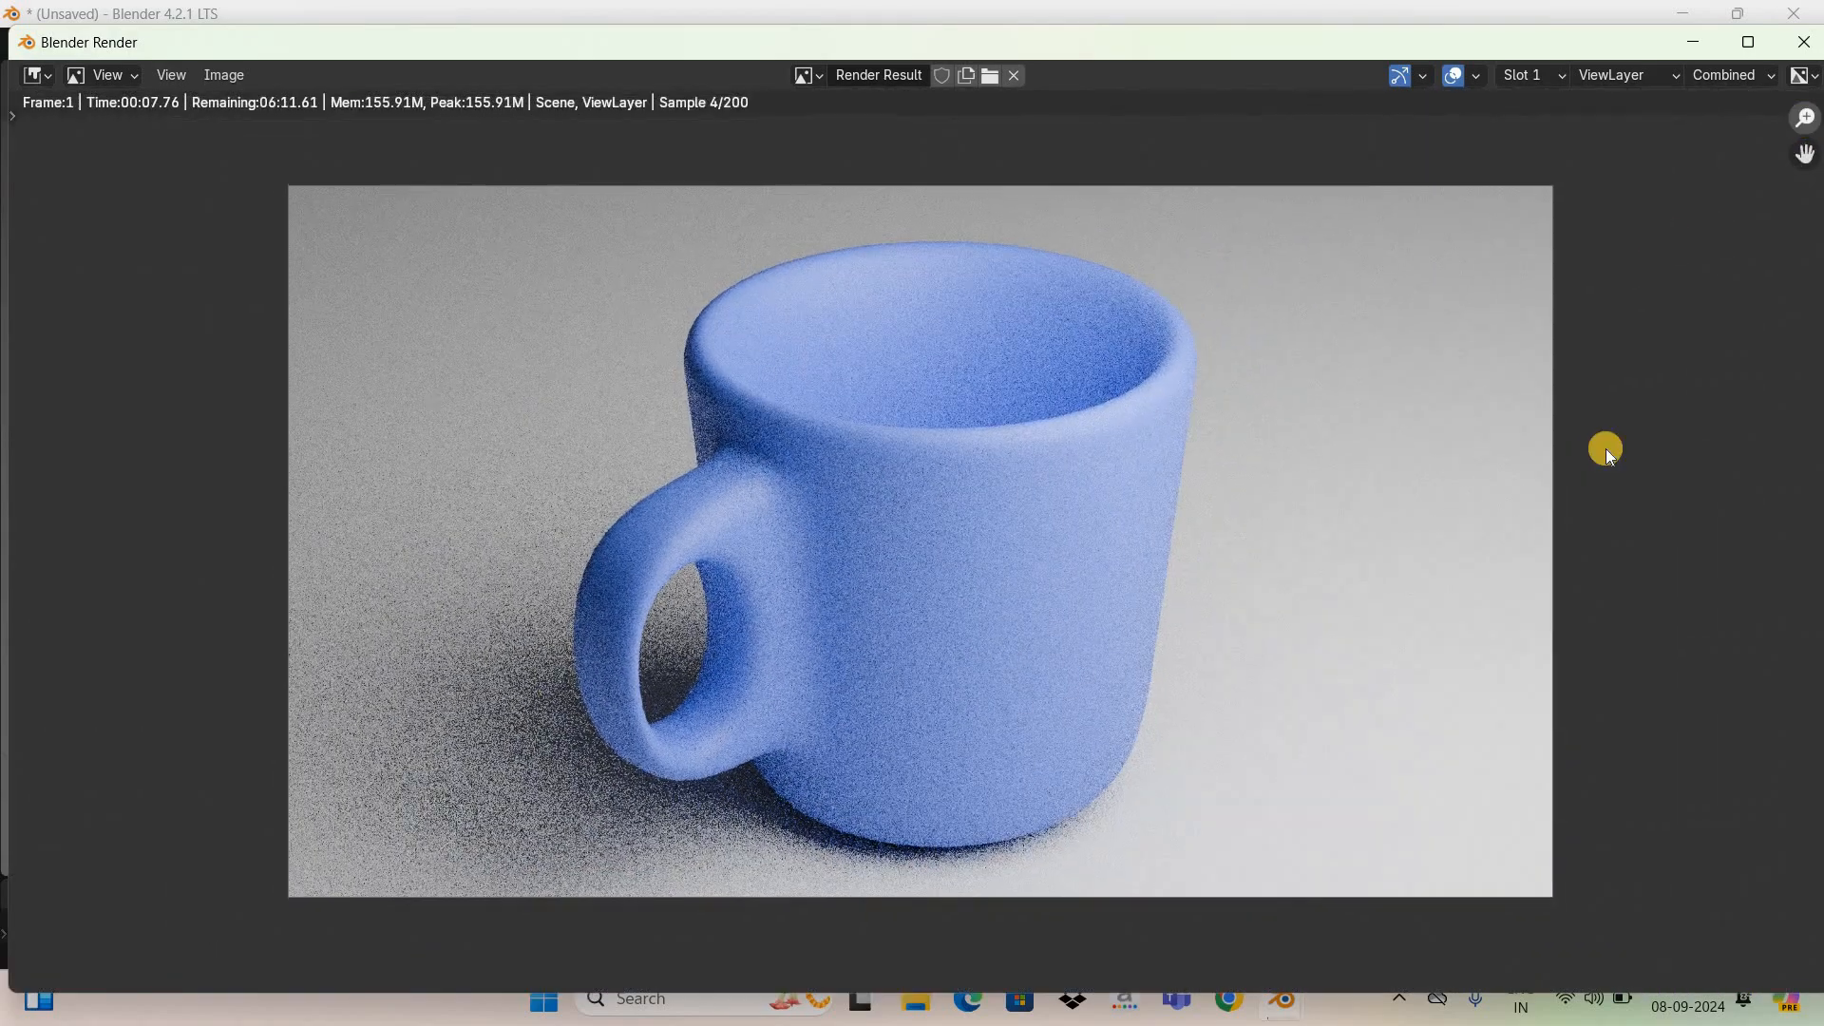